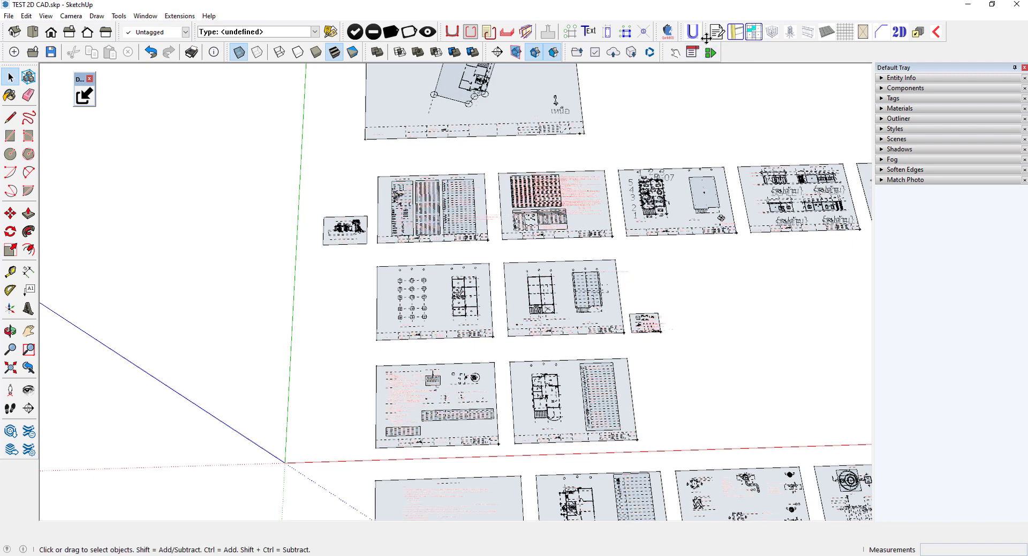
Float the QRC toolbar and the SketchUpBimTool launcher as separate panels off the top bar.
mouse_move(705, 32)
left_mouse_down()
mouse_move(130, 110)
mouse_move(107, 99)
left_mouse_up()
scroll(645, 409, "down", 2)
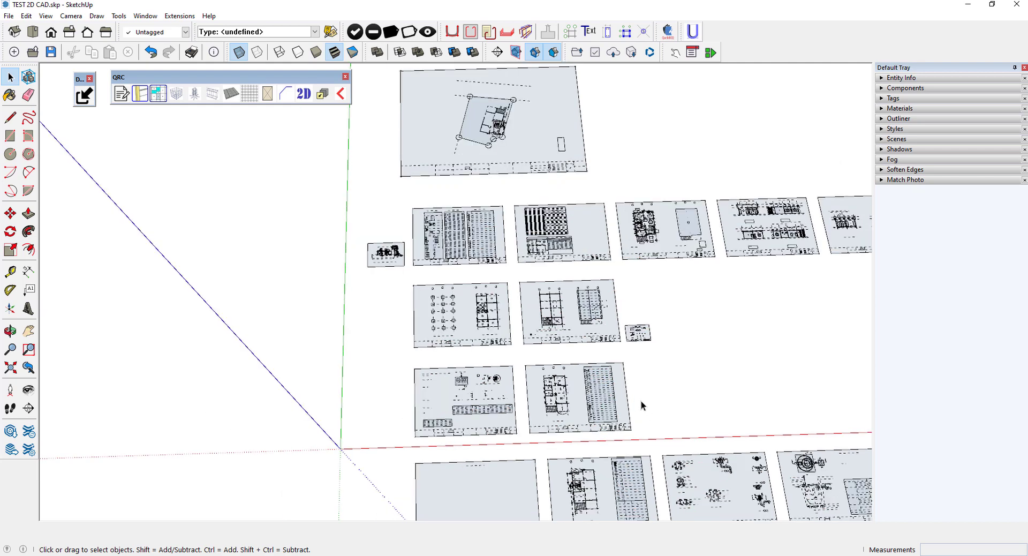
middle_click_drag(515, 269, 556, 330)
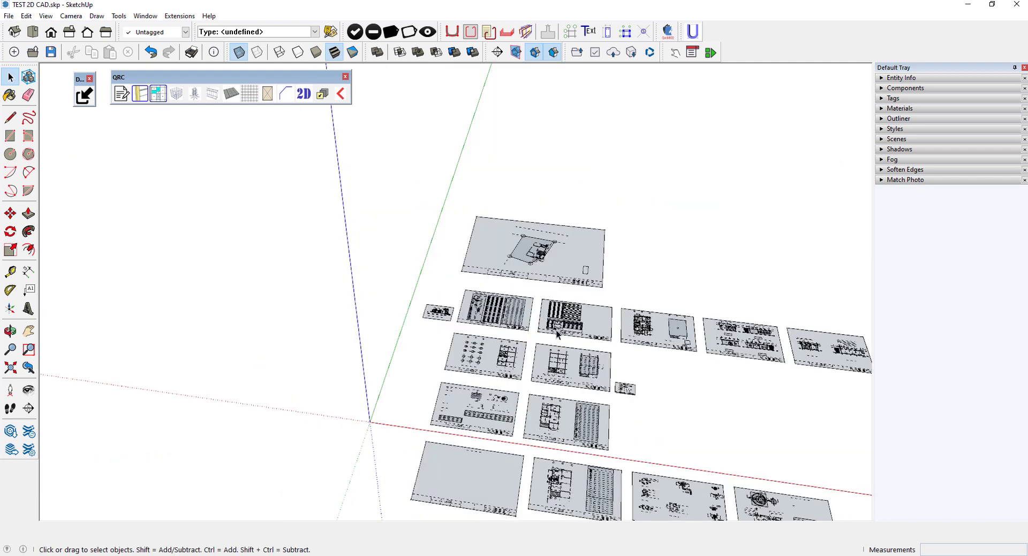
scroll(302, 254, "down", 1)
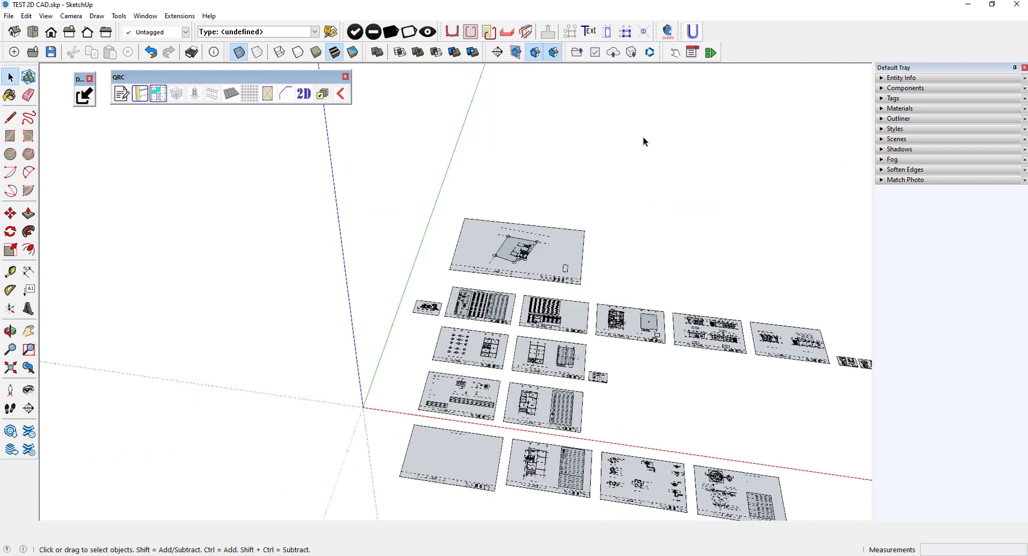
left_click_drag(656, 33, 121, 123)
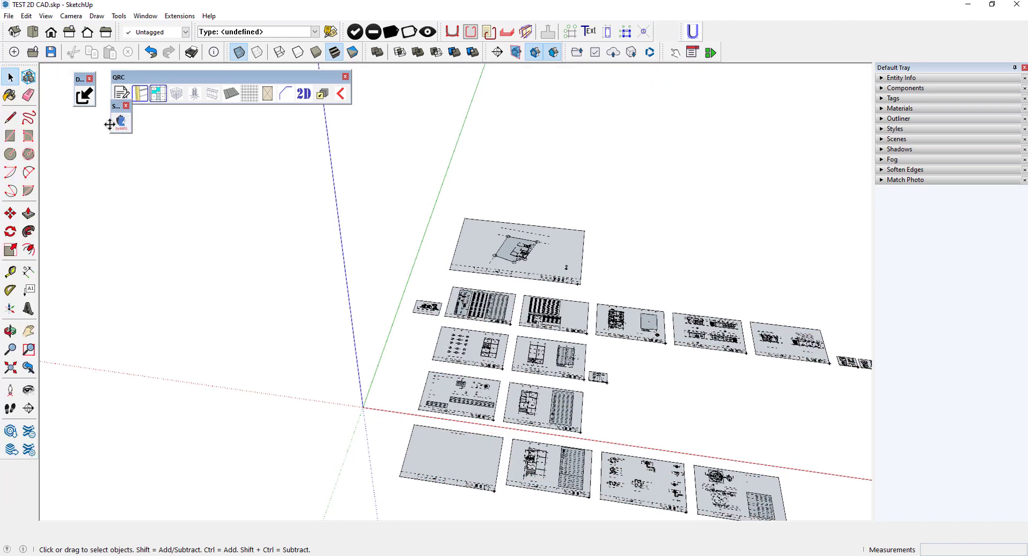
Launch SketchUpBimTool, sign in, and resize its window to a narrow tool list.
left_click(121, 123)
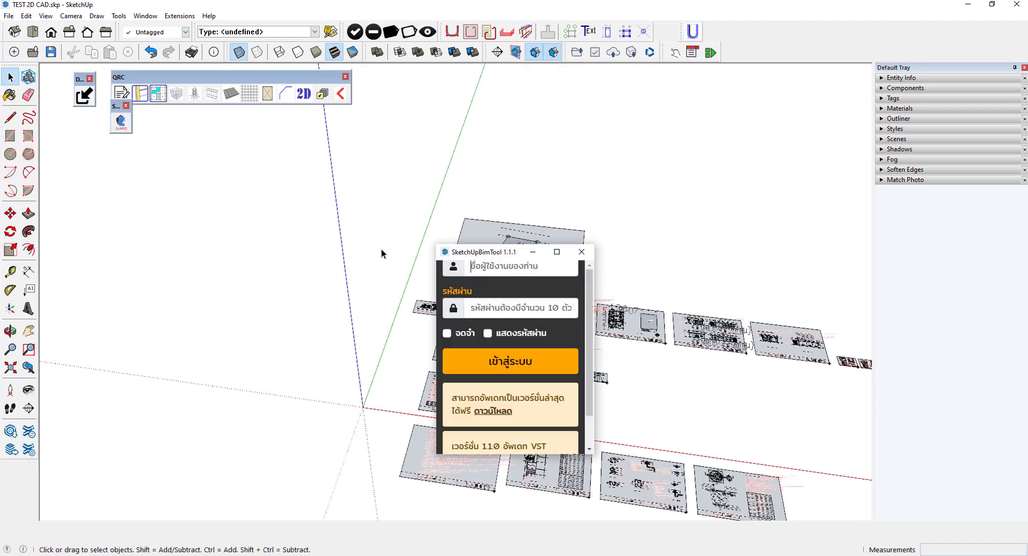
mouse_move(475, 258)
left_mouse_down()
mouse_move(167, 196)
mouse_move(120, 176)
left_mouse_up()
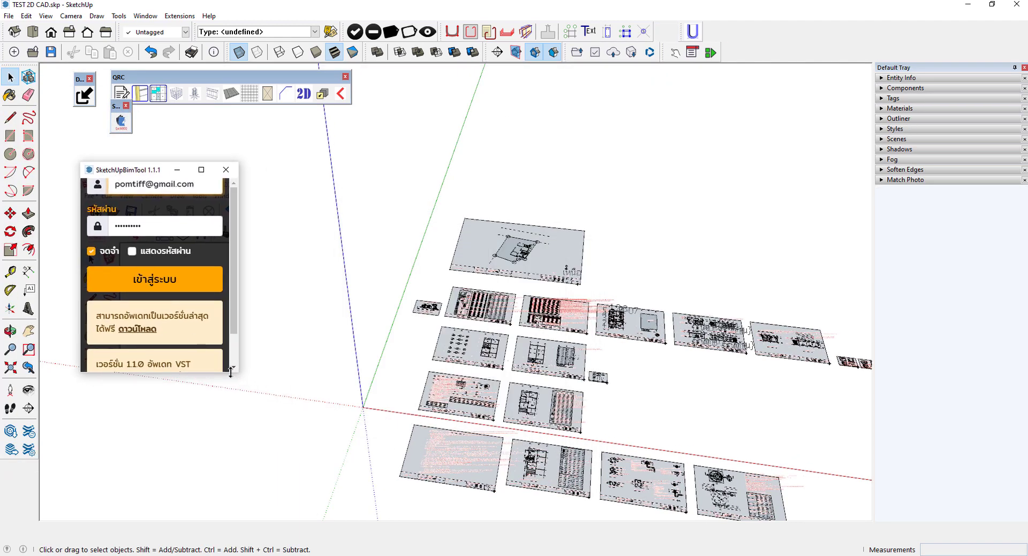
left_click_drag(237, 372, 287, 447)
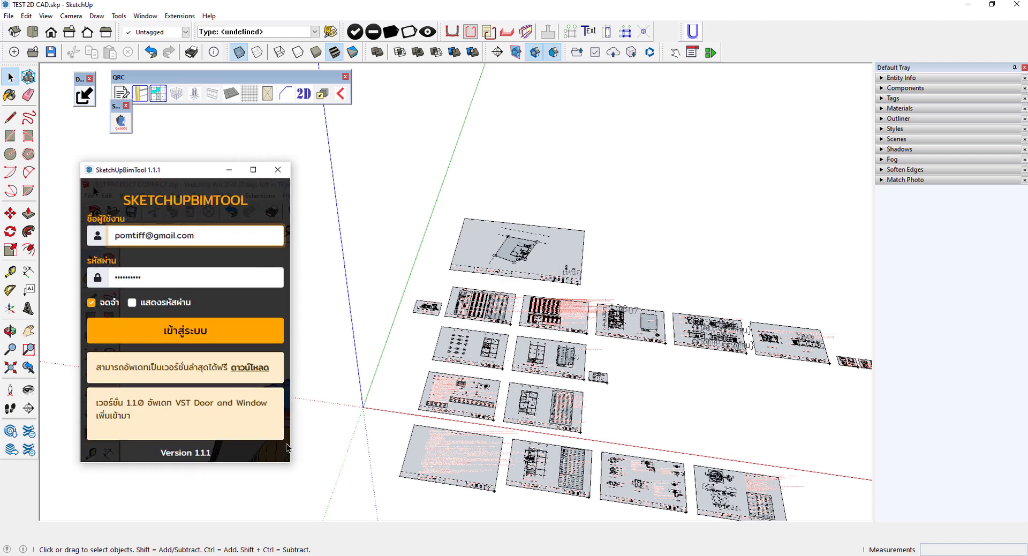
left_click(185, 331)
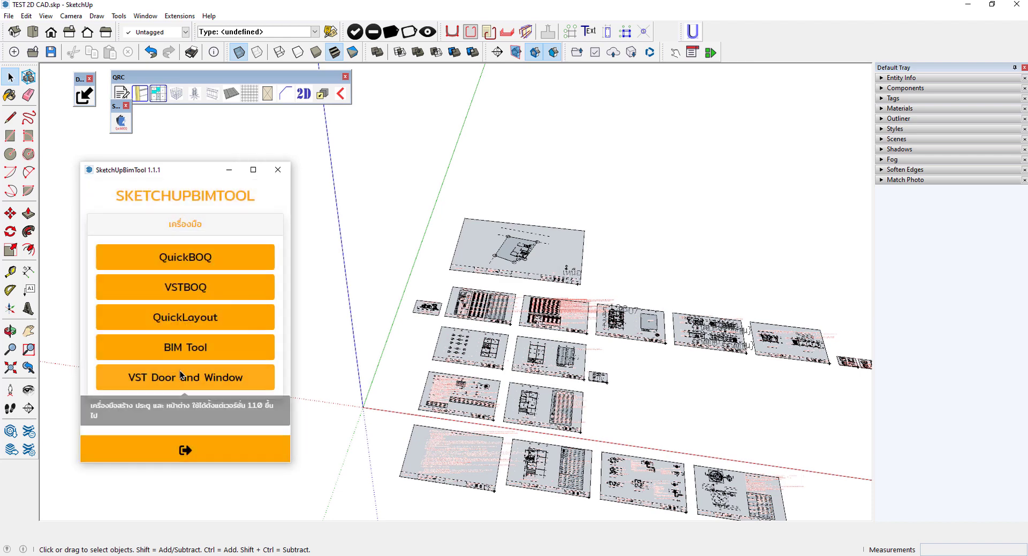
left_click_drag(289, 461, 251, 448)
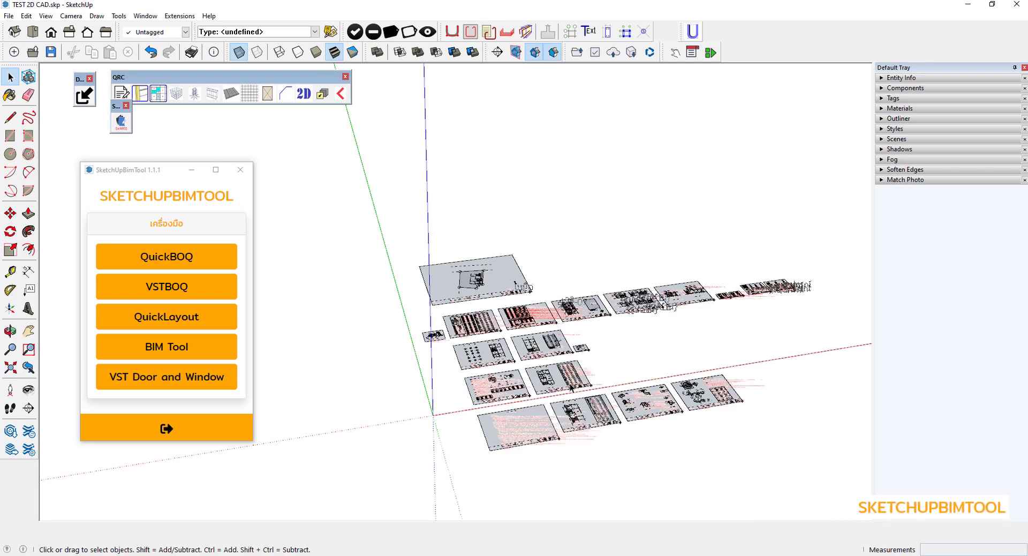
middle_click_drag(560, 416, 579, 352)
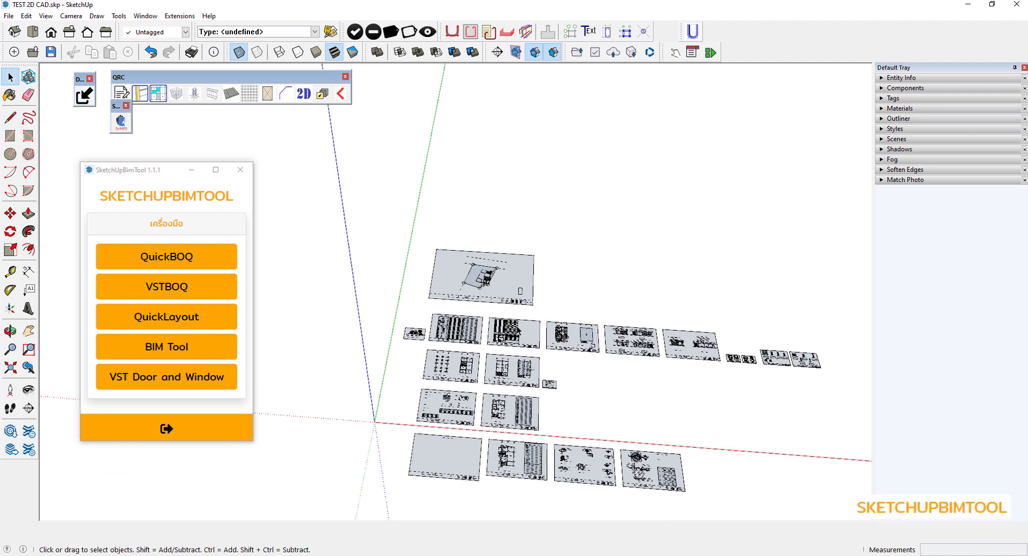
scroll(517, 330, "up", 3)
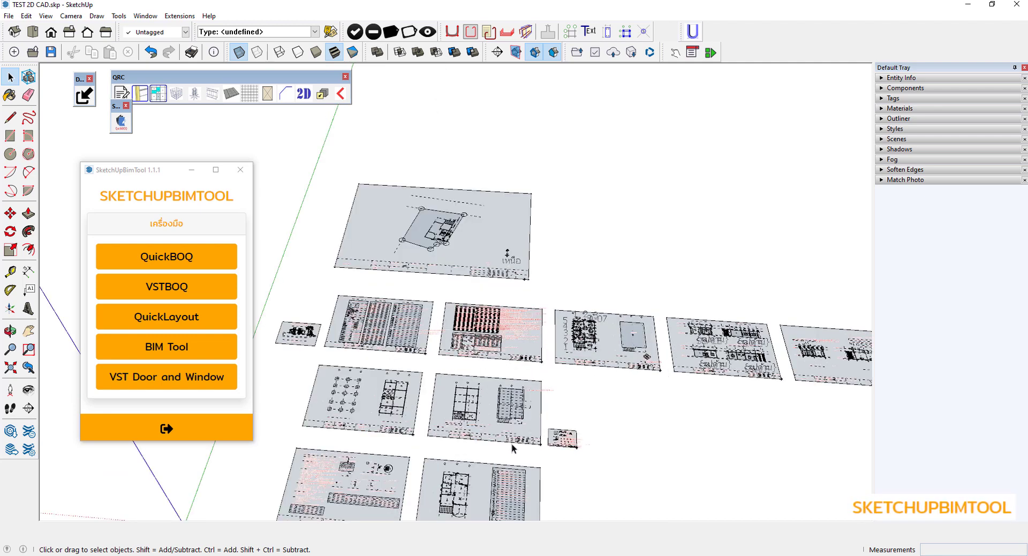
scroll(512, 444, "up", 1)
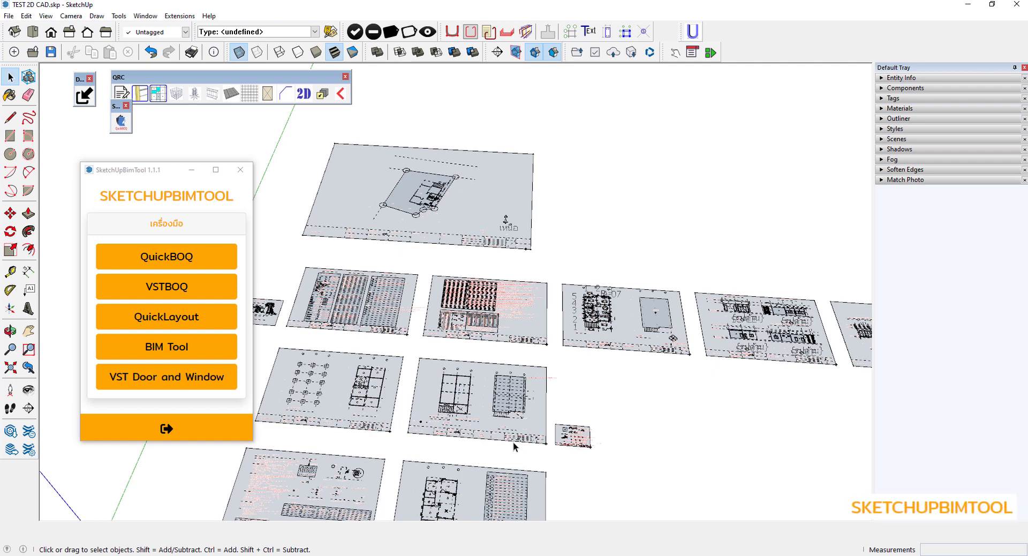
scroll(527, 278, "down", 3)
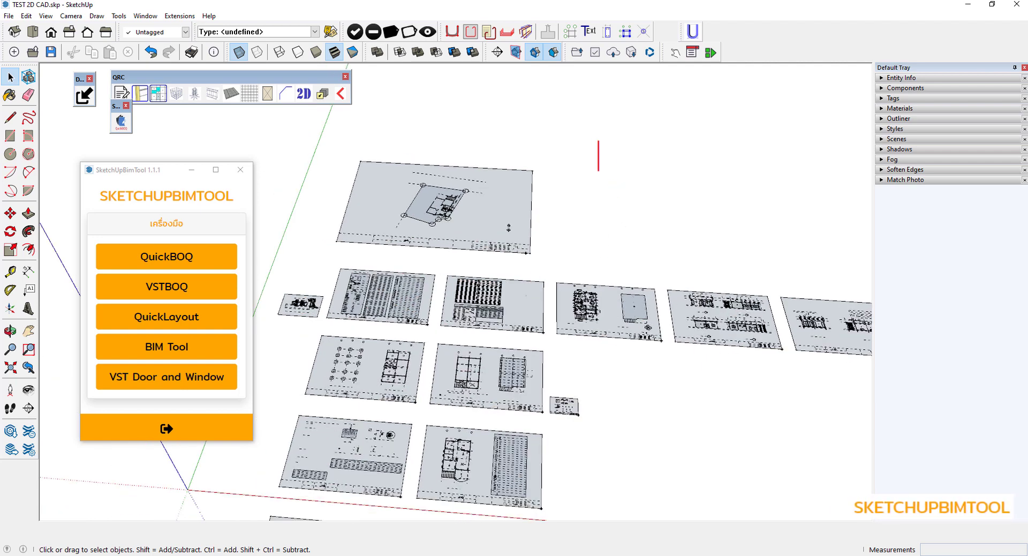
type("d")
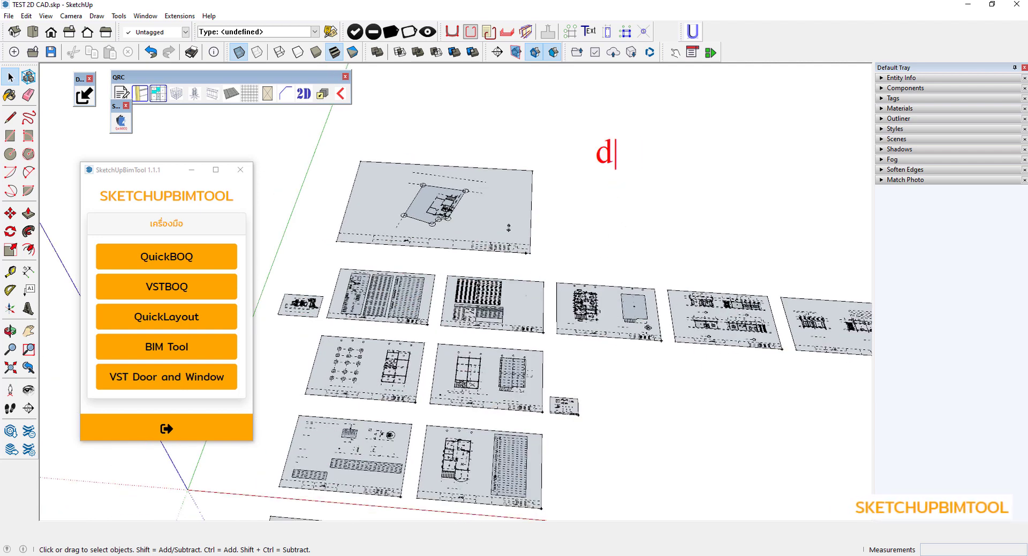
type("wg-->")
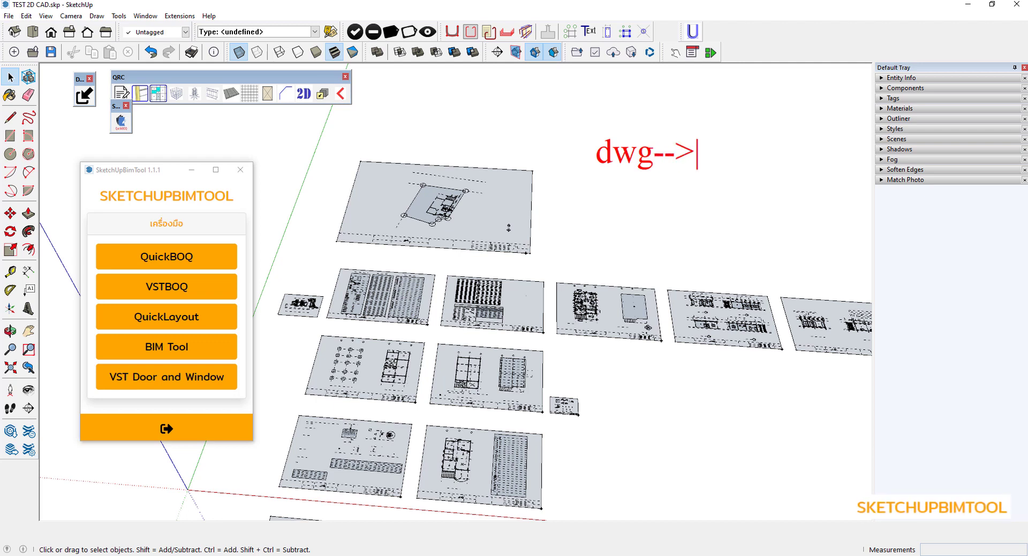
type("d")
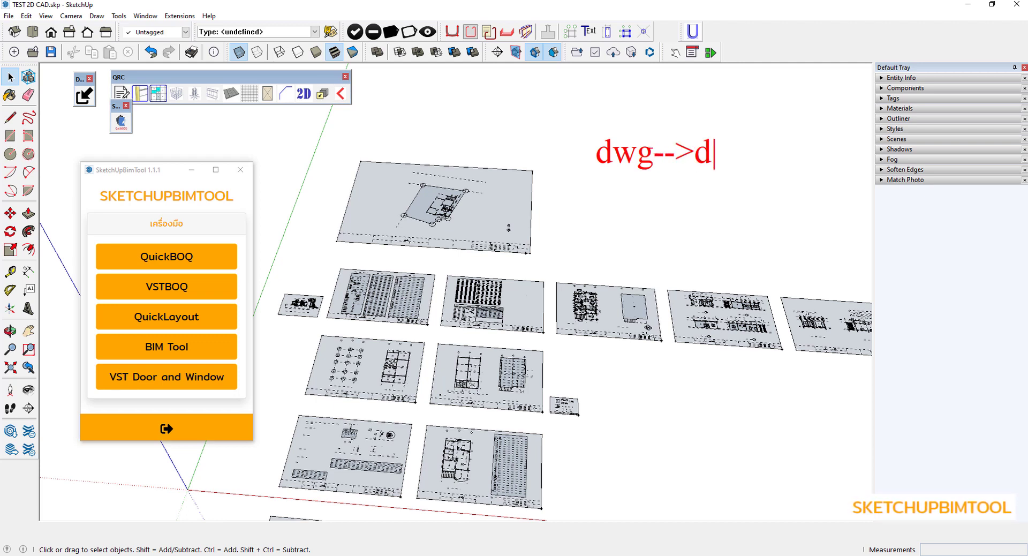
type("xf")
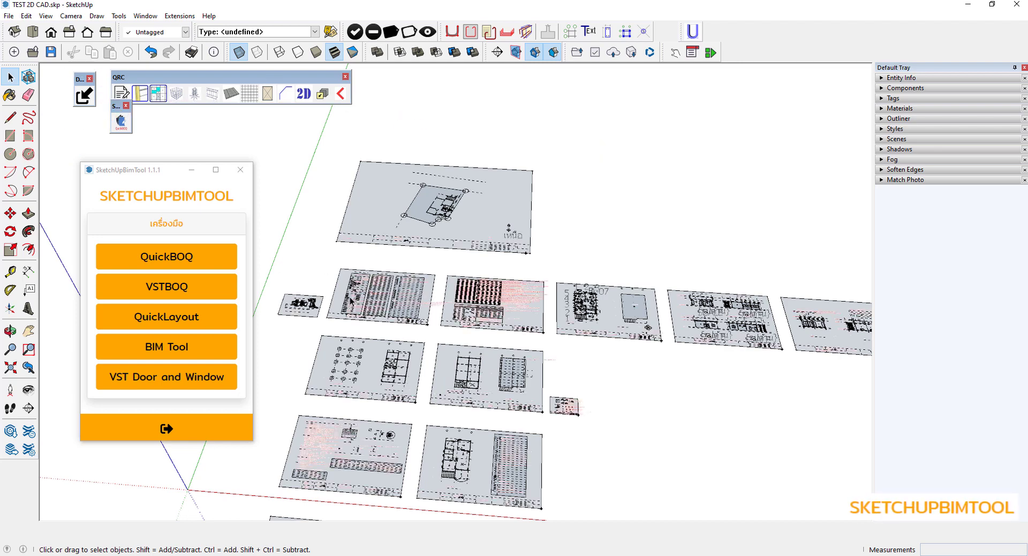
Orbit and zoom over the drawing sheets to a low perspective of the footing grid.
middle_click(344, 402)
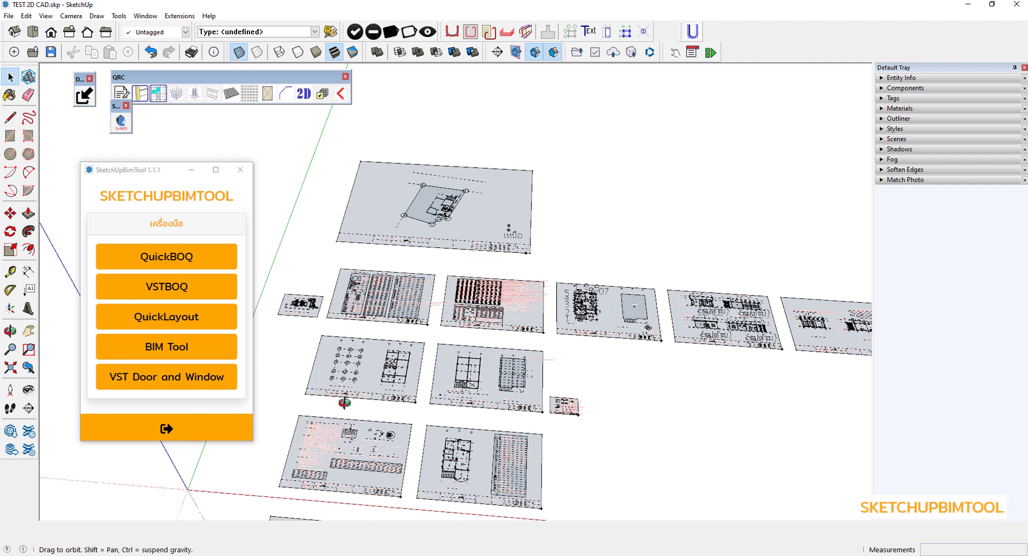
scroll(394, 381, "up", 3)
scroll(409, 348, "up", 2)
scroll(409, 347, "down", 1)
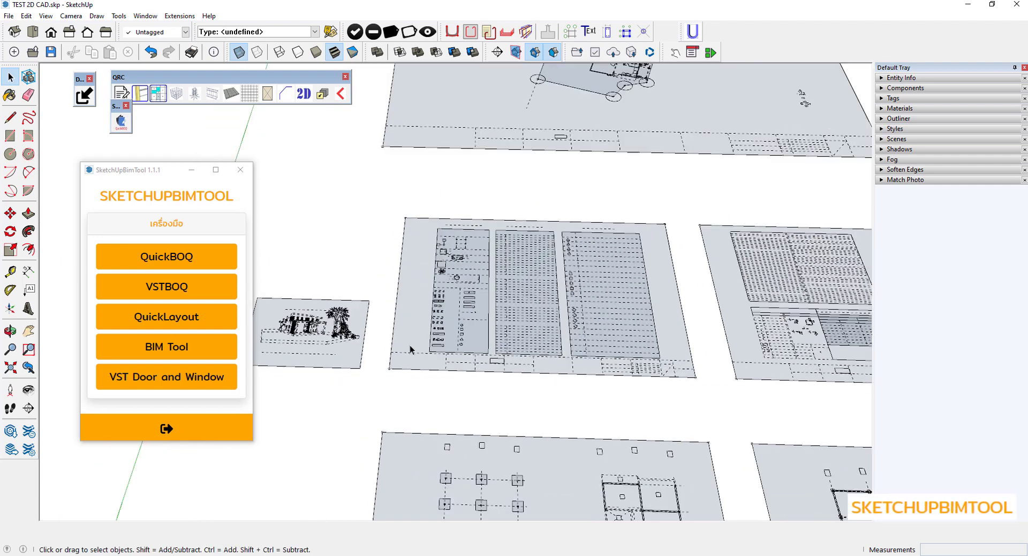
scroll(428, 369, "down", 2)
middle_click_drag(470, 396, 481, 512)
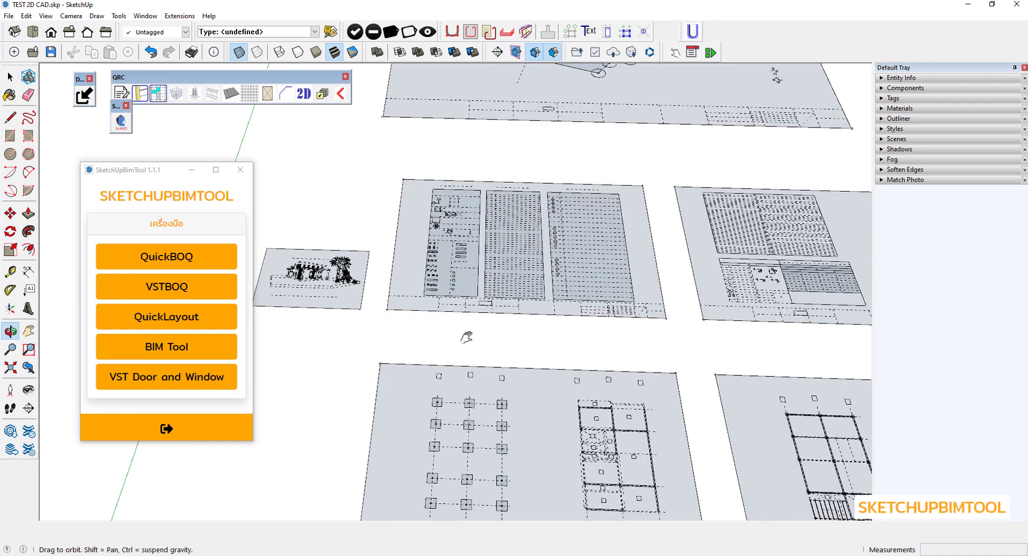
scroll(460, 473, "up", 2)
scroll(454, 474, "up", 2)
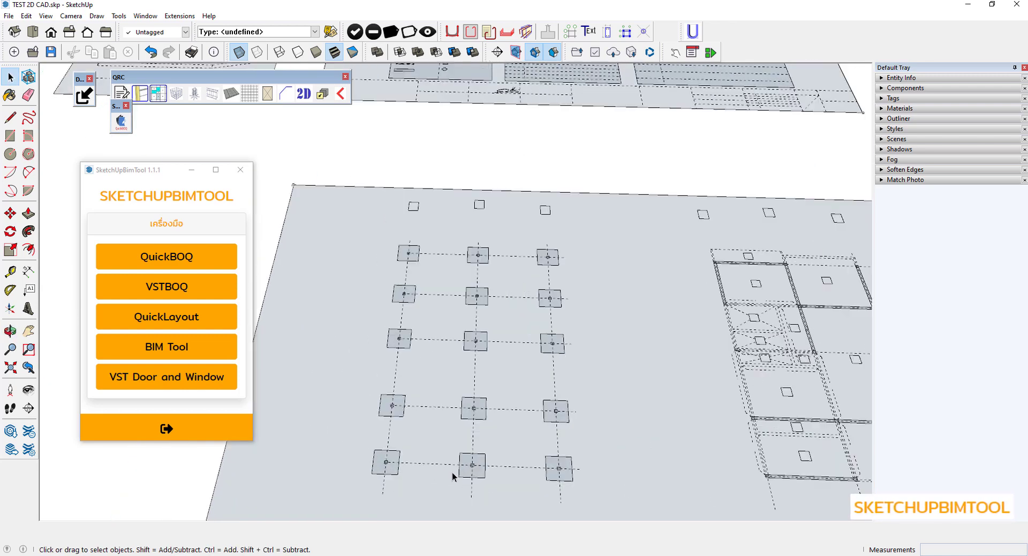
scroll(452, 472, "up", 2)
scroll(452, 472, "up", 1)
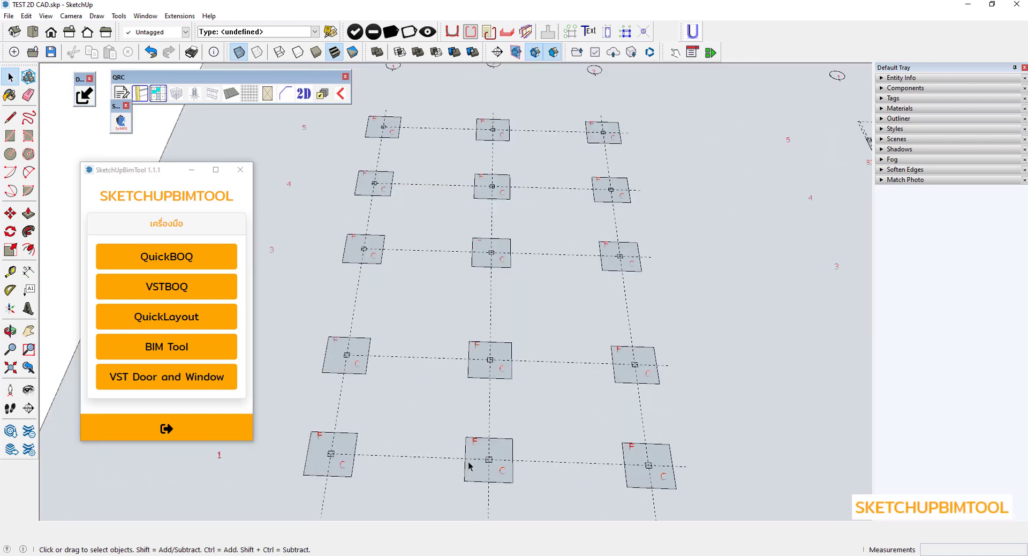
middle_click_drag(487, 471, 428, 395)
scroll(474, 474, "up", 2)
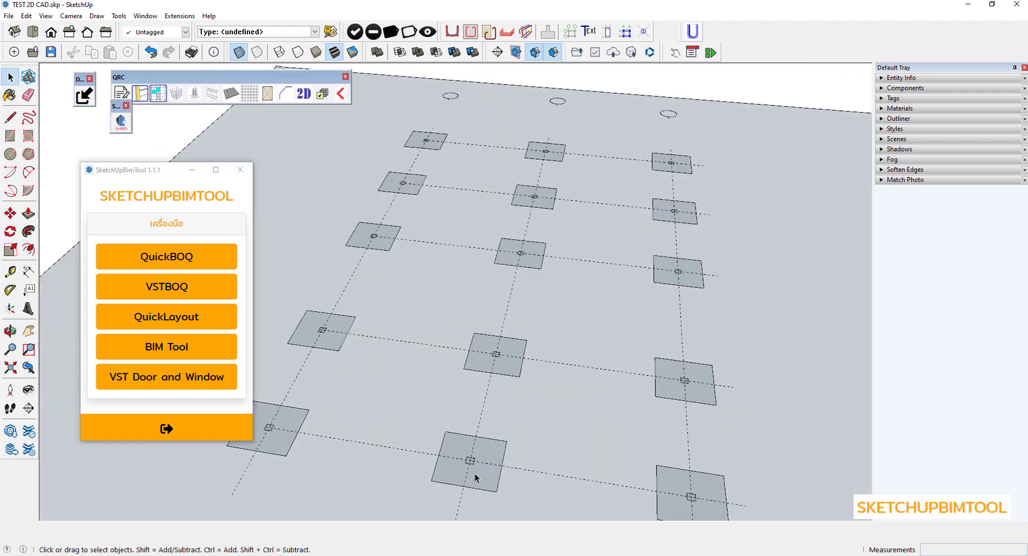
scroll(474, 474, "up", 2)
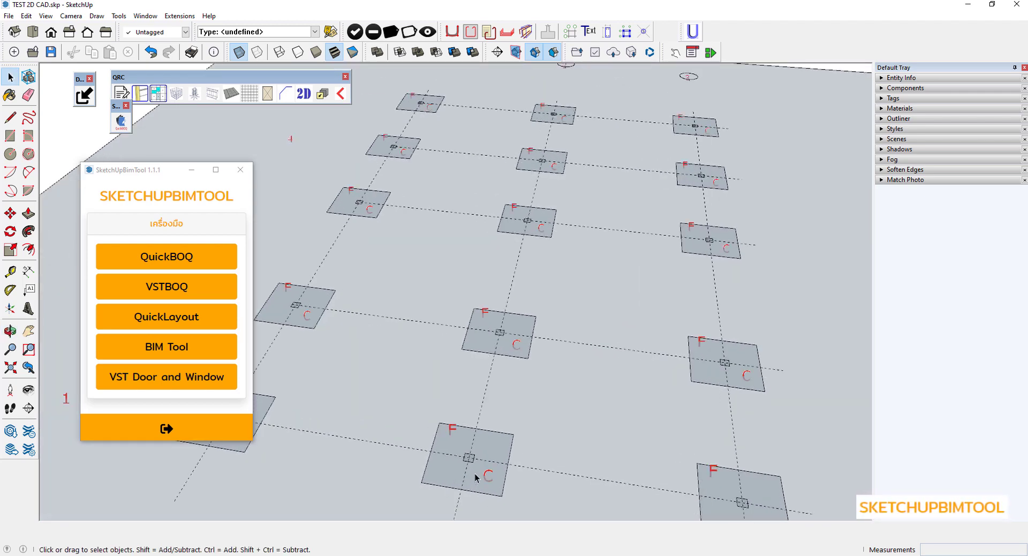
scroll(476, 478, "down", 2)
Minimize the SketchUpBimTool window and zoom out across all the imported sheets.
left_click(191, 170)
scroll(254, 276, "down", 1)
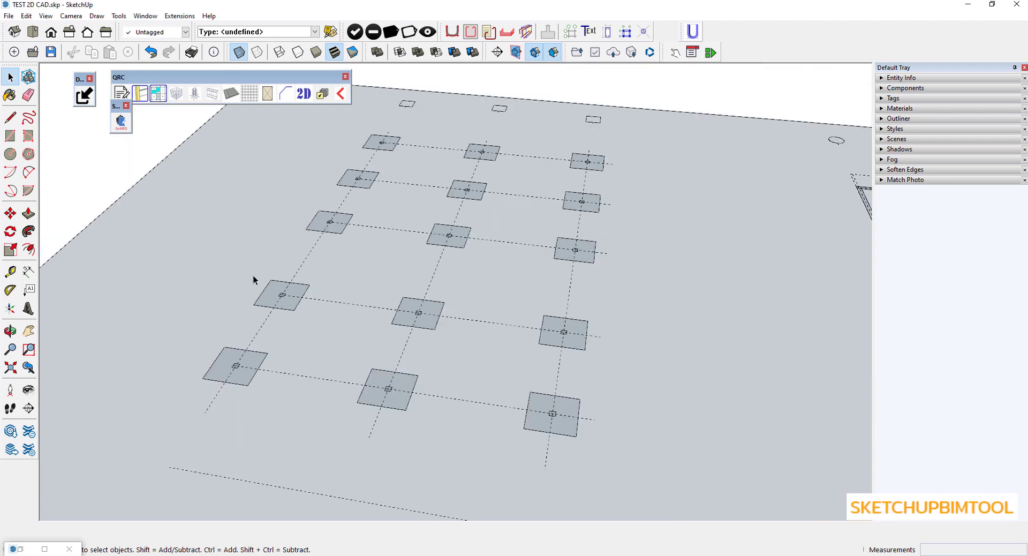
scroll(252, 275, "down", 1)
scroll(252, 275, "down", 1)
scroll(253, 275, "down", 1)
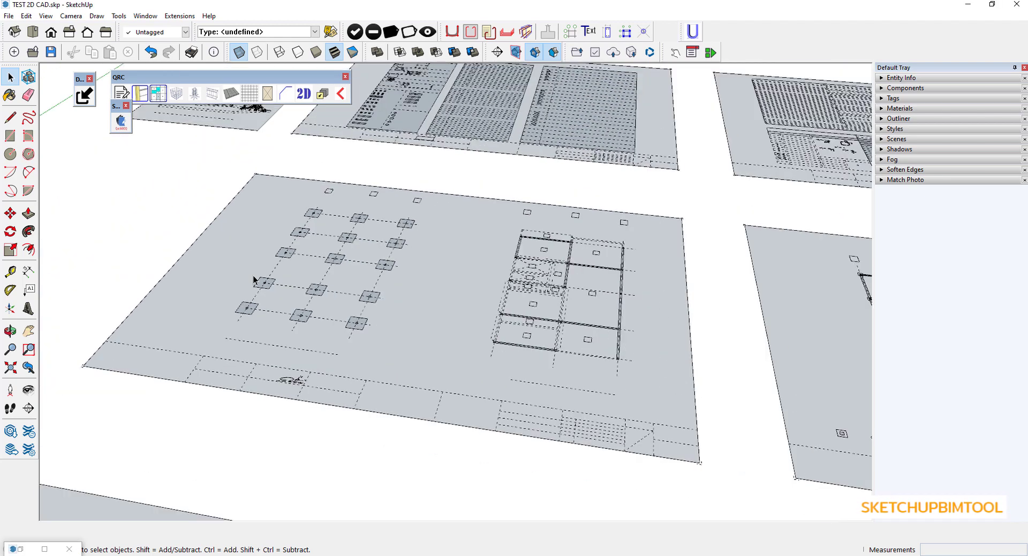
scroll(252, 275, "down", 2)
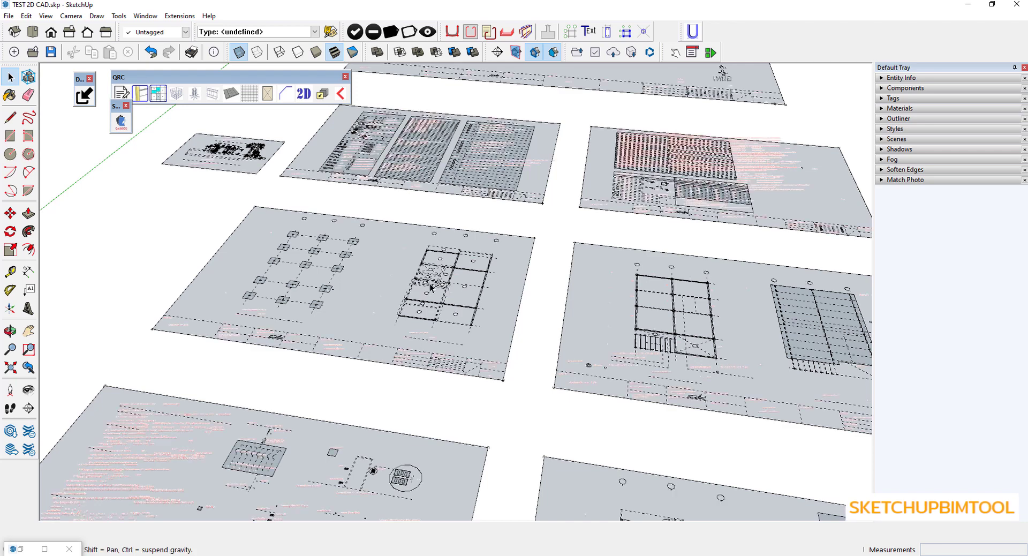
key("z")
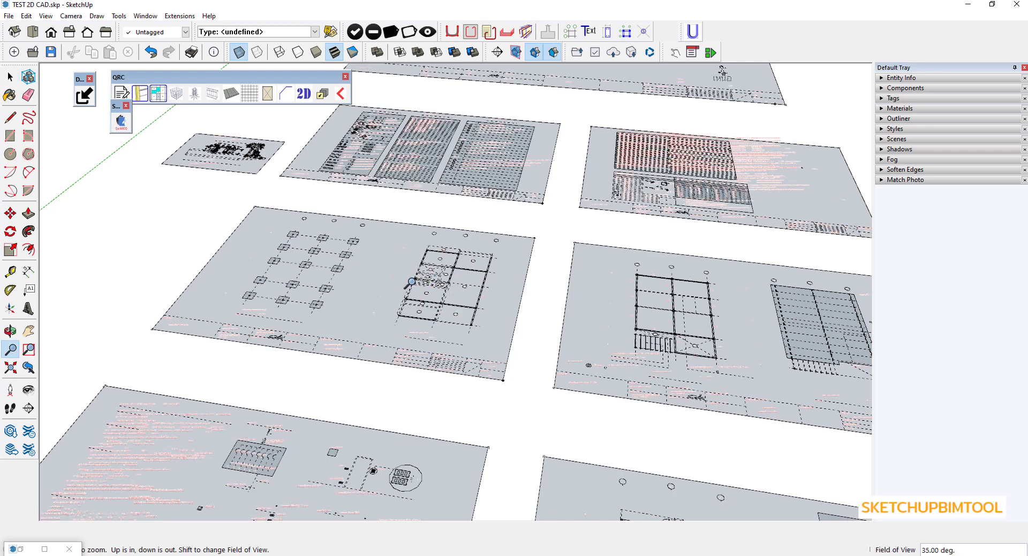
scroll(411, 281, "down", 2)
key("space")
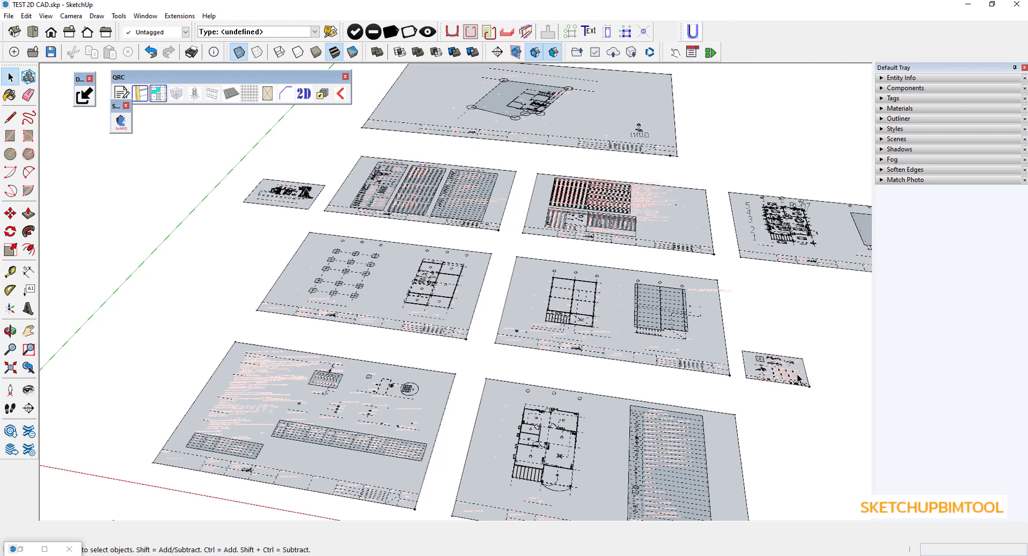
scroll(798, 379, "up", 2)
scroll(797, 374, "up", 2)
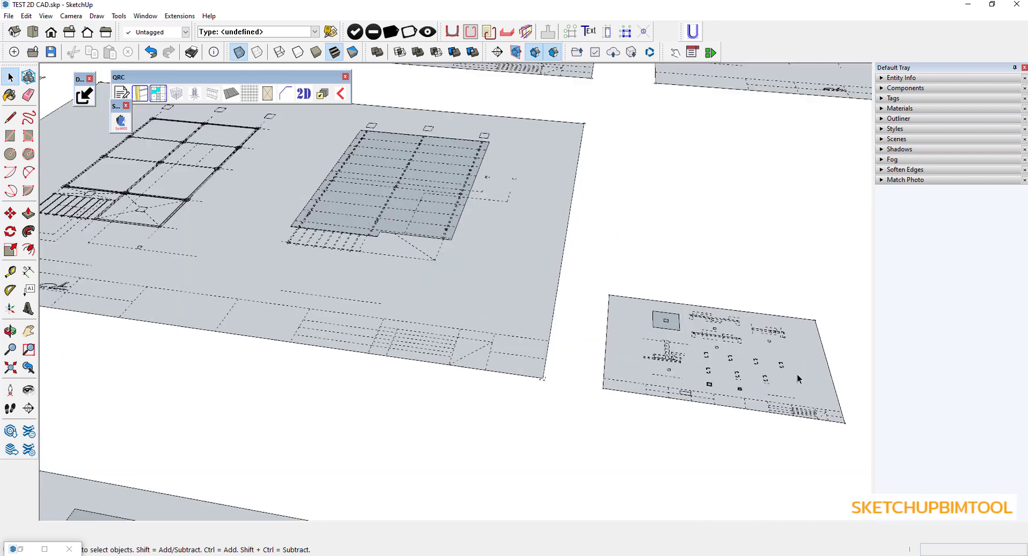
scroll(798, 374, "up", 2)
scroll(558, 319, "up", 2)
Check the small detail sheet, then zoom back onto the 1:100 footing plan.
mouse_move(557, 319)
middle_mouse_down()
mouse_move(570, 417)
mouse_move(636, 299)
middle_mouse_up()
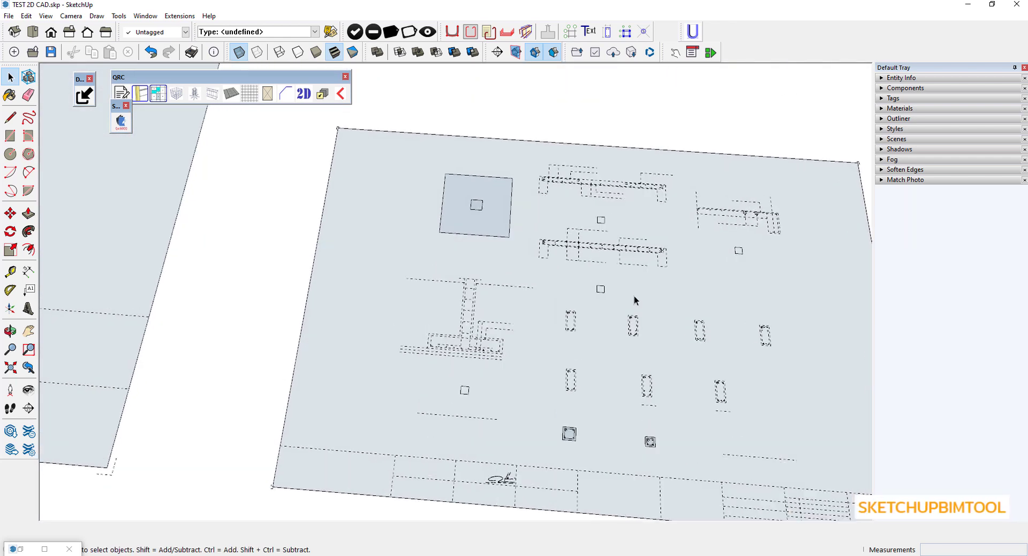
scroll(500, 323, "up", 2)
scroll(500, 323, "up", 2)
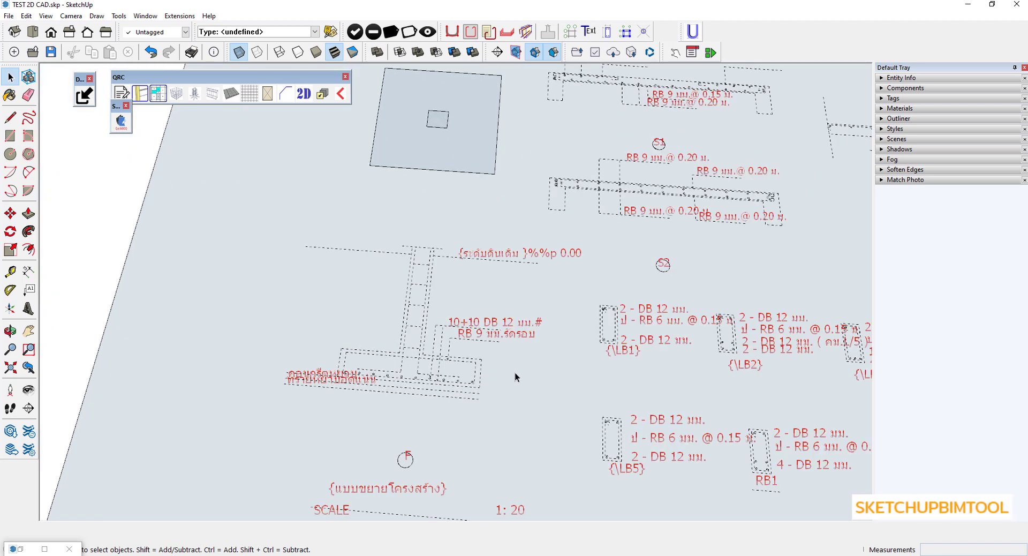
scroll(564, 365, "down", 2)
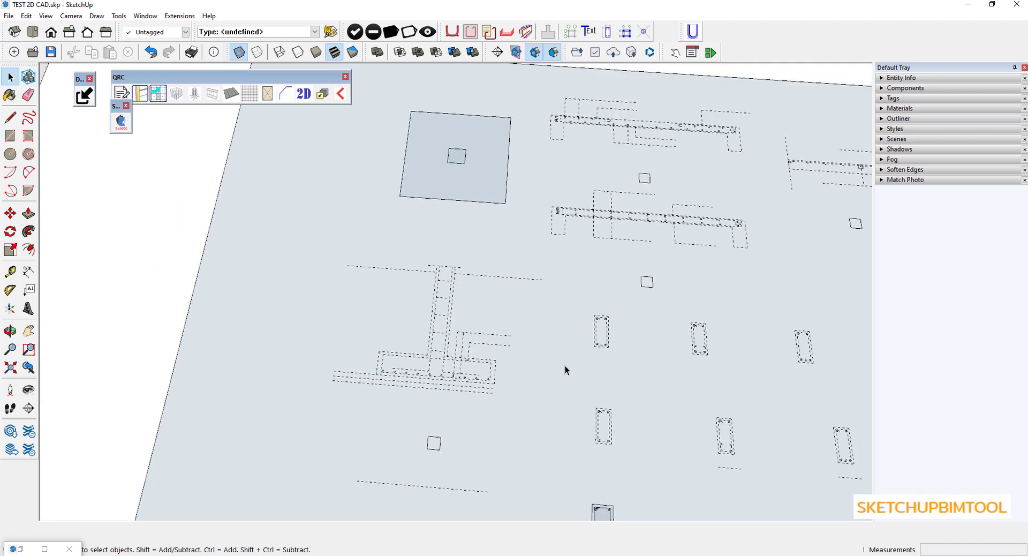
scroll(570, 345, "down", 2)
scroll(605, 279, "down", 2)
scroll(613, 344, "down", 2)
scroll(613, 344, "down", 2)
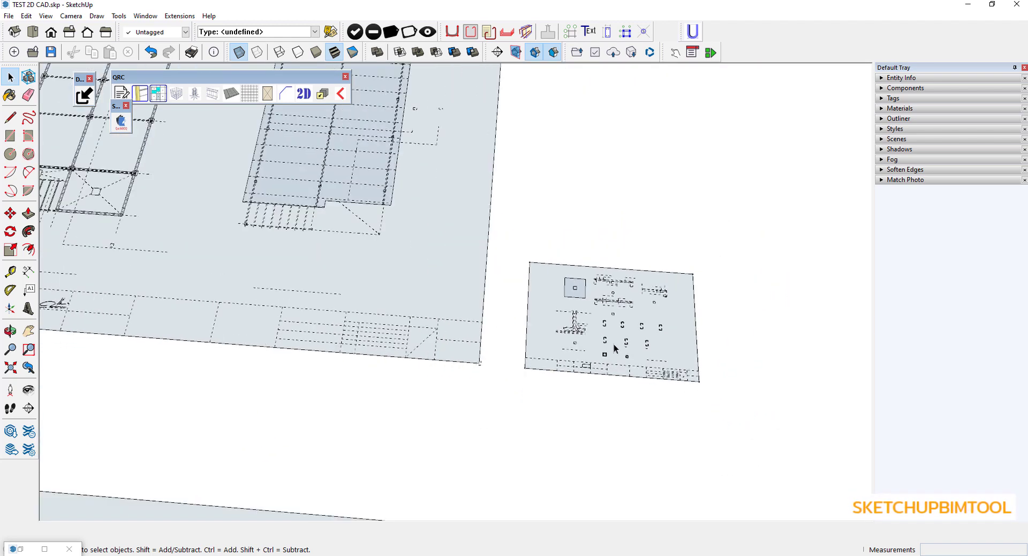
scroll(614, 346, "down", 2)
scroll(614, 346, "down", 1)
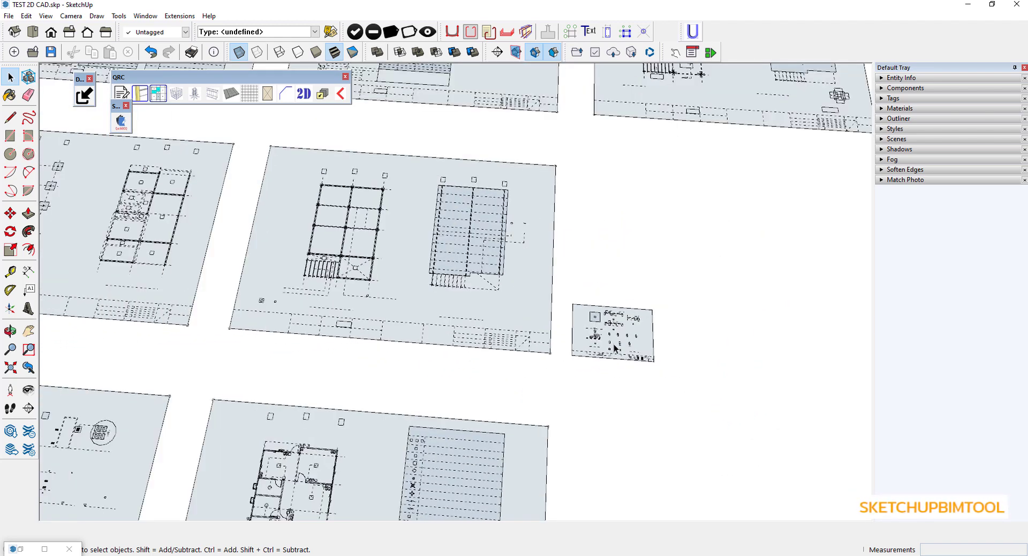
scroll(613, 346, "down", 2)
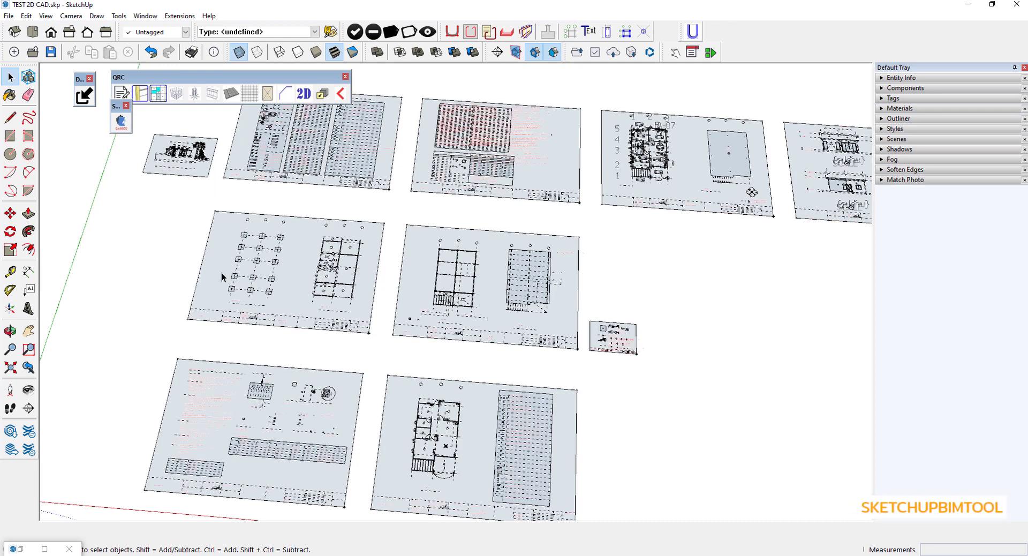
scroll(222, 272, "up", 3)
scroll(222, 272, "up", 2)
scroll(246, 268, "up", 2)
scroll(273, 265, "up", 1)
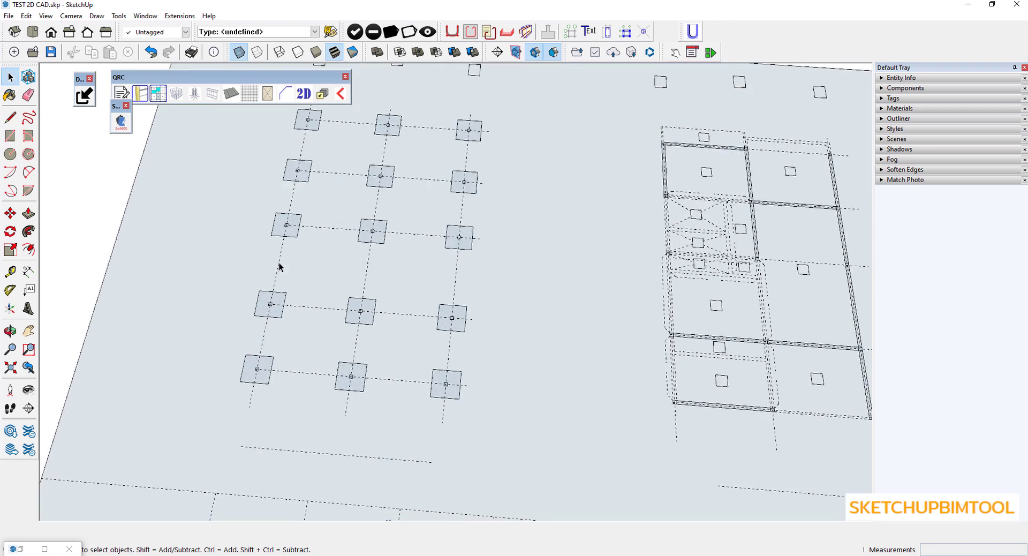
scroll(466, 334, "up", 2)
Orbit to a near top-down view and zoom in on the lower-left footings.
mouse_move(465, 335)
middle_mouse_down()
mouse_move(385, 225)
mouse_move(392, 199)
middle_mouse_up()
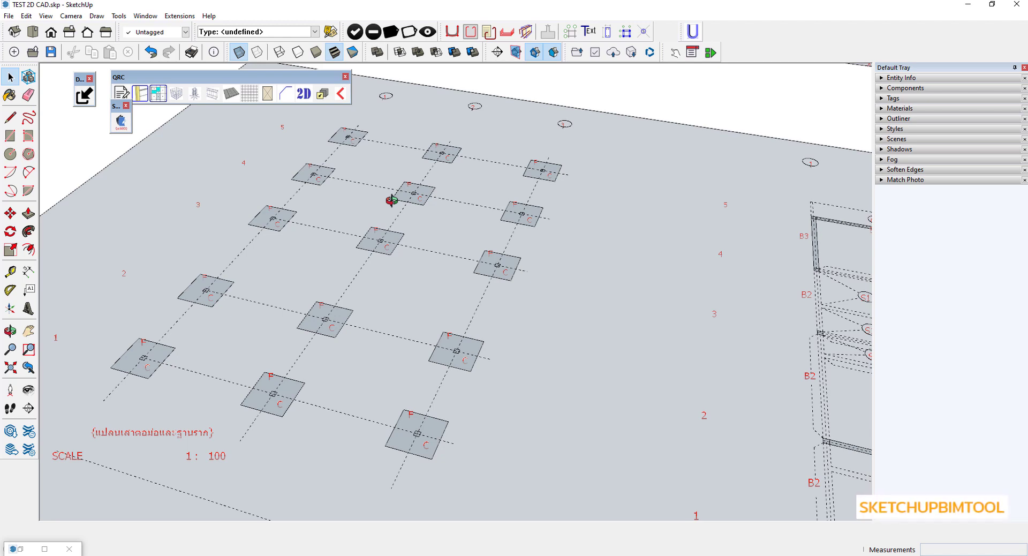
scroll(391, 200, "down", 5)
middle_click_drag(355, 230, 355, 328)
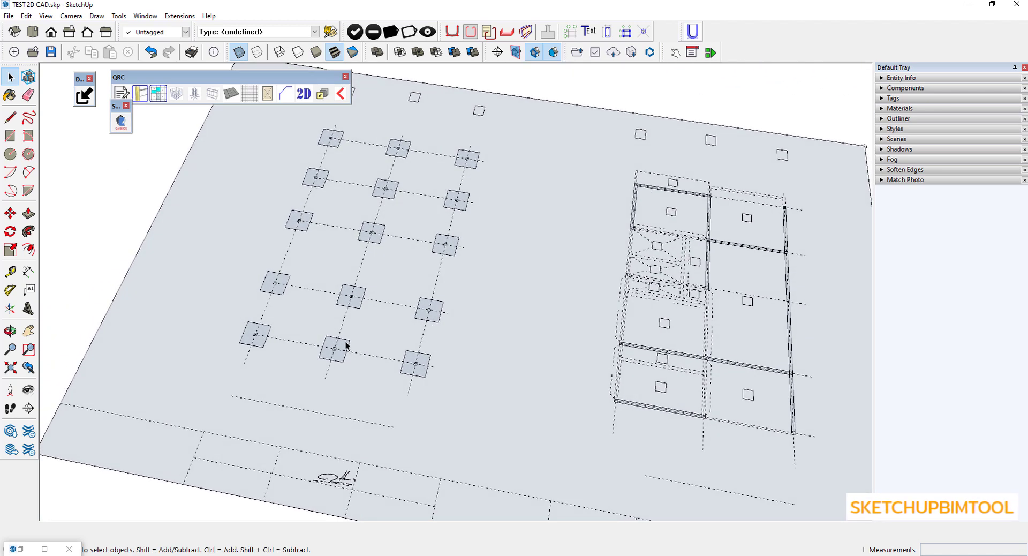
scroll(338, 341, "up", 4)
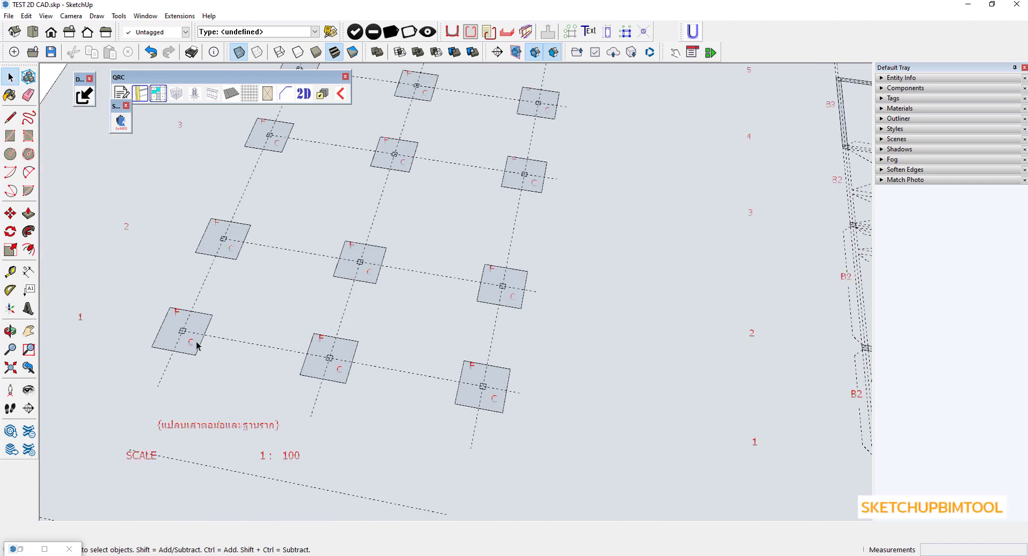
scroll(199, 344, "up", 2)
Circle the lower-left, middle and lower-right footings of the bottom row.
left_click_drag(208, 296, 194, 360)
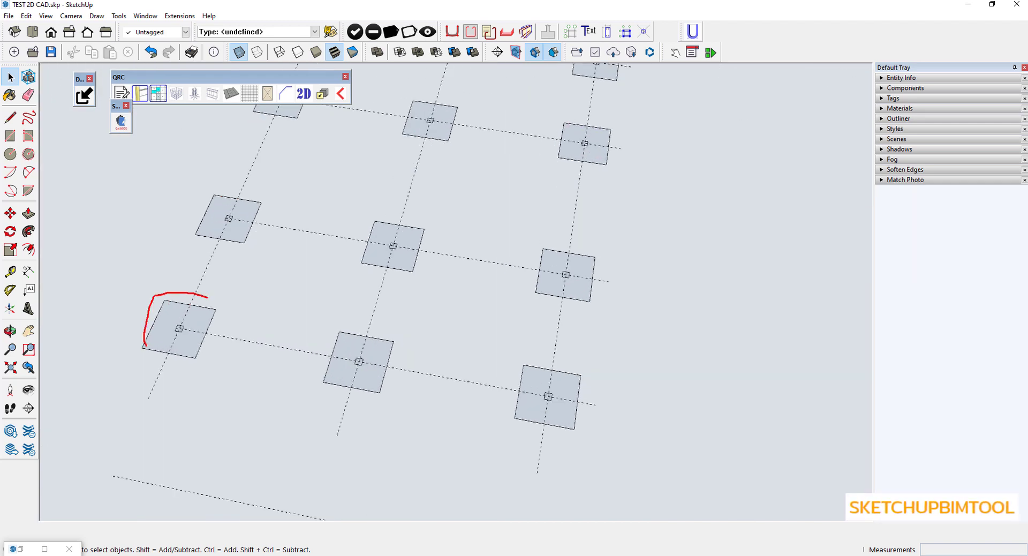
mouse_move(328, 324)
left_mouse_down()
mouse_move(334, 410)
mouse_move(389, 386)
left_mouse_up()
mouse_move(530, 353)
left_mouse_down()
mouse_move(526, 445)
mouse_move(588, 391)
left_mouse_up()
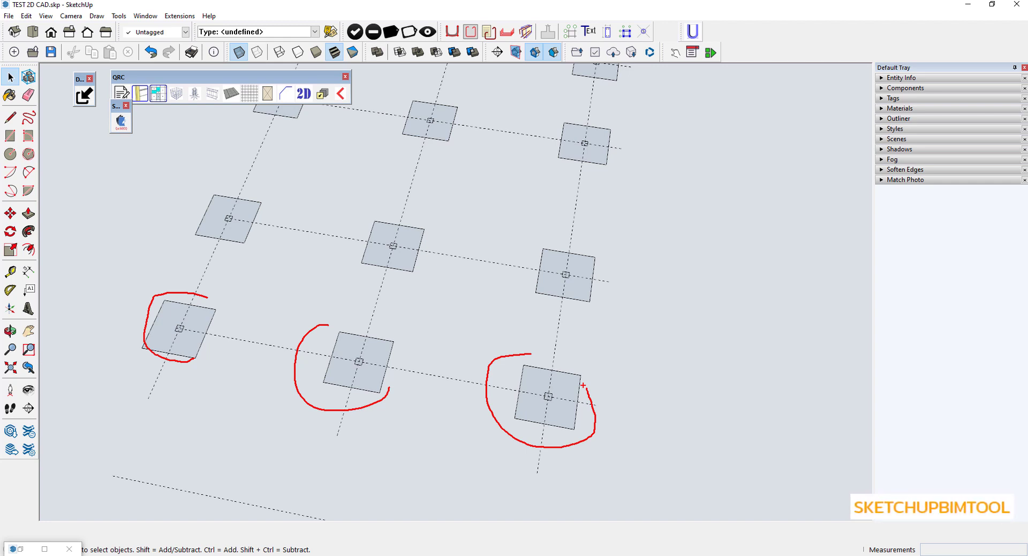
Zoom out from the footing grid toward the small section-detail sheet.
scroll(185, 259, "down", 2)
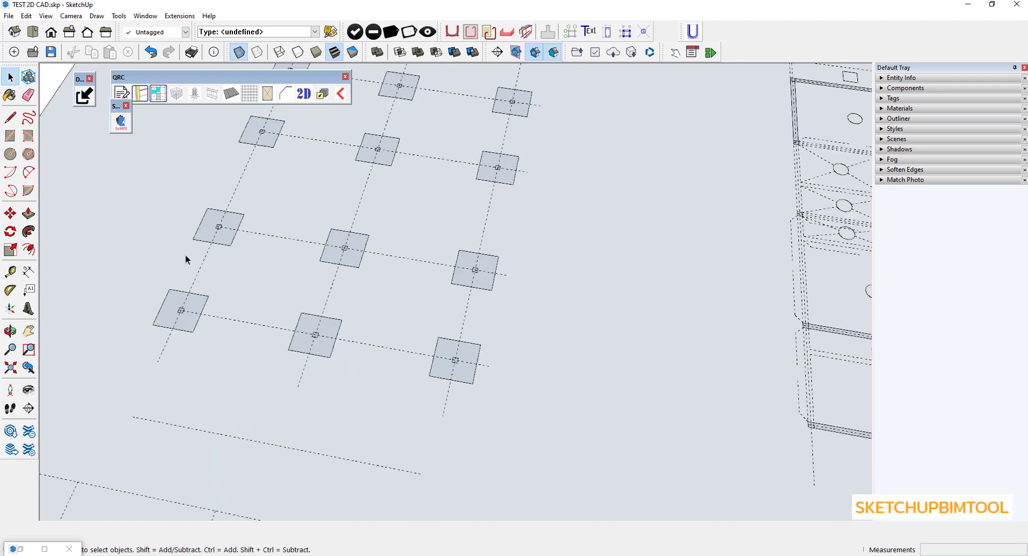
scroll(185, 259, "down", 3)
scroll(185, 258, "down", 2)
scroll(249, 258, "up", 2)
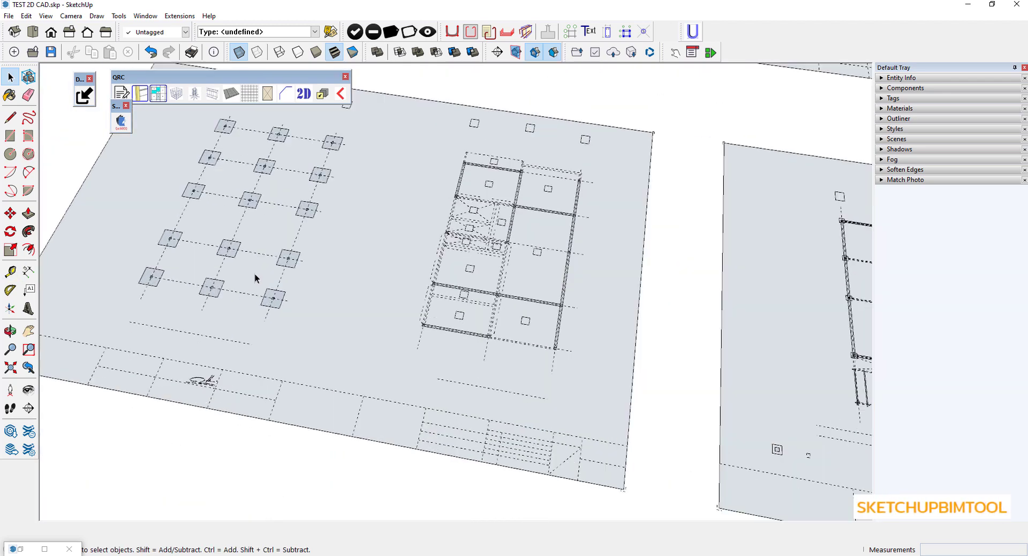
scroll(255, 274, "up", 3)
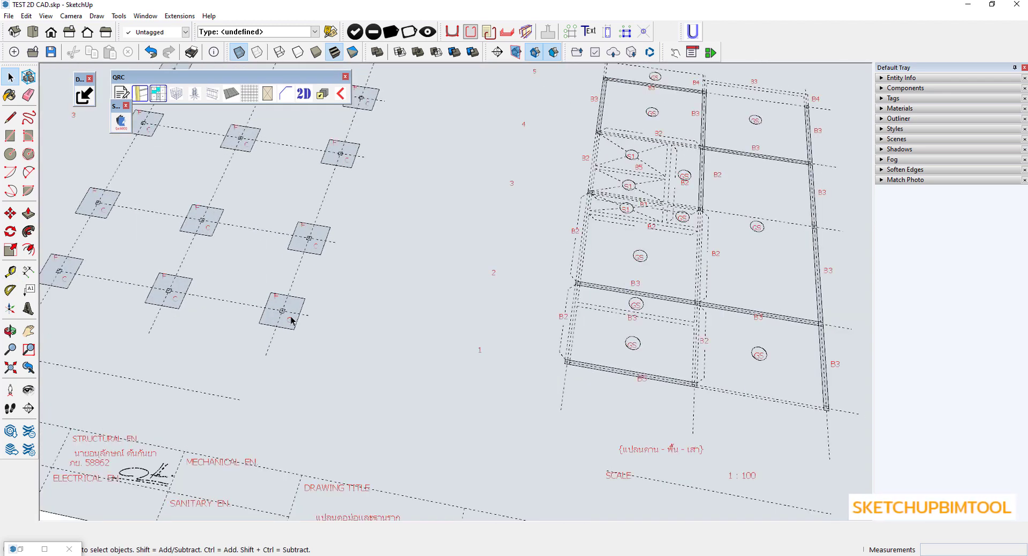
scroll(293, 318, "down", 2)
scroll(292, 319, "down", 1)
scroll(292, 319, "down", 1)
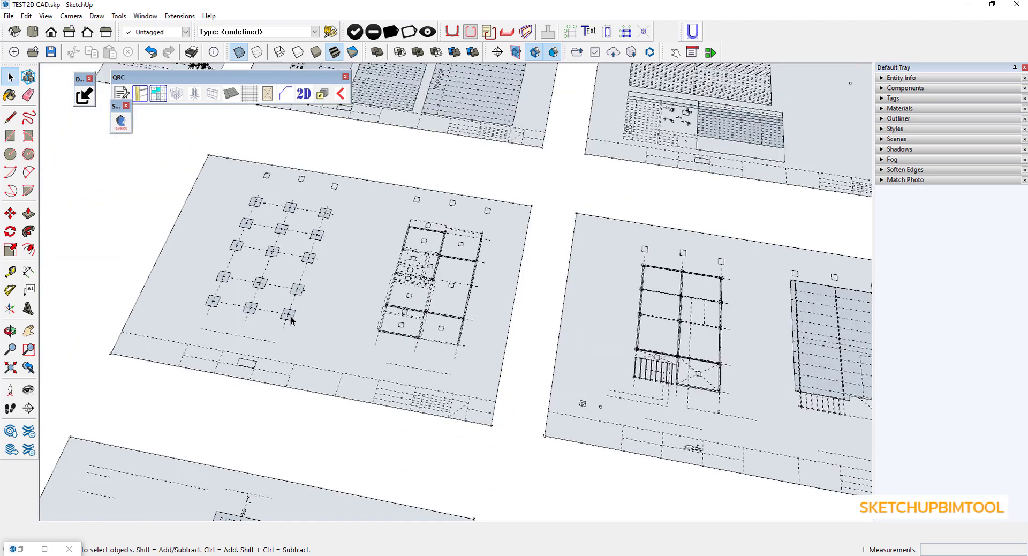
scroll(291, 320, "down", 1)
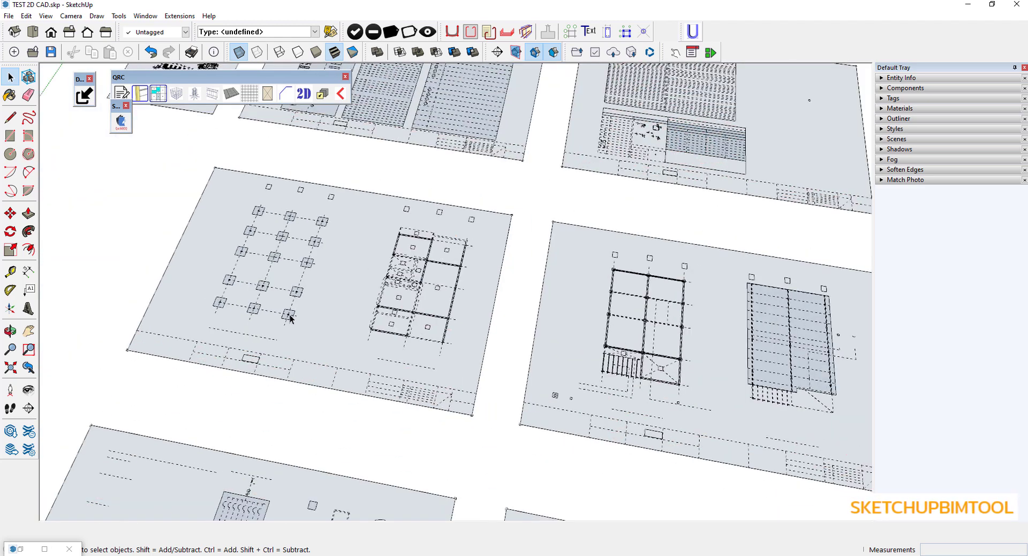
scroll(290, 322, "down", 1)
scroll(289, 323, "down", 1)
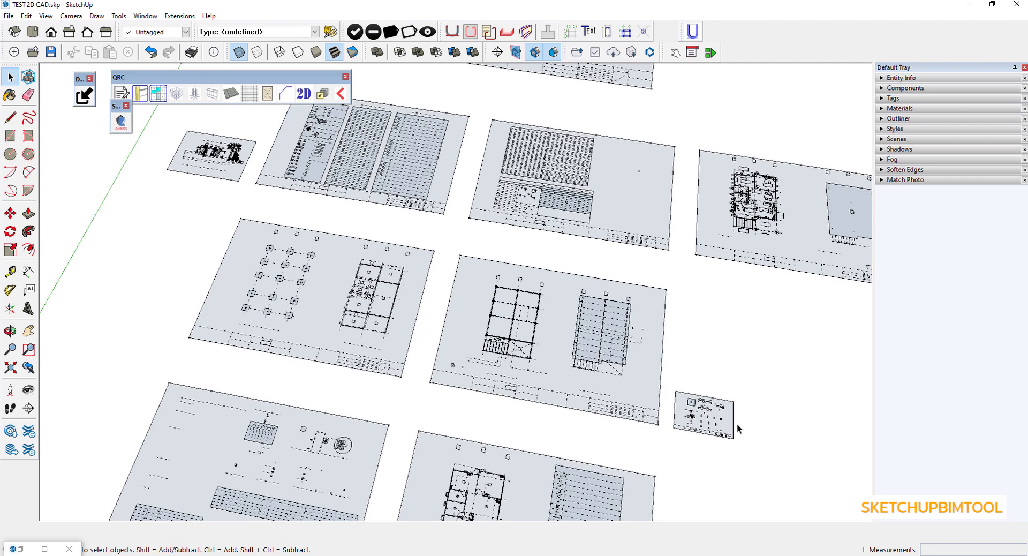
Zoom into the T-shaped footing section, orbit slightly, and reveal its rebar callouts.
scroll(731, 426, "up", 3)
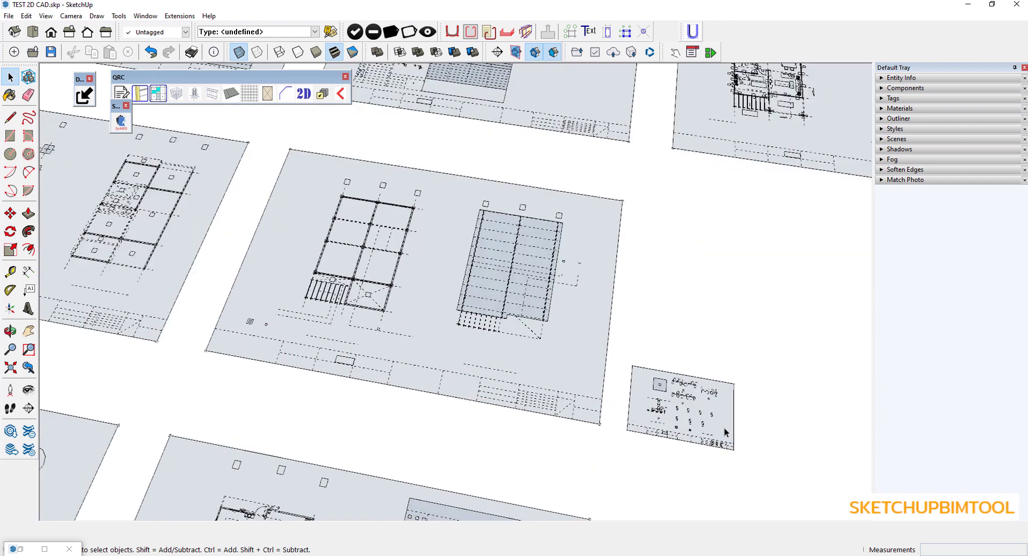
scroll(724, 428, "up", 1)
scroll(721, 429, "up", 1)
scroll(642, 412, "up", 1)
scroll(576, 386, "up", 1)
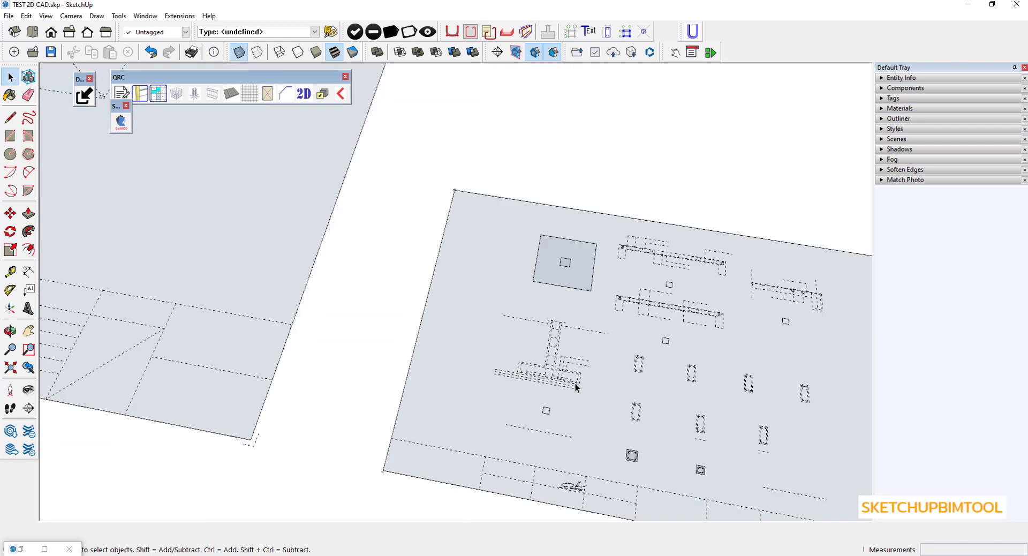
scroll(575, 386, "up", 1)
scroll(536, 363, "up", 1)
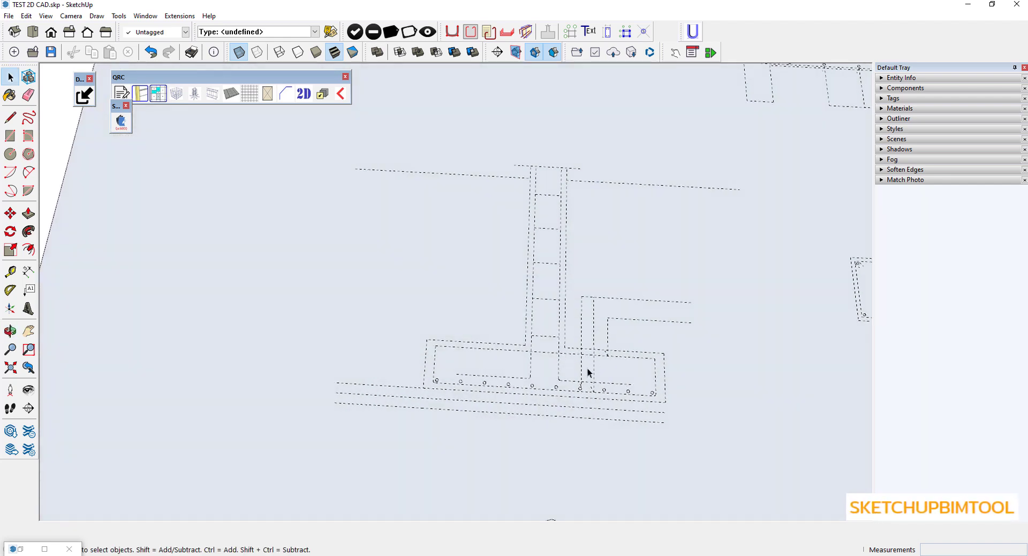
scroll(587, 371, "up", 1)
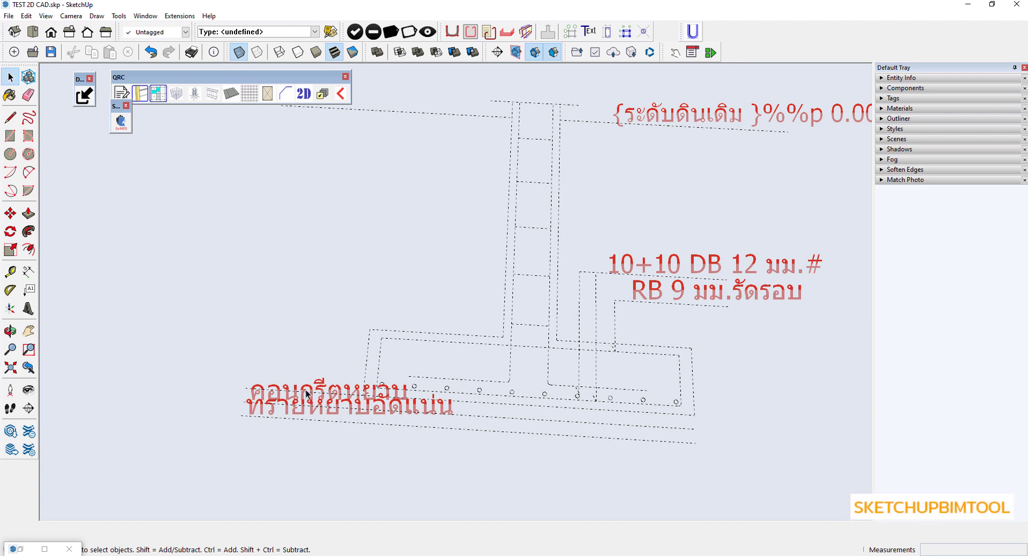
mouse_move(306, 393)
middle_mouse_down()
mouse_move(298, 391)
mouse_move(328, 418)
mouse_move(363, 421)
middle_mouse_up()
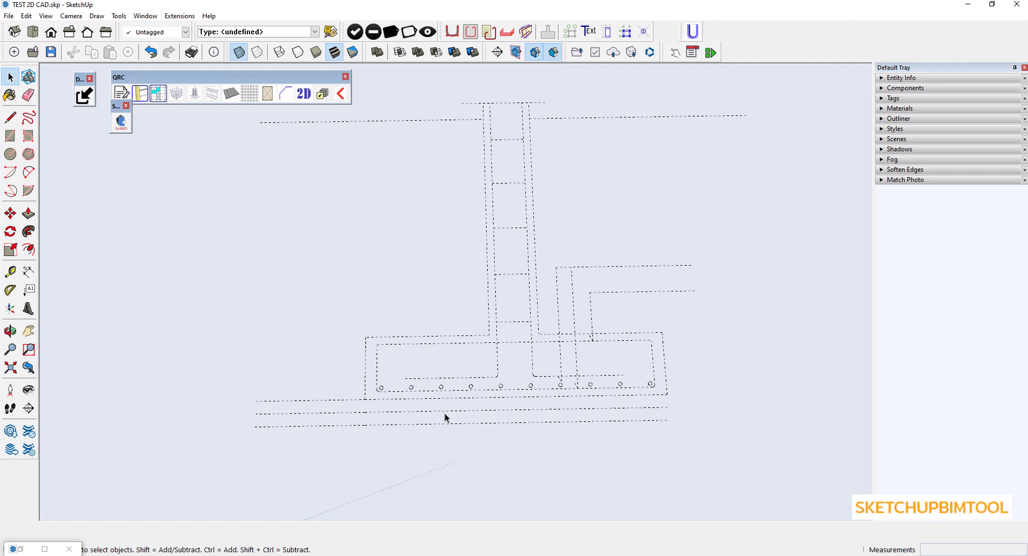
scroll(548, 380, "down", 3)
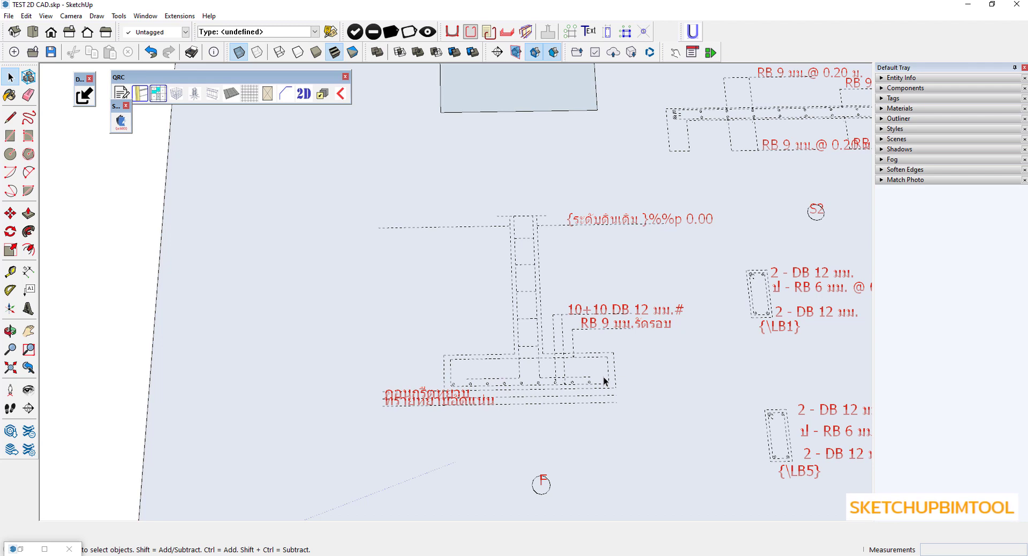
mouse_move(385, 277)
left_mouse_down()
mouse_move(455, 351)
mouse_move(423, 342)
left_mouse_up()
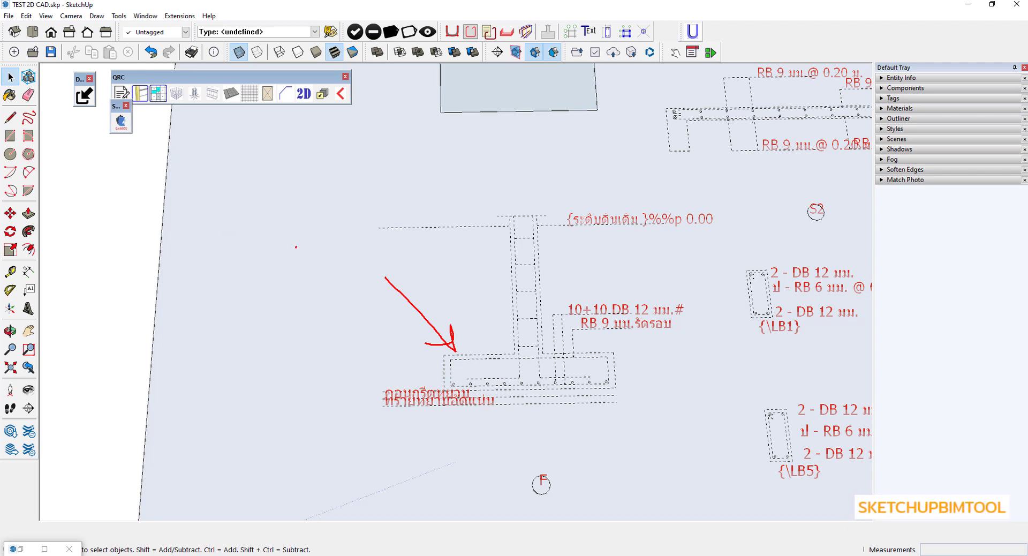
left_click_drag(295, 246, 218, 286)
mouse_move(289, 265)
left_mouse_down()
mouse_move(289, 235)
mouse_move(245, 297)
left_mouse_up()
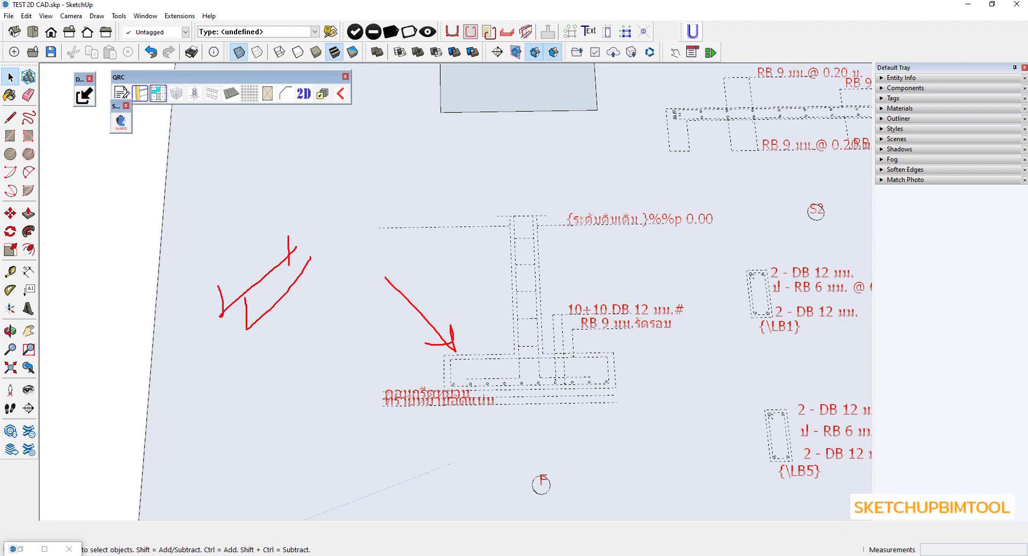
left_click_drag(327, 270, 264, 314)
left_click_drag(334, 294, 267, 345)
left_click_drag(227, 275, 334, 396)
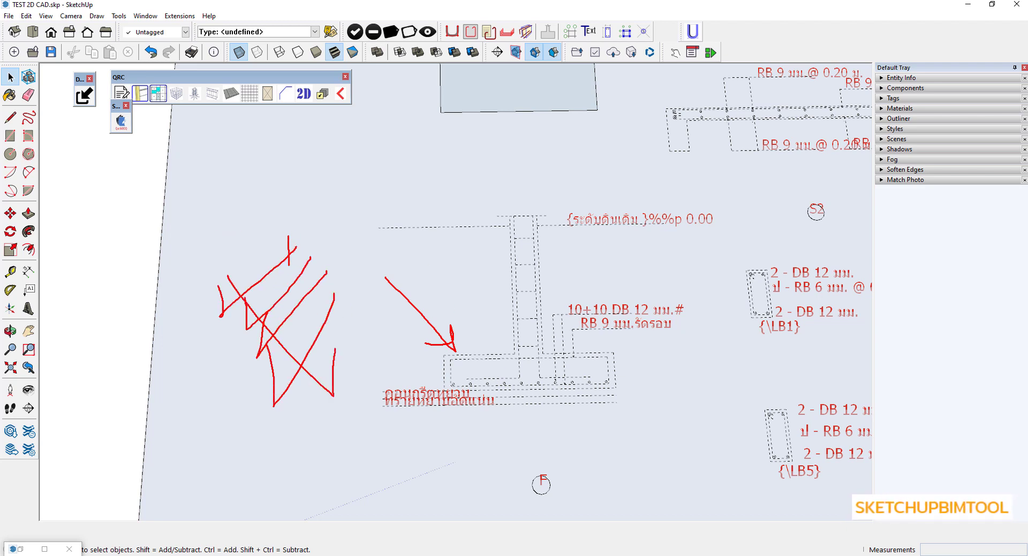
mouse_move(271, 271)
left_mouse_down()
mouse_move(329, 358)
mouse_move(363, 349)
left_mouse_up()
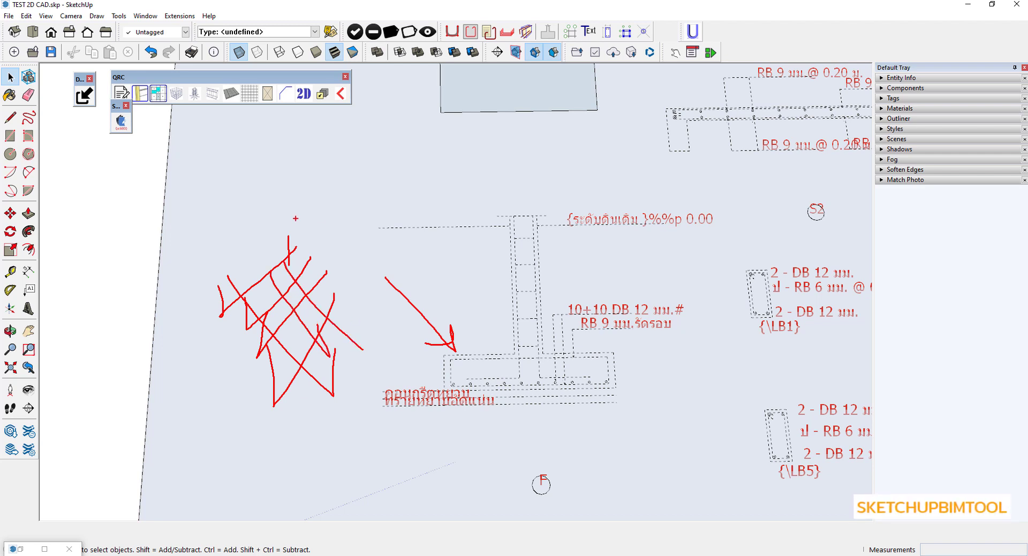
left_click_drag(633, 308, 587, 330)
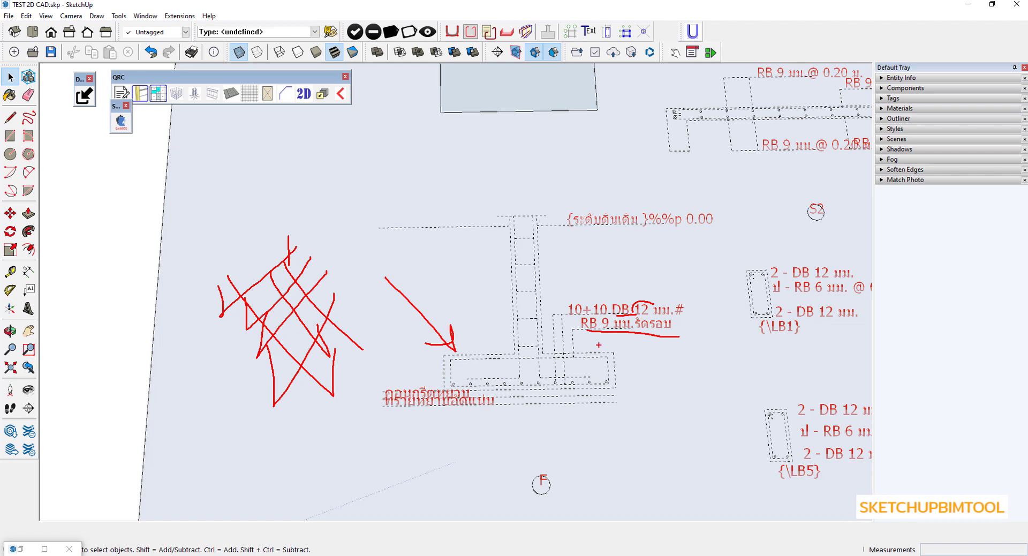
mouse_move(288, 237)
left_mouse_down()
mouse_move(225, 272)
mouse_move(262, 331)
mouse_move(353, 319)
mouse_move(293, 248)
left_mouse_up()
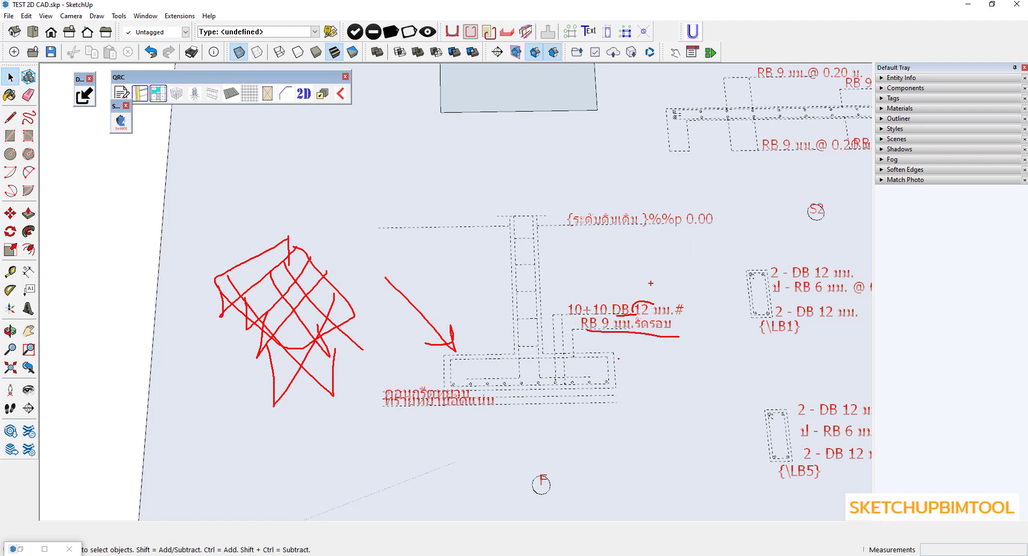
key("Escape")
middle_click_drag(471, 369, 489, 388)
scroll(489, 389, "down", 2)
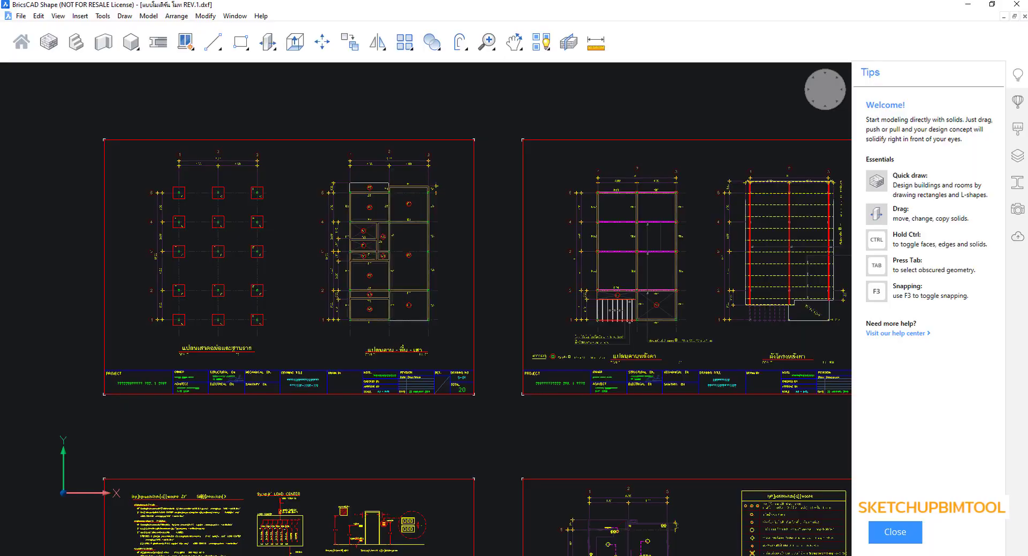
Zoom onto footing section detail F and check a bottom bar's Polyline properties.
scroll(473, 283, "down", 3)
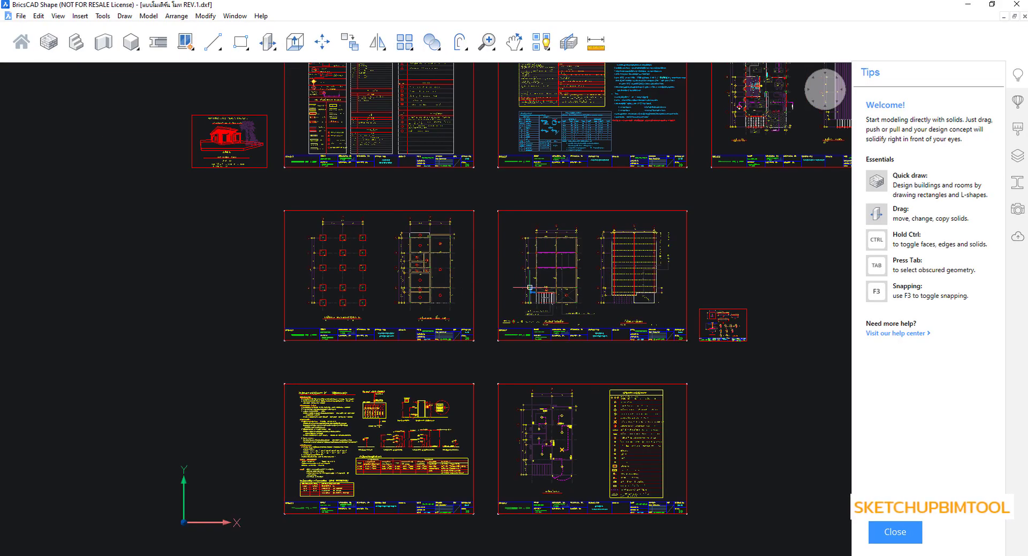
scroll(365, 305, "down", 2)
scroll(535, 257, "up", 5)
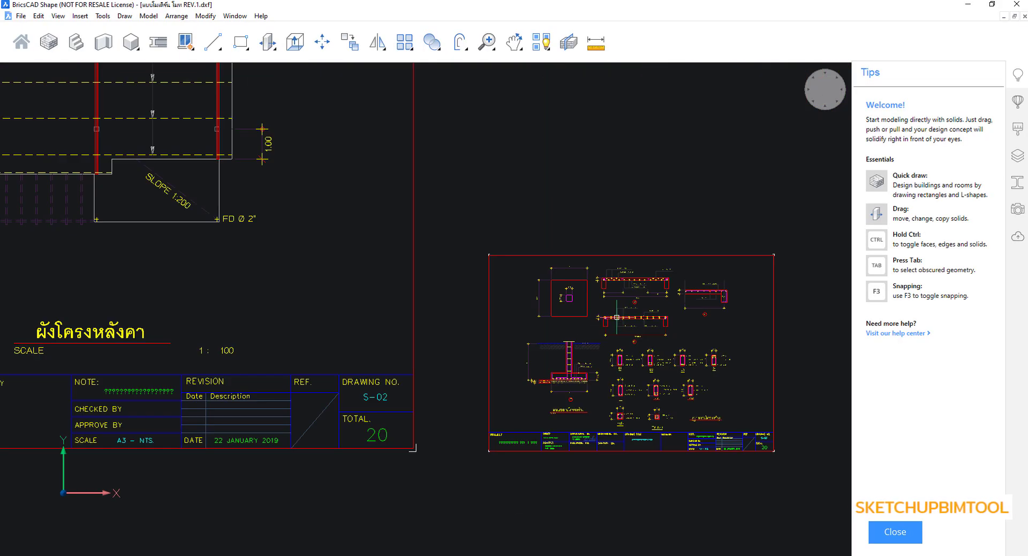
scroll(527, 225, "up", 3)
scroll(530, 263, "up", 5)
scroll(375, 359, "down", 8)
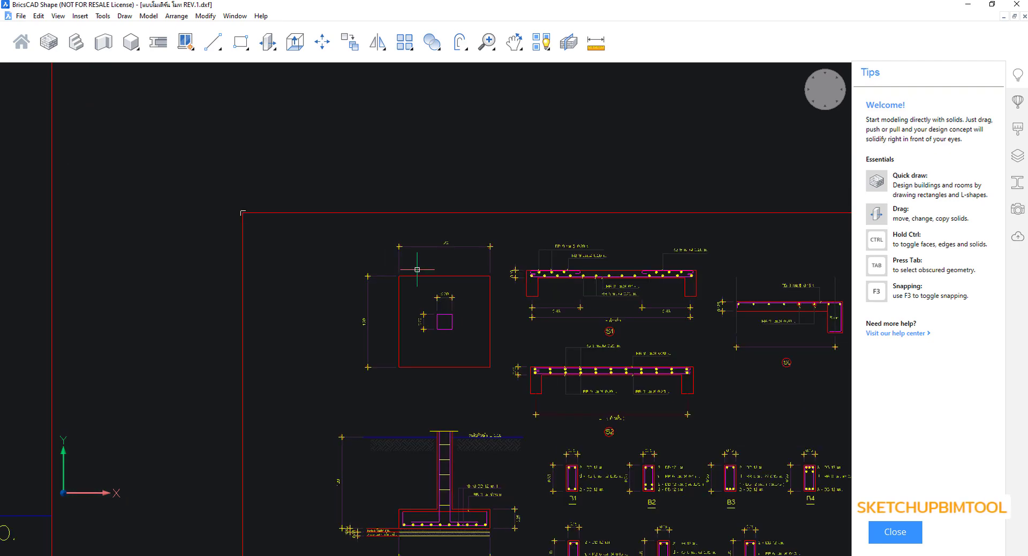
scroll(428, 396, "up", 4)
scroll(434, 464, "down", 6)
scroll(444, 410, "up", 3)
scroll(428, 407, "up", 2)
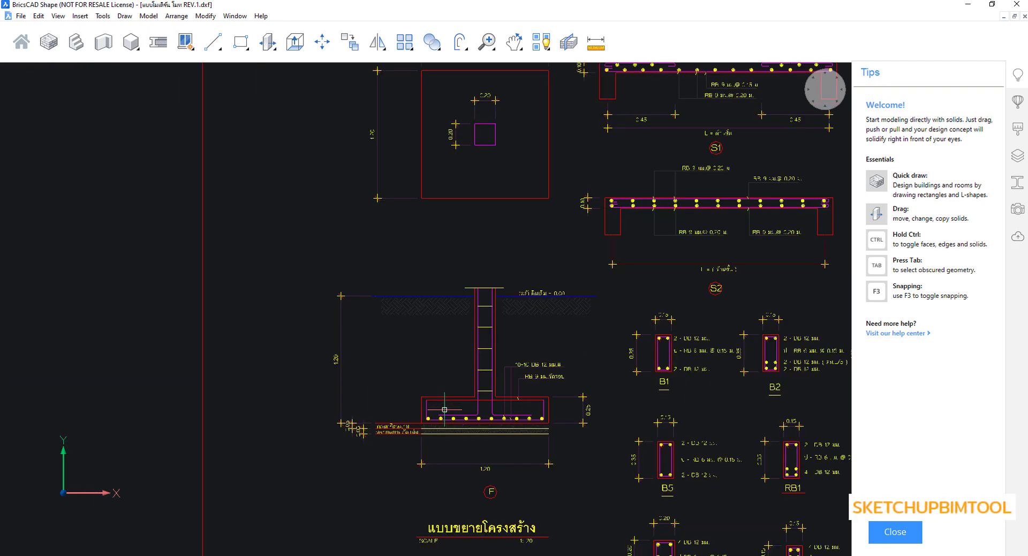
scroll(413, 405, "up", 3)
left_click(457, 422)
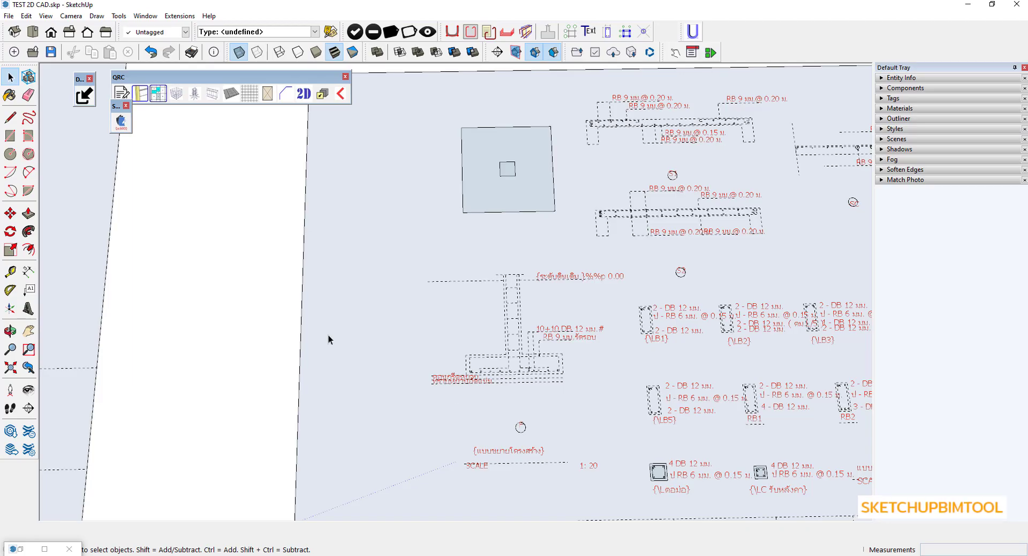
scroll(329, 335, "down", 1)
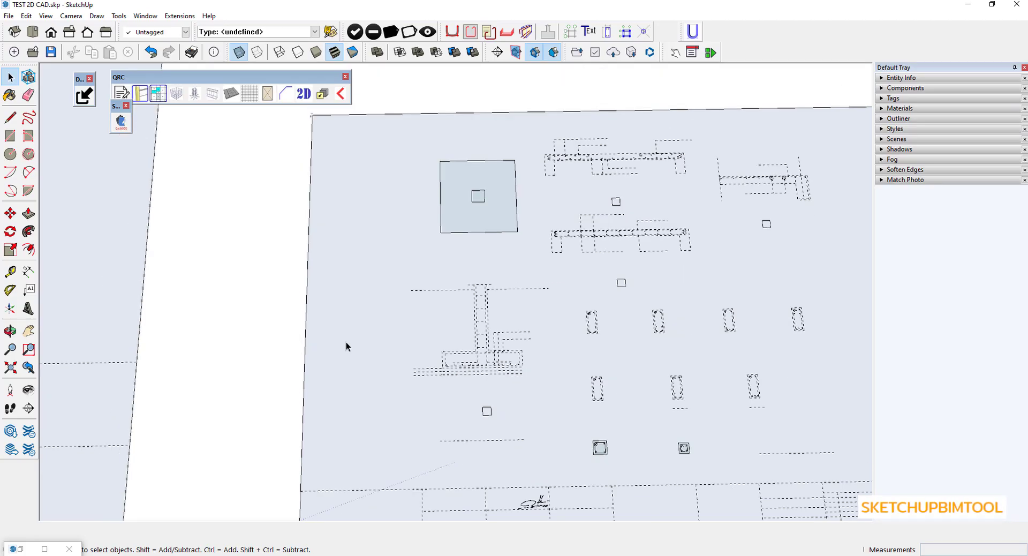
Open Steel.xls via Set Steel and change the footing cover in E3 from 7.5 to 5 cm.
left_click(123, 94)
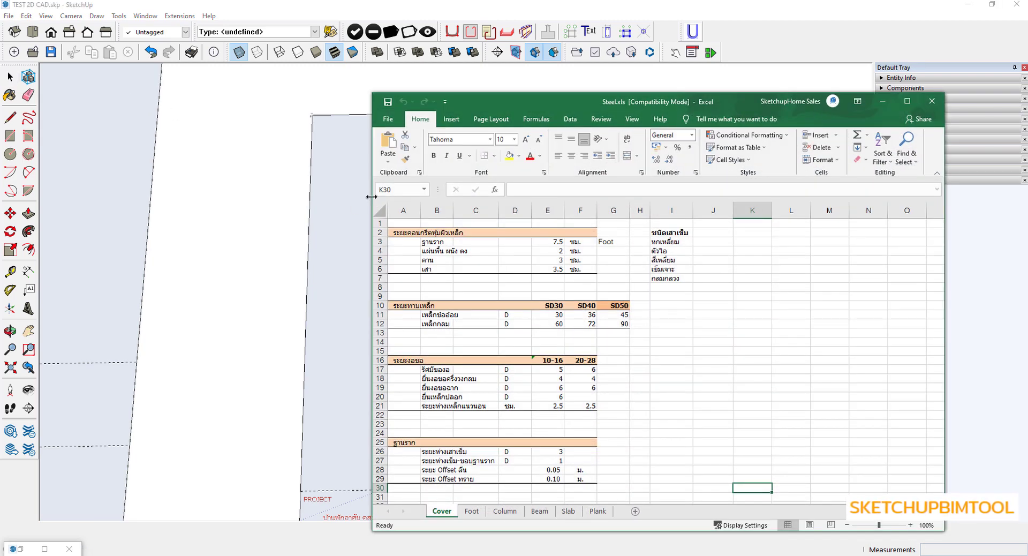
left_click_drag(372, 197, 272, 193)
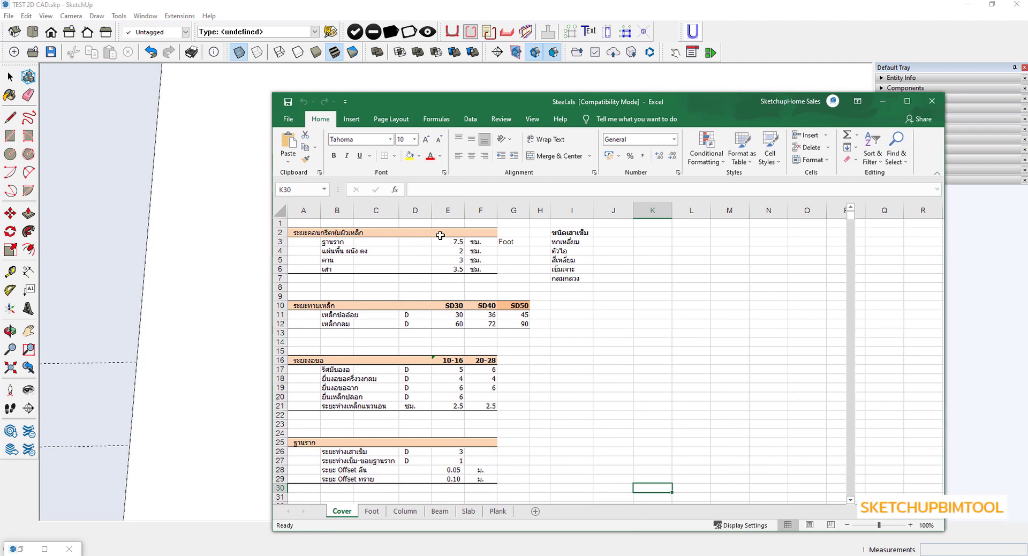
left_click(457, 241)
type("5")
left_click(513, 287)
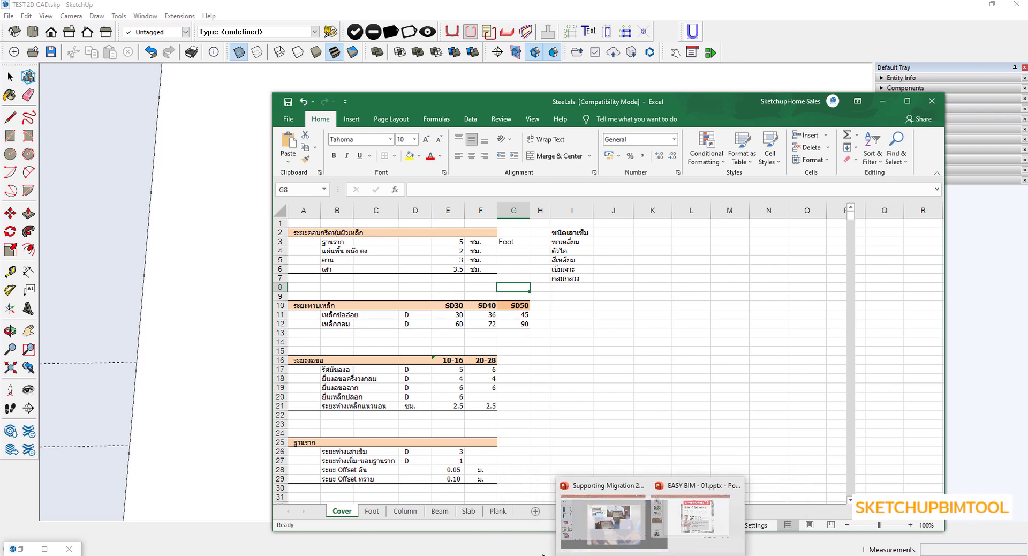
left_click(565, 522)
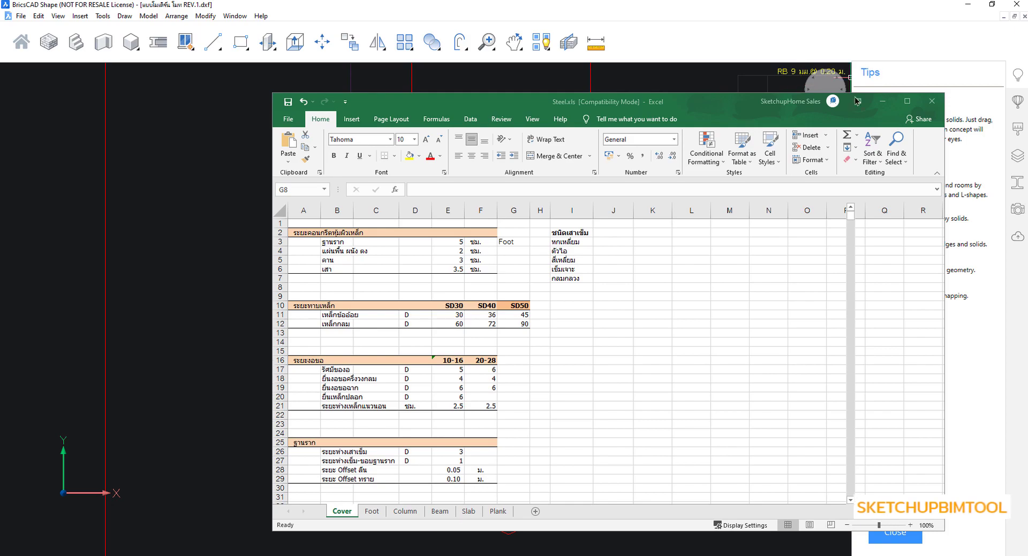
Zoom and pan to the rebar hook and bending table, then minimize BricsCAD Shape.
scroll(496, 243, "down", 3)
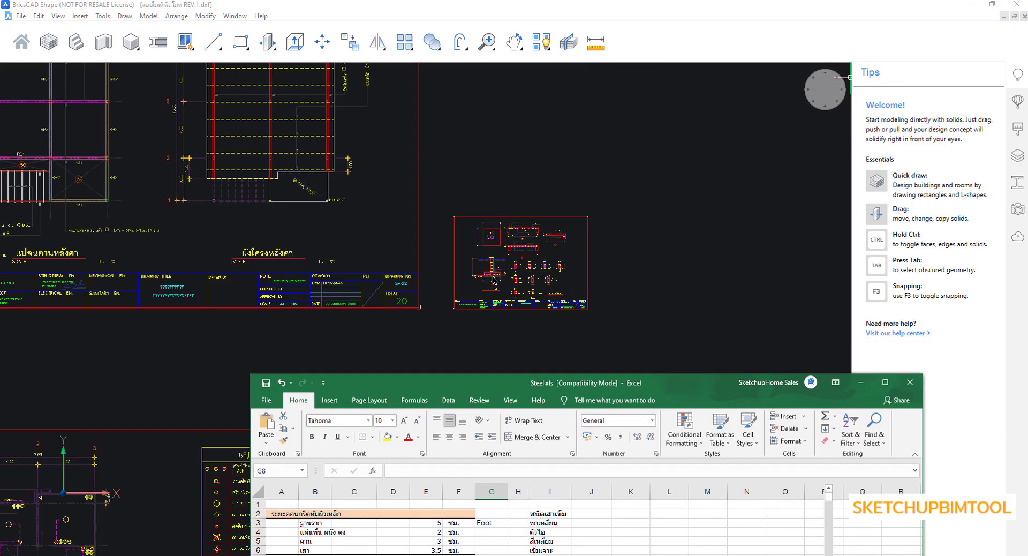
scroll(482, 241, "down", 2)
scroll(455, 241, "down", 2)
scroll(398, 237, "up", 3)
scroll(410, 312, "up", 2)
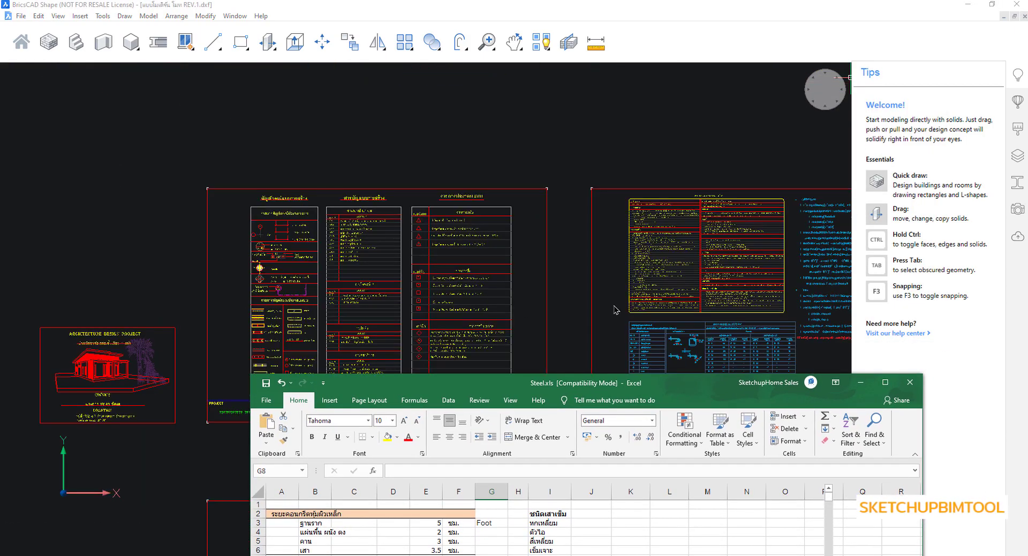
scroll(700, 296, "up", 2)
scroll(713, 259, "up", 2)
scroll(714, 259, "up", 2)
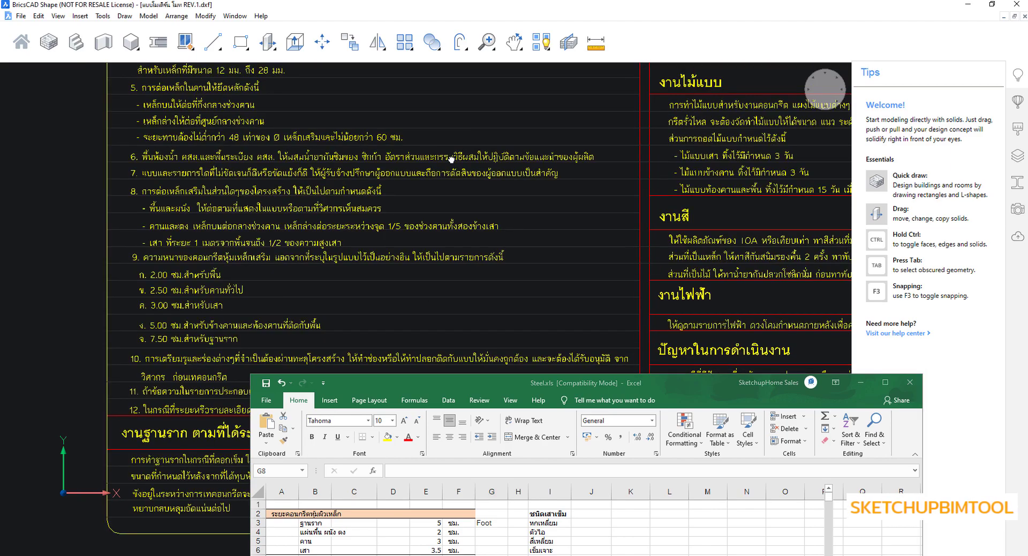
scroll(449, 155, "down", 1)
scroll(439, 150, "down", 2)
scroll(431, 143, "down", 3)
scroll(431, 143, "down", 2)
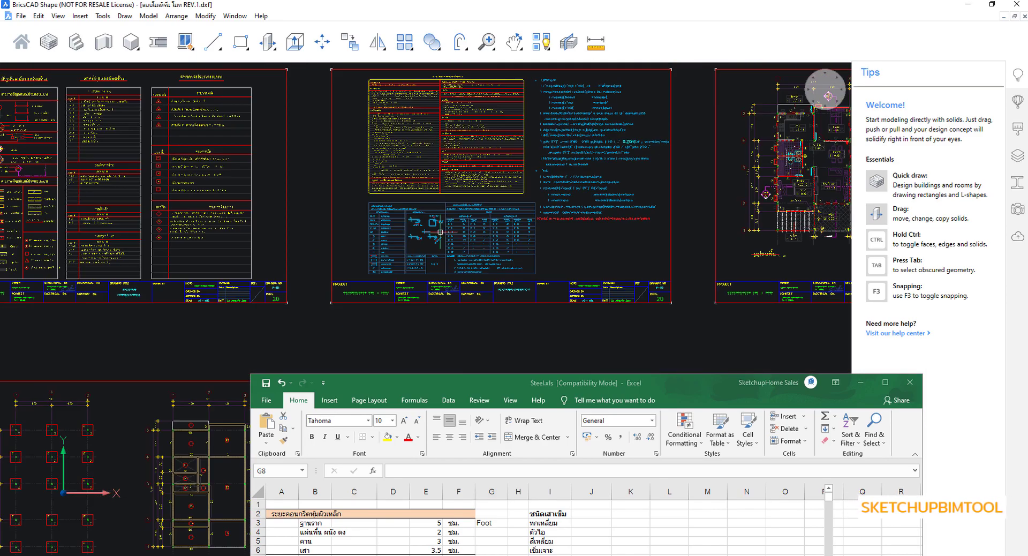
scroll(407, 225, "up", 2)
scroll(404, 230, "up", 2)
scroll(438, 216, "down", 1)
middle_click_drag(449, 209, 491, 214)
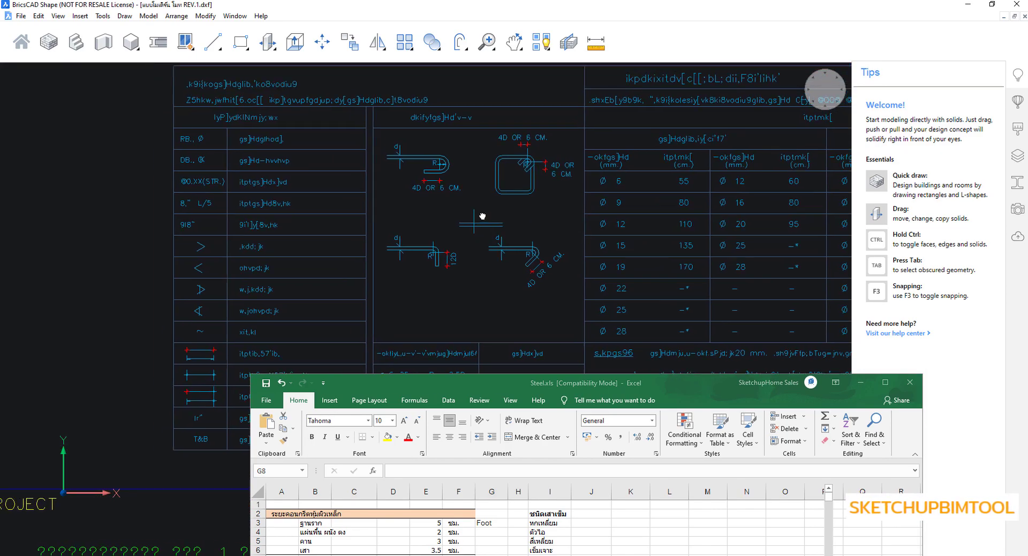
scroll(492, 214, "up", 2)
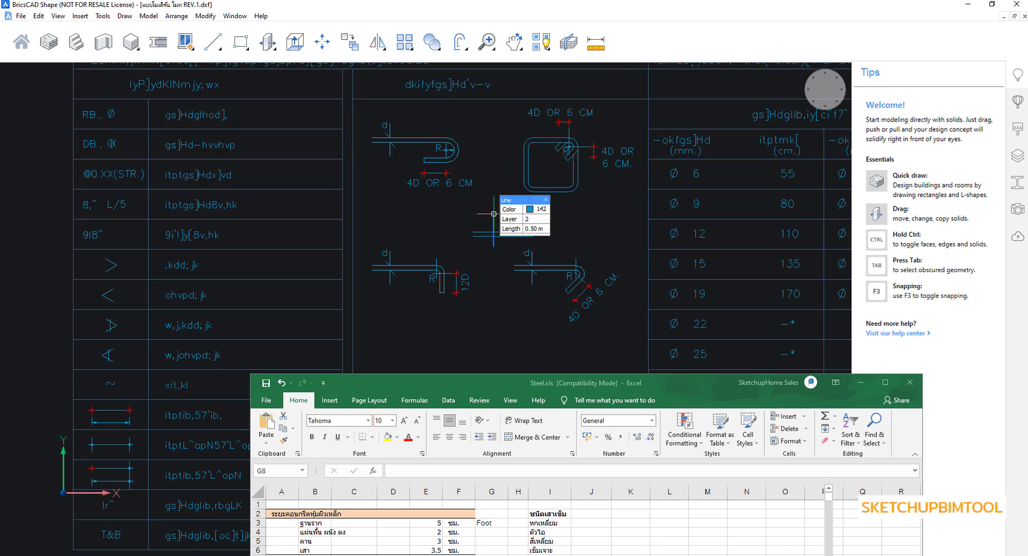
scroll(493, 213, "down", 2)
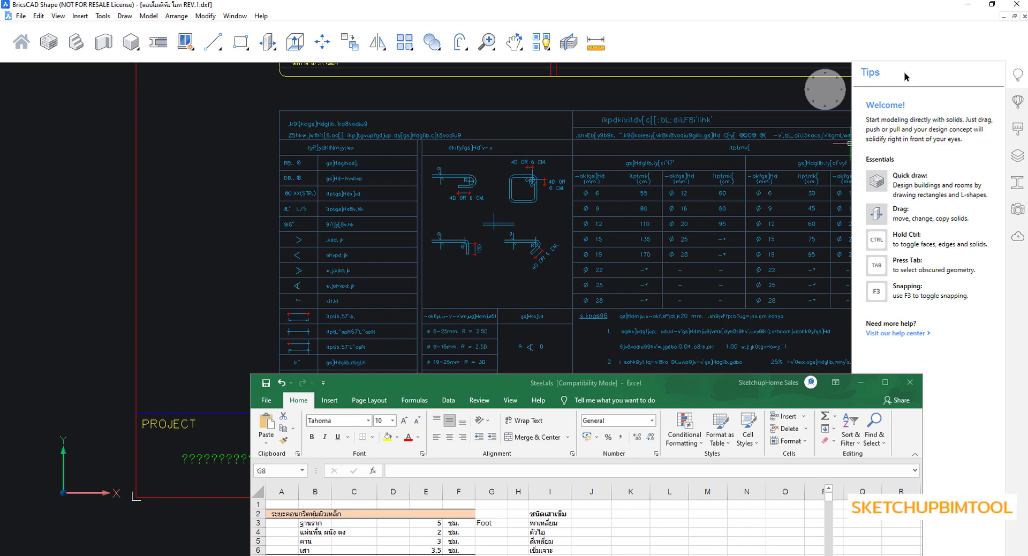
left_click(966, 5)
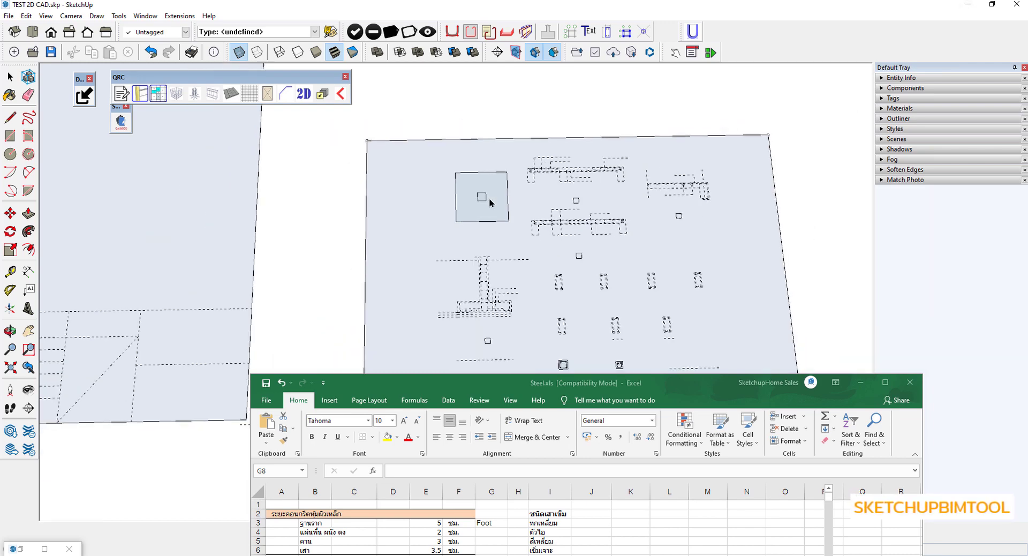
Orbit over the imported footing plan and move the Excel window up over it.
middle_click_drag(489, 198, 510, 301)
scroll(510, 301, "up", 2)
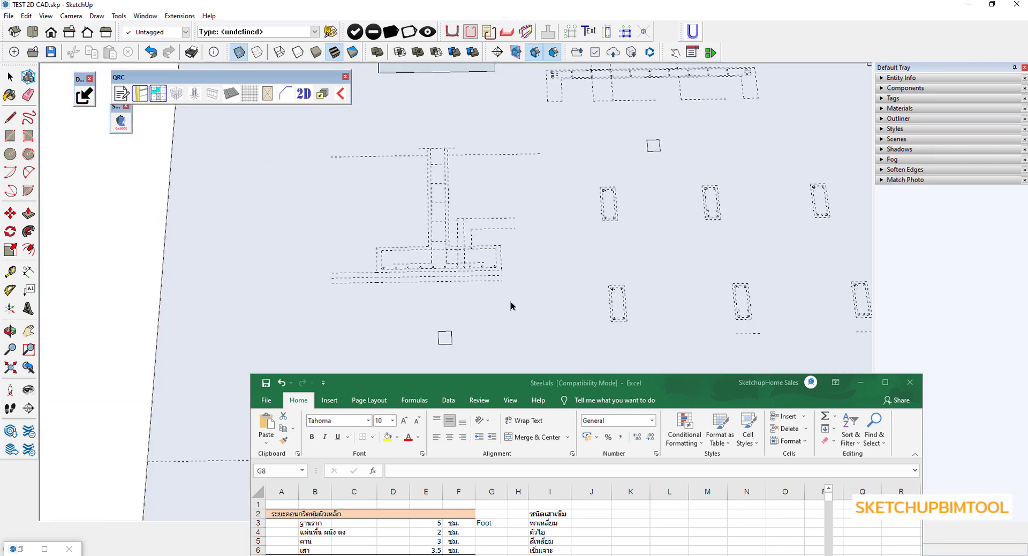
scroll(474, 301, "up", 2)
scroll(474, 301, "up", 1)
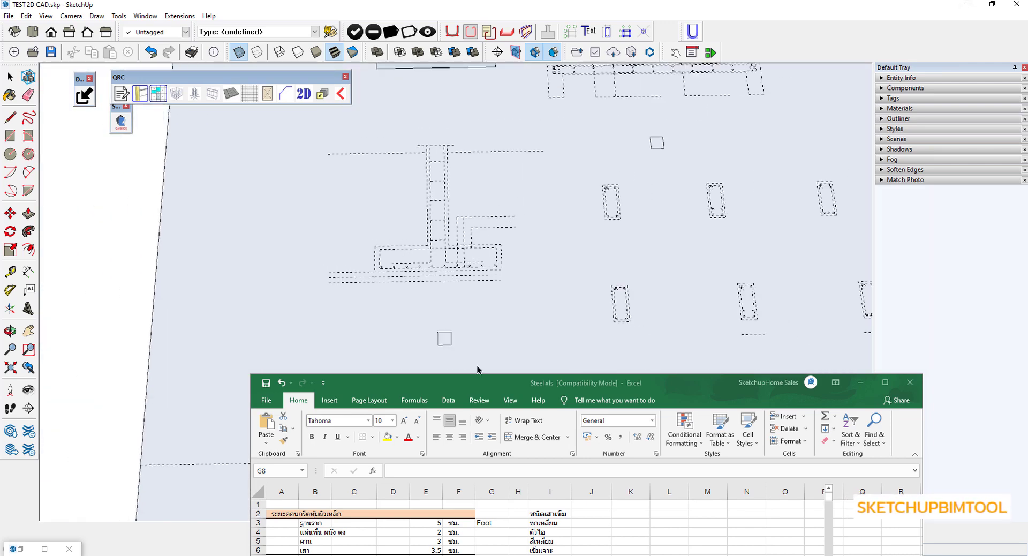
left_click_drag(479, 382, 526, 155)
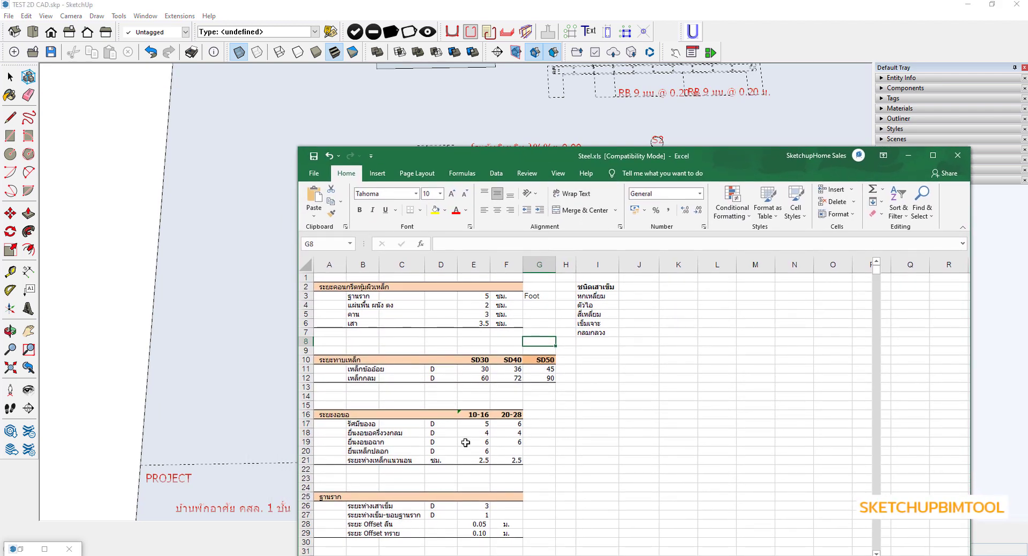
scroll(466, 441, "down", 1)
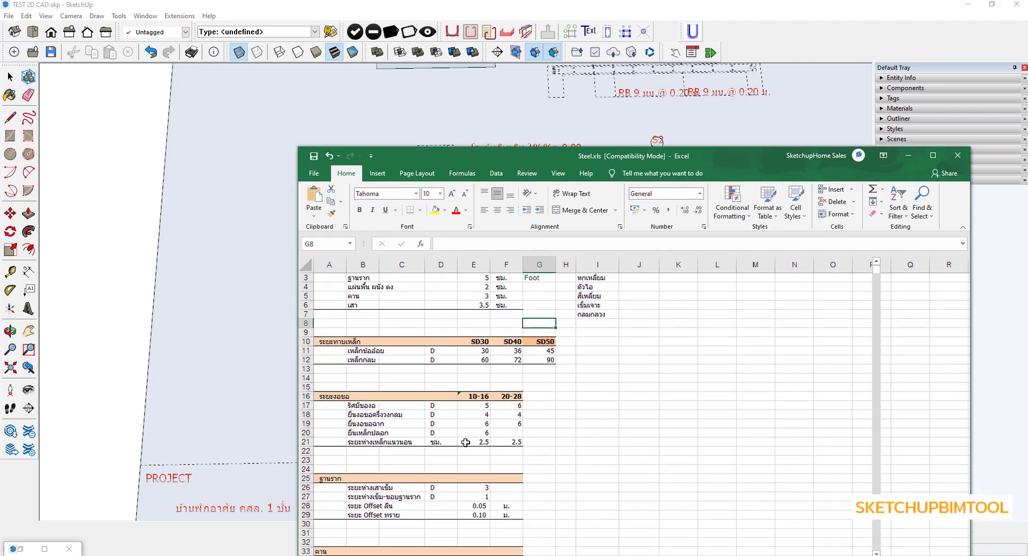
Enter =1/4 in E34 so the beam top-reinforcement length reads 0.25.
left_click(477, 505)
scroll(506, 458, "down", 2)
scroll(505, 458, "down", 2)
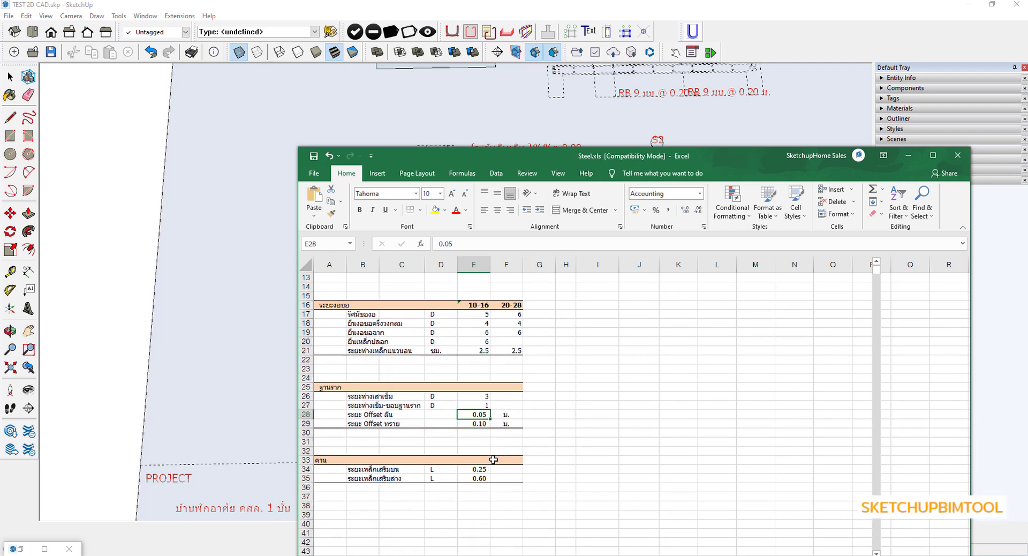
left_click(481, 469)
type("=1/4")
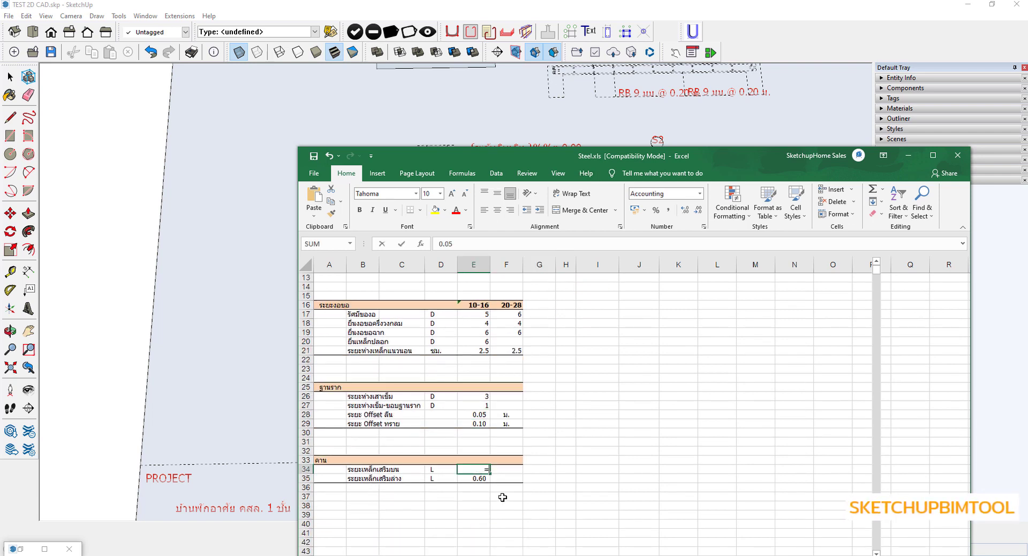
key("Return")
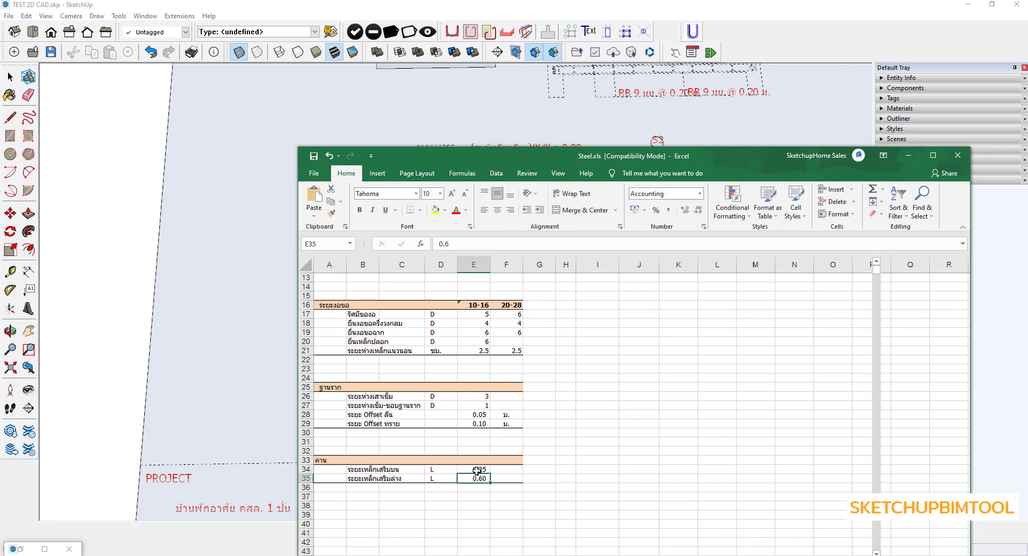
left_click(608, 440)
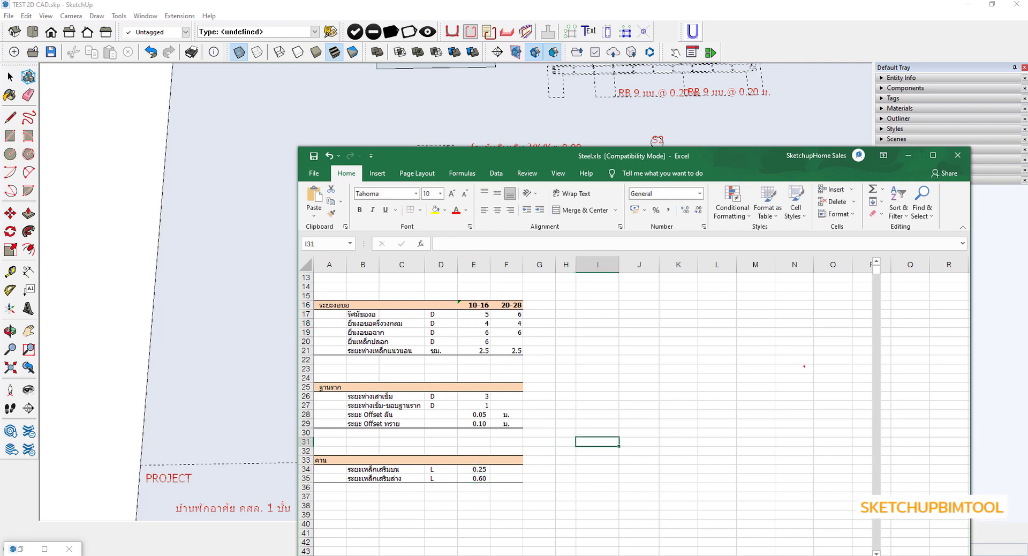
left_click_drag(805, 365, 805, 358)
left_click_drag(799, 325, 808, 444)
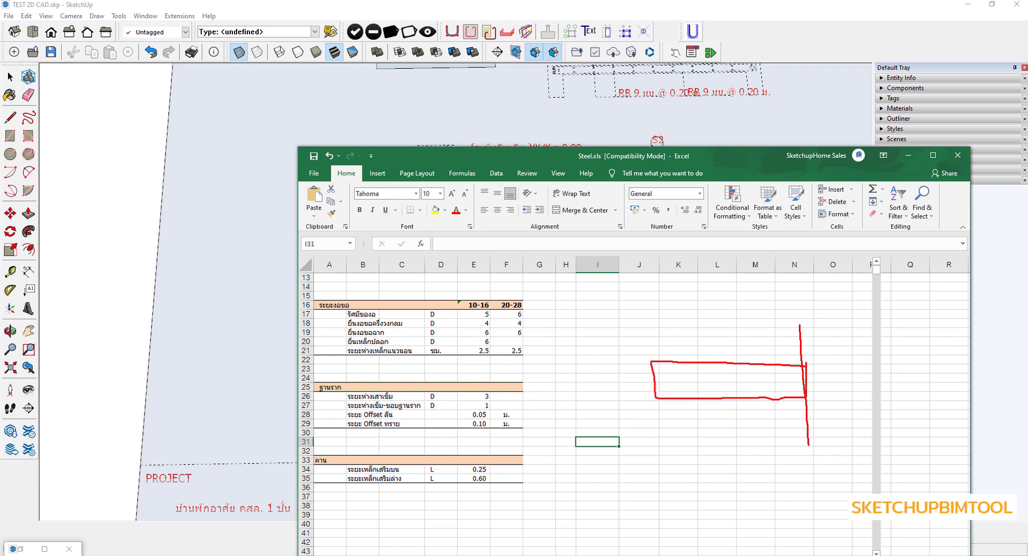
mouse_move(653, 339)
left_mouse_down()
mouse_move(745, 326)
mouse_move(812, 433)
left_mouse_up()
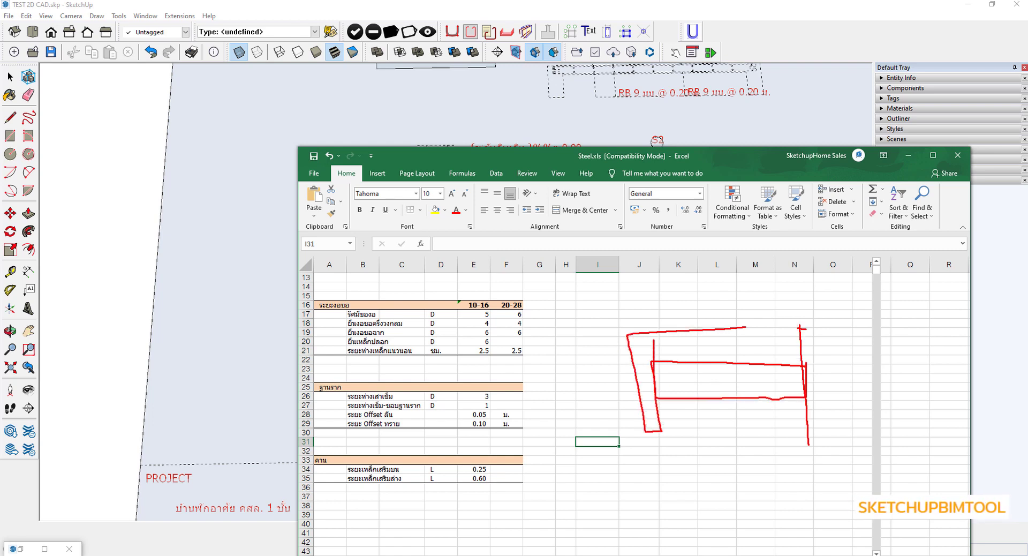
left_click_drag(814, 372, 581, 365)
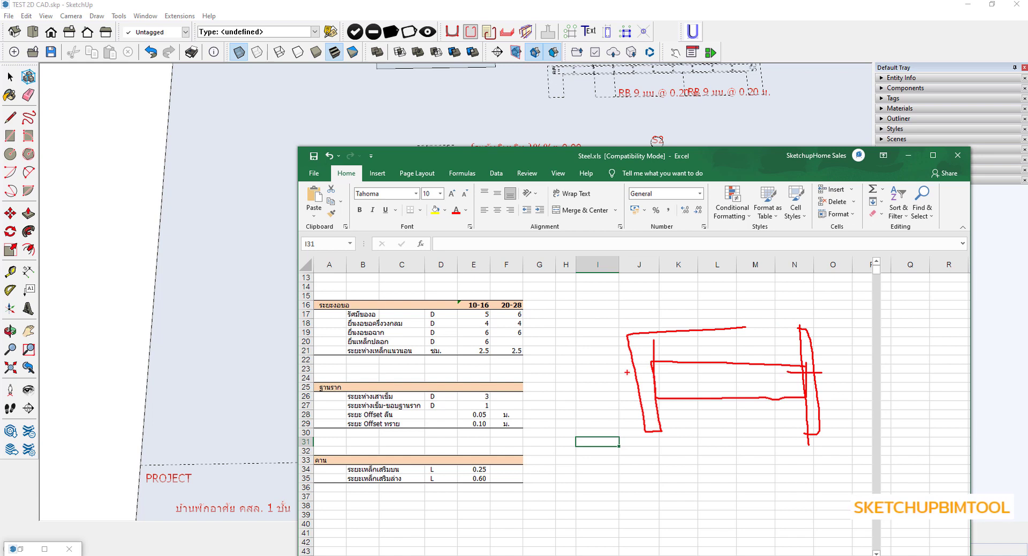
left_click_drag(644, 407, 583, 399)
left_click_drag(782, 399, 915, 395)
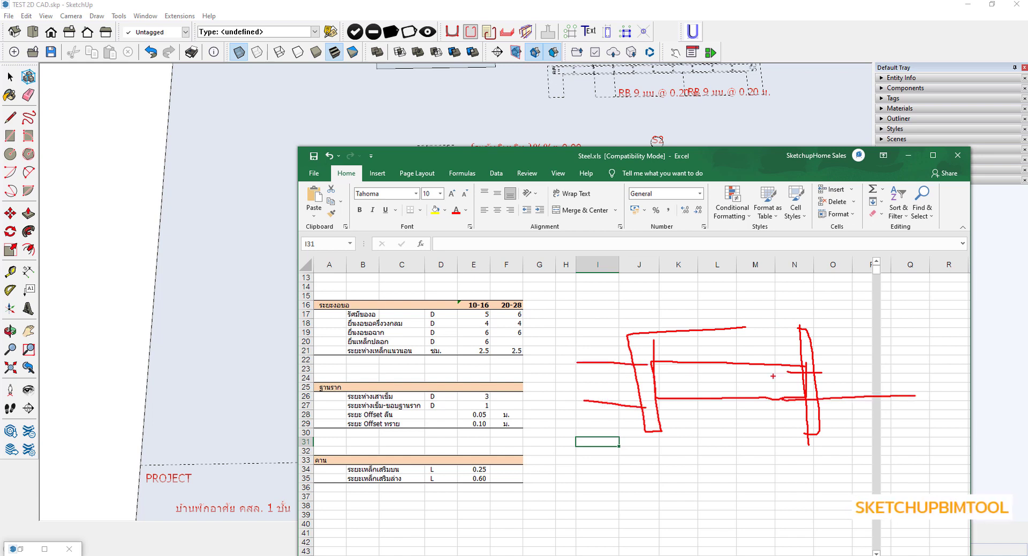
mouse_move(671, 371)
left_mouse_down()
mouse_move(608, 372)
mouse_move(803, 351)
left_mouse_up()
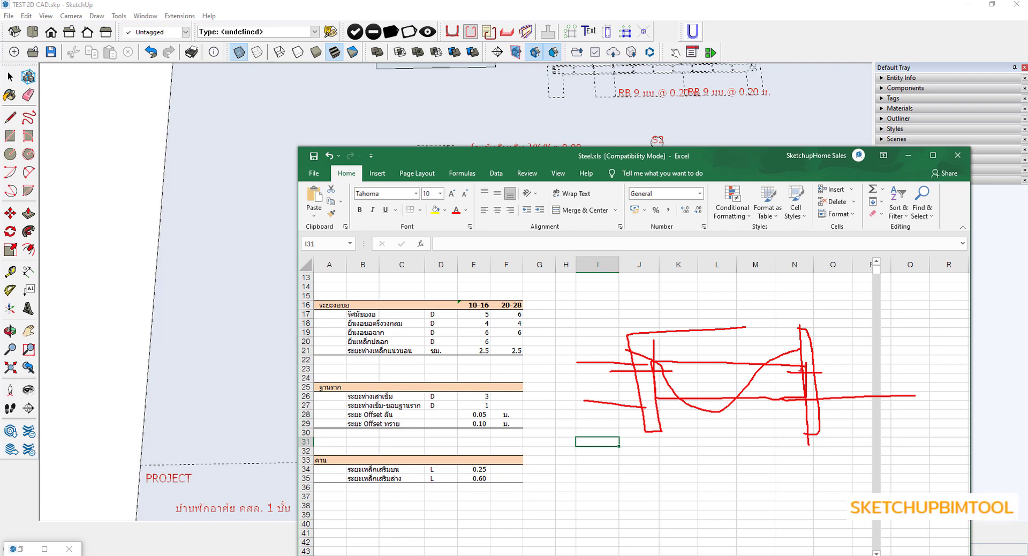
left_click_drag(810, 366, 778, 389)
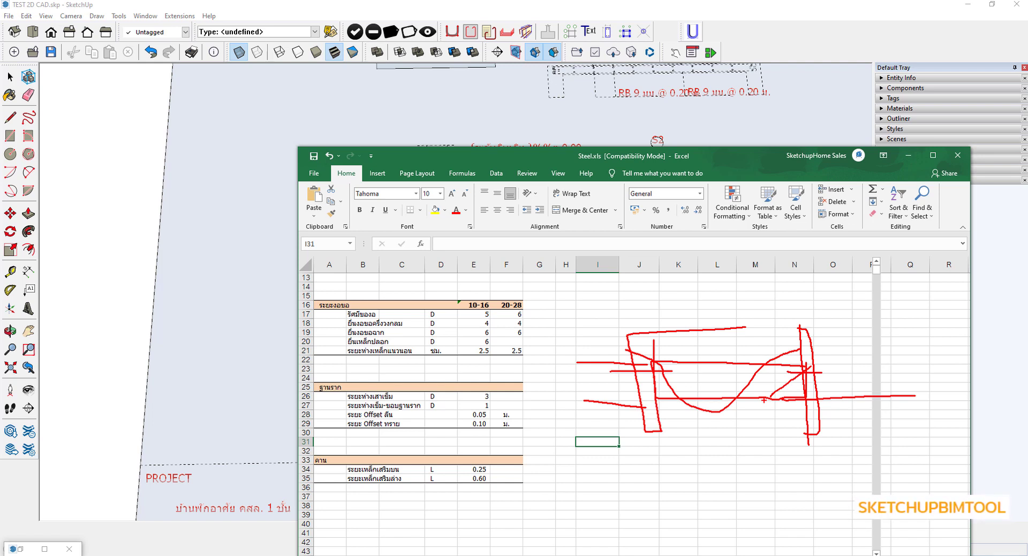
left_click_drag(817, 350, 773, 373)
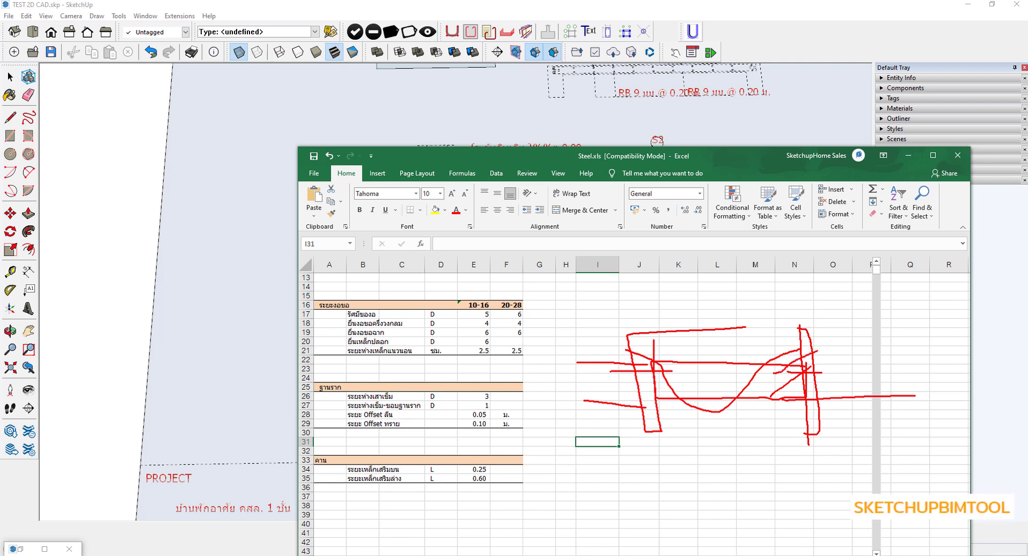
left_click_drag(734, 407, 690, 431)
mouse_move(815, 322)
left_mouse_down()
mouse_move(754, 324)
mouse_move(752, 337)
left_mouse_up()
mouse_move(777, 282)
left_mouse_down()
mouse_move(794, 298)
mouse_move(776, 312)
mouse_move(802, 320)
left_mouse_up()
mouse_move(660, 282)
left_mouse_down()
mouse_move(678, 300)
mouse_move(658, 315)
left_mouse_up()
left_click_drag(669, 316, 685, 322)
left_click_drag(766, 391, 703, 391)
mouse_move(636, 375)
left_mouse_down()
mouse_move(744, 418)
mouse_move(692, 390)
mouse_move(736, 390)
mouse_move(797, 454)
left_mouse_up()
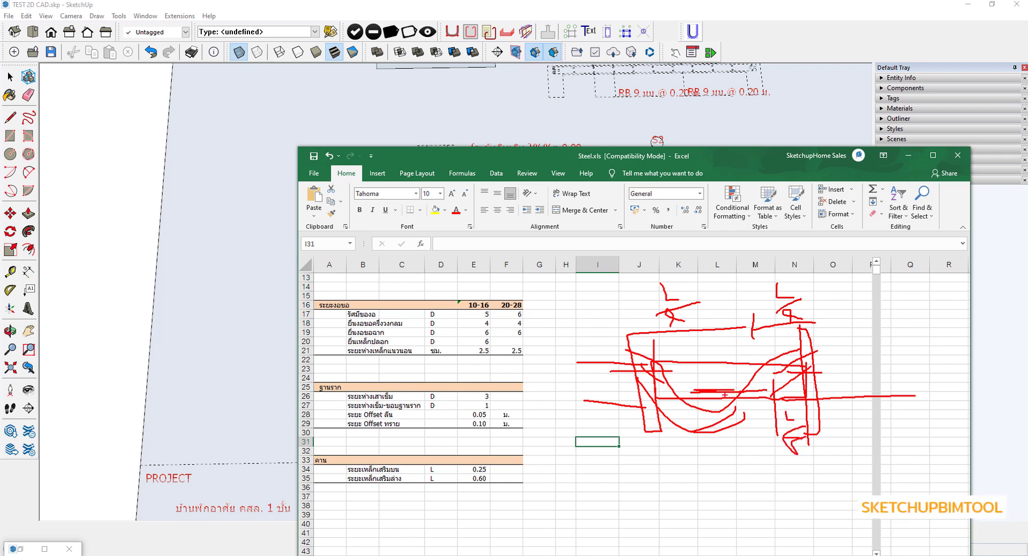
mouse_move(696, 391)
left_mouse_down()
mouse_move(673, 379)
mouse_move(677, 421)
mouse_move(650, 414)
mouse_move(631, 456)
left_mouse_up()
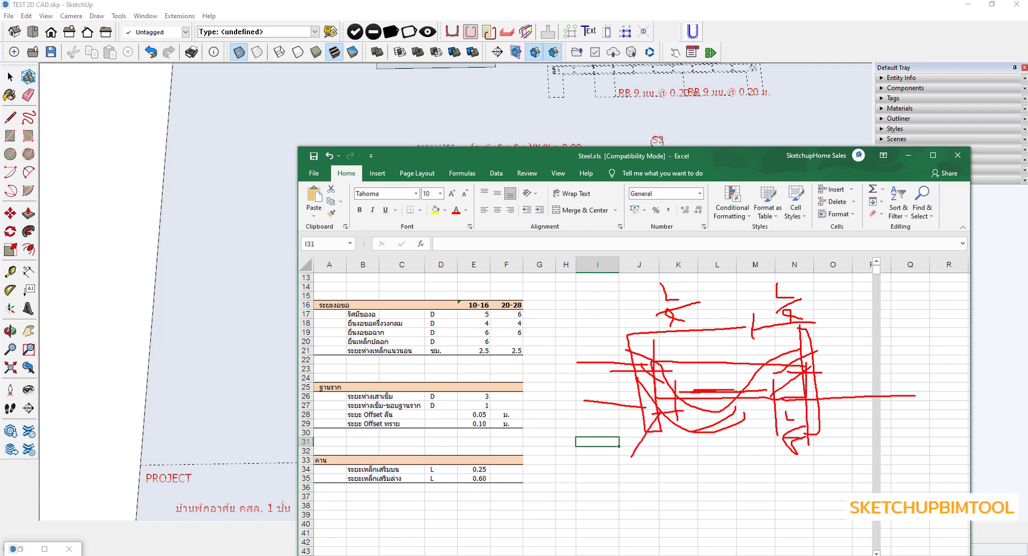
Enter =11/8-1/8 in cell E35 so it reads 0.75.
left_click(478, 478)
type("=1")
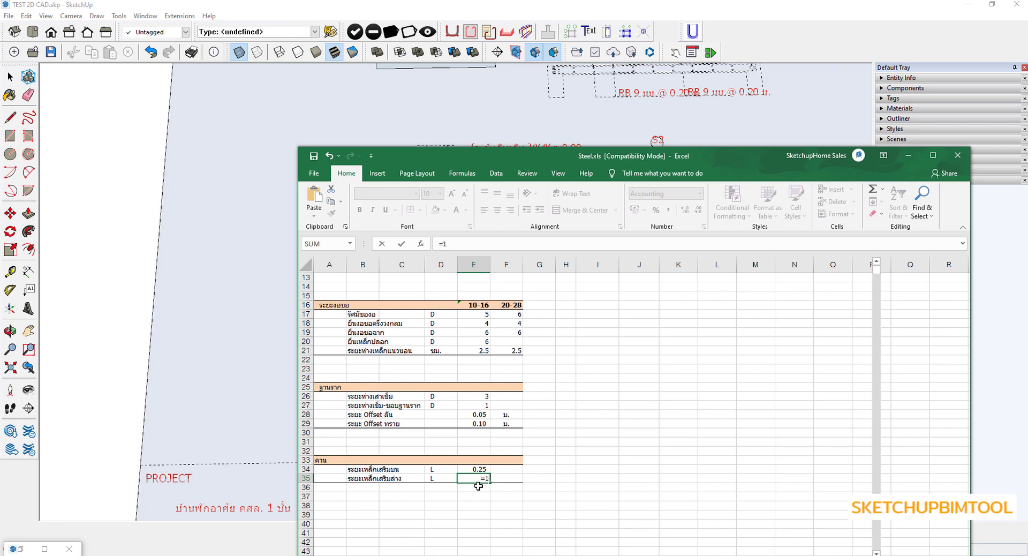
type("-1")
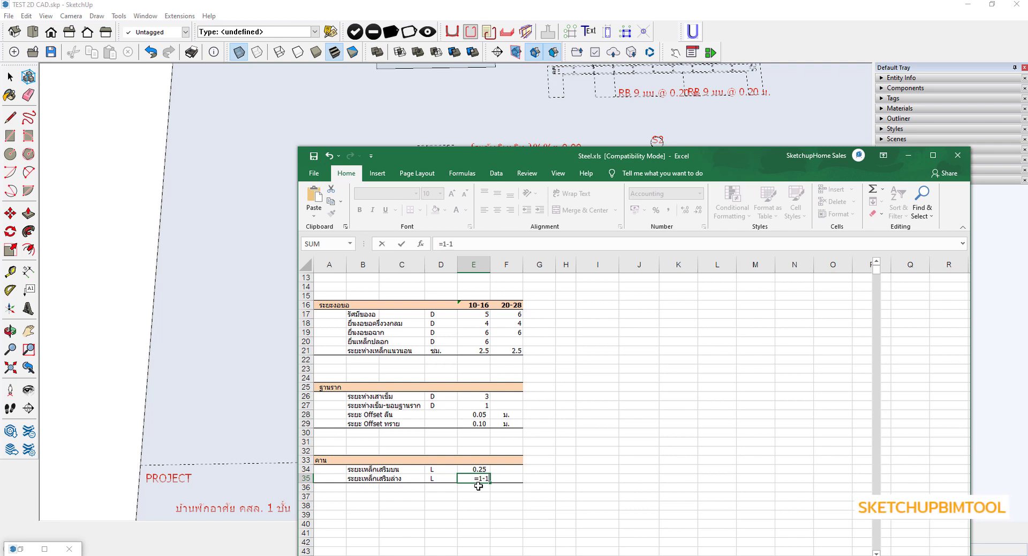
type("/8-1/8")
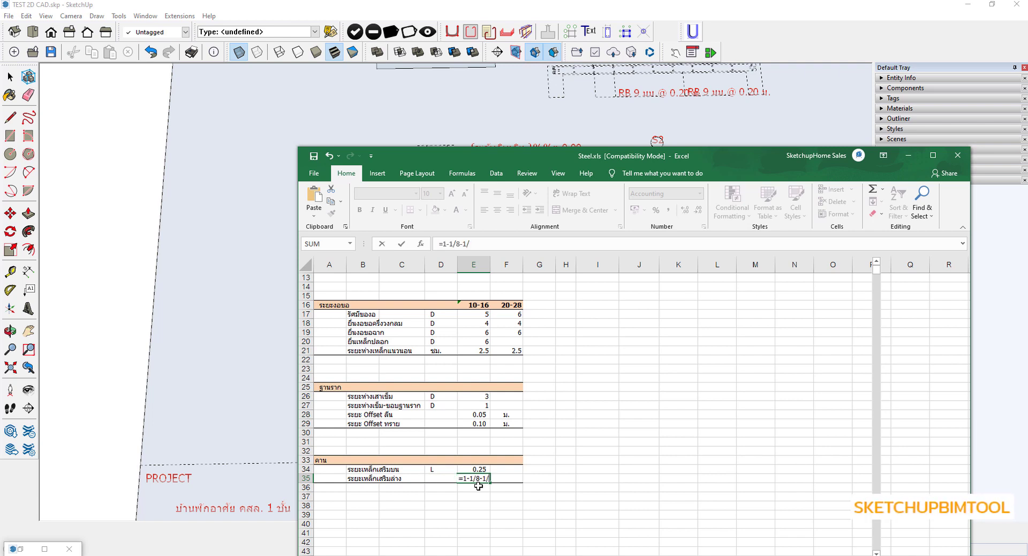
key("Return")
left_click(606, 478)
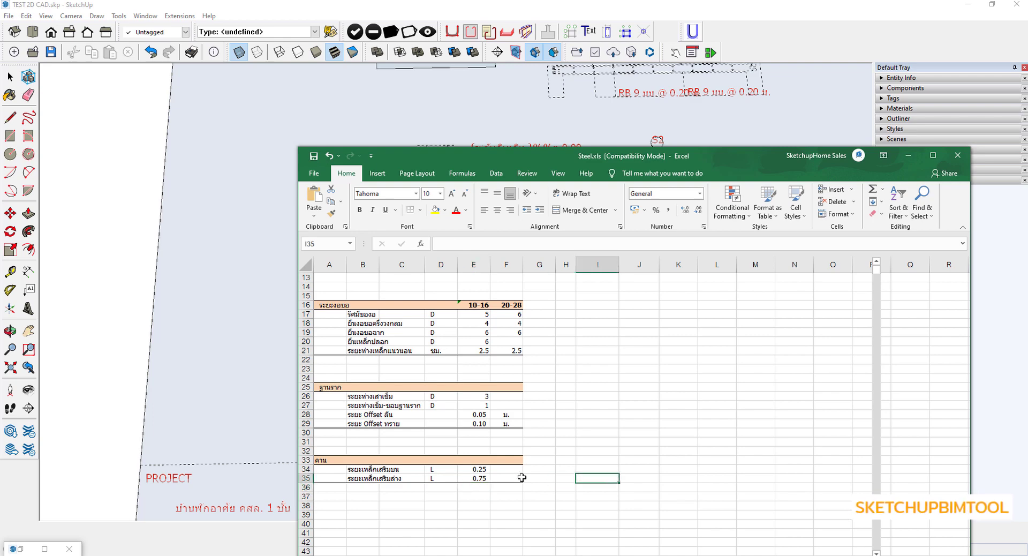
On the Foot sheet, clear footing F1's count in D4 and set its width and length to 1.20.
left_click_drag(713, 164, 701, 101)
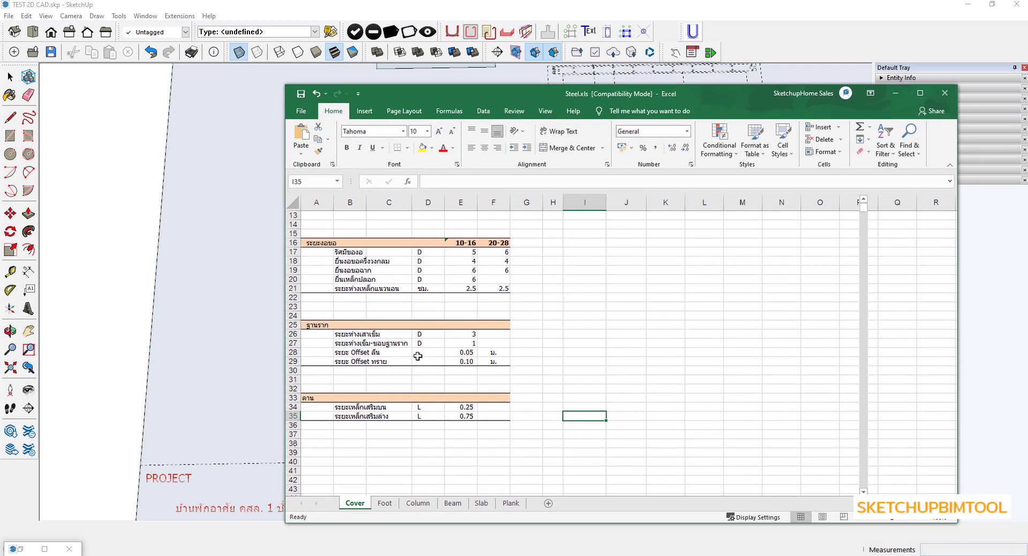
left_click(418, 502)
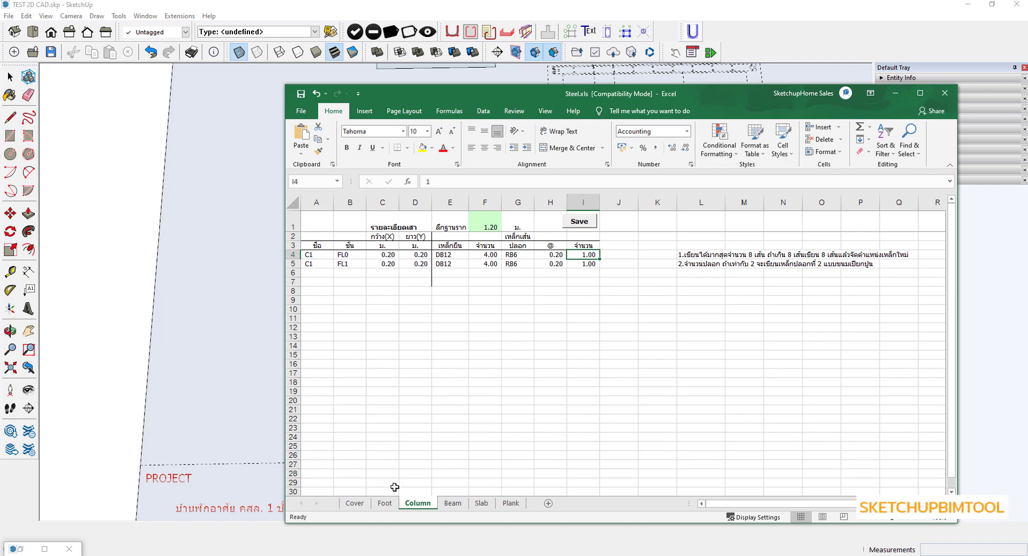
left_click(385, 502)
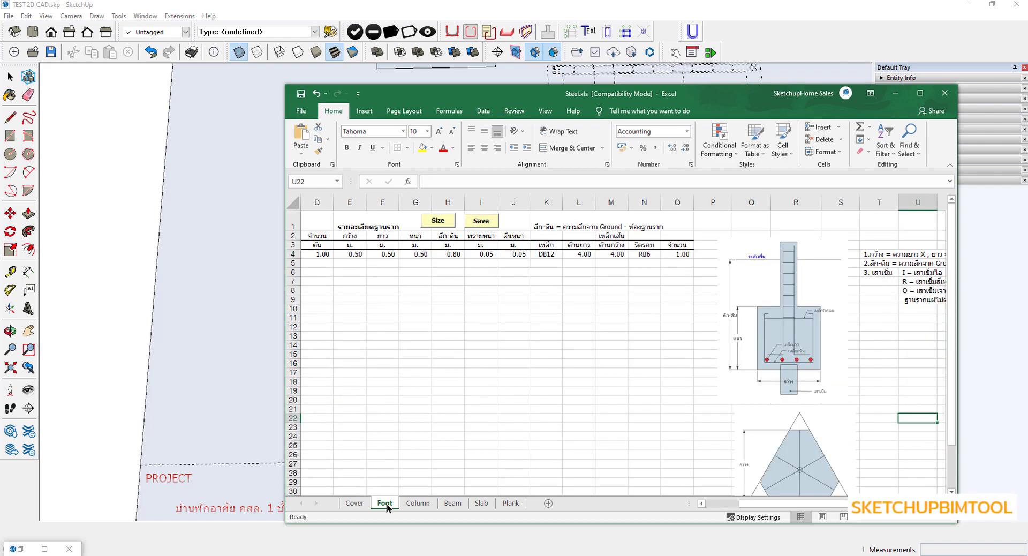
left_click(355, 255)
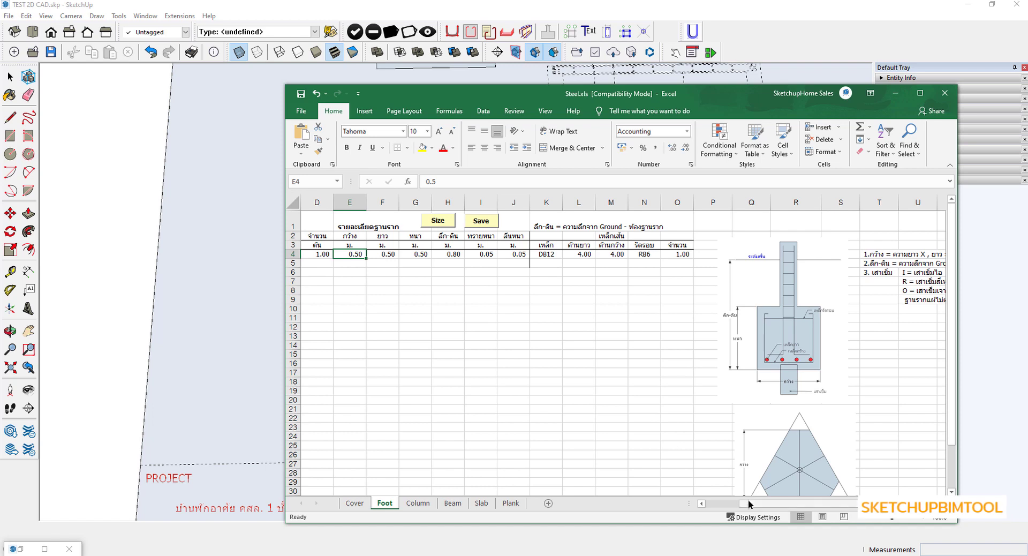
left_click_drag(749, 504, 727, 504)
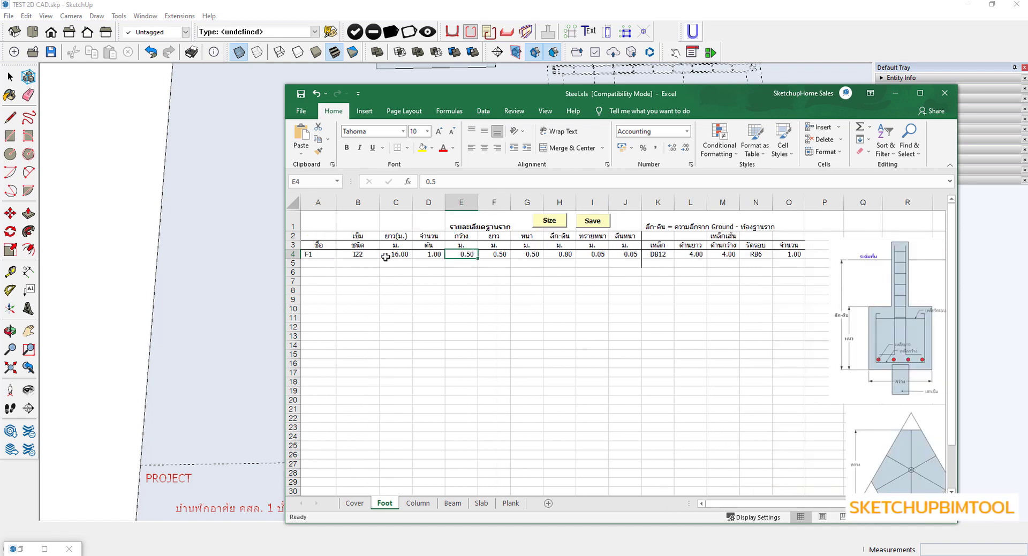
left_click(423, 254)
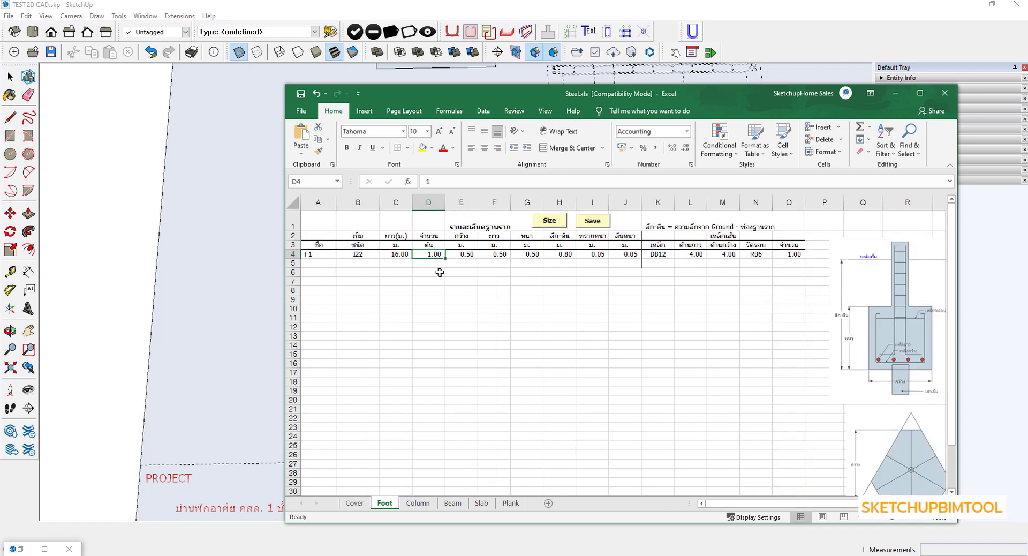
key("Delete")
left_click(448, 283)
key("Up")
key("Up")
key("Up")
type("1")
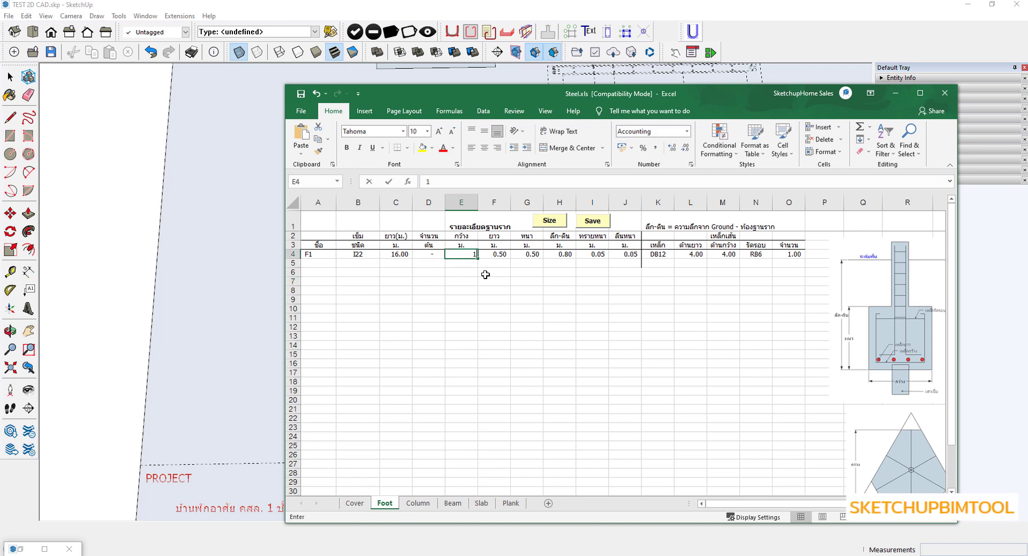
type(".2")
key("Return")
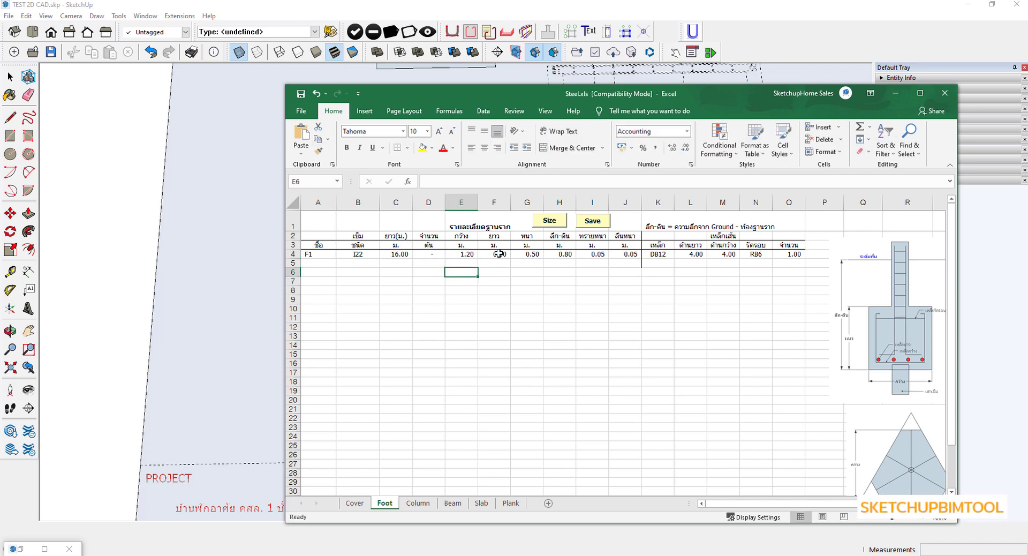
left_click(498, 253)
type("1.2")
key("Tab")
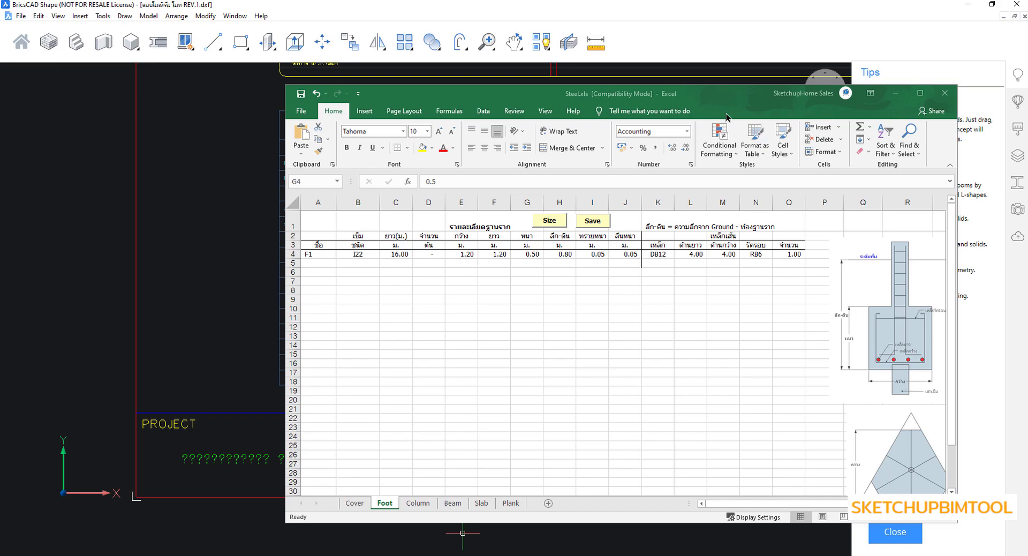
Move the workbook aside to check the CAD footing detail, then bring it back over the drawing.
mouse_move(719, 92)
left_mouse_down()
mouse_move(637, 290)
mouse_move(639, 407)
left_mouse_up()
scroll(498, 222, "down", 3)
scroll(496, 262, "down", 2)
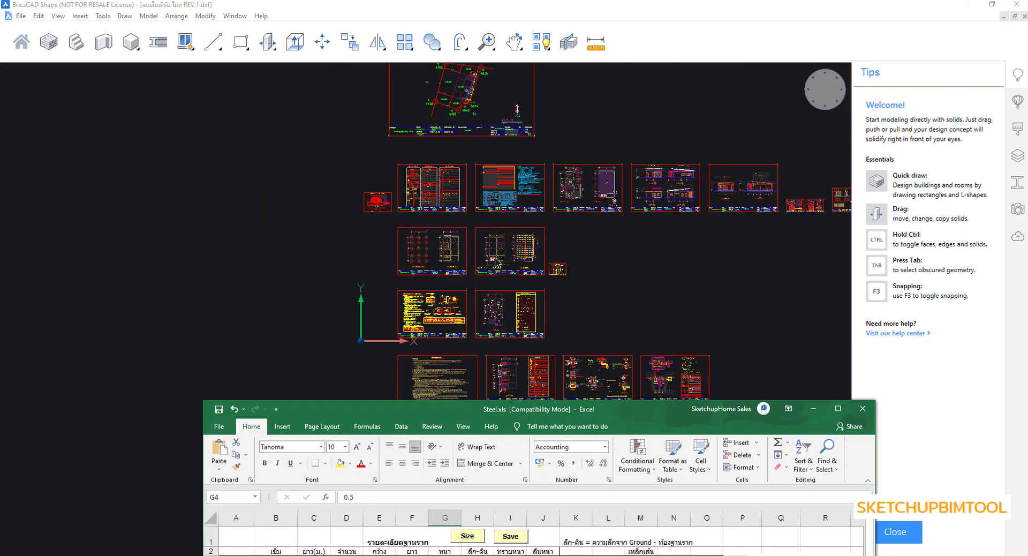
scroll(497, 262, "up", 3)
scroll(654, 266, "up", 3)
scroll(654, 274, "up", 2)
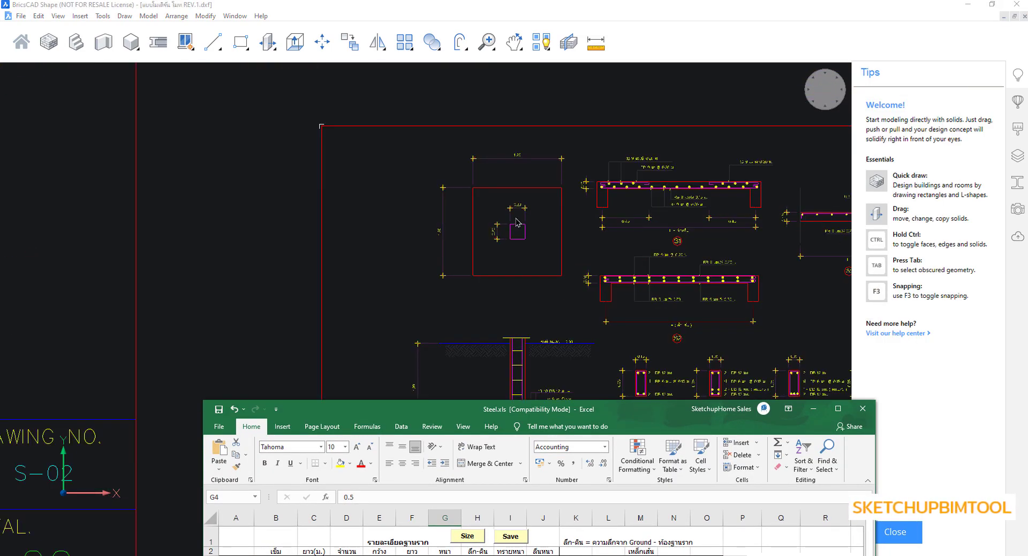
scroll(482, 278, "up", 3)
scroll(465, 314, "up", 3)
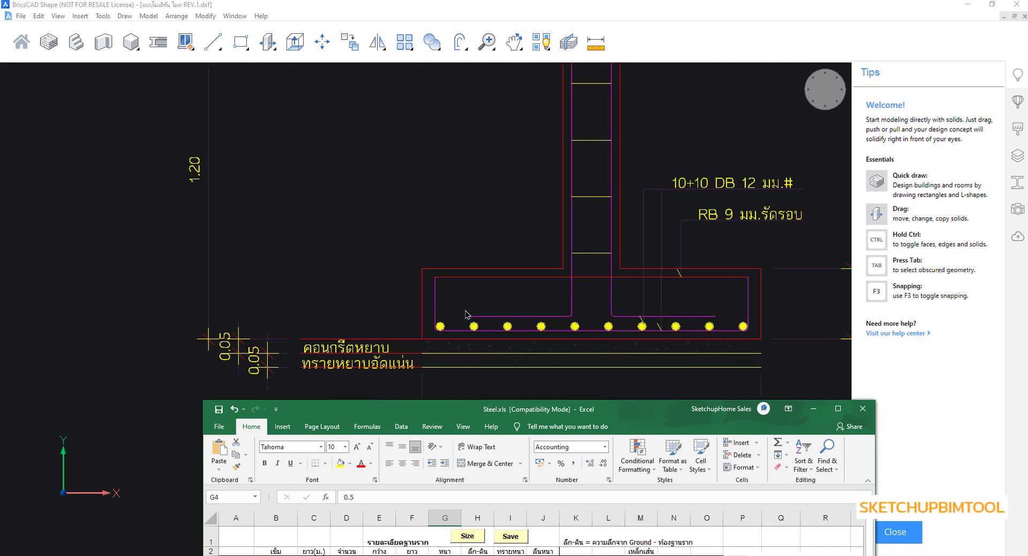
scroll(465, 314, "down", 3)
scroll(405, 300, "down", 2)
scroll(407, 297, "down", 2)
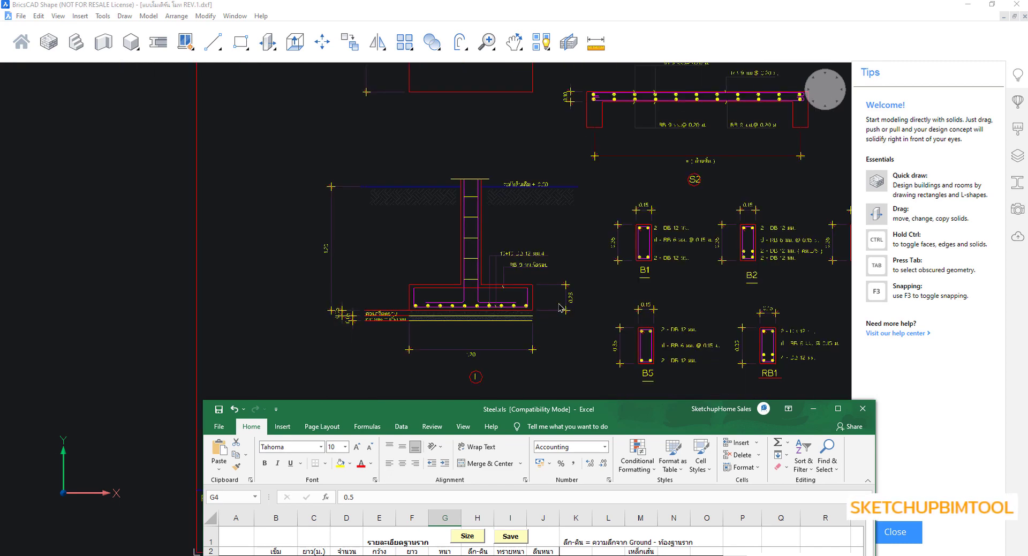
scroll(561, 307, "up", 2)
scroll(556, 308, "up", 1)
scroll(366, 269, "down", 3)
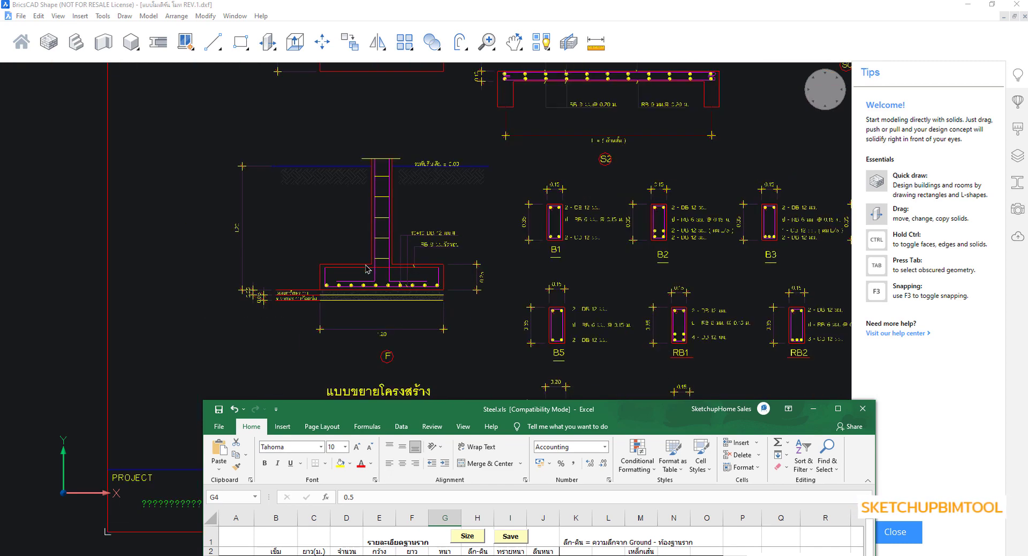
scroll(367, 269, "down", 2)
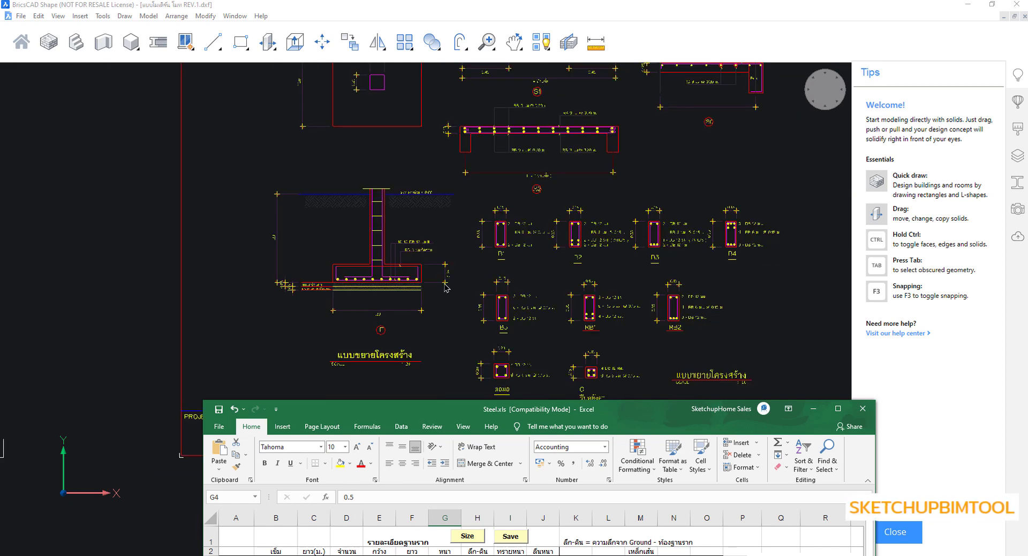
scroll(397, 266, "up", 2)
scroll(392, 249, "up", 3)
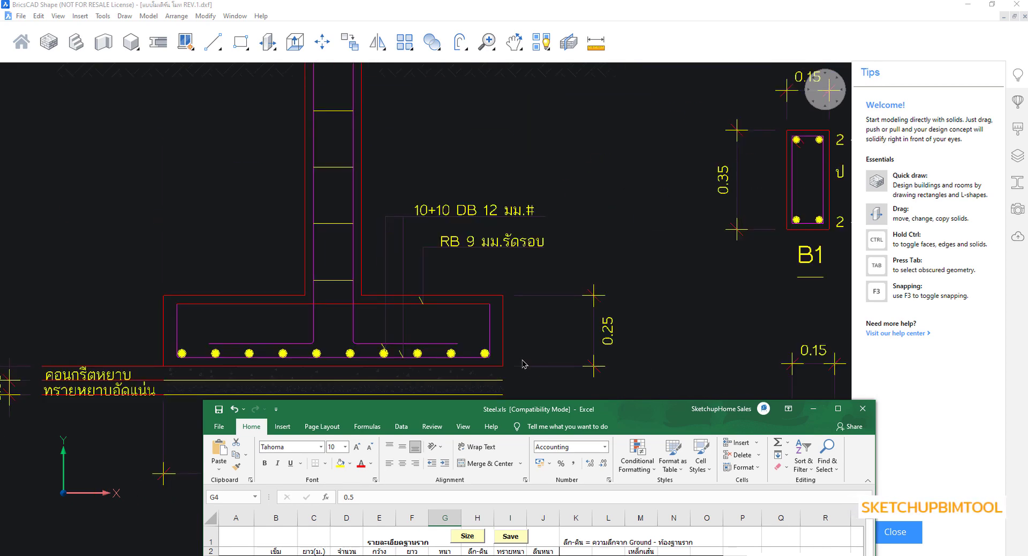
left_click_drag(630, 411, 571, 154)
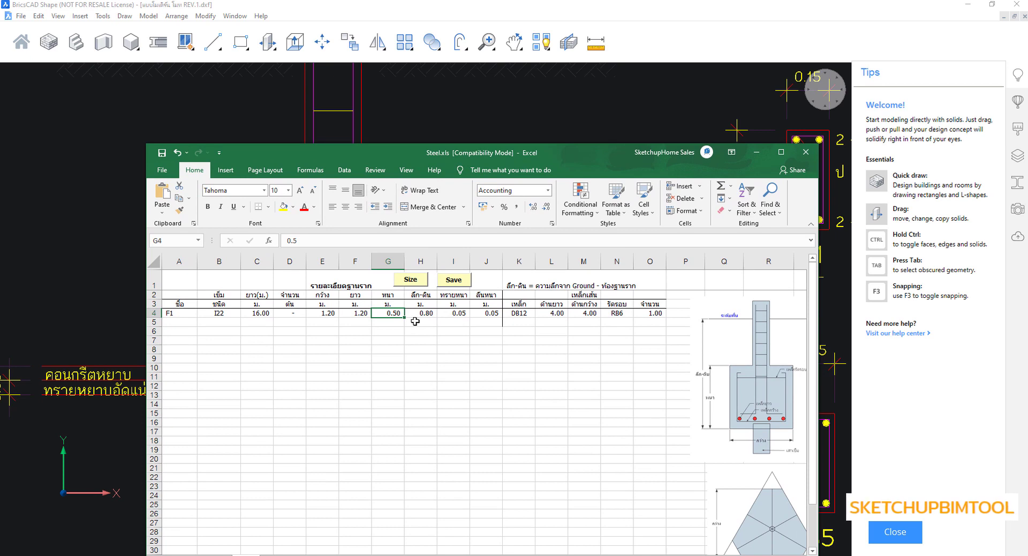
double_click(396, 330)
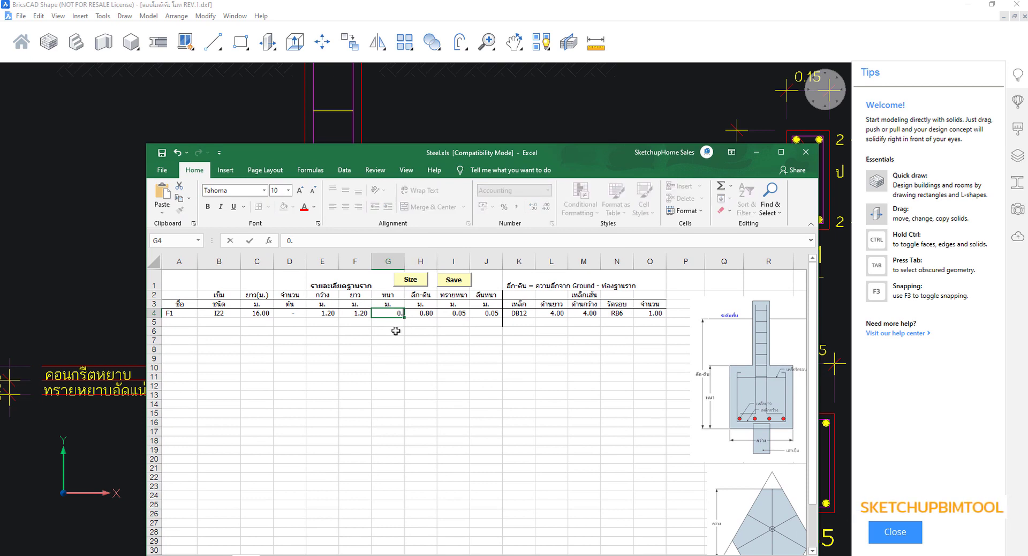
type("25")
key("Escape")
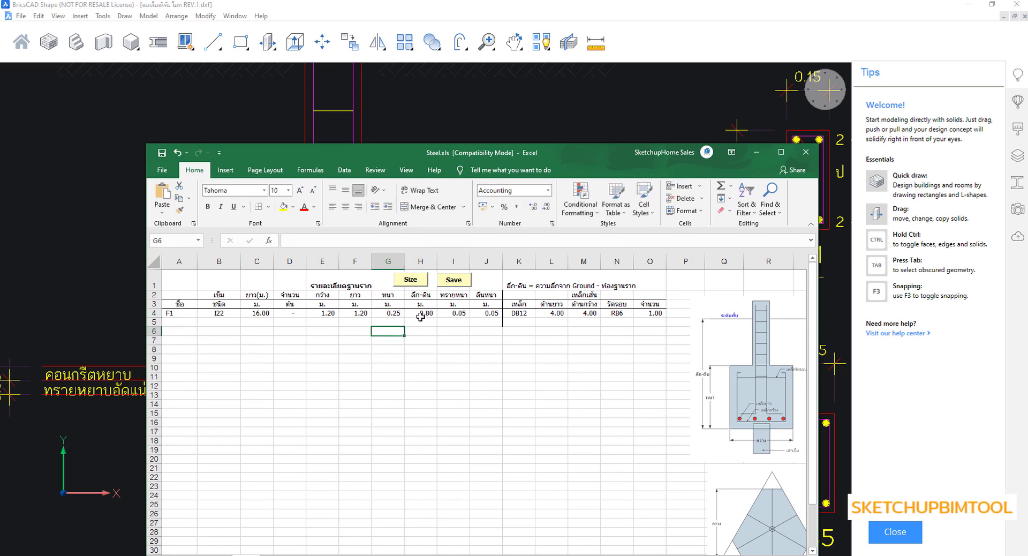
Set F1's sand-bed thickness in I4 to 0.10 and type 0.05 in J4.
left_click(450, 314)
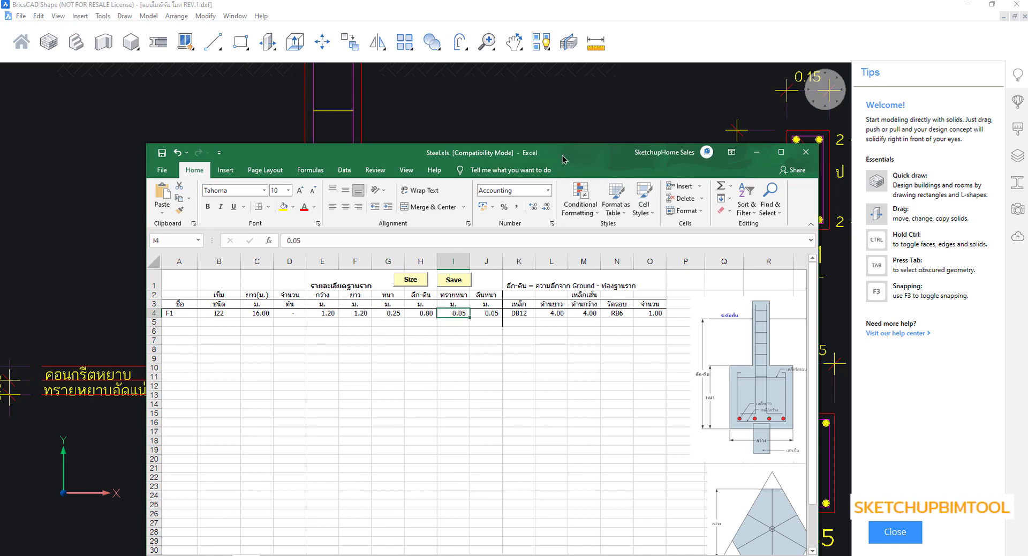
mouse_move(562, 159)
left_mouse_down()
mouse_move(678, 459)
mouse_move(652, 437)
left_mouse_up()
scroll(538, 358, "down", 5)
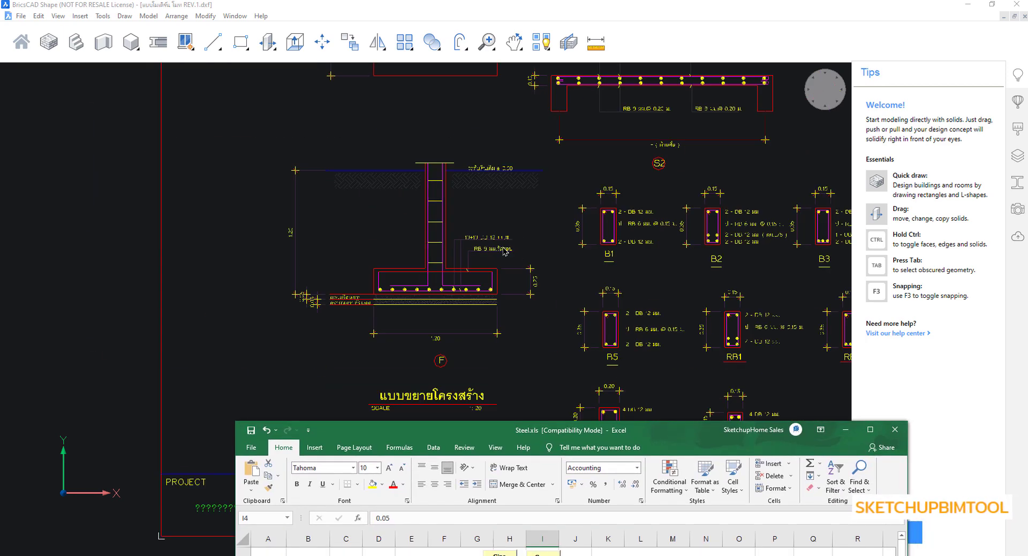
scroll(423, 271, "up", 4)
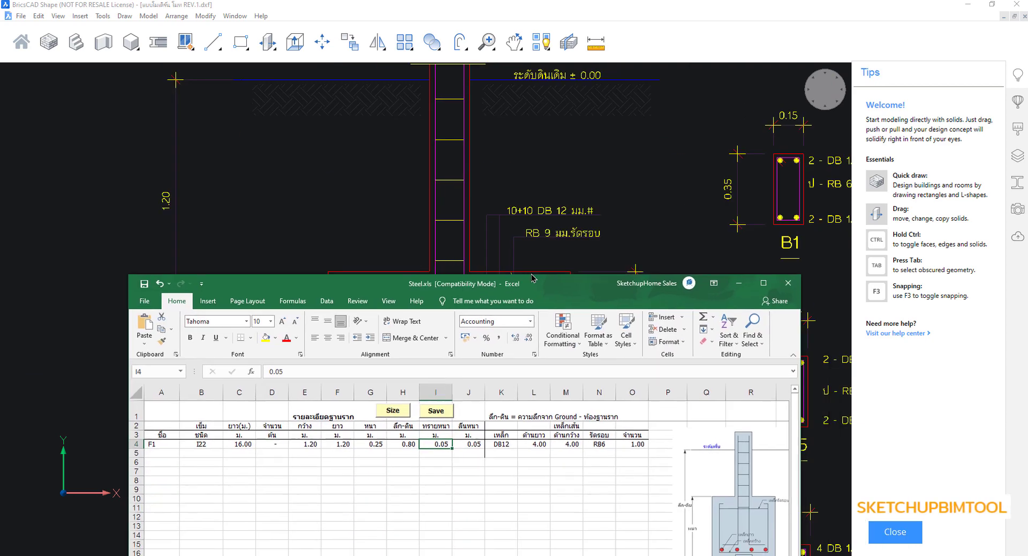
left_click_drag(643, 430, 522, 176)
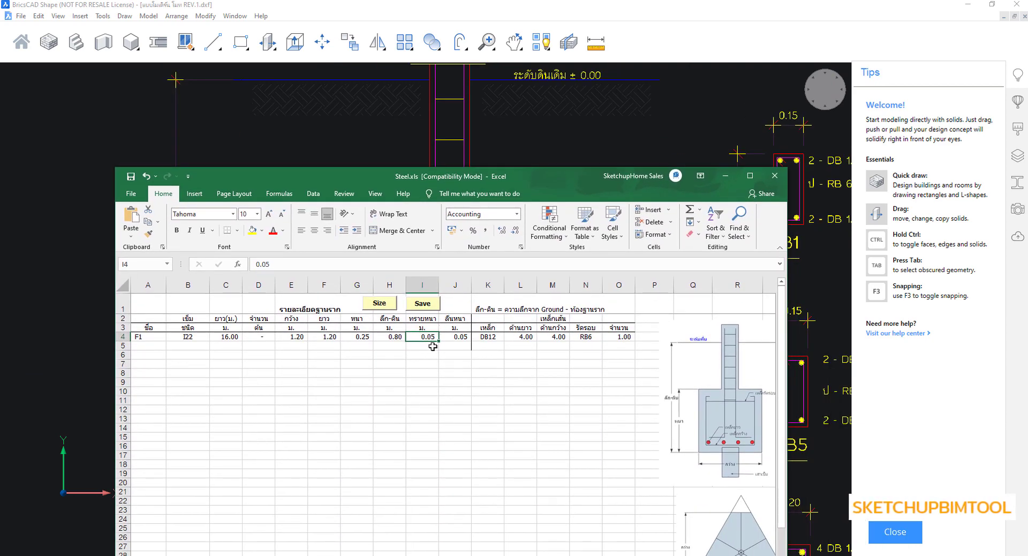
type("0.1")
key("Tab")
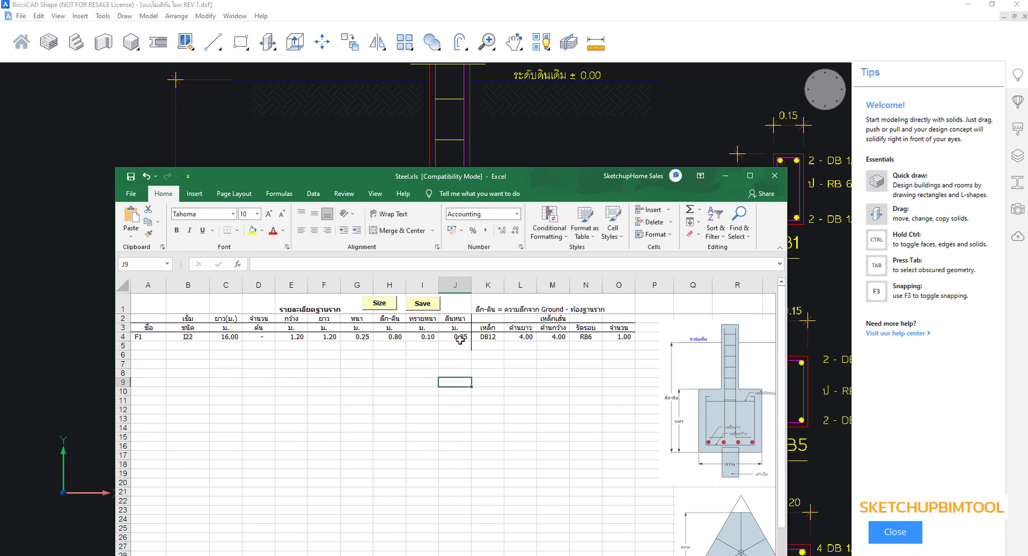
type("0")
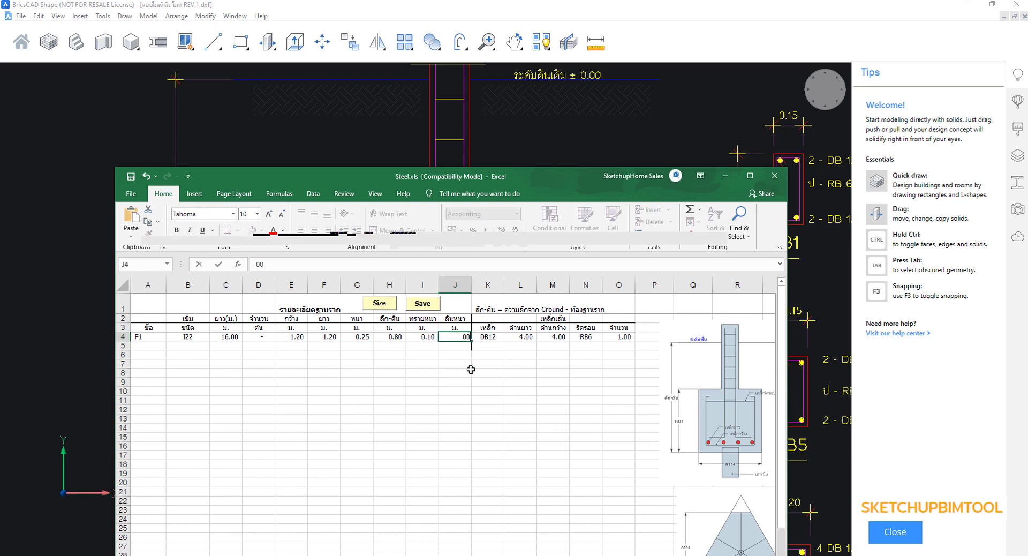
type(".05")
Commit 0.05 as footing F1's lean-concrete thickness in J4.
left_click(471, 370)
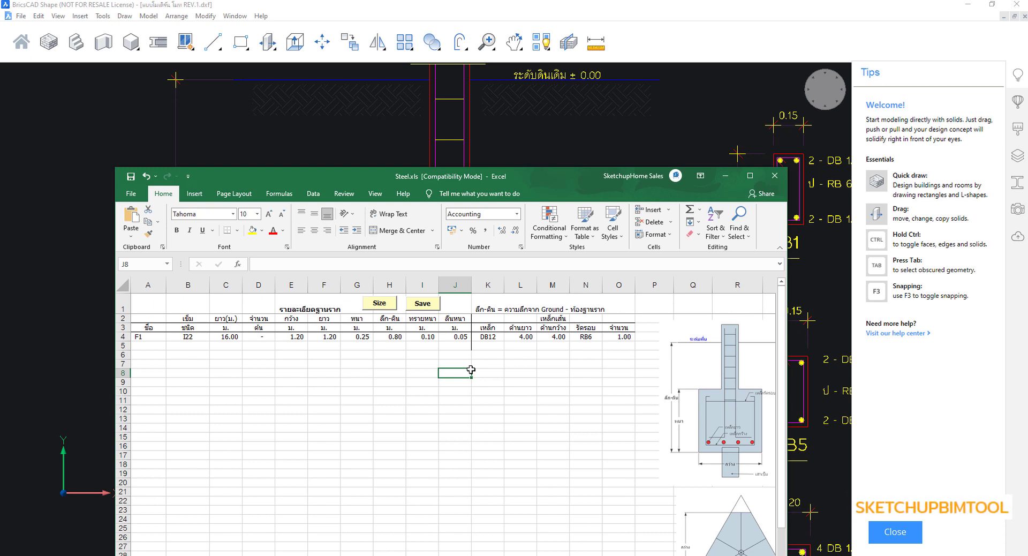
Set both F1 bottom-bar lengths in L4 and M4 to 10.
left_click(425, 336)
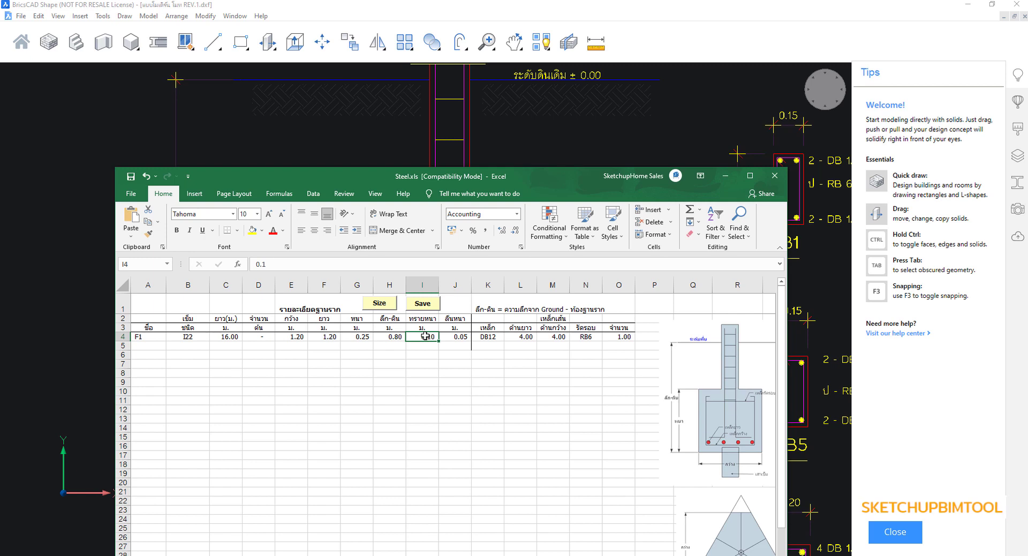
left_click(510, 378)
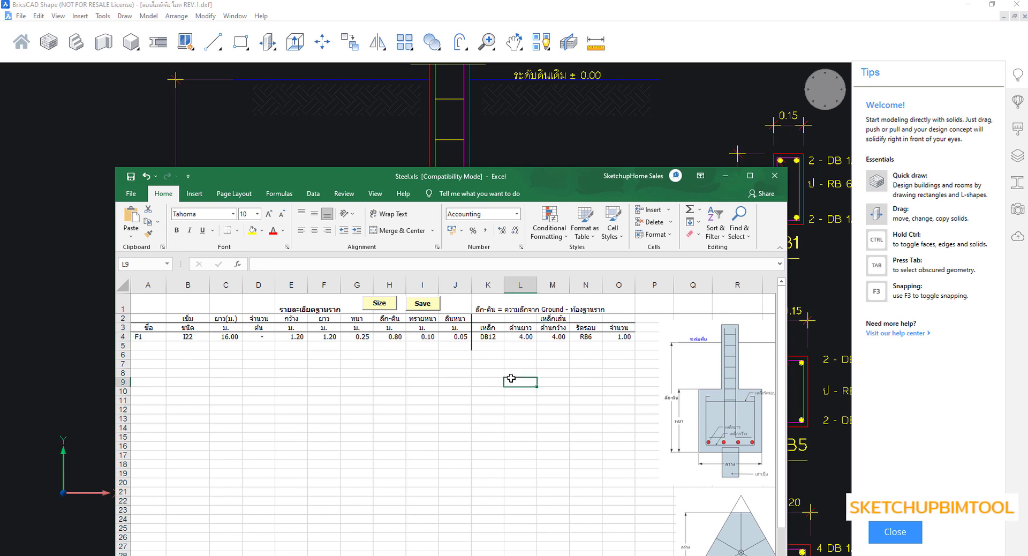
left_click(519, 336)
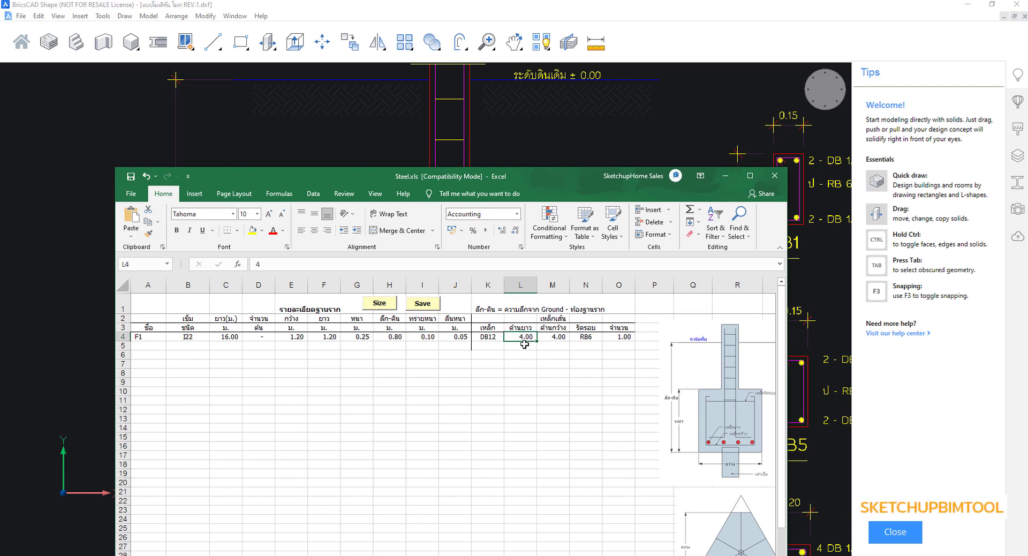
type("10")
left_click(551, 351)
key("Up")
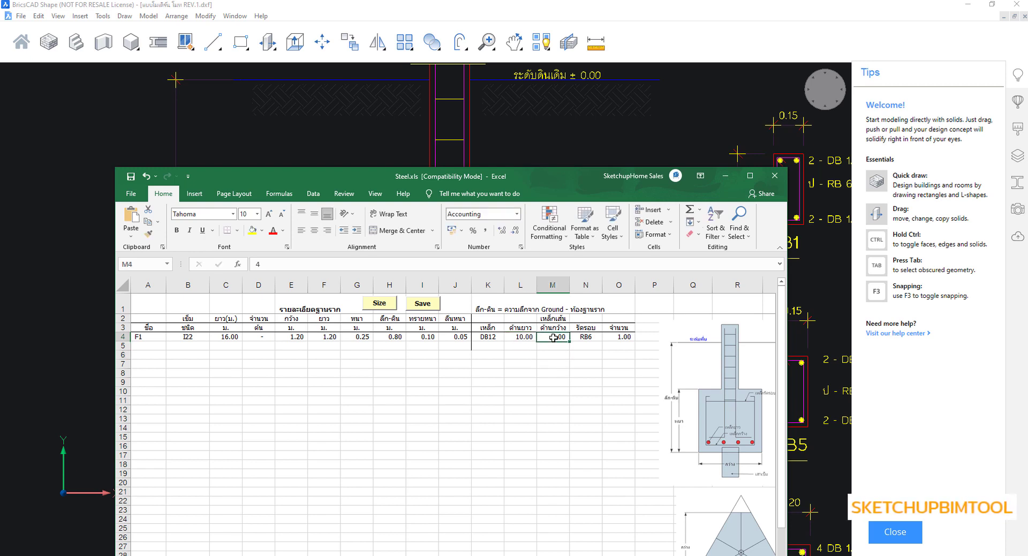
type("10")
left_click(567, 374)
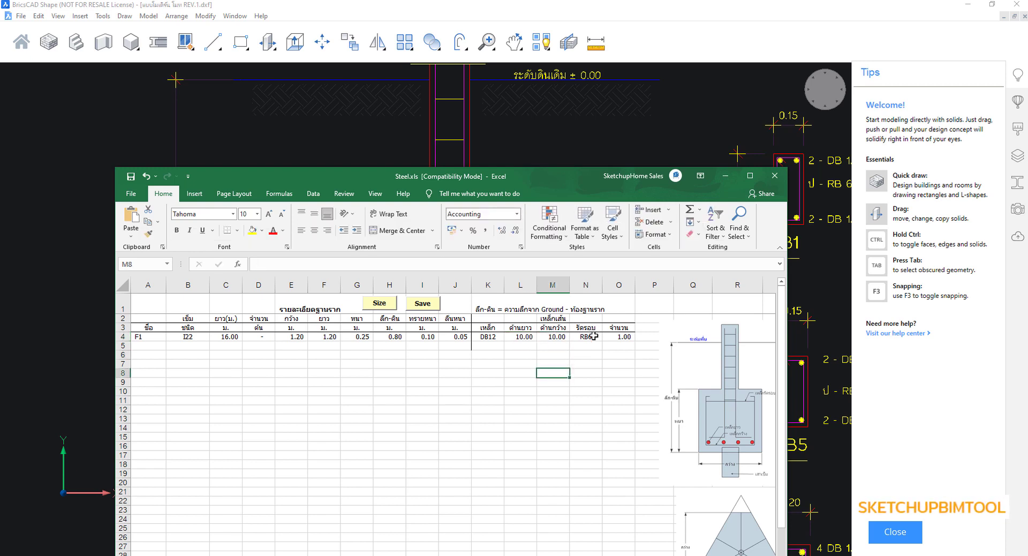
Change the stirrup size in N4 to RB9, then save and close the workbook.
left_click(593, 336)
type("RB9")
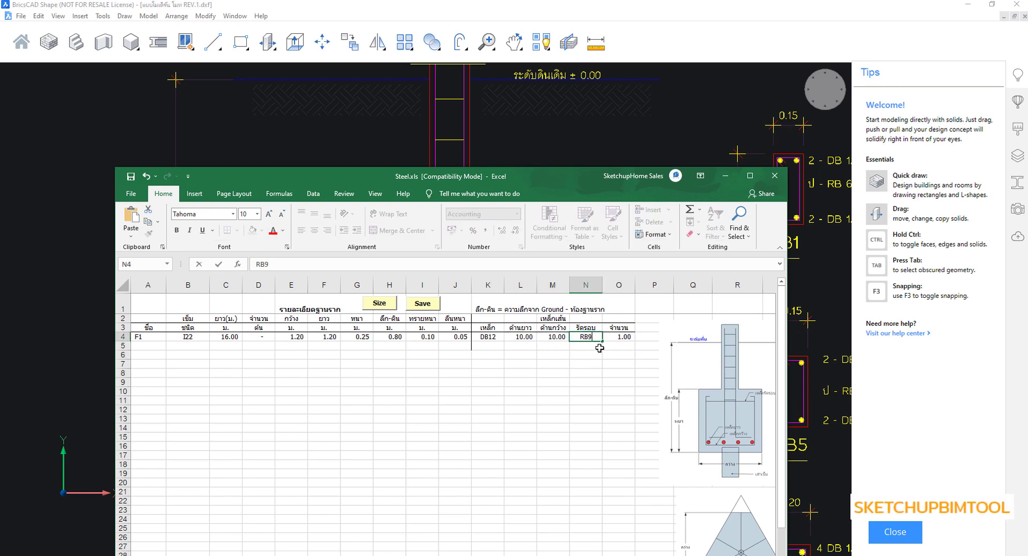
left_click(615, 381)
left_click(422, 303)
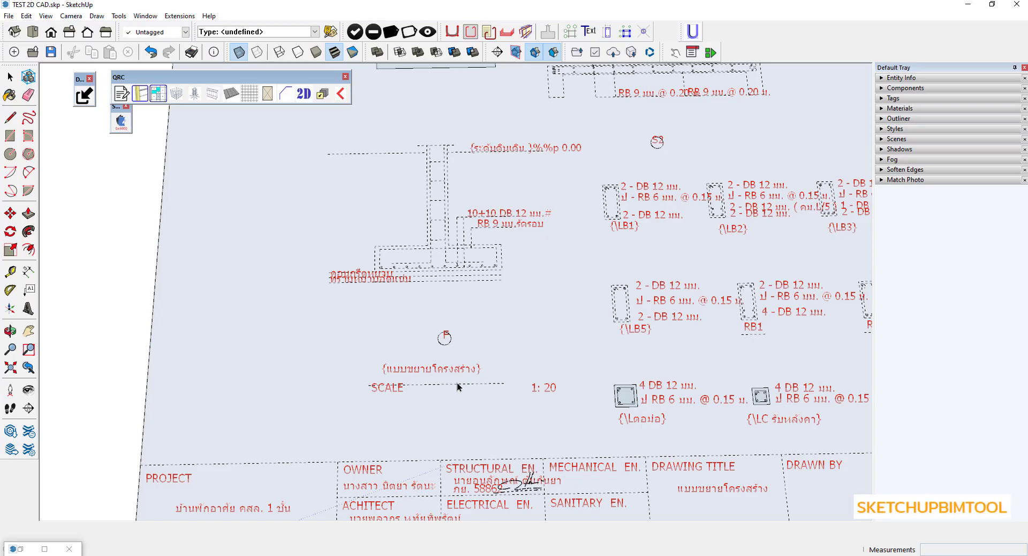
Zoom and orbit to the foundation plan, then use Tape Measure to check a footing is 1.20 m.
scroll(460, 383, "down", 3)
scroll(479, 348, "down", 3)
scroll(484, 343, "down", 3)
scroll(535, 340, "down", 3)
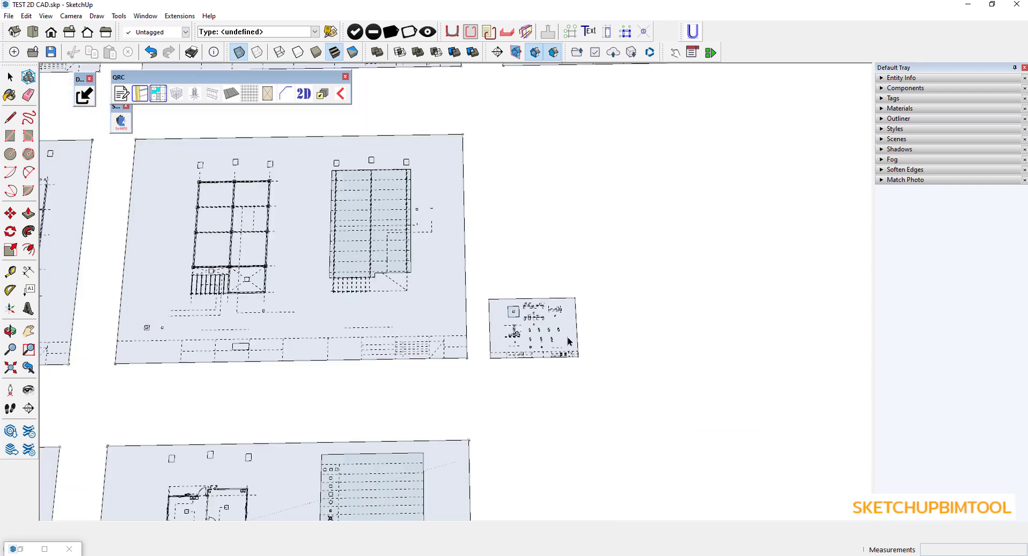
scroll(614, 316, "down", 2)
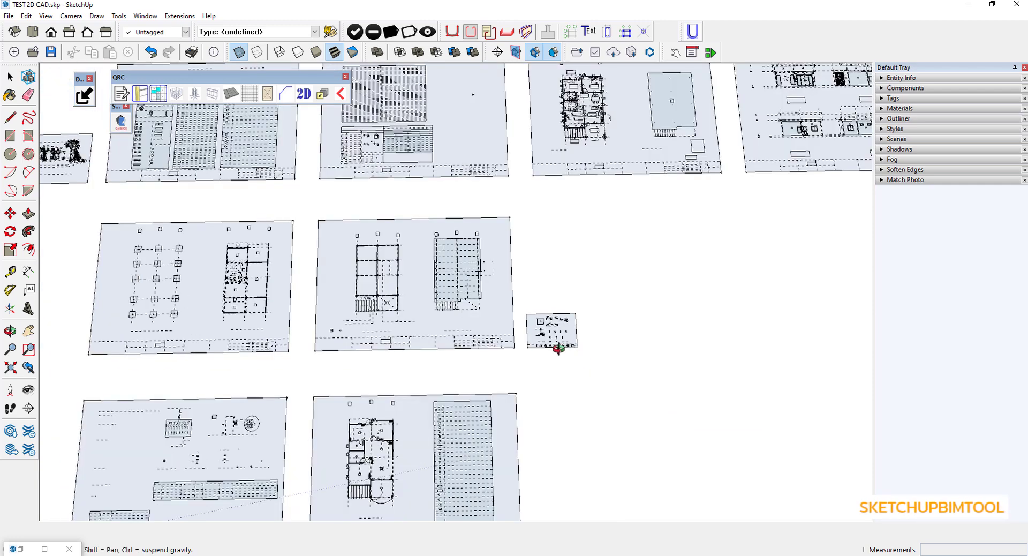
middle_click_drag(555, 344, 495, 326)
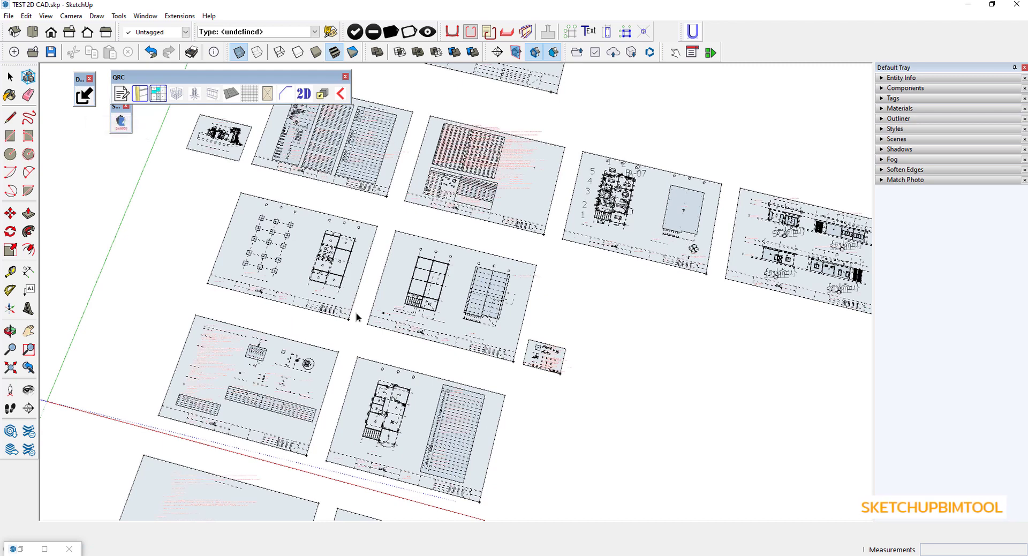
scroll(356, 317, "down", 2)
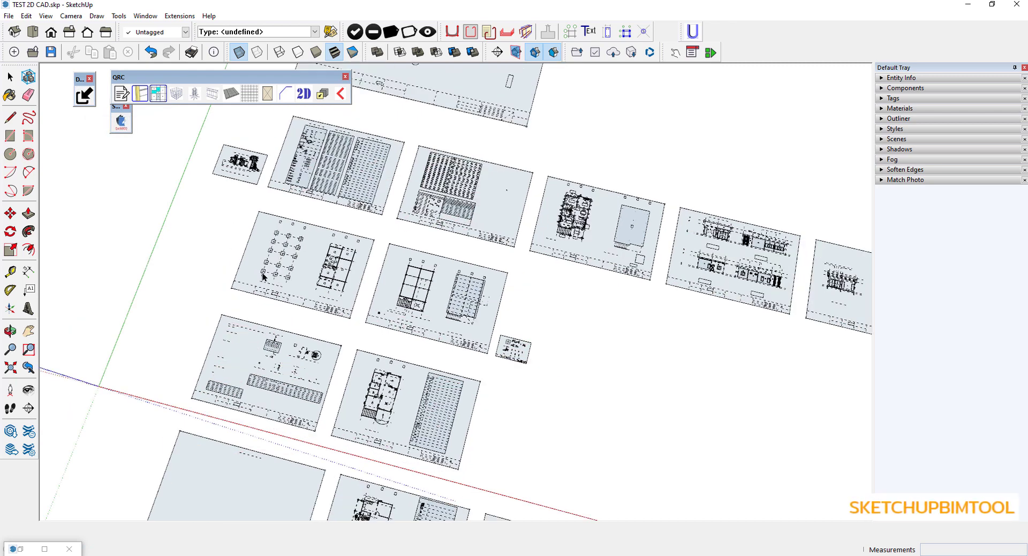
scroll(262, 276, "up", 3)
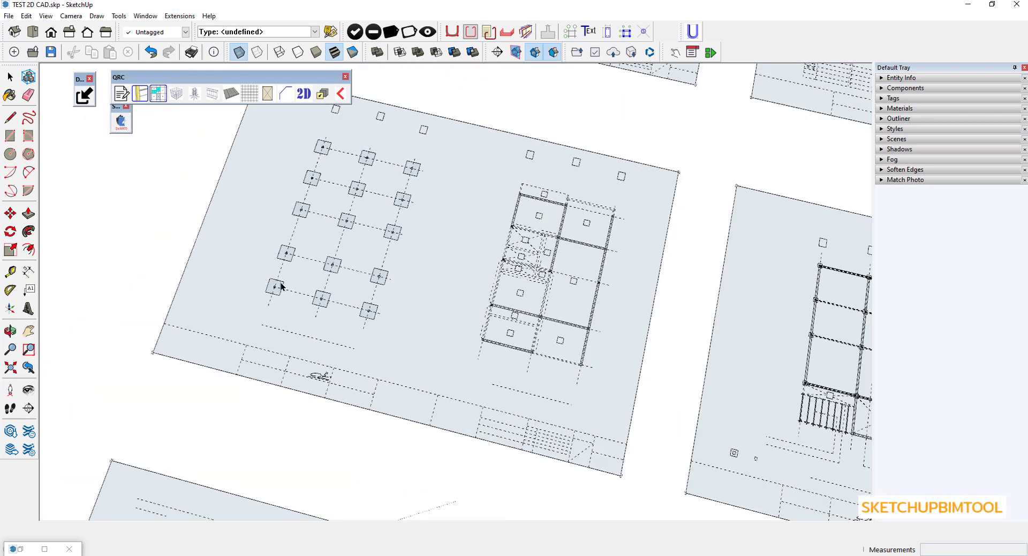
scroll(271, 287, "up", 2)
scroll(302, 298, "up", 2)
scroll(235, 276, "up", 1)
scroll(231, 276, "up", 2)
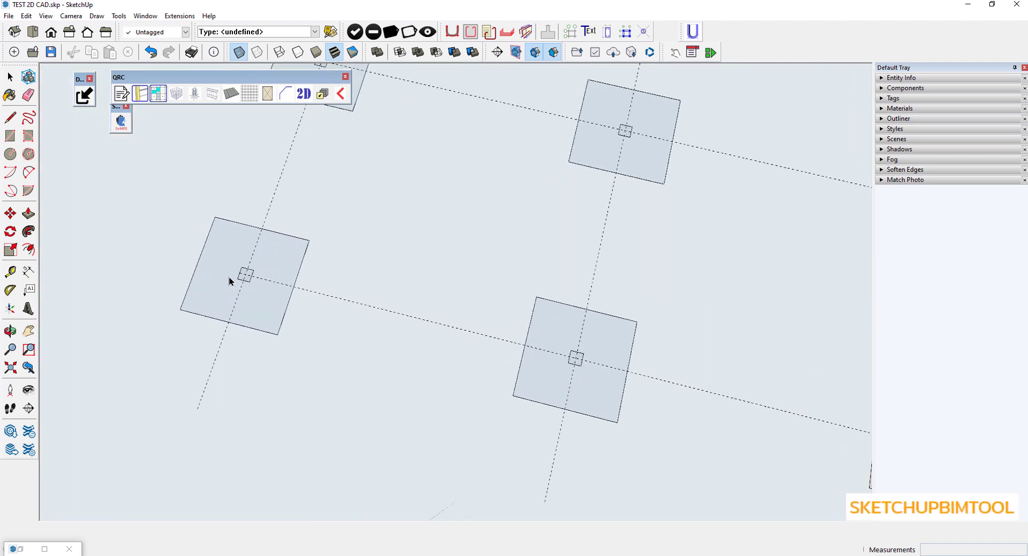
key("t")
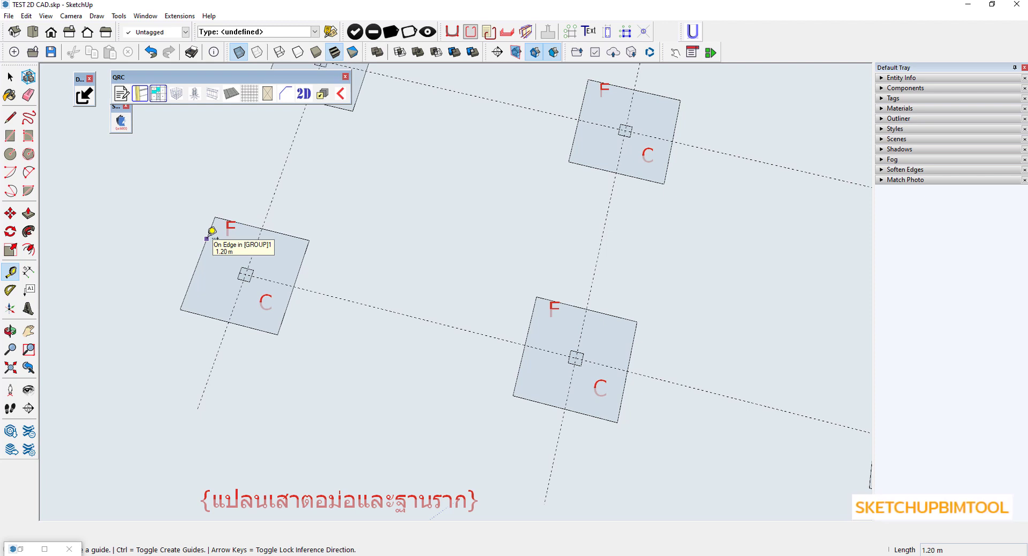
scroll(240, 267, "up", 2)
scroll(240, 266, "up", 3)
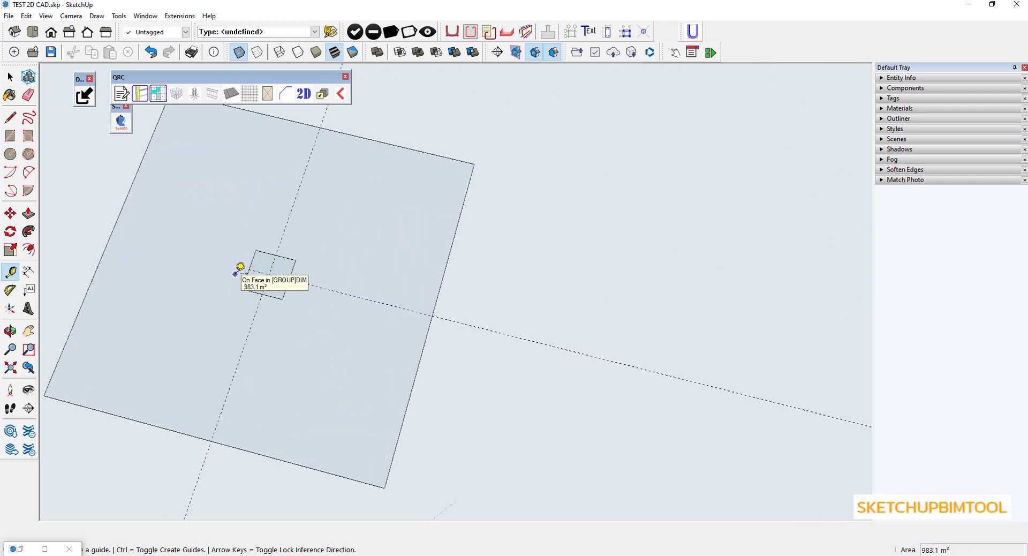
scroll(240, 266, "up", 3)
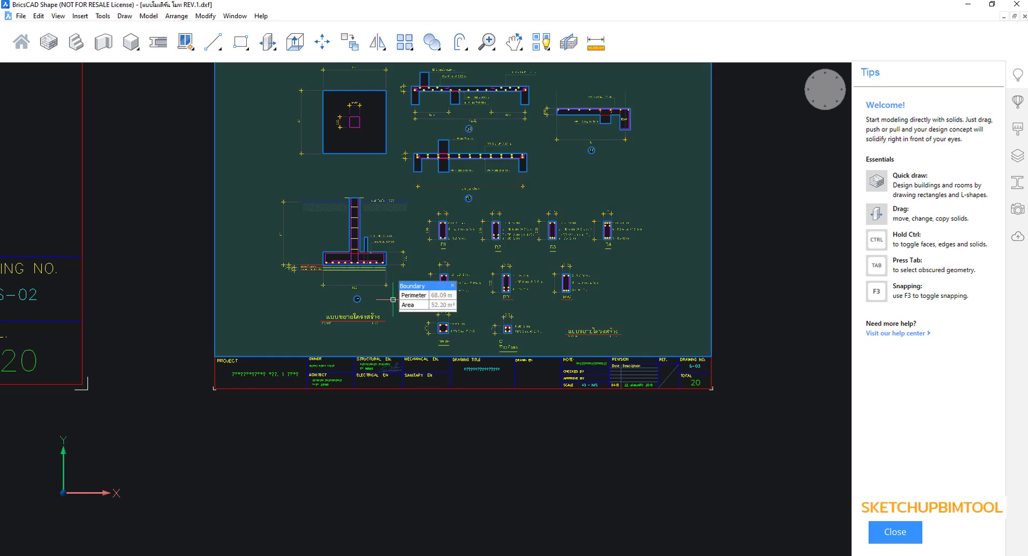
scroll(393, 297, "down", 2)
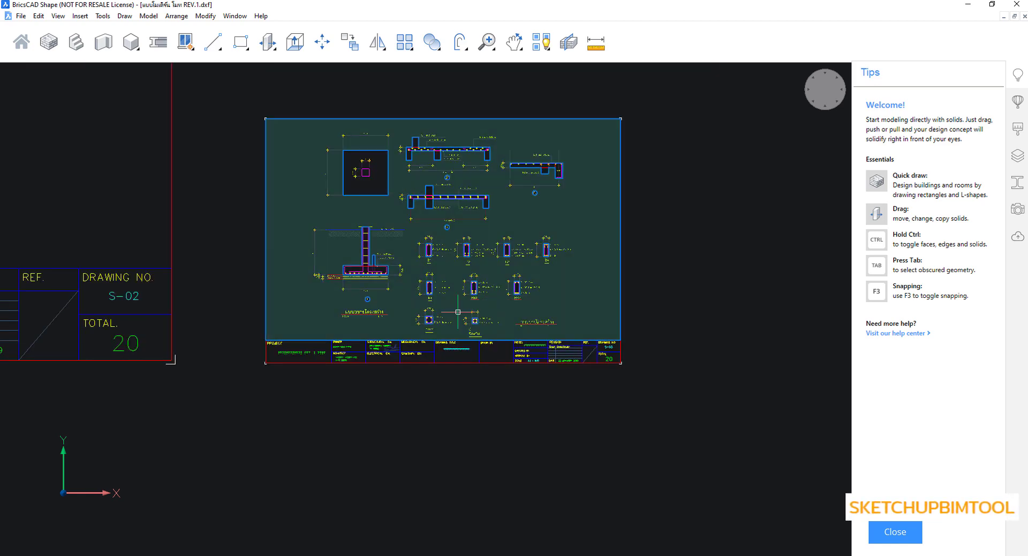
scroll(452, 313, "up", 3)
scroll(415, 359, "up", 3)
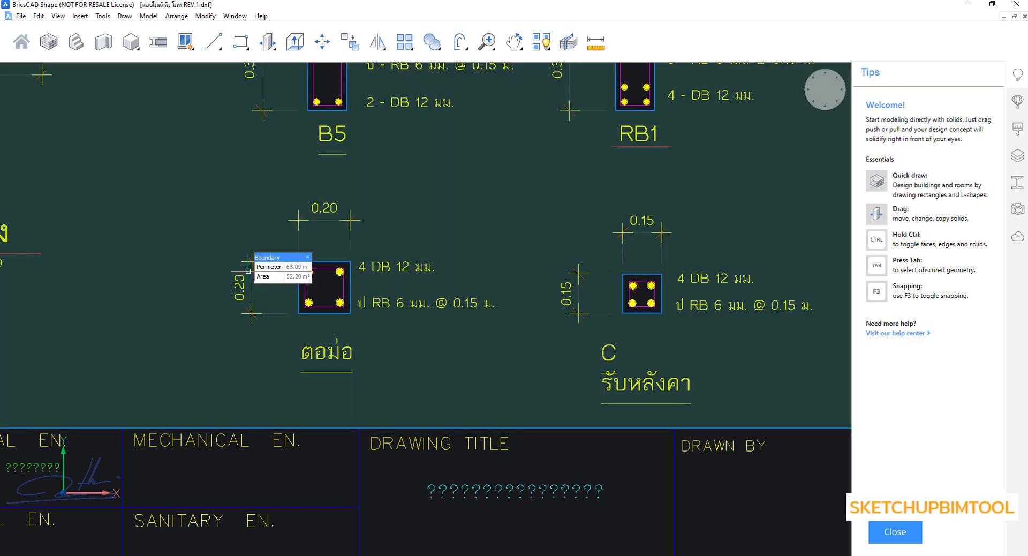
scroll(391, 316, "down", 2)
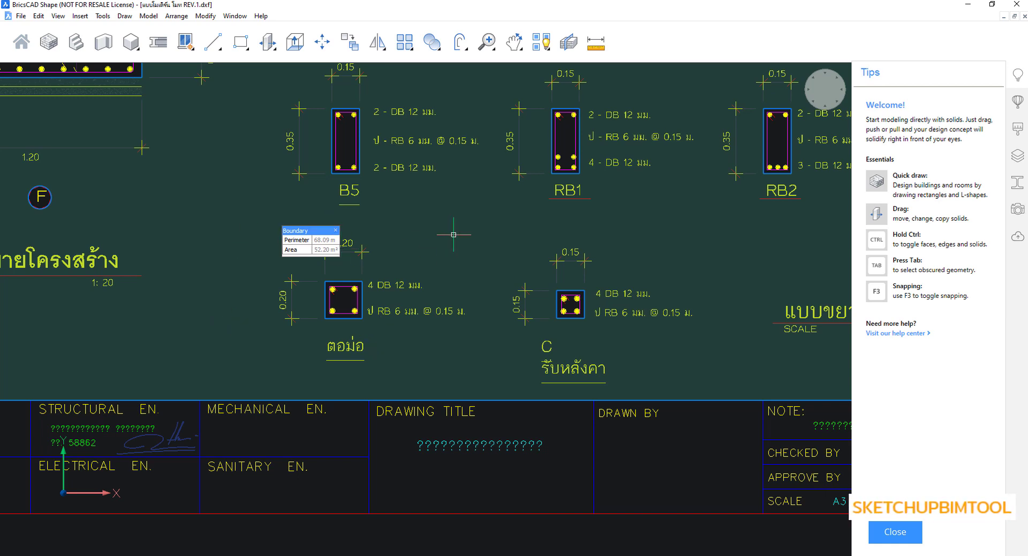
scroll(503, 271, "down", 2)
scroll(503, 271, "down", 2)
scroll(505, 275, "down", 2)
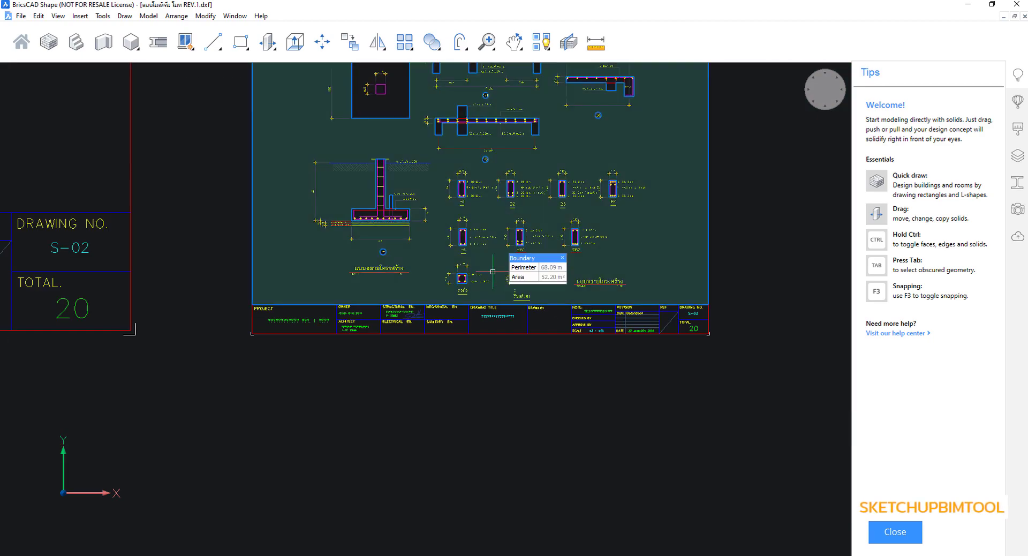
scroll(506, 279, "down", 1)
scroll(509, 284, "down", 1)
scroll(508, 284, "down", 2)
scroll(428, 278, "down", 2)
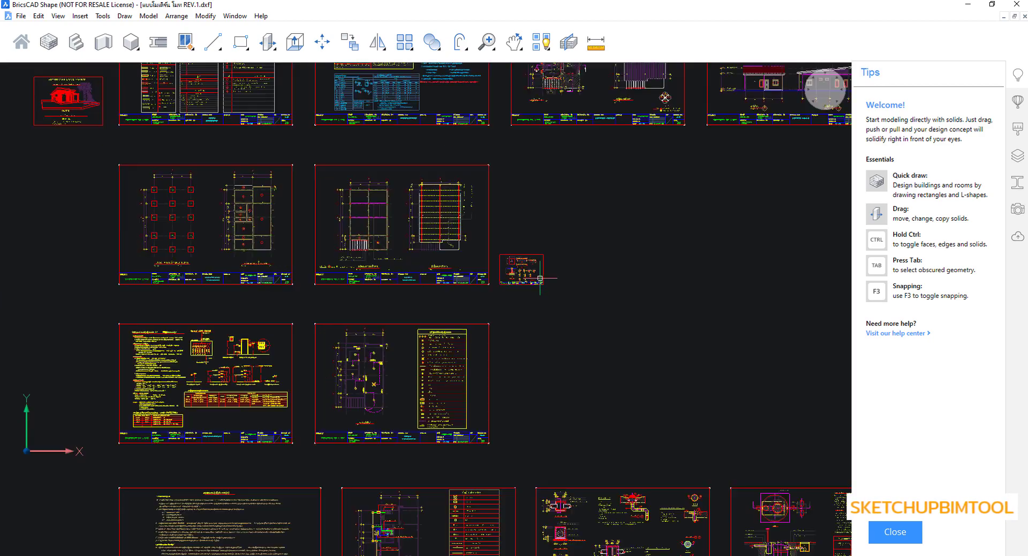
scroll(321, 270, "down", 2)
scroll(259, 266, "up", 5)
scroll(230, 327, "up", 2)
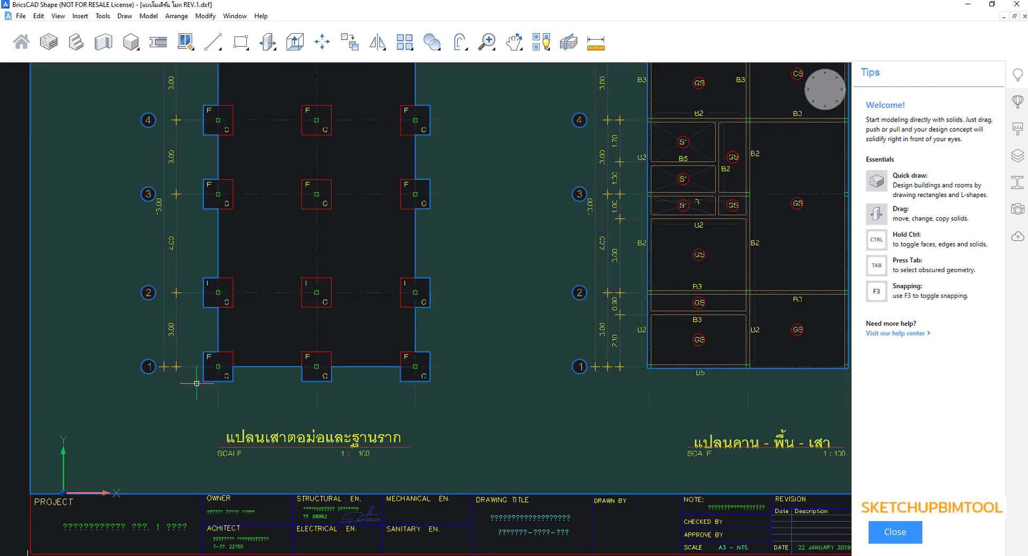
scroll(206, 375, "up", 2)
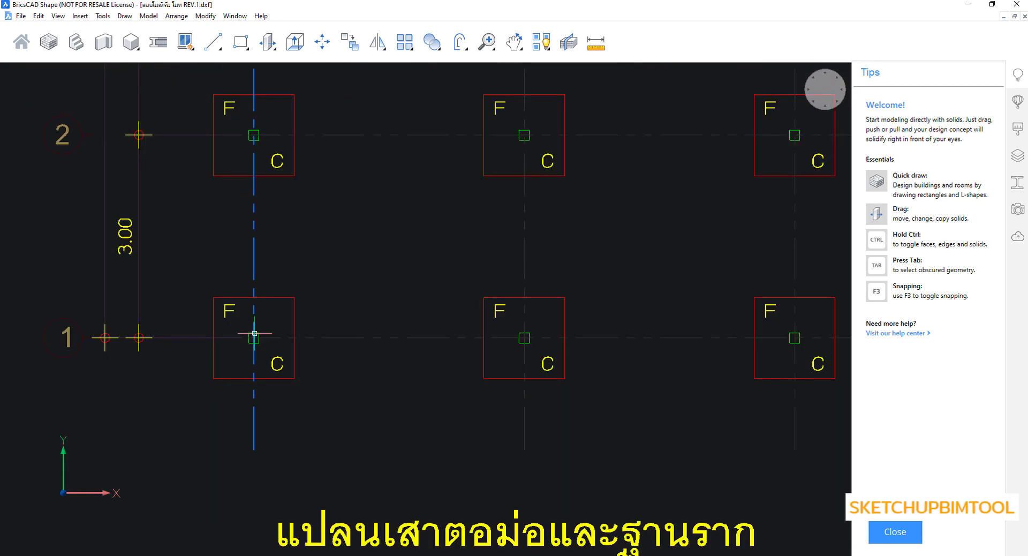
scroll(241, 343, "up", 3)
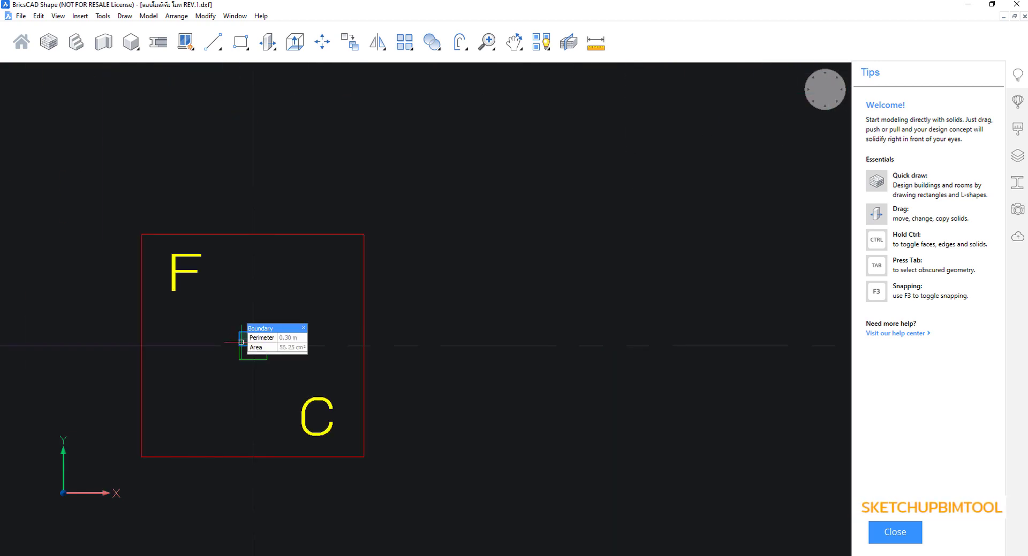
scroll(242, 342, "down", 3)
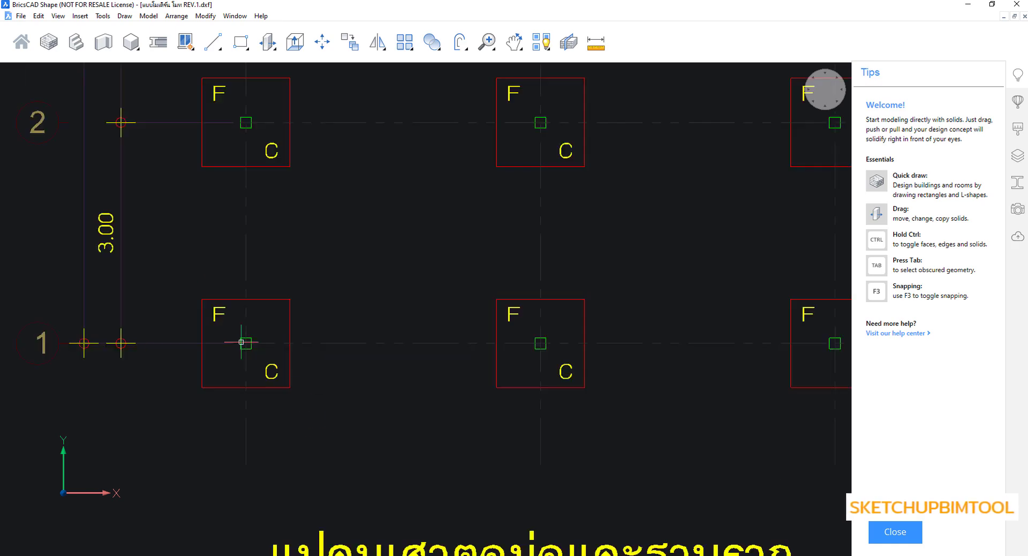
scroll(241, 342, "down", 4)
scroll(311, 339, "up", 3)
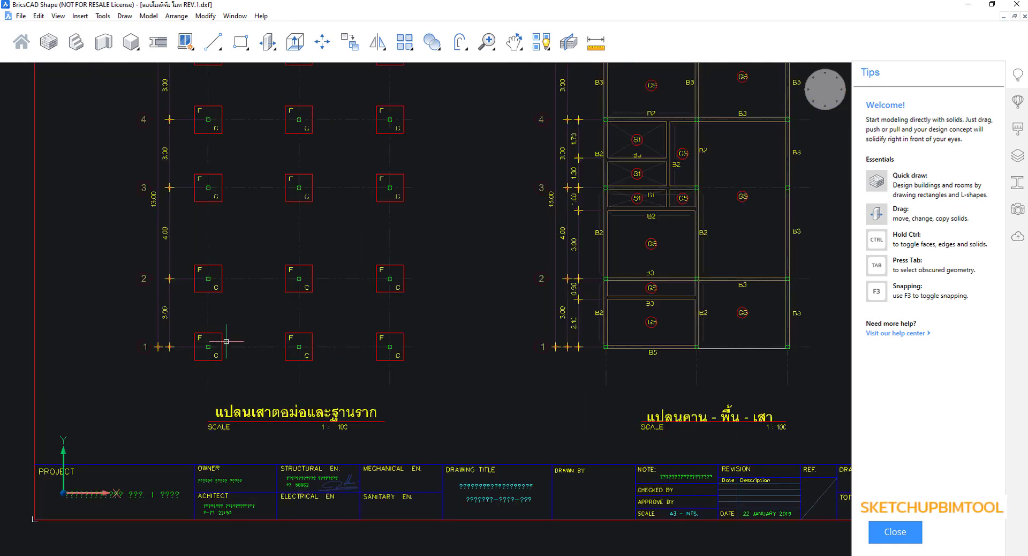
scroll(201, 346, "up", 2)
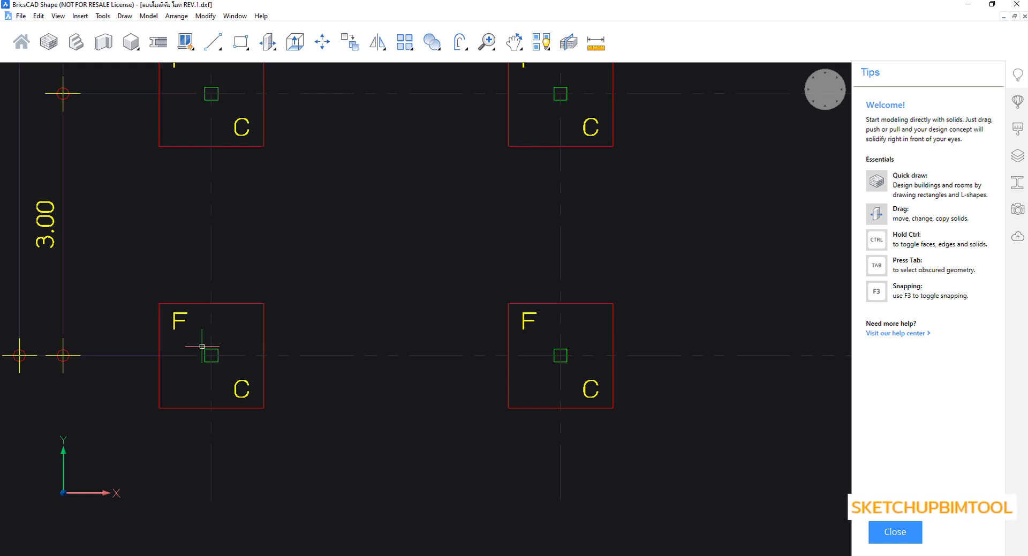
scroll(201, 346, "down", 2)
scroll(259, 335, "down", 3)
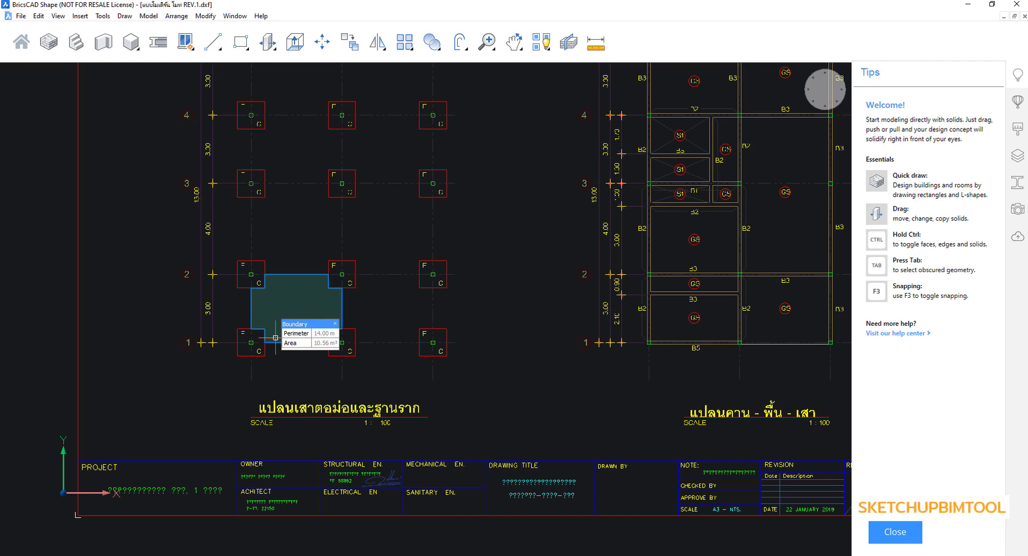
scroll(270, 321, "up", 3)
scroll(270, 317, "down", 3)
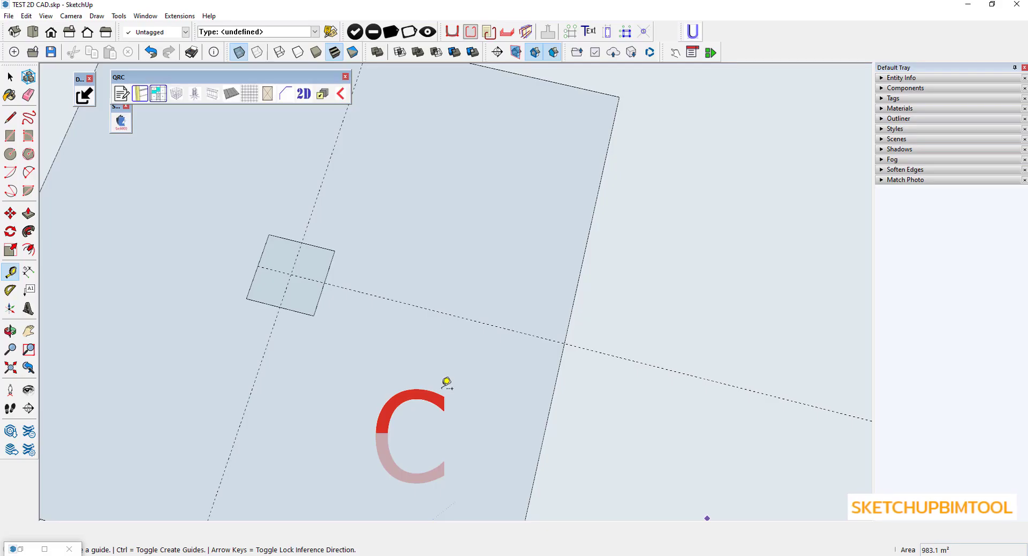
Exit Tape Measure and orbit to a tilted view of the footing grid on the plan sheet.
scroll(446, 382, "down", 3)
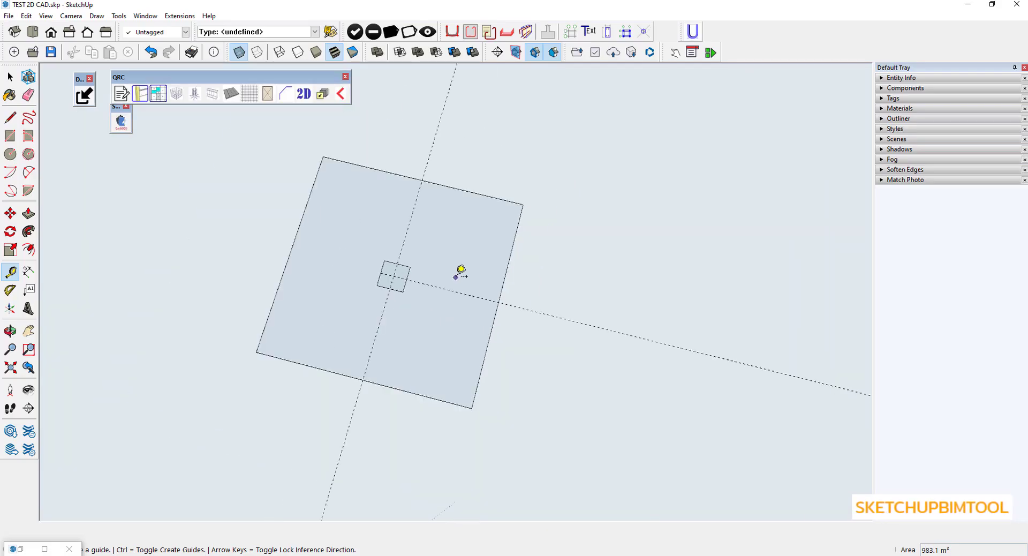
middle_click_drag(459, 270, 337, 218)
key("space")
scroll(333, 230, "down", 2)
scroll(350, 320, "down", 2)
middle_click_drag(350, 319, 339, 234)
scroll(339, 234, "down", 3)
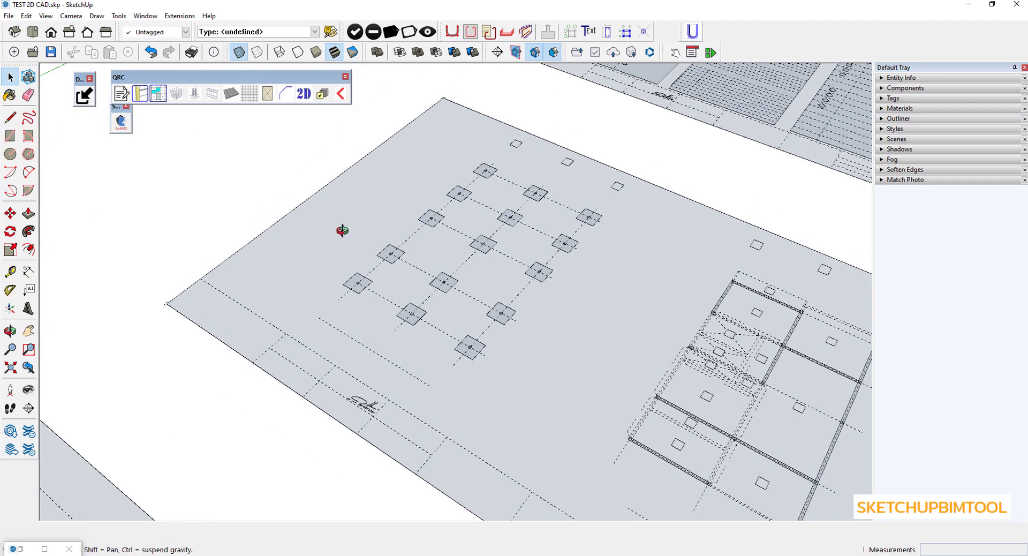
scroll(192, 202, "down", 2)
scroll(357, 278, "up", 5)
scroll(357, 278, "up", 3)
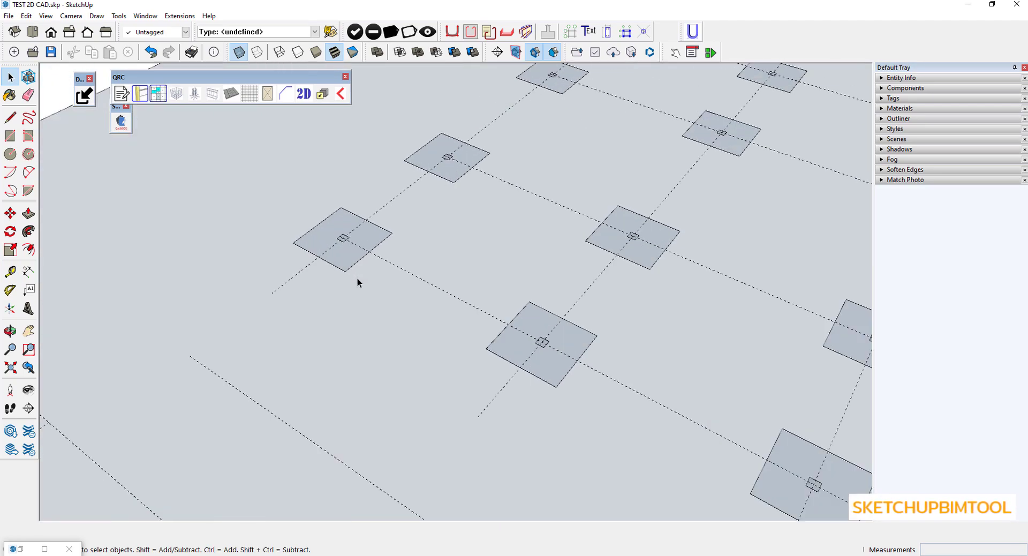
scroll(355, 280, "up", 3)
Draw a rectangle between the lower-left footing pad's opposite corners and select the new face.
key("r")
left_click(269, 232)
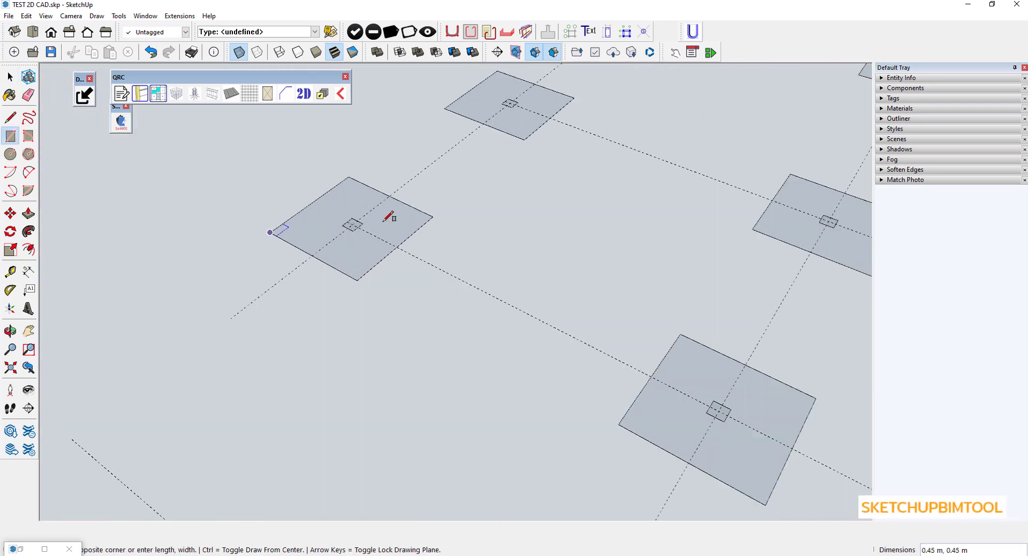
left_click(432, 216)
key("space")
left_click(407, 225)
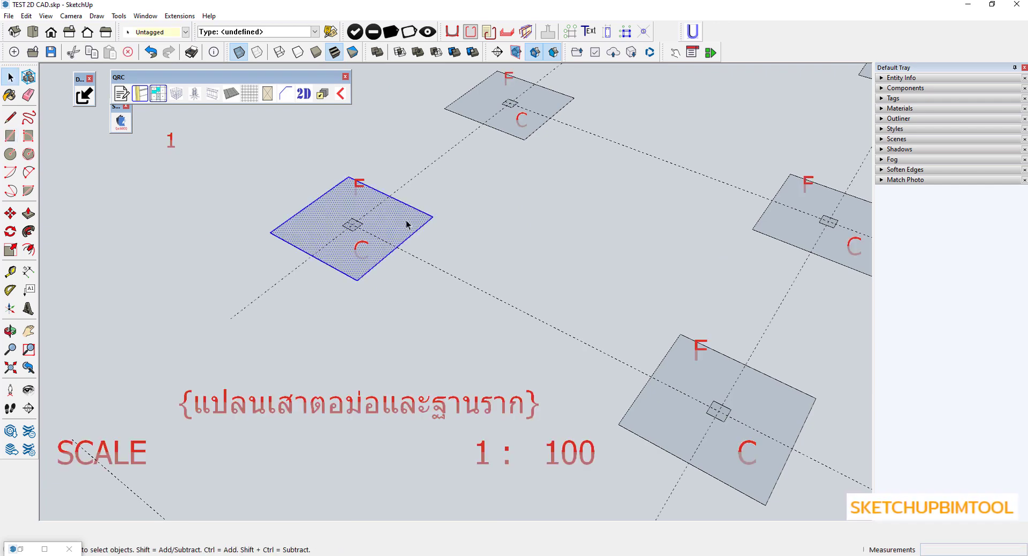
scroll(407, 225, "down", 5)
scroll(343, 282, "down", 1)
scroll(347, 290, "down", 1)
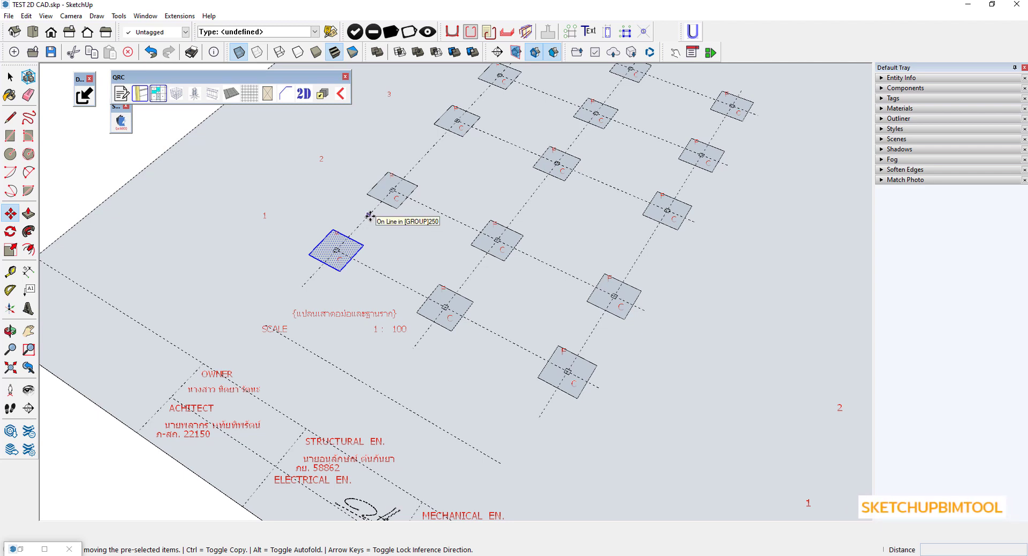
Copy the selected footing face 4 m along the grid with Move and Ctrl.
left_click(370, 216)
key("ctrl")
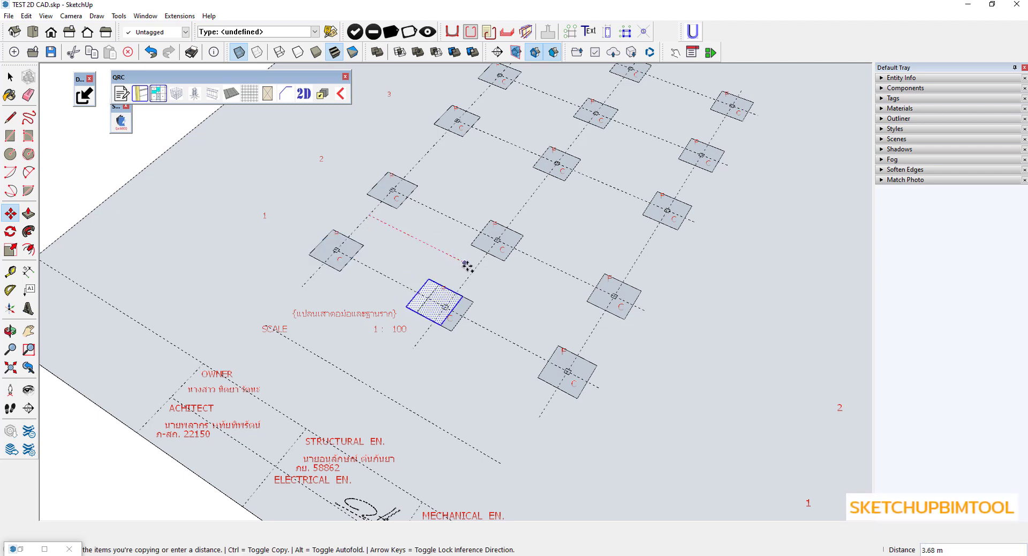
type("4")
key("Return")
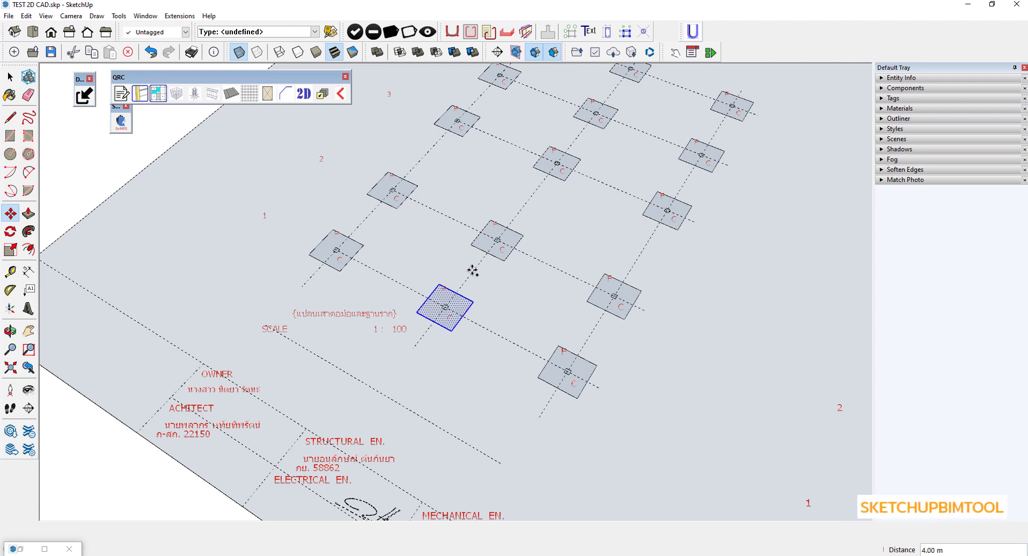
Trace 1.20 m squares over the first row of four footing pads with the Rectangle tool.
key("r")
left_click(538, 376)
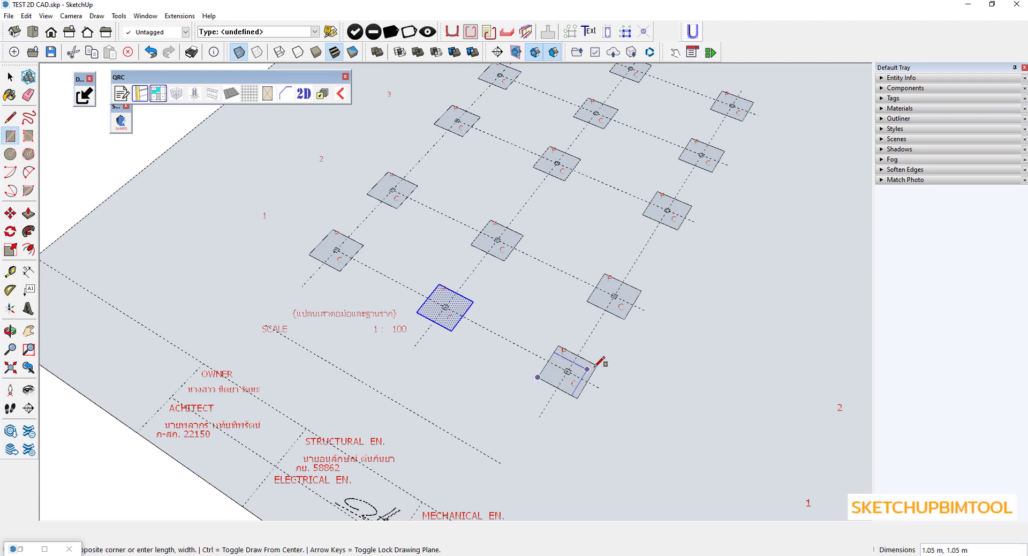
left_click(597, 367)
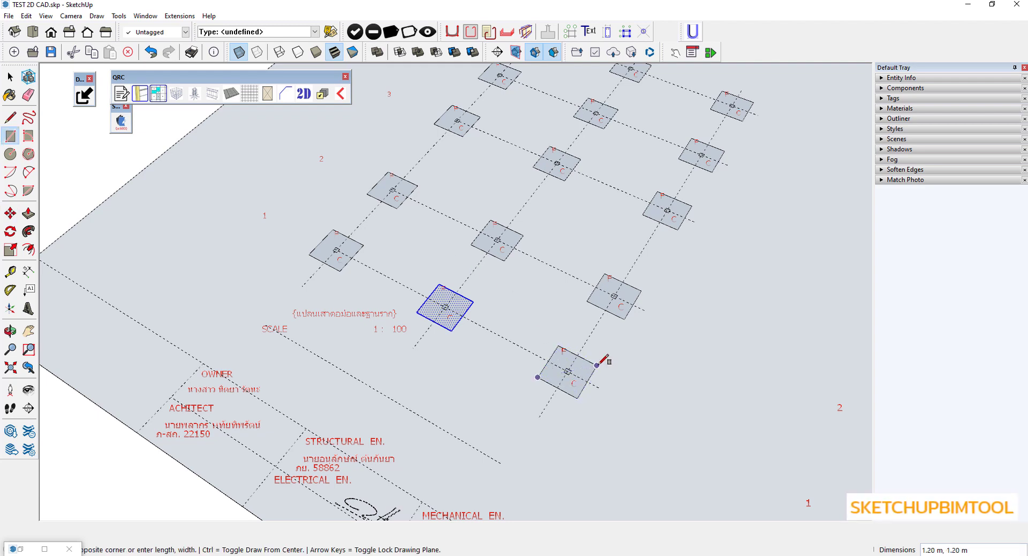
left_click(587, 300)
left_click(641, 289)
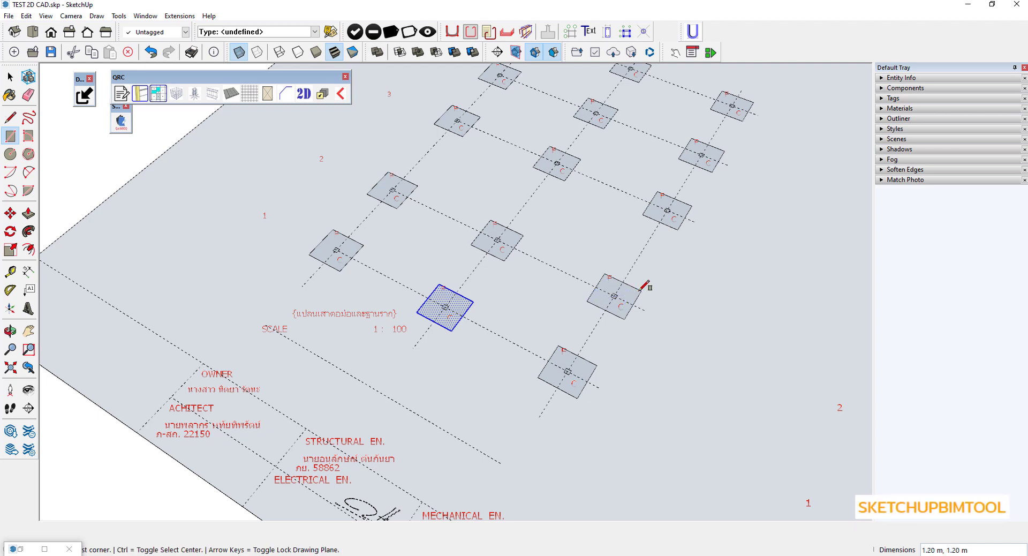
left_click(471, 245)
left_click(523, 234)
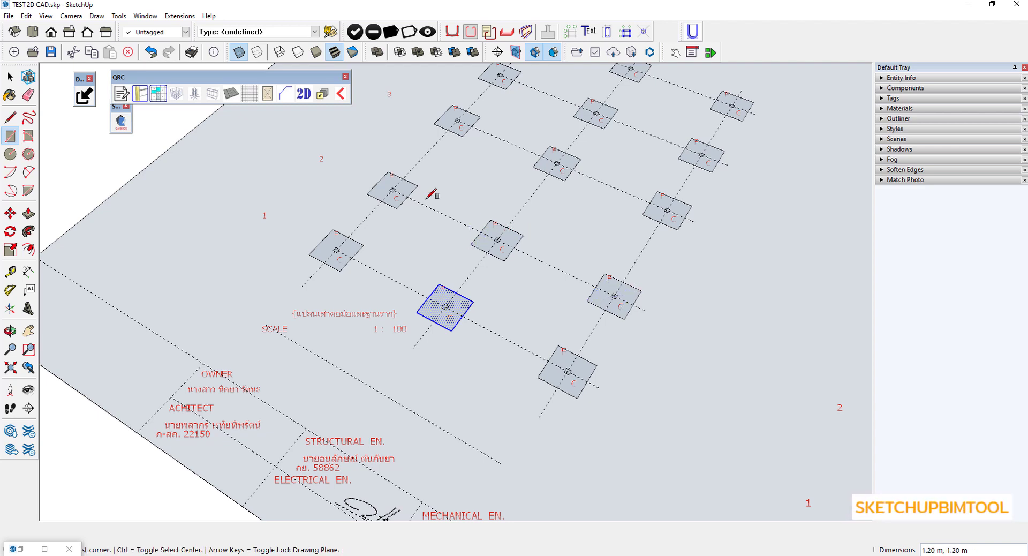
left_click(373, 185)
left_click(417, 185)
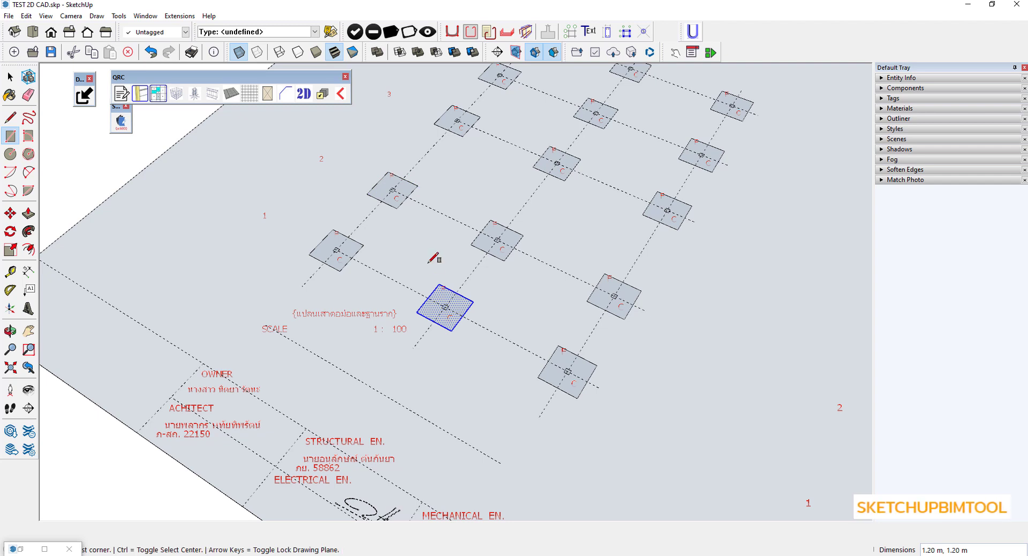
scroll(418, 306, "down", 2)
scroll(608, 209, "up", 2)
scroll(603, 206, "up", 1)
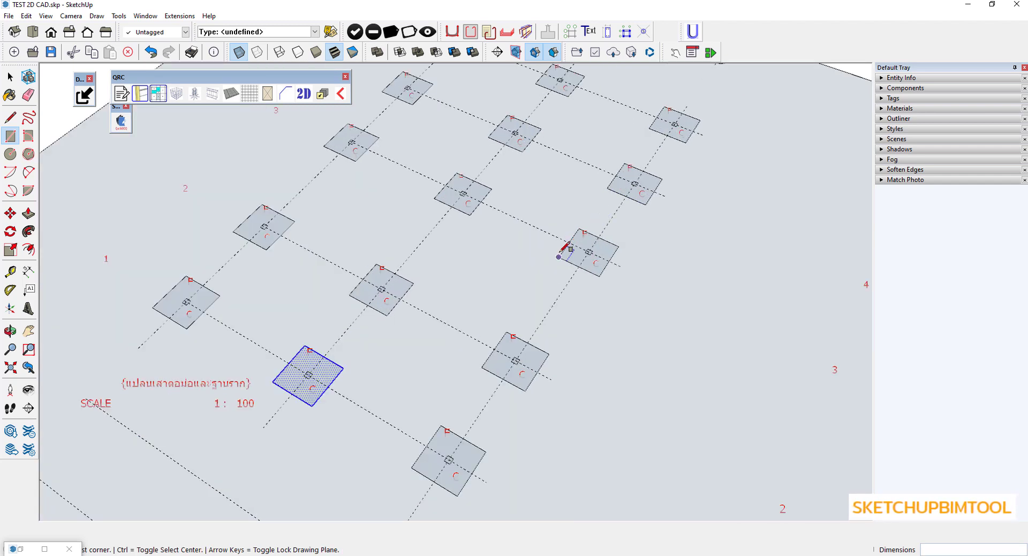
Trace squares over the next row's right, centre and upper-left footing pads.
left_click(559, 257)
left_click(618, 246)
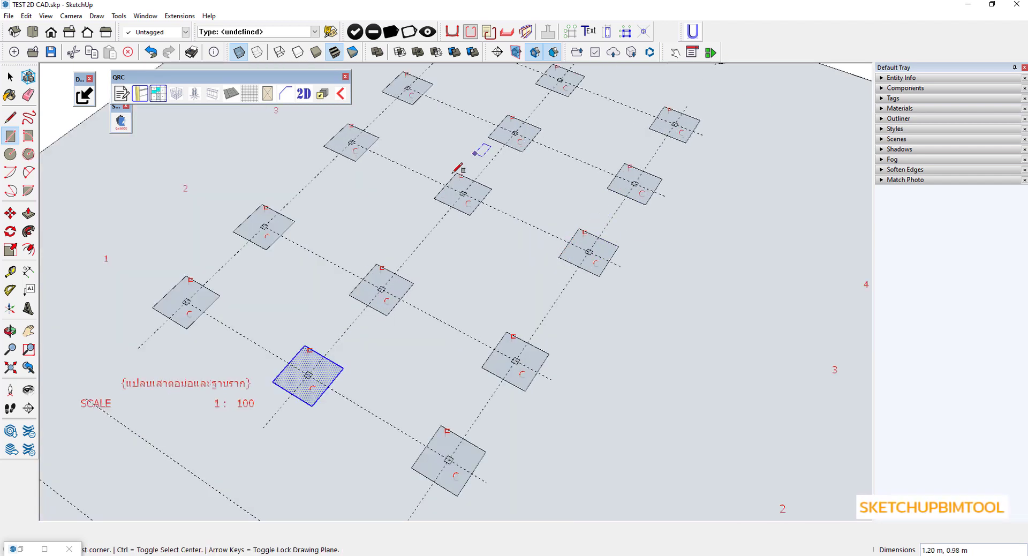
left_click(435, 193)
left_click(491, 188)
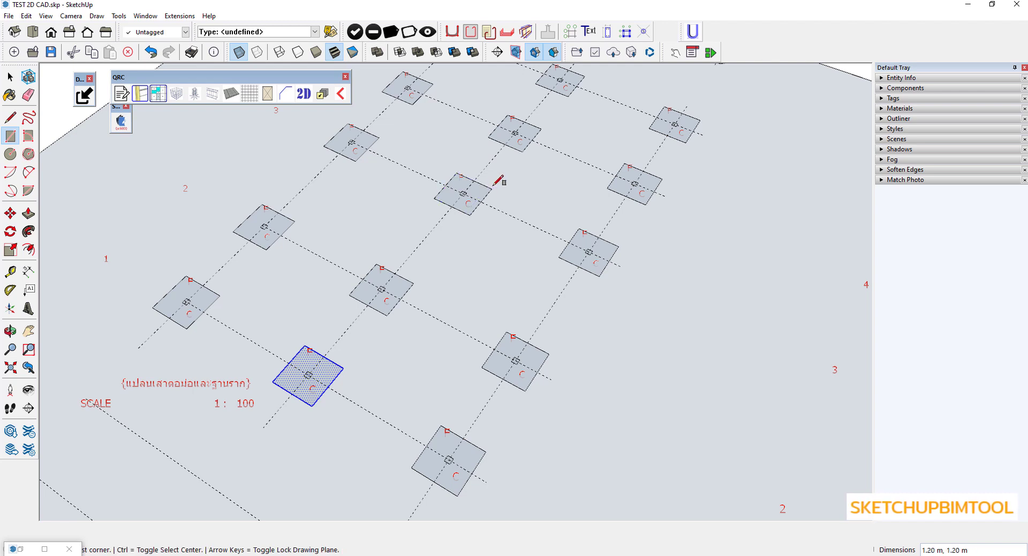
scroll(305, 131, "up", 2)
left_click(338, 146)
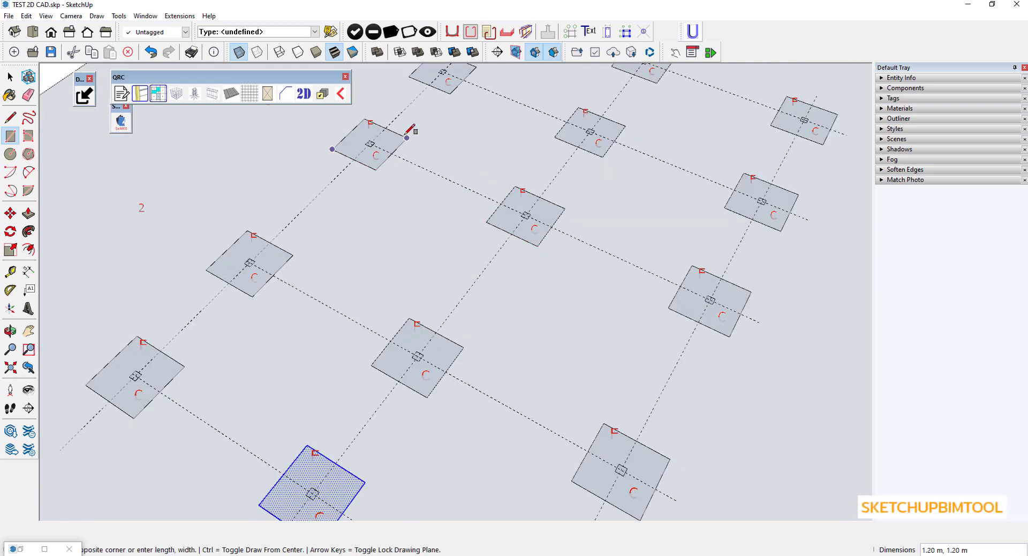
left_click(407, 134)
scroll(546, 209, "down", 3)
scroll(558, 224, "up", 2)
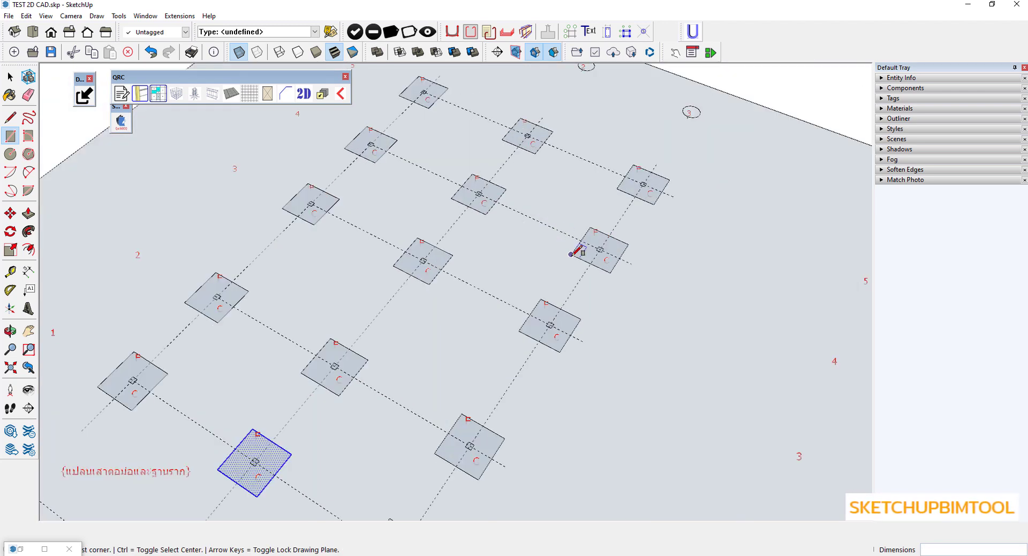
Trace squares over the following row's right, centre and upper-left footing pads.
left_click(570, 254)
left_click(628, 246)
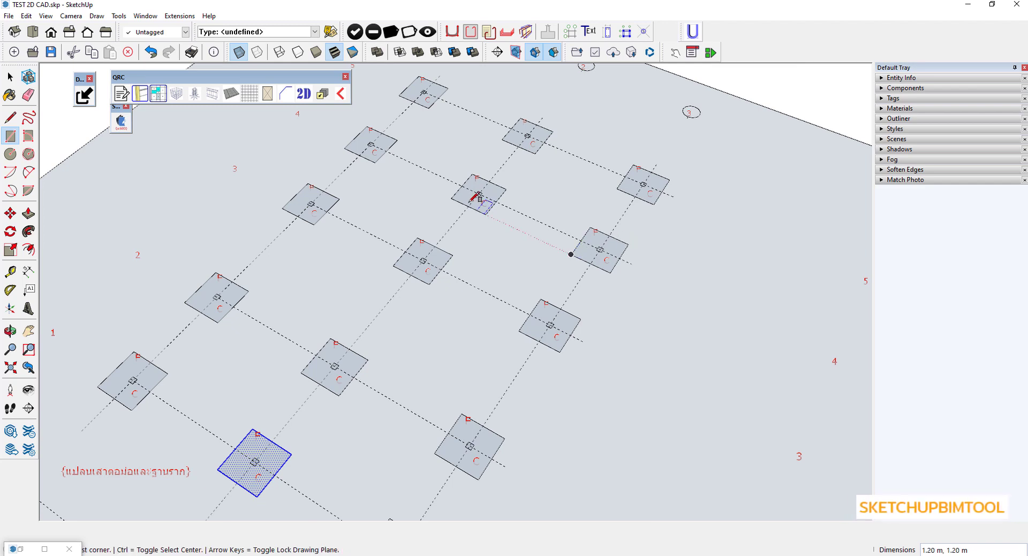
left_click(451, 198)
left_click(506, 187)
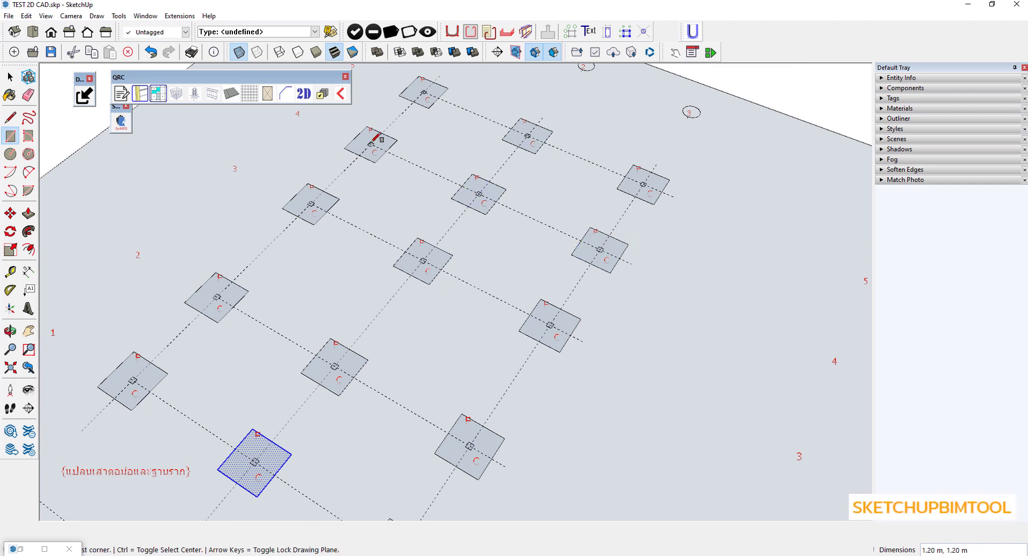
left_click(344, 148)
left_click(397, 138)
scroll(424, 127, "down", 2)
scroll(412, 123, "up", 3)
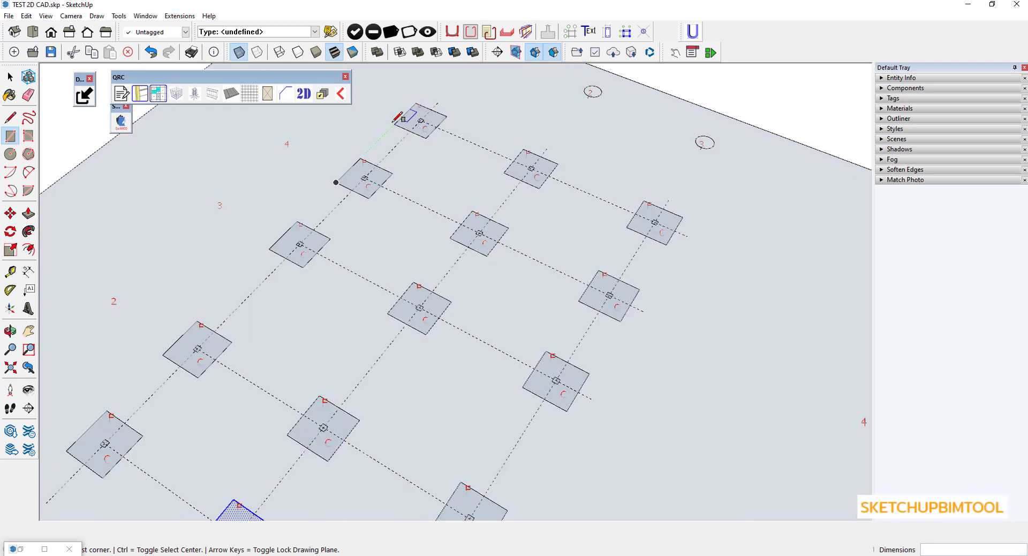
Trace squares over the top, second and right pads, then zoom out over the sheet.
left_click(394, 124)
left_click(446, 114)
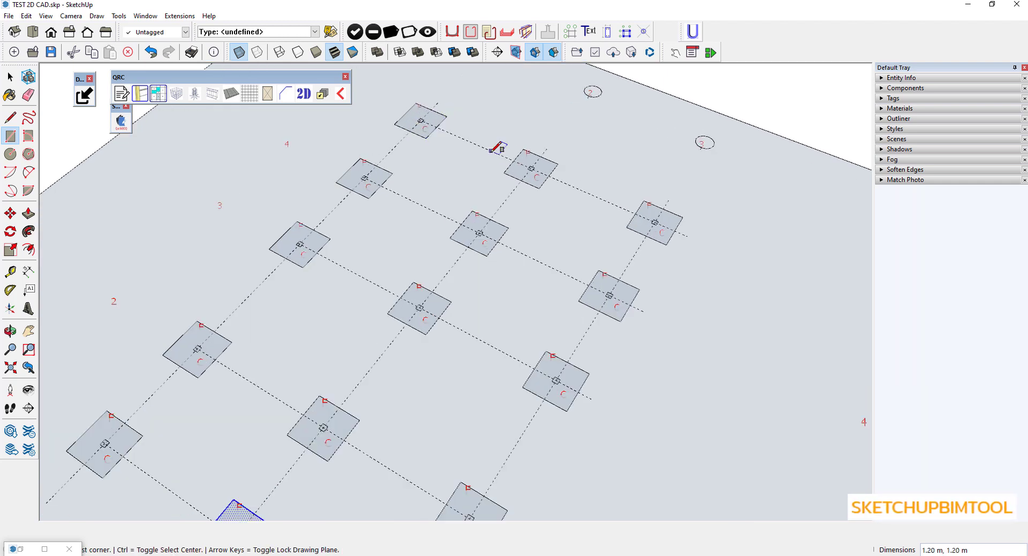
left_click(504, 170)
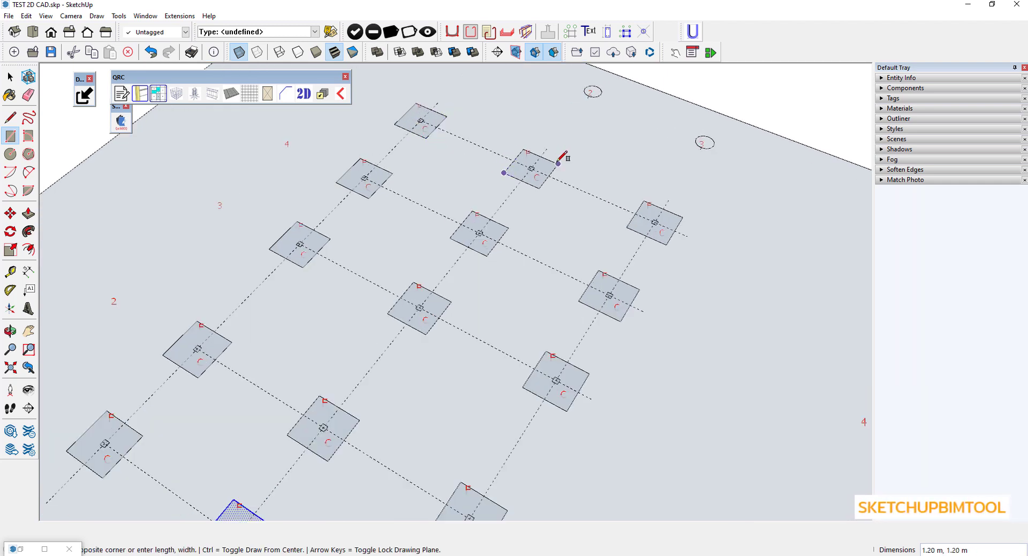
left_click(557, 165)
left_click(627, 226)
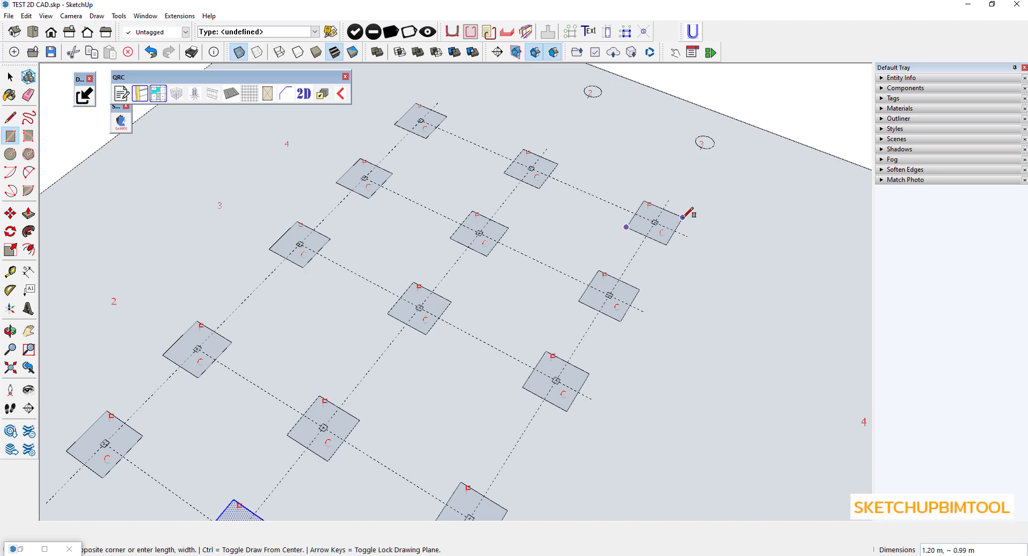
left_click(682, 218)
scroll(498, 201, "down", 4)
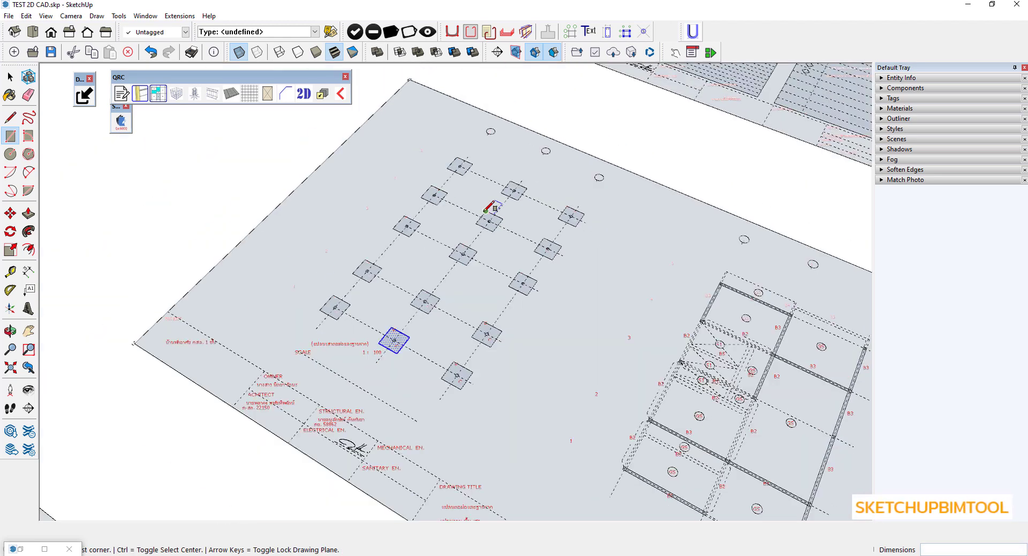
scroll(358, 211, "down", 1)
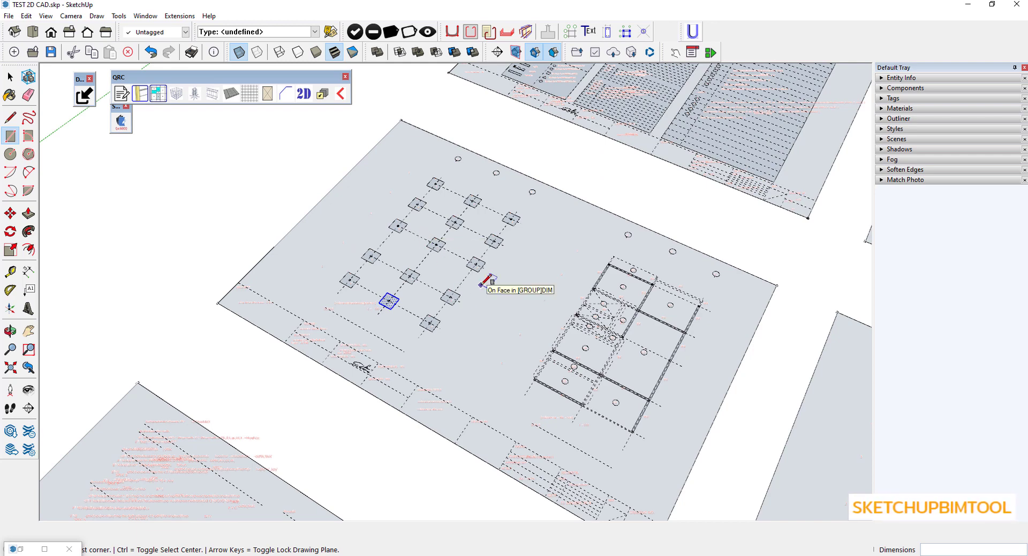
Lock all the imported drawing sheets, then clear the selection.
middle_click_drag(484, 281, 454, 252)
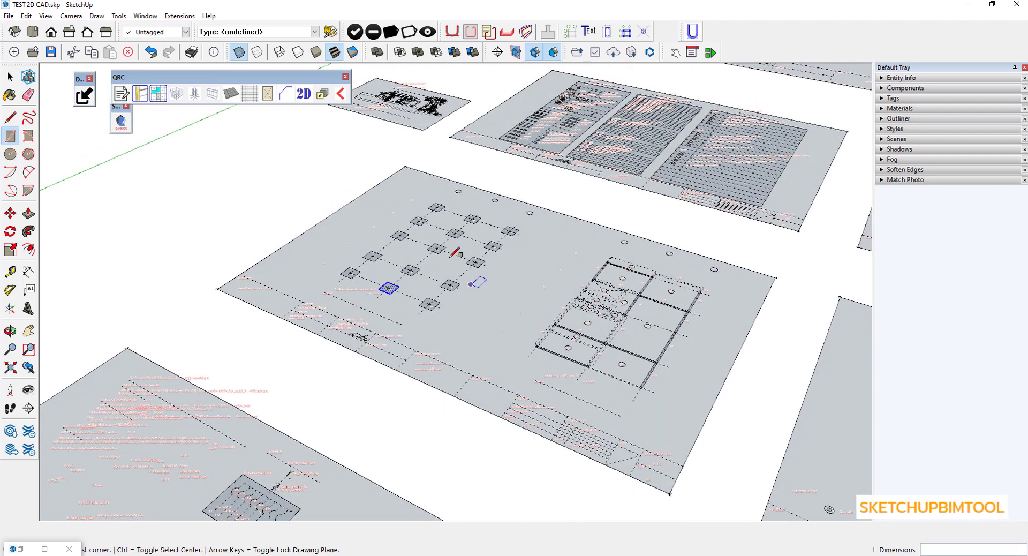
key("space")
left_click_drag(269, 160, 558, 360)
scroll(392, 278, "down", 2)
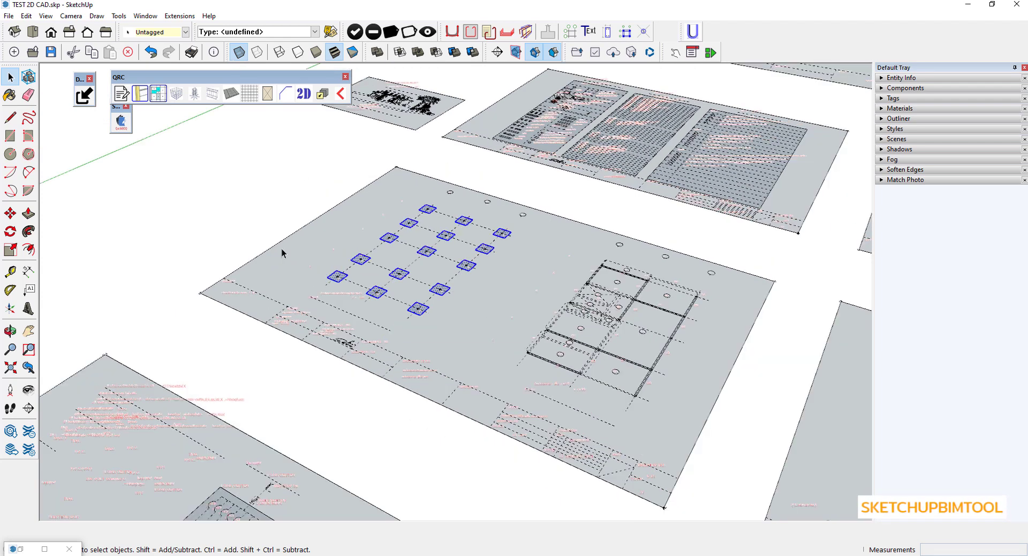
key("ctrl+a")
right_click(282, 249)
left_click(313, 291)
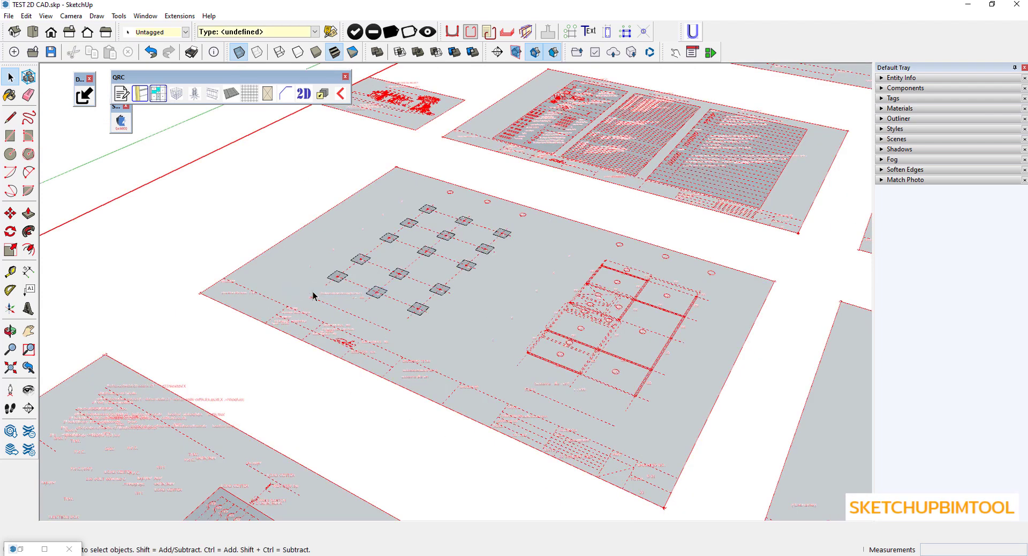
scroll(341, 306, "down", 2)
key("ctrl+t")
Window-select all the footing squares in the grid.
scroll(378, 280, "up", 2)
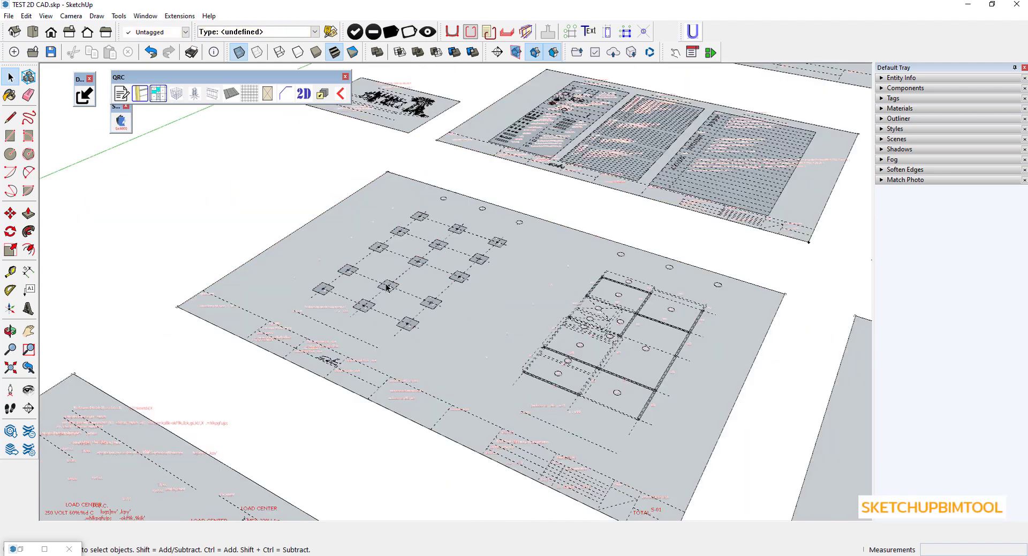
scroll(386, 292, "up", 2)
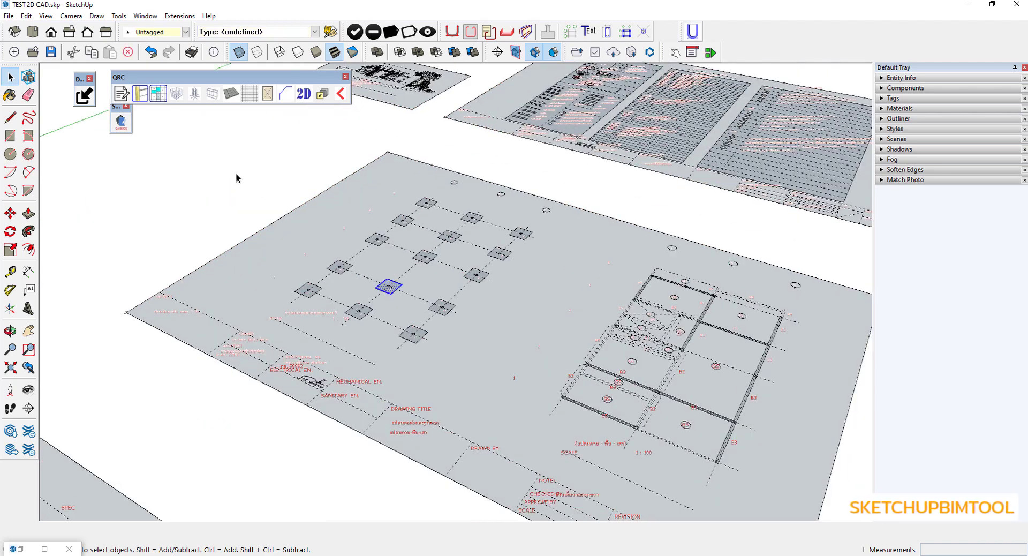
left_click_drag(236, 175, 578, 364)
scroll(448, 275, "up", 1)
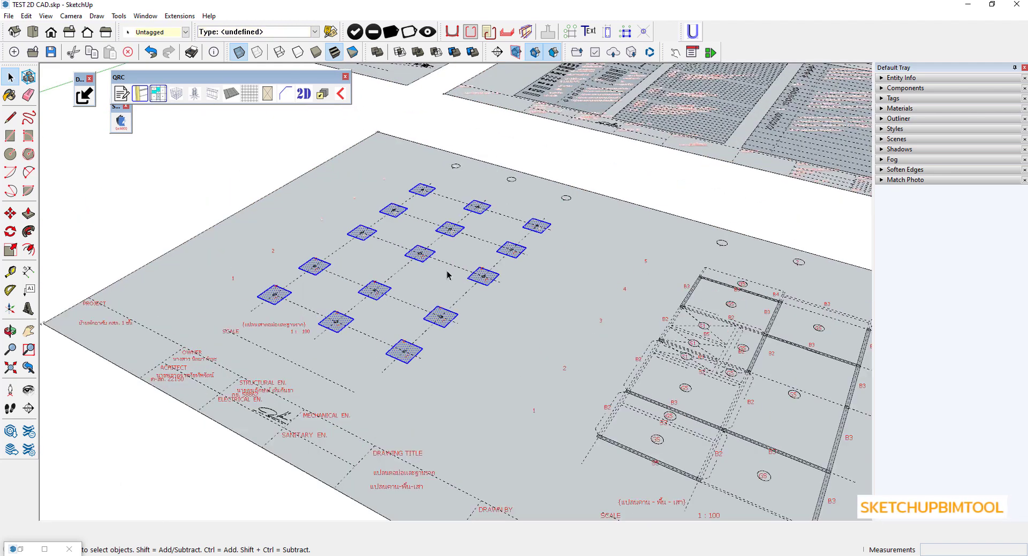
scroll(448, 275, "up", 1)
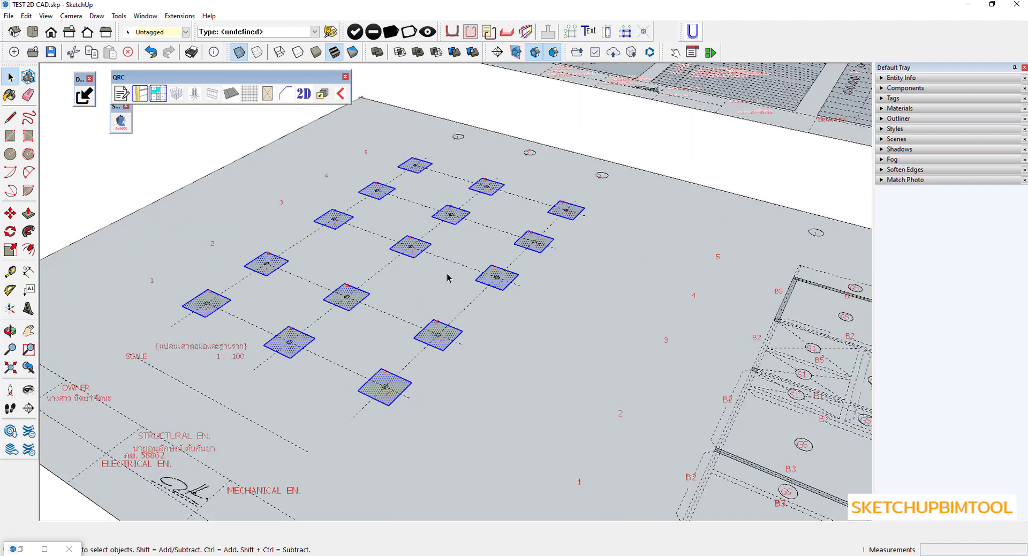
Convert each selected footing face into its own group with FtG by Any Edge, and check one.
left_click(180, 16)
mouse_move(206, 103)
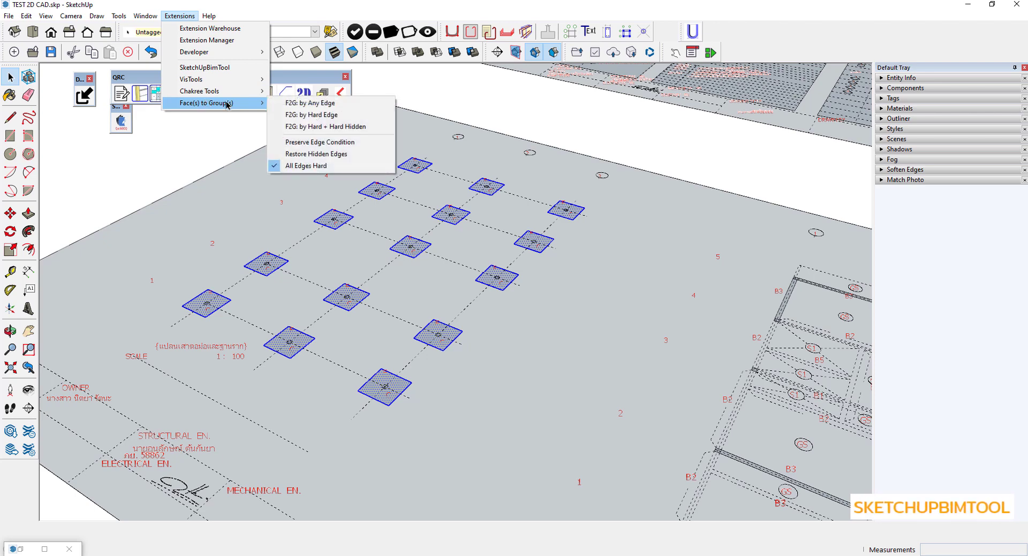
left_click(307, 105)
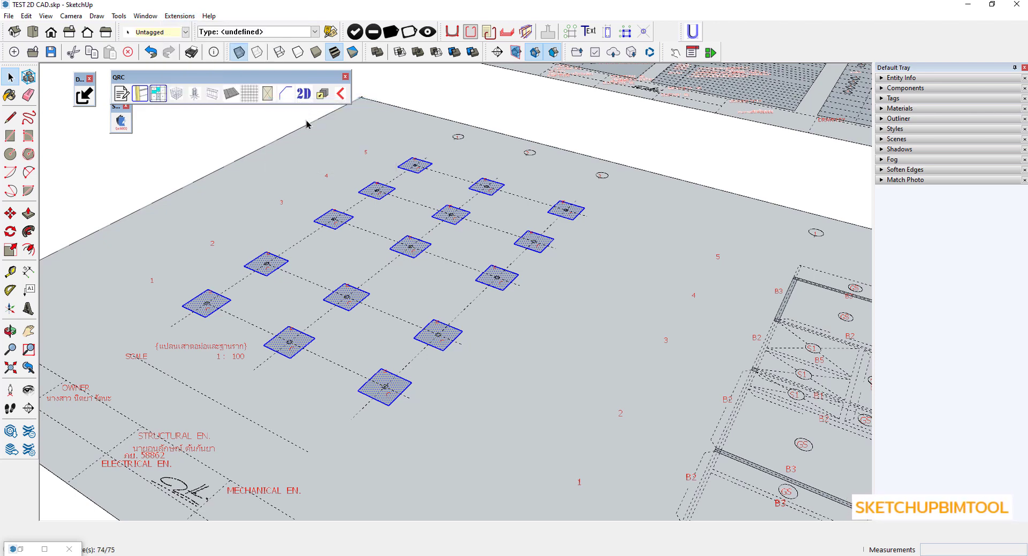
left_click(322, 223)
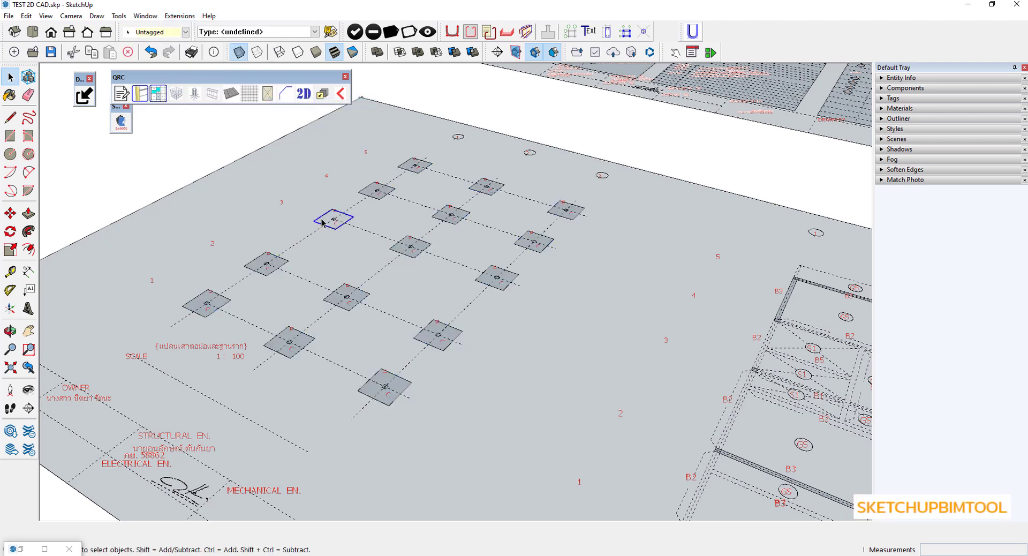
middle_click_drag(321, 222, 318, 277)
scroll(317, 277, "down", 2)
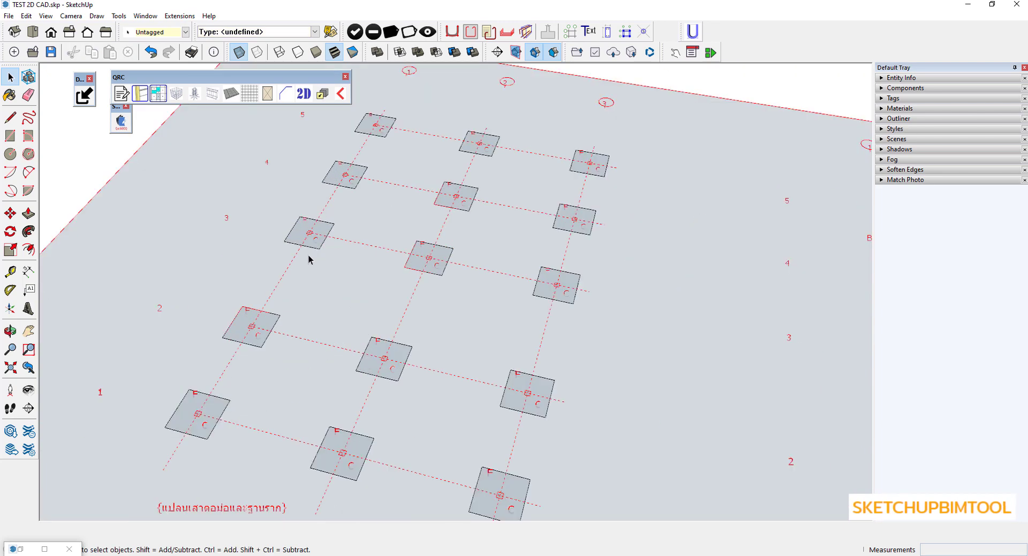
scroll(321, 271, "down", 2)
scroll(312, 294, "down", 3)
Orbit to a steeper view and float the Vistools toolbar over the model.
middle_click_drag(312, 293, 257, 219)
scroll(257, 220, "down", 2)
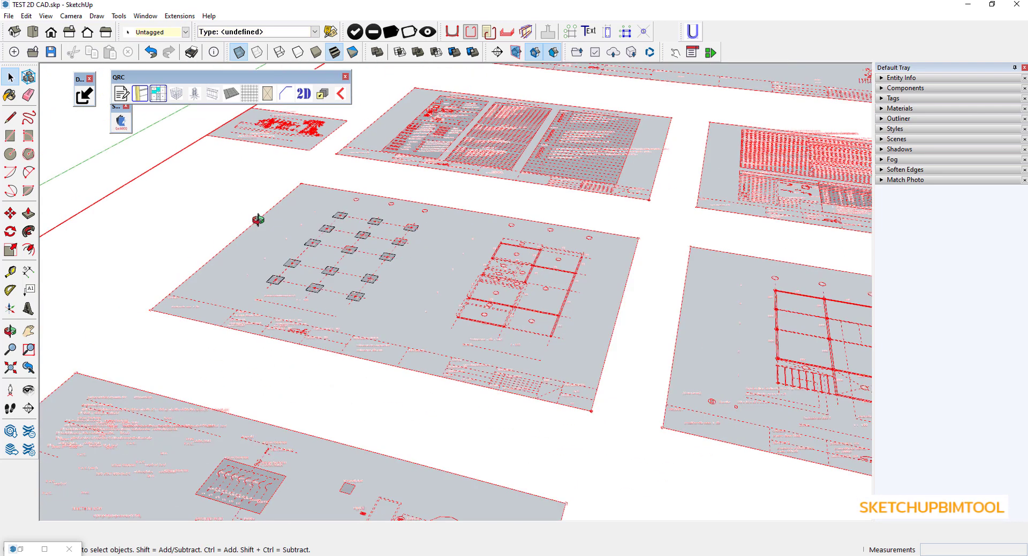
scroll(367, 304, "up", 1)
scroll(336, 269, "up", 1)
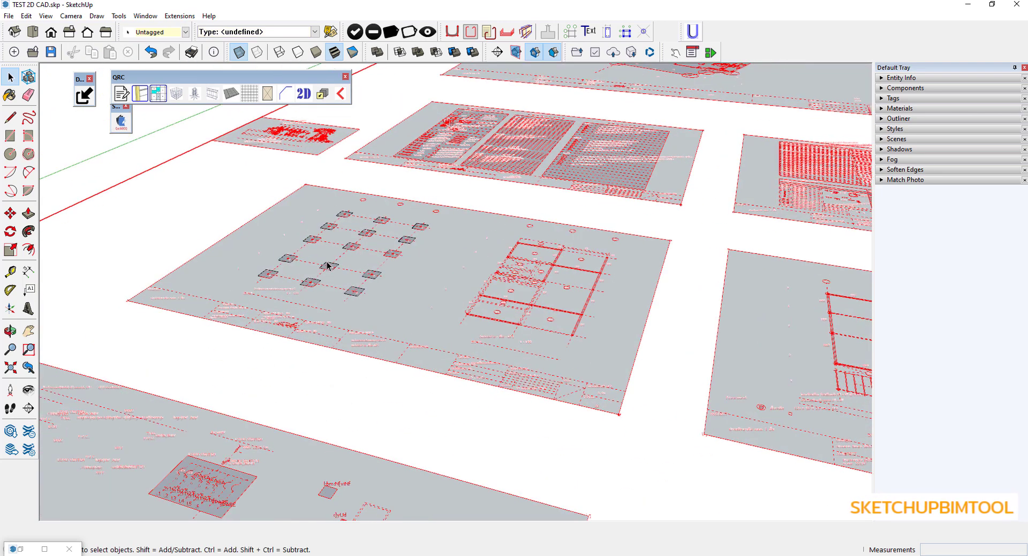
scroll(328, 265, "up", 1)
scroll(328, 281, "up", 1)
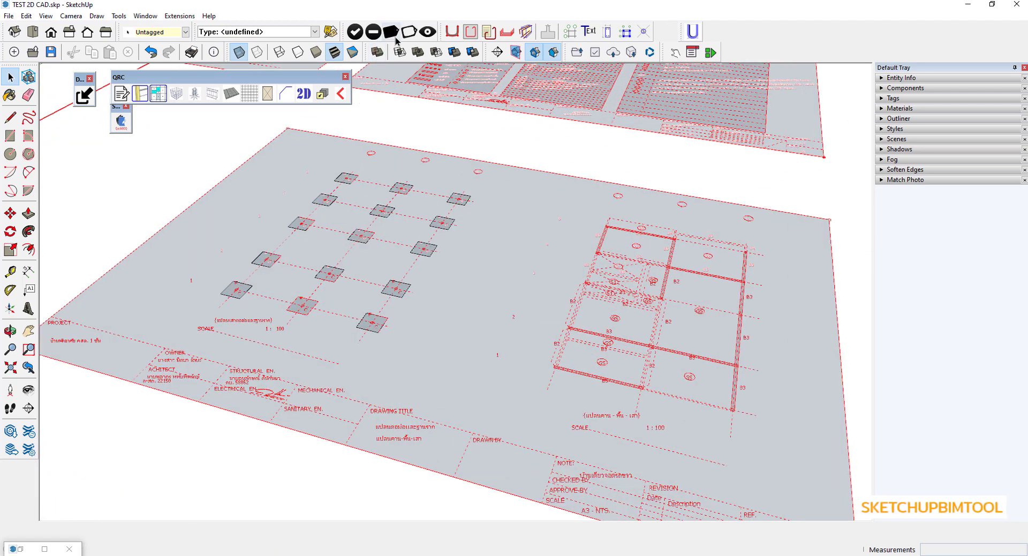
left_click_drag(343, 34, 364, 95)
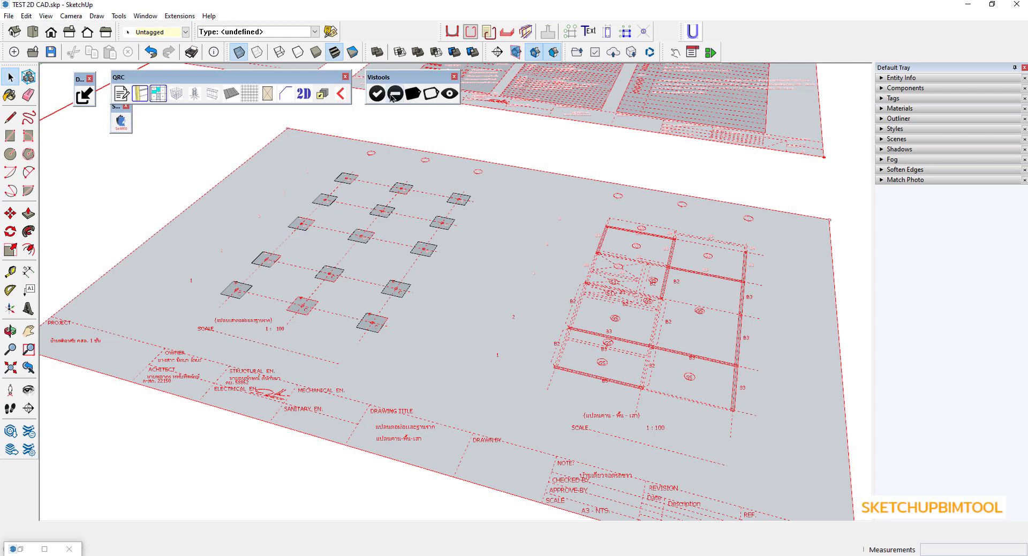
Isolate the footing squares with Vistools, view them near top-down, and move the QRC toolbar aside.
left_click(395, 94)
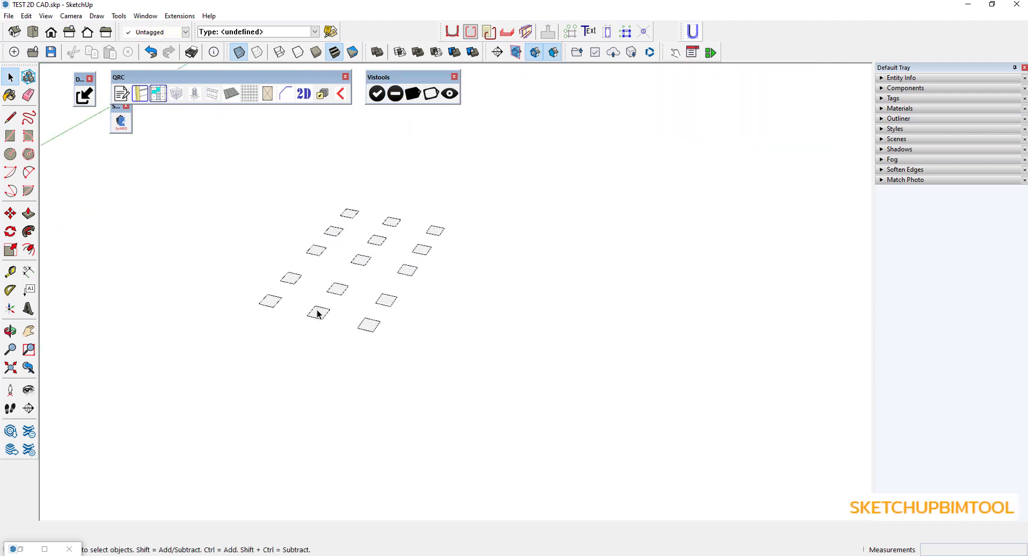
scroll(321, 316, "up", 5)
left_click(298, 305)
mouse_move(298, 305)
middle_mouse_down()
mouse_move(311, 260)
mouse_move(316, 328)
middle_mouse_up()
scroll(316, 300, "down", 5)
scroll(271, 300, "up", 2)
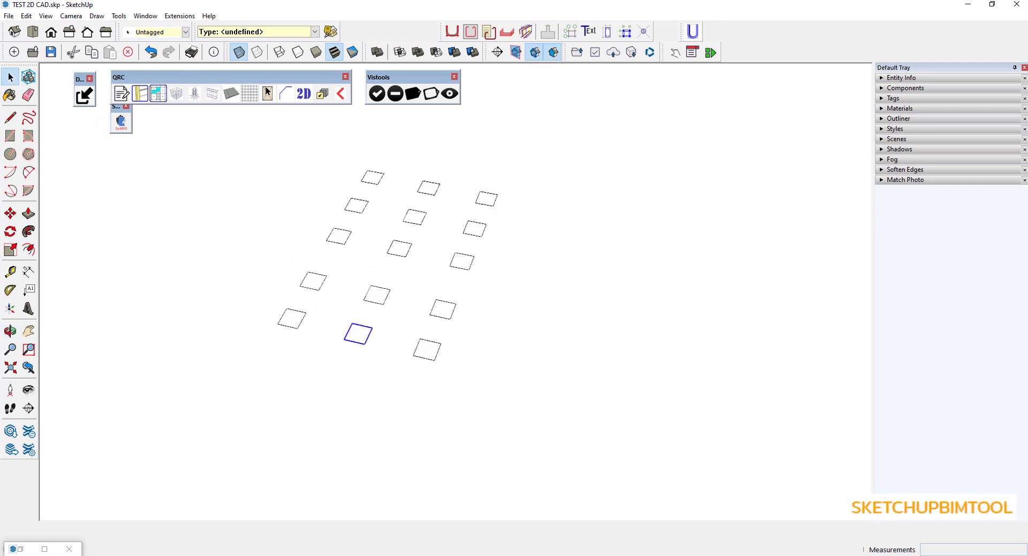
left_click_drag(263, 76, 632, 78)
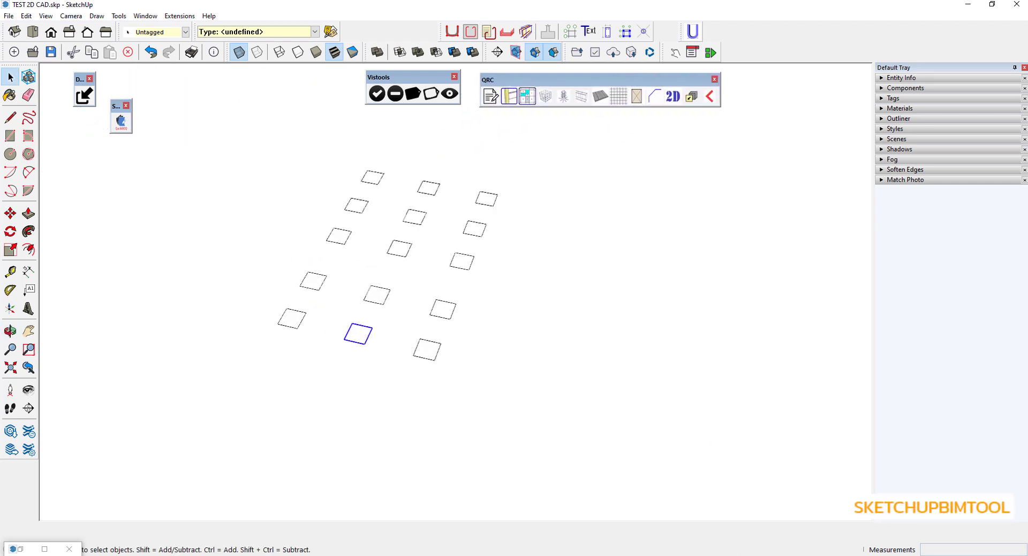
Run QRC Footing for F1 with Type Foot and Draw Each, dismissing the pile-count message.
left_click(545, 101)
left_click(617, 91)
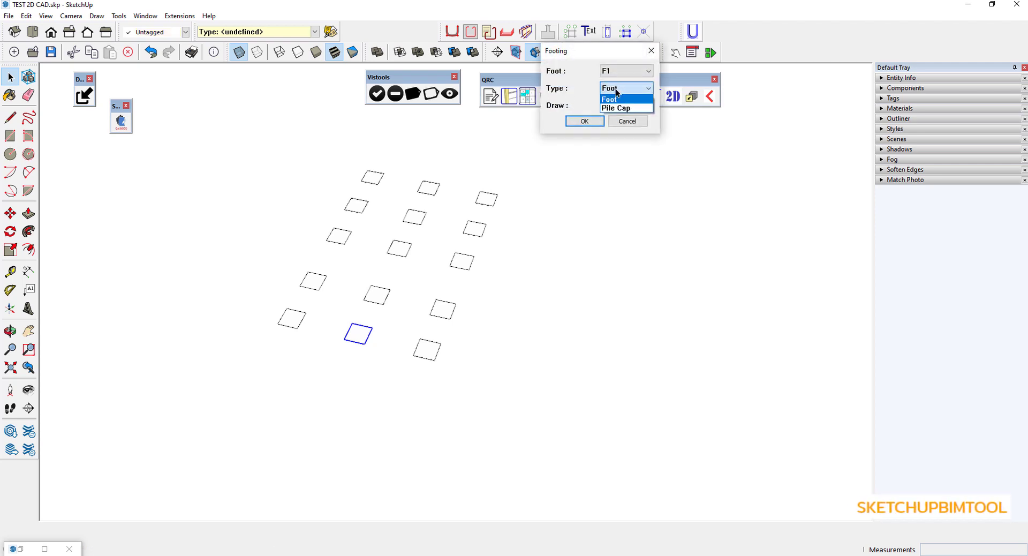
left_click(618, 100)
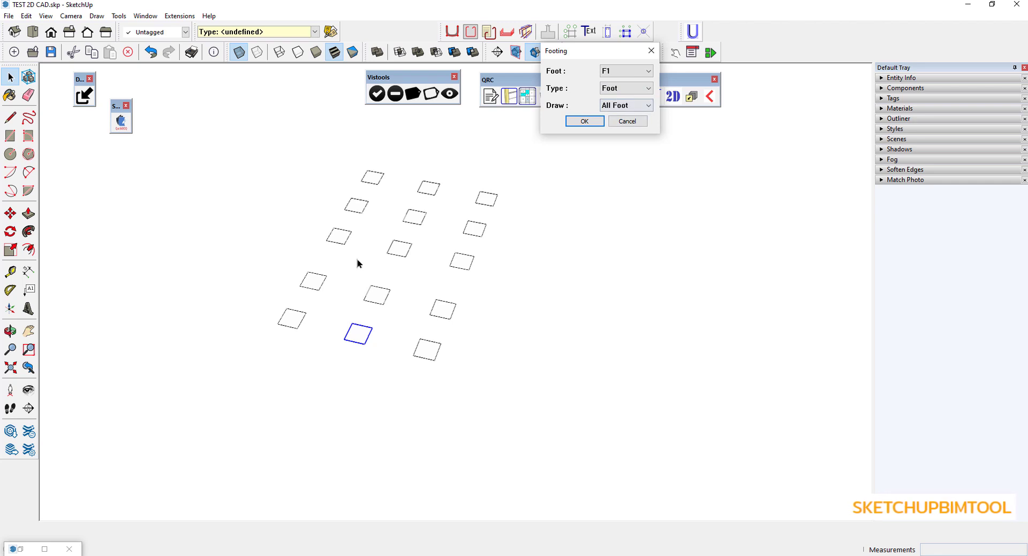
left_click(615, 106)
left_click(618, 119)
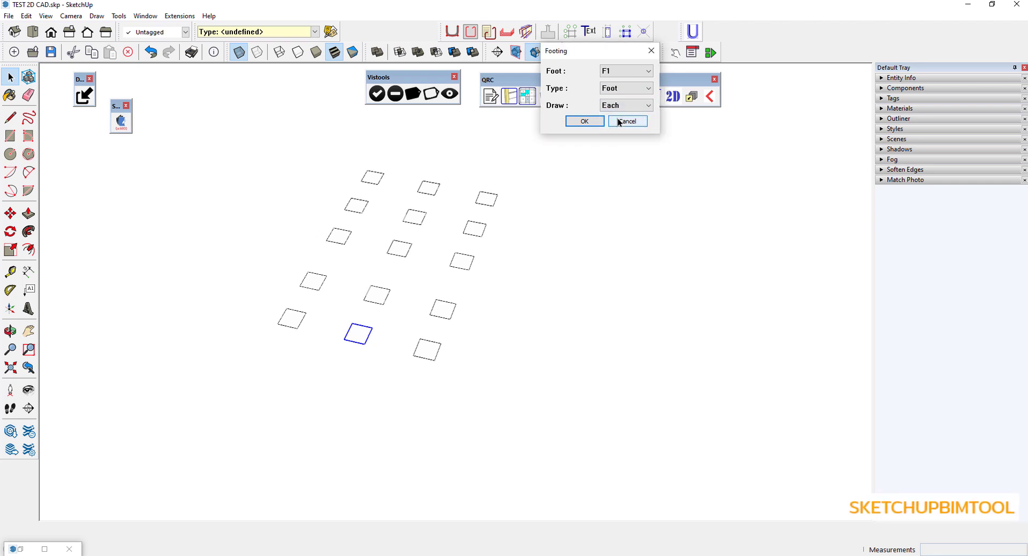
left_click(584, 121)
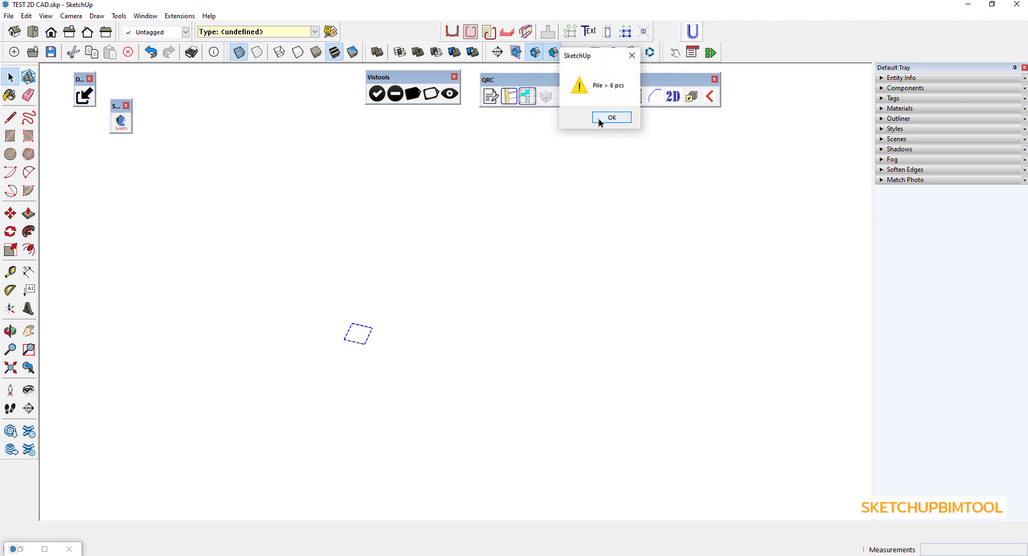
left_click(599, 118)
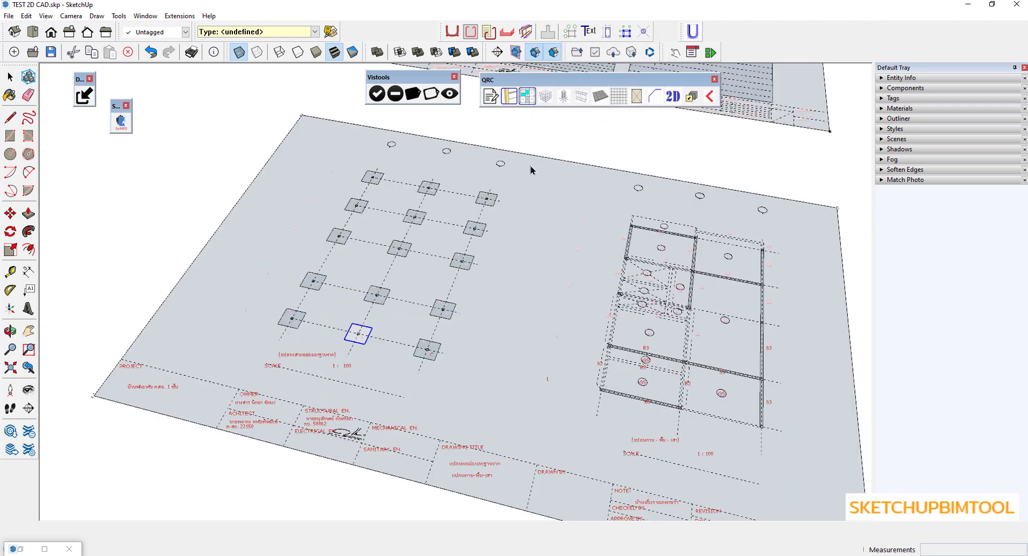
Hide the imported CAD drawing and place the first rebar footing on a square.
right_click(530, 167)
left_click(413, 99)
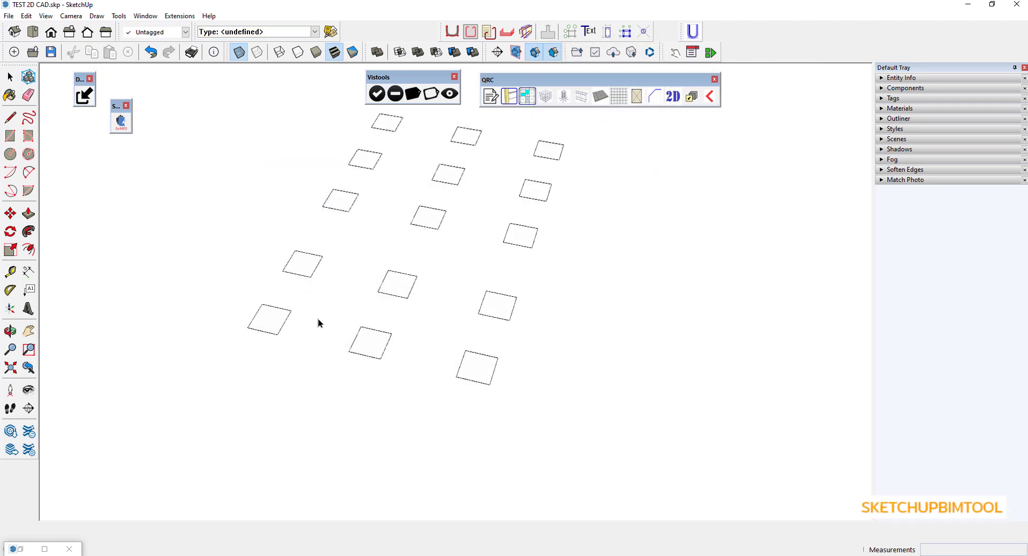
left_click(285, 329)
middle_click_drag(389, 398, 327, 290)
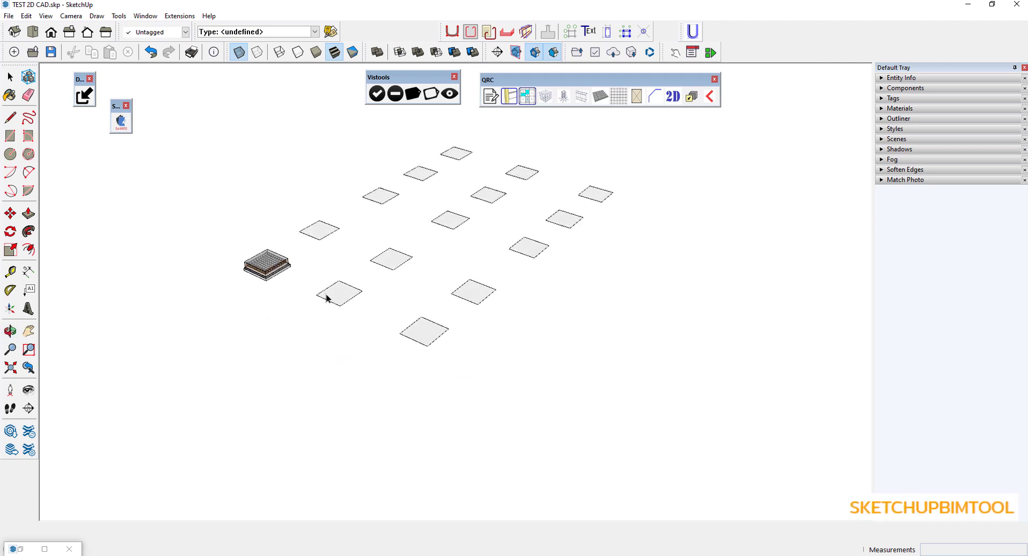
scroll(327, 294, "up", 3)
Place five more F1 rebar footings, including the centre square, then return to selecting.
left_click(326, 312)
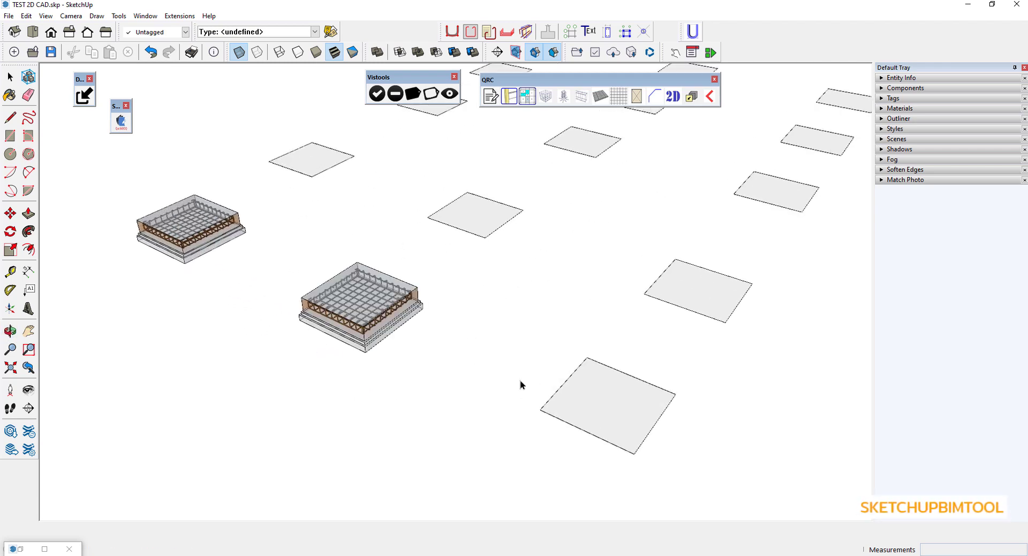
left_click(553, 396)
left_click(430, 220)
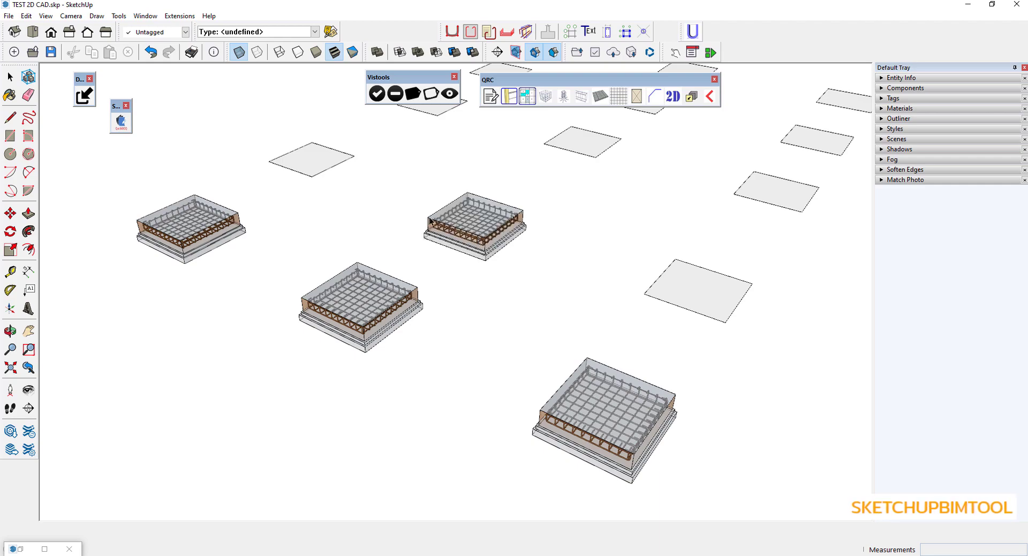
left_click(295, 175)
left_click(644, 299)
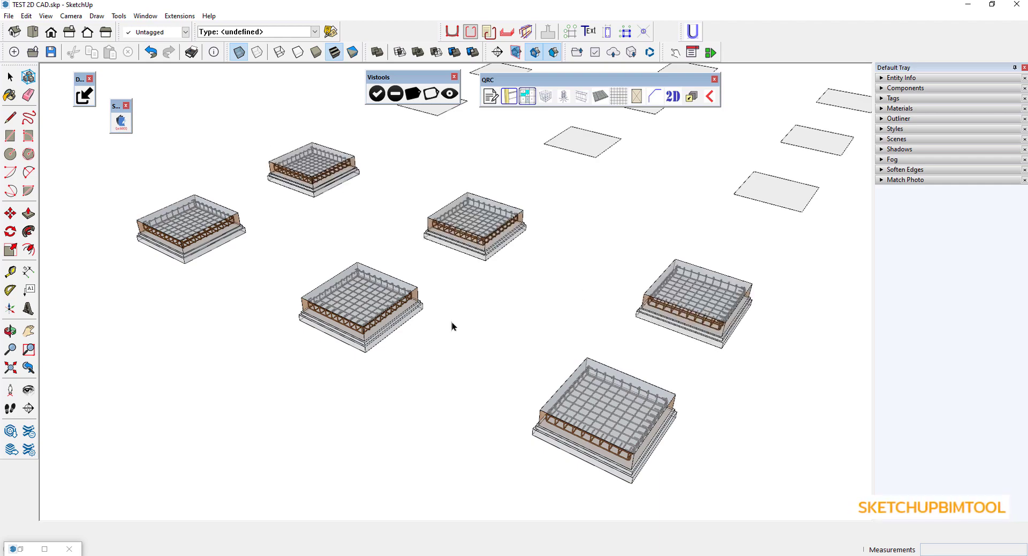
scroll(451, 324, "up", 3)
middle_click_drag(556, 353, 541, 270)
key("t")
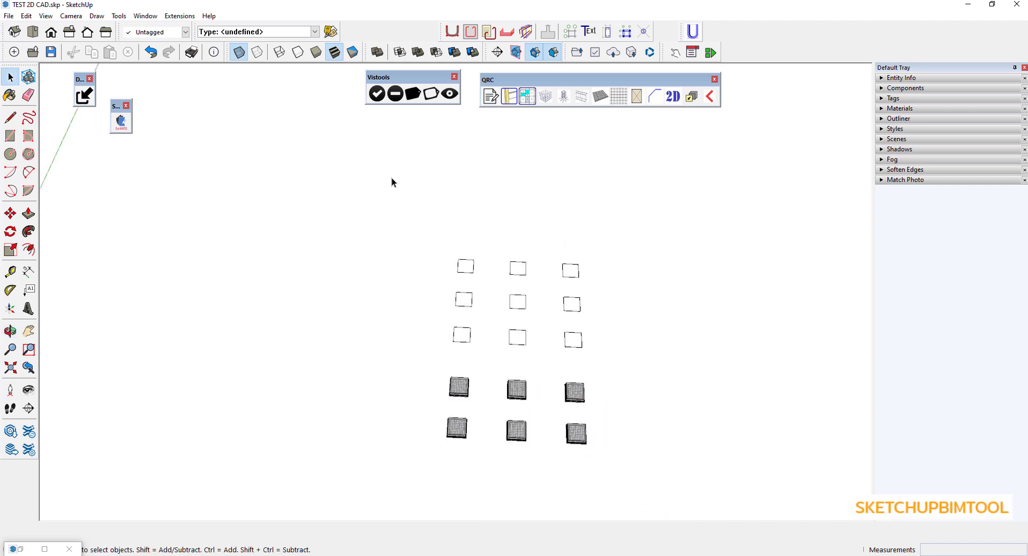
Assign the nine selected footing outlines as Foot type F1 in QRC Project.
left_click_drag(401, 215, 649, 367)
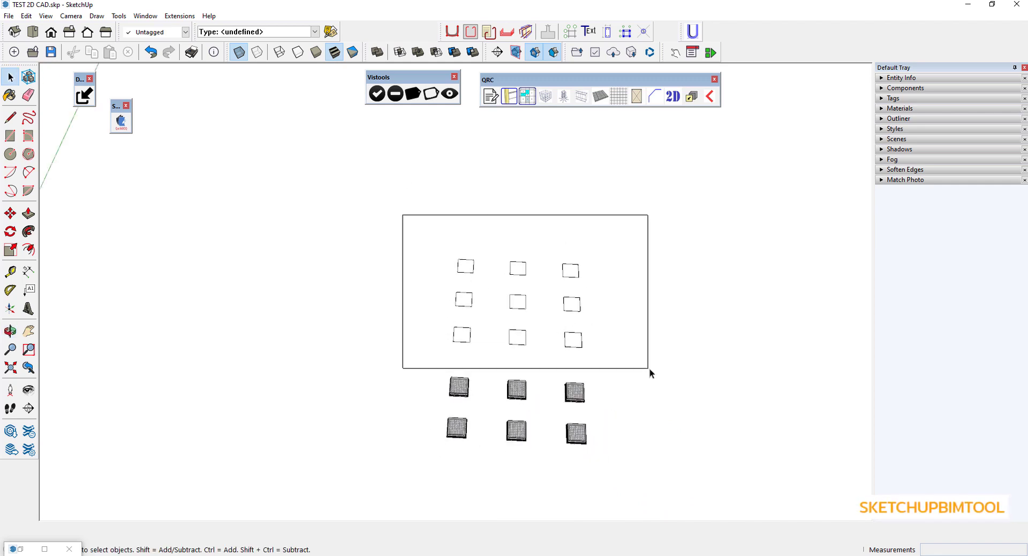
left_click(527, 99)
left_click(262, 101)
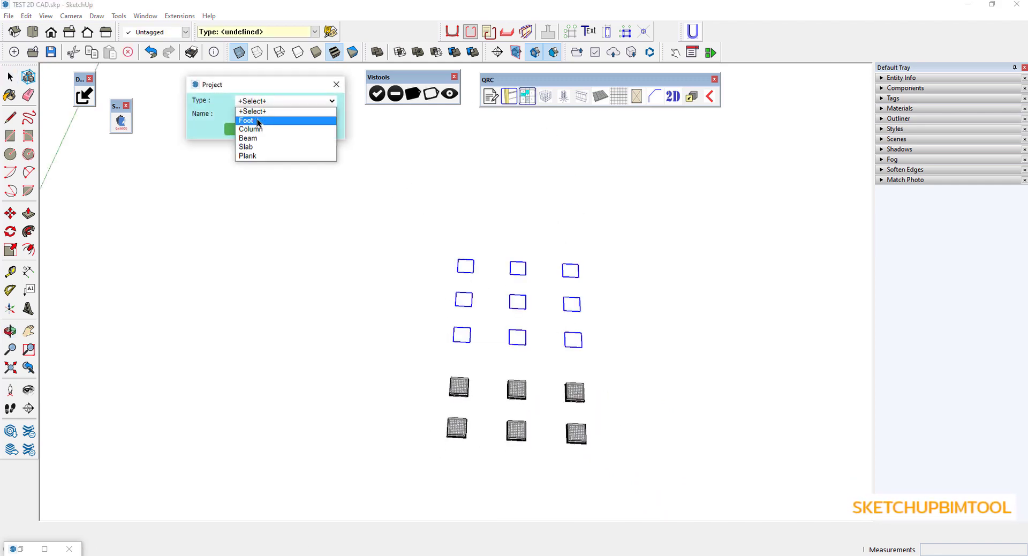
left_click(259, 120)
left_click(258, 132)
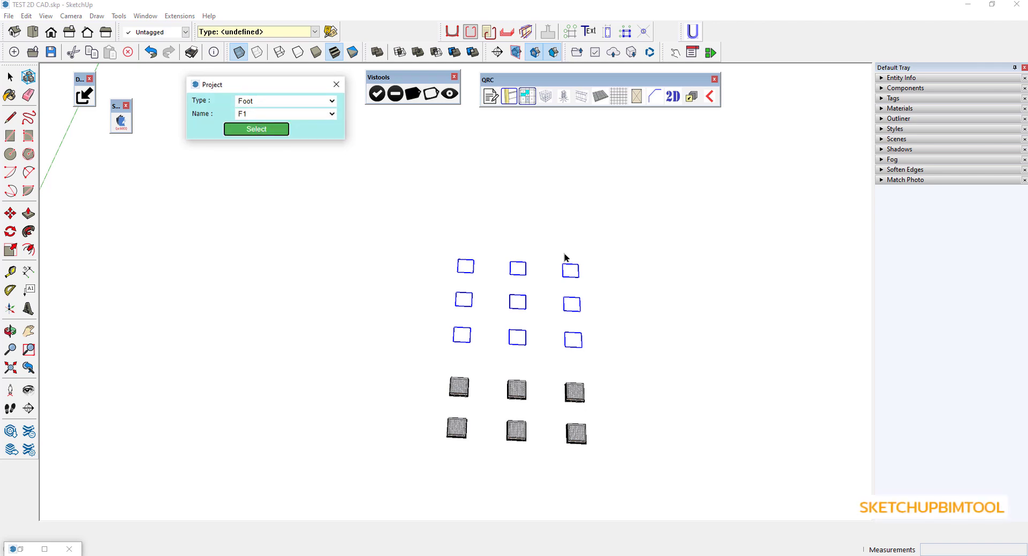
mouse_move(258, 134)
middle_mouse_down()
mouse_move(342, 185)
mouse_move(317, 209)
mouse_move(342, 230)
mouse_move(374, 209)
middle_mouse_up()
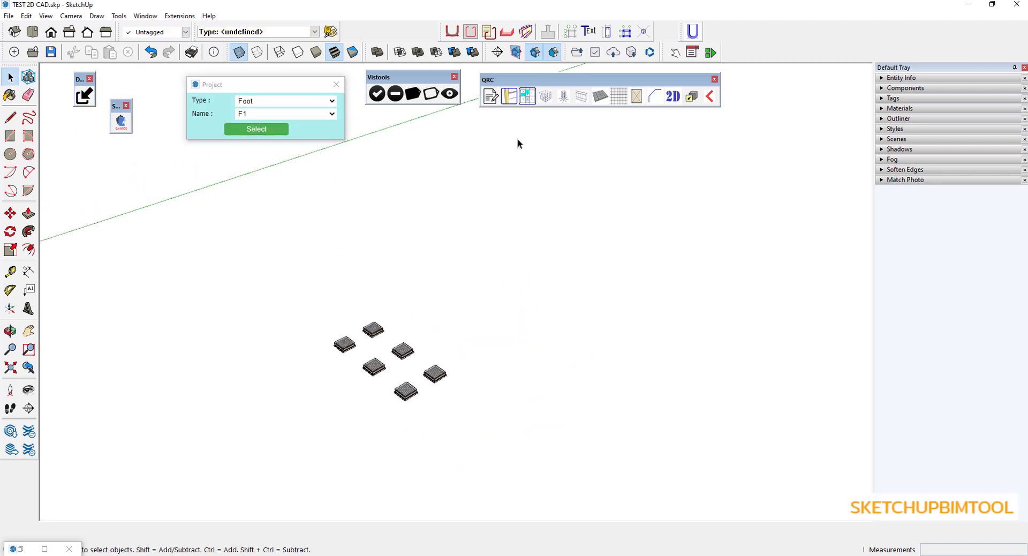
Generate all F1 footings with Draw All Foot, replacing the existing ones.
left_click(546, 97)
left_click(503, 310)
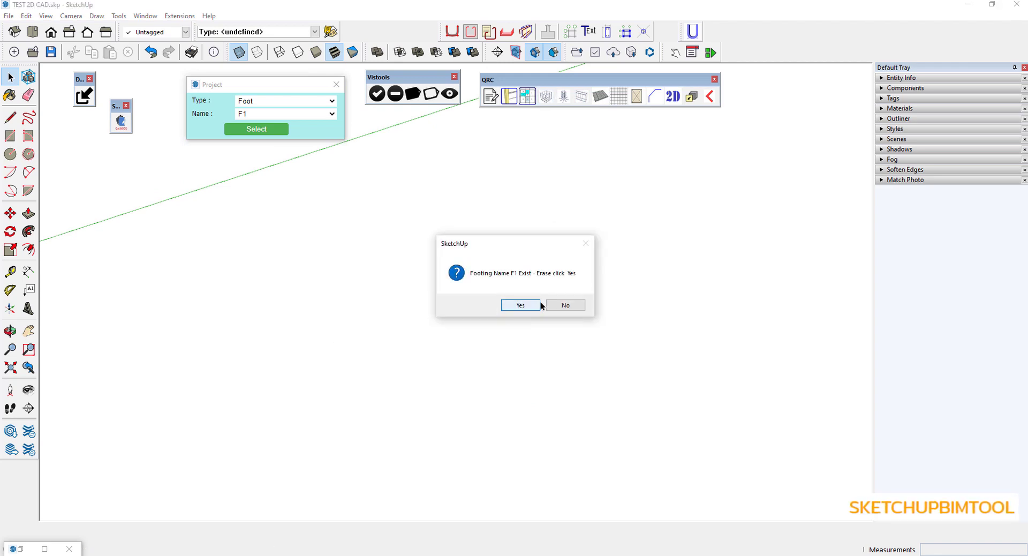
left_click(538, 304)
left_click(529, 306)
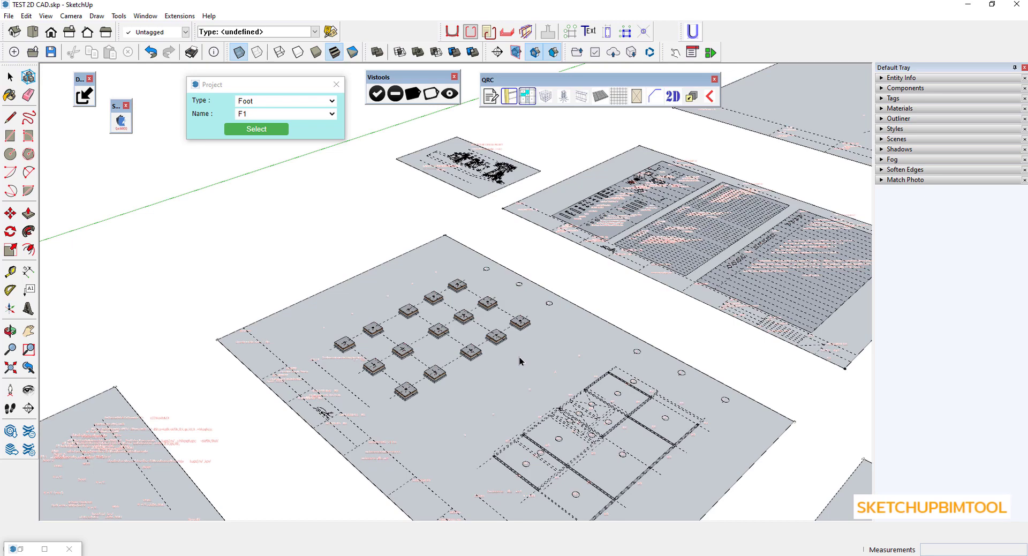
mouse_move(519, 356)
middle_mouse_down()
mouse_move(474, 338)
mouse_move(532, 317)
mouse_move(539, 230)
middle_mouse_up()
Hide the selected drawing sheets and orbit to a side view of the footings.
right_click(572, 299)
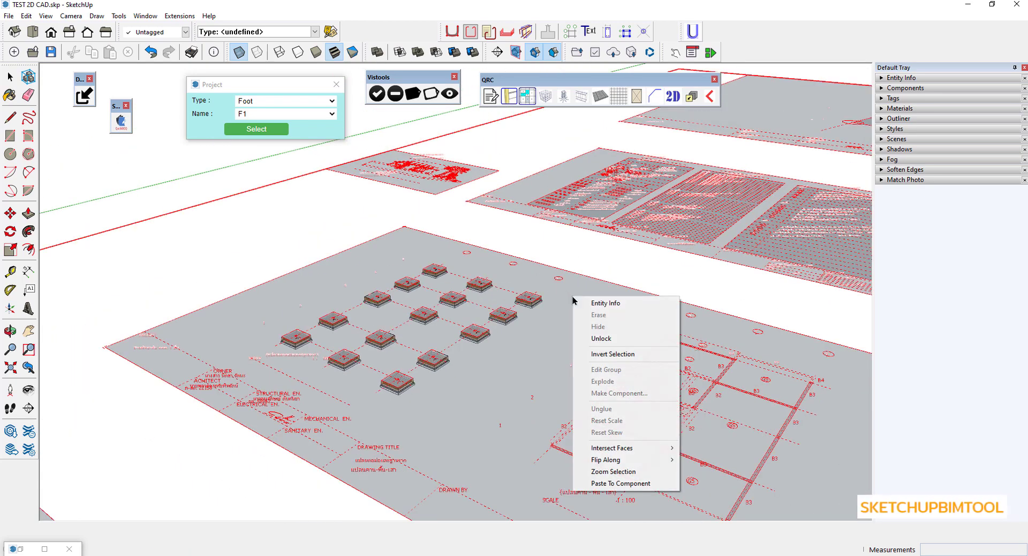
left_click(395, 93)
scroll(425, 356, "up", 3)
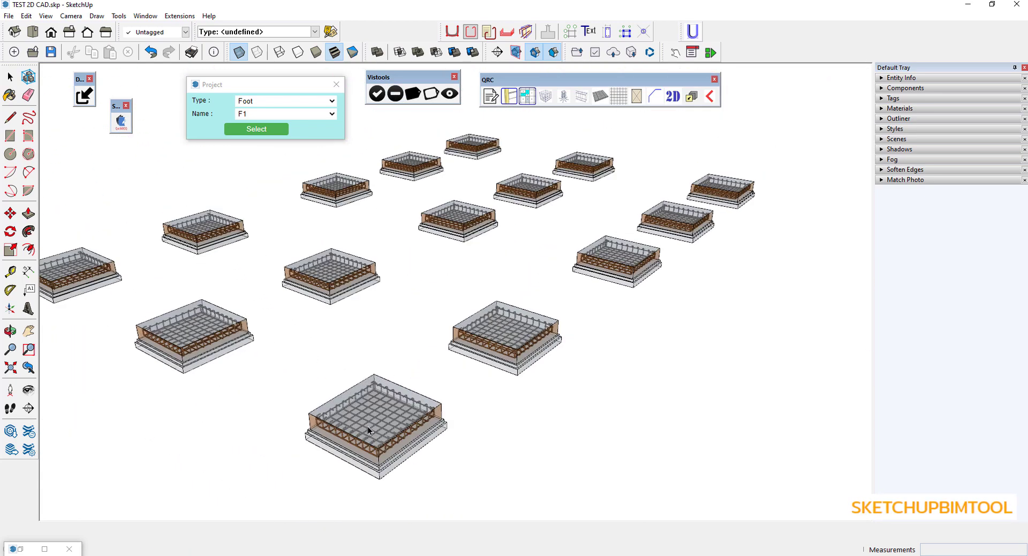
scroll(367, 428, "up", 3)
mouse_move(367, 430)
middle_mouse_down()
mouse_move(339, 344)
mouse_move(469, 280)
mouse_move(421, 336)
mouse_move(458, 298)
mouse_move(583, 292)
mouse_move(596, 303)
mouse_move(451, 337)
mouse_move(452, 360)
mouse_move(394, 390)
mouse_move(406, 378)
middle_mouse_up()
scroll(419, 337, "up", 3)
scroll(417, 339, "up", 3)
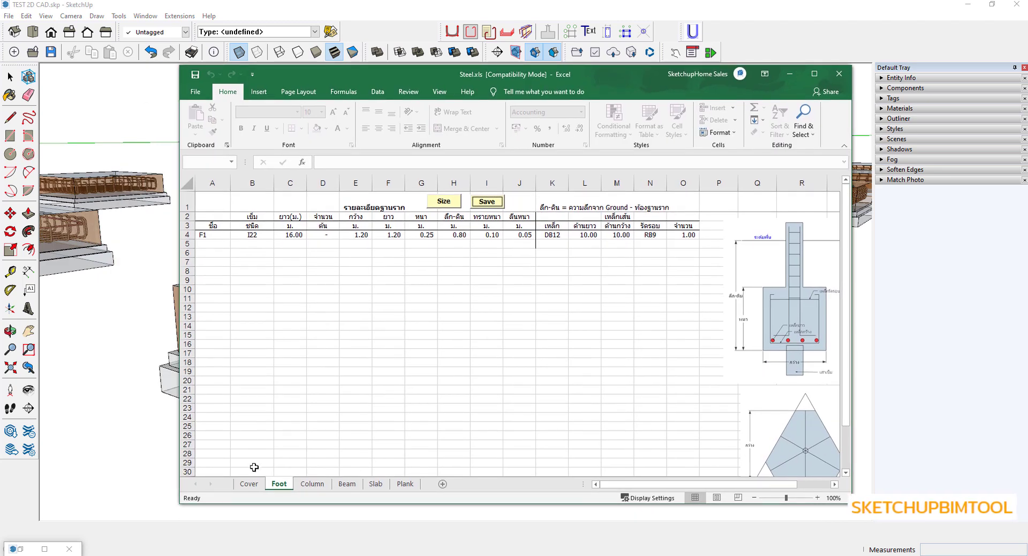
Change the footing concrete cover in Cover sheet cell E3 to 7.5 cm.
left_click(248, 484)
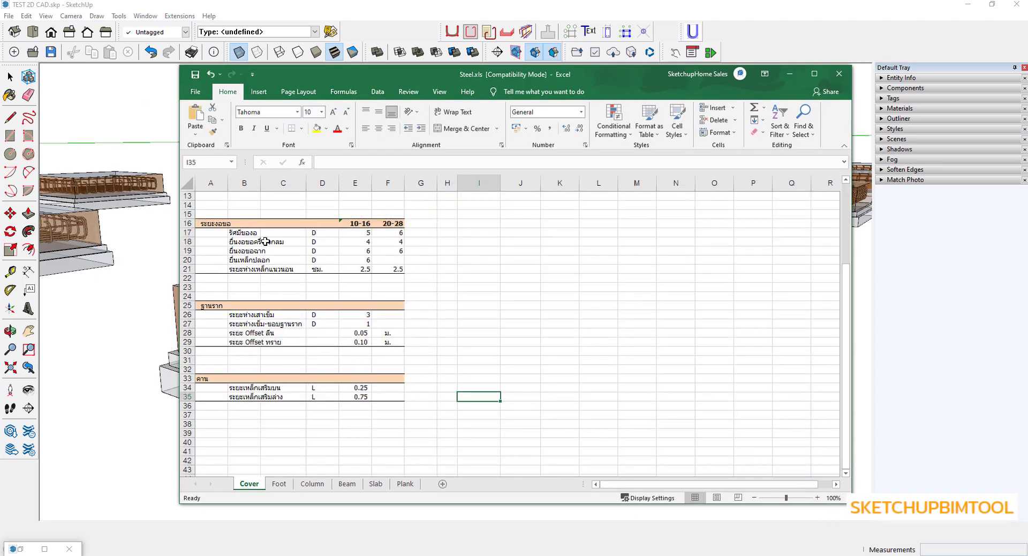
scroll(314, 359, "up", 4)
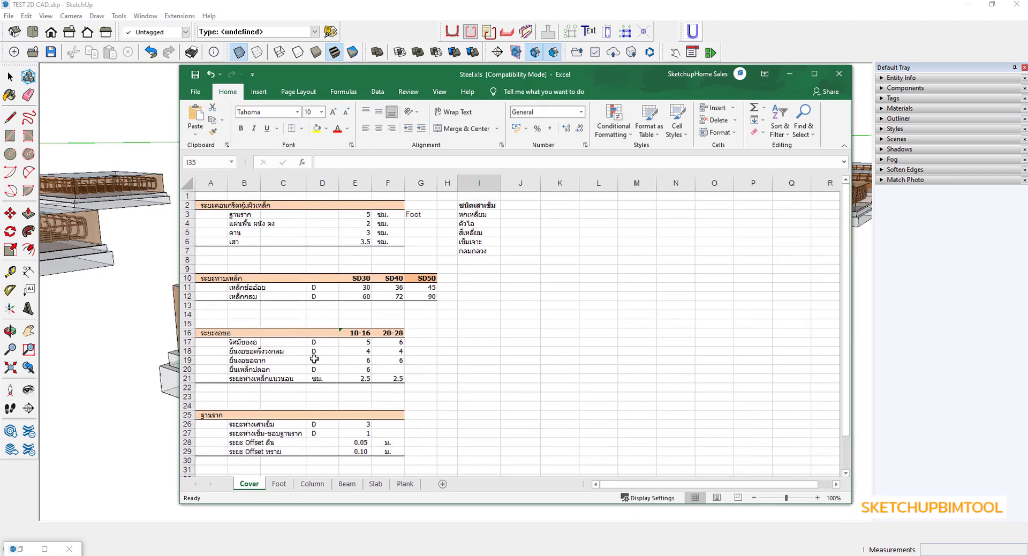
left_click(361, 216)
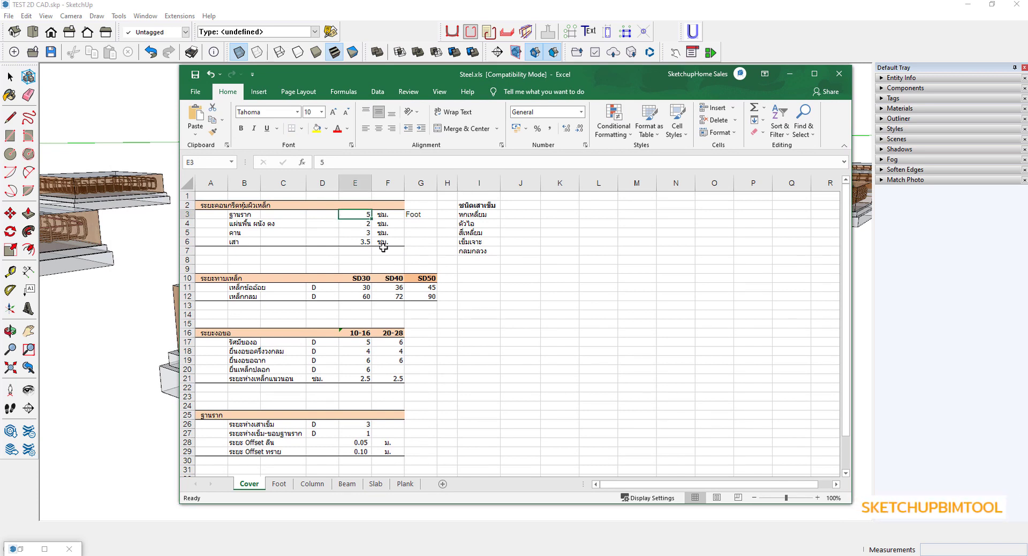
type("7.")
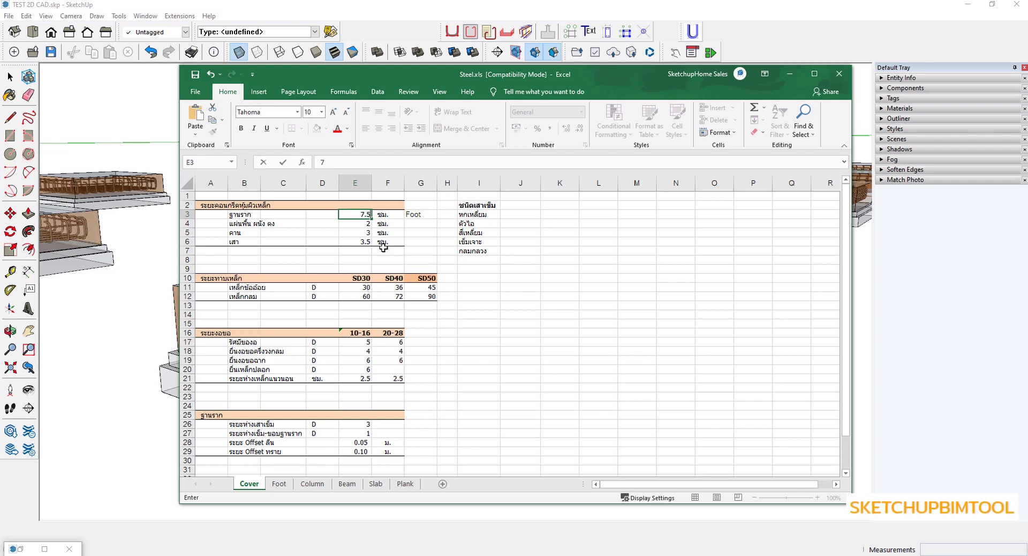
left_click(512, 310)
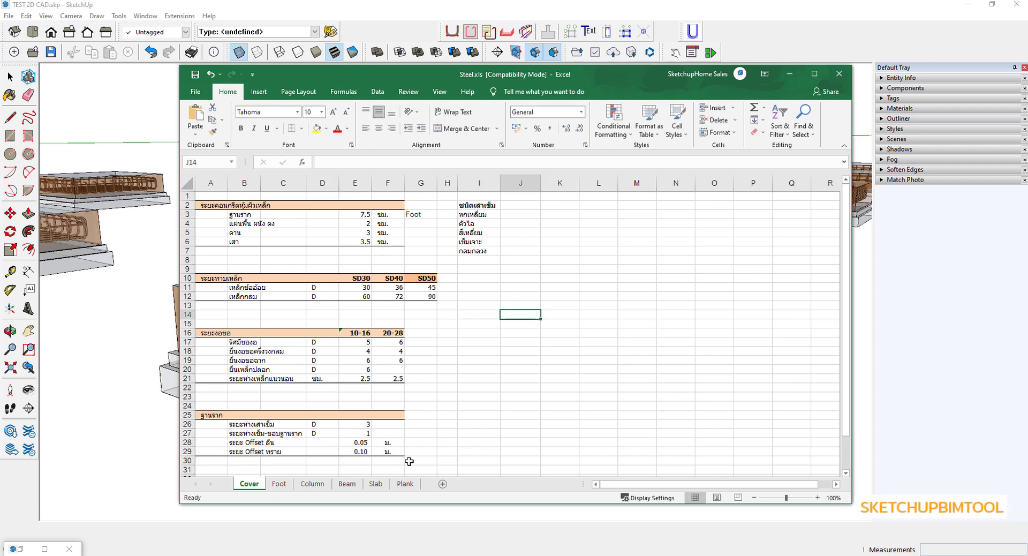
Save the Foot sheet data back to the SketchUp model.
left_click(279, 483)
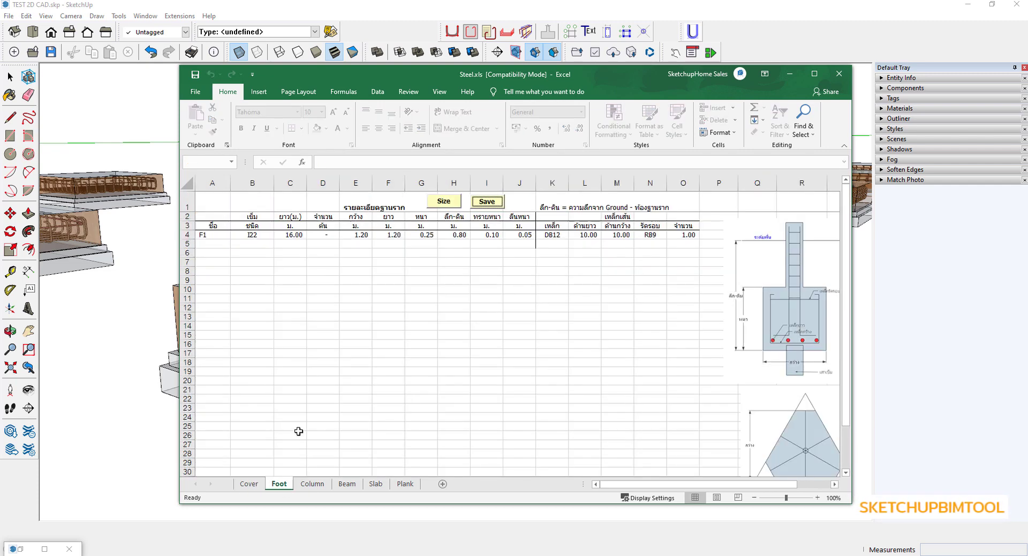
left_click(472, 201)
mouse_move(517, 307)
middle_mouse_down()
mouse_move(459, 390)
mouse_move(452, 386)
middle_mouse_up()
Regenerate all F1 footings with Draw All Foot, replacing the old ones, and inspect from low.
scroll(446, 390, "up", 4)
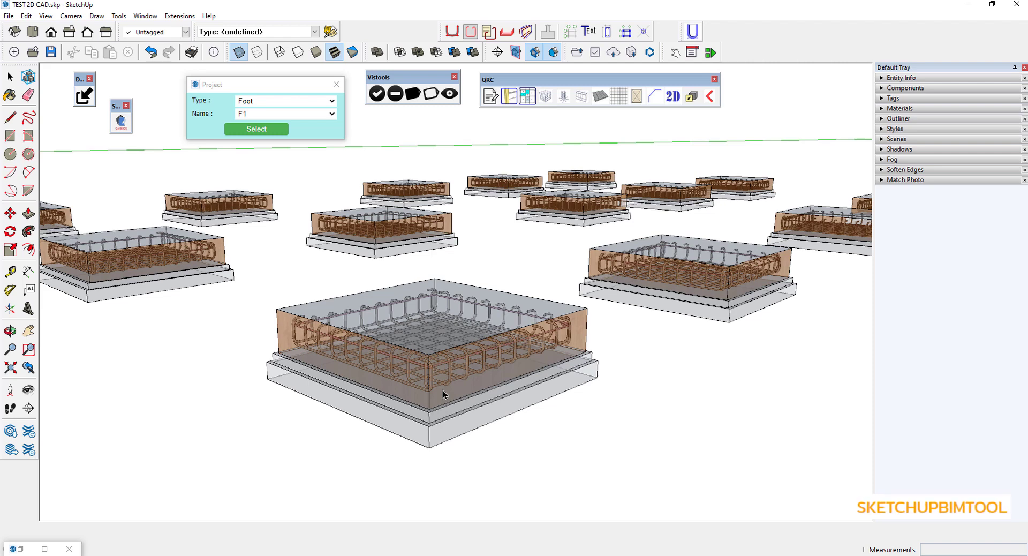
scroll(443, 395, "down", 3)
middle_click_drag(443, 393, 443, 373)
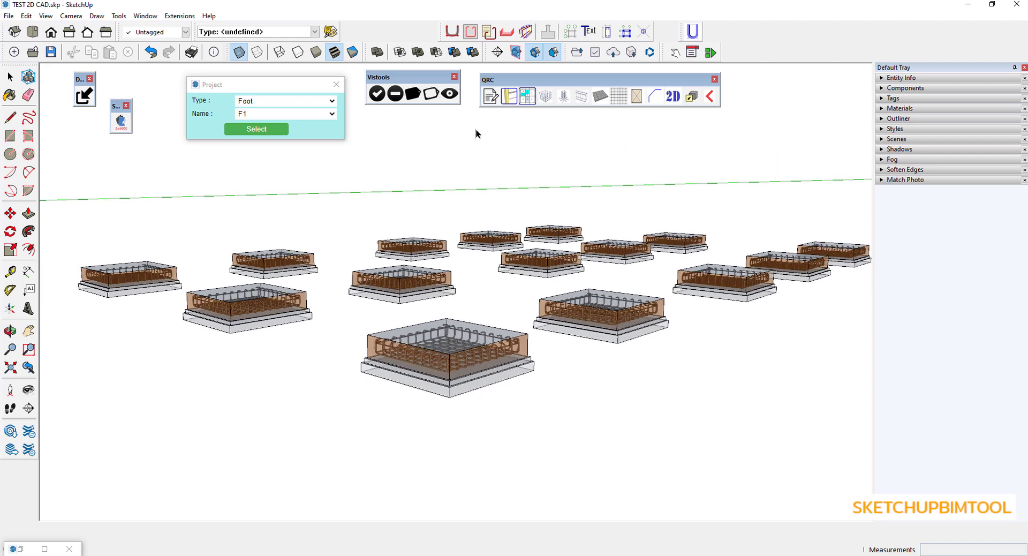
left_click(546, 97)
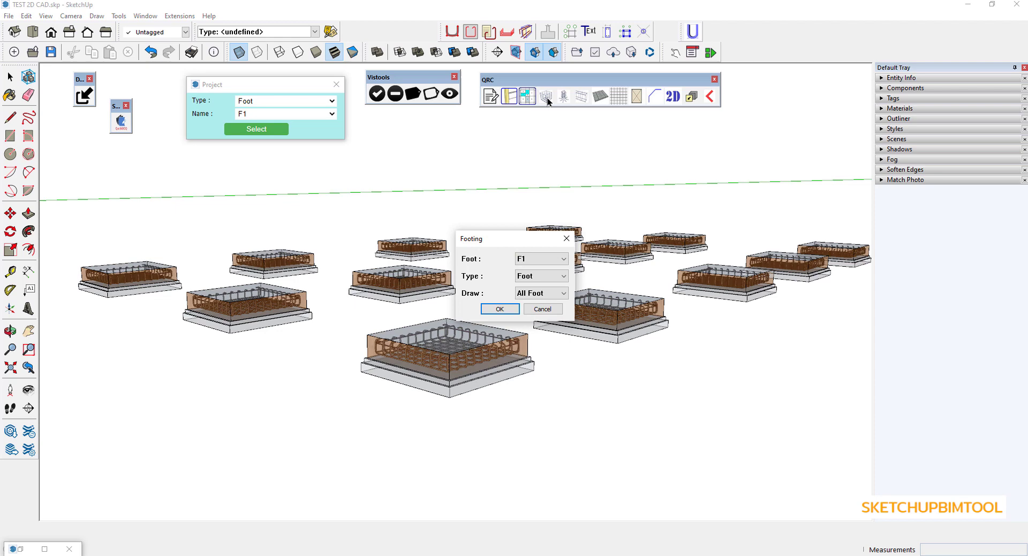
left_click(500, 309)
left_click(508, 308)
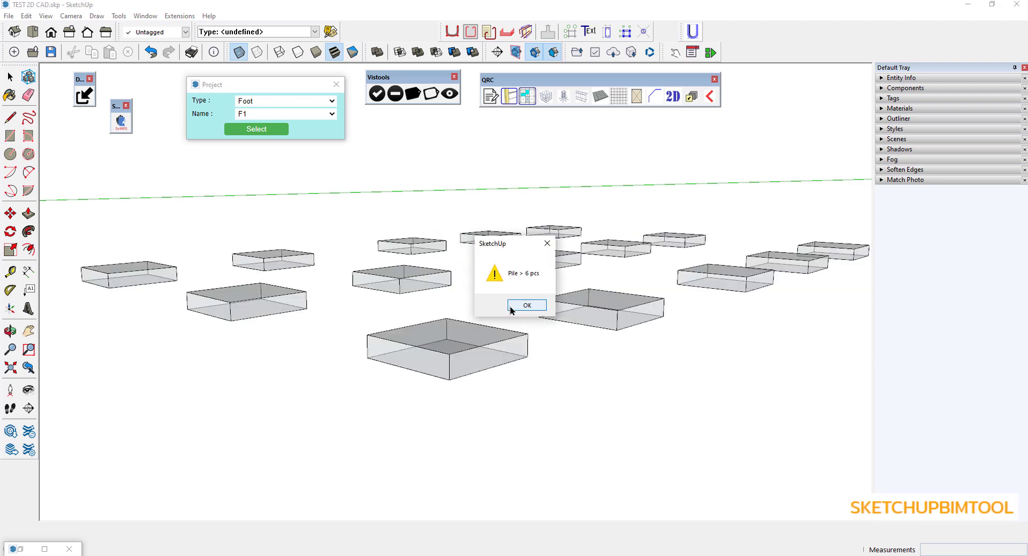
left_click(513, 309)
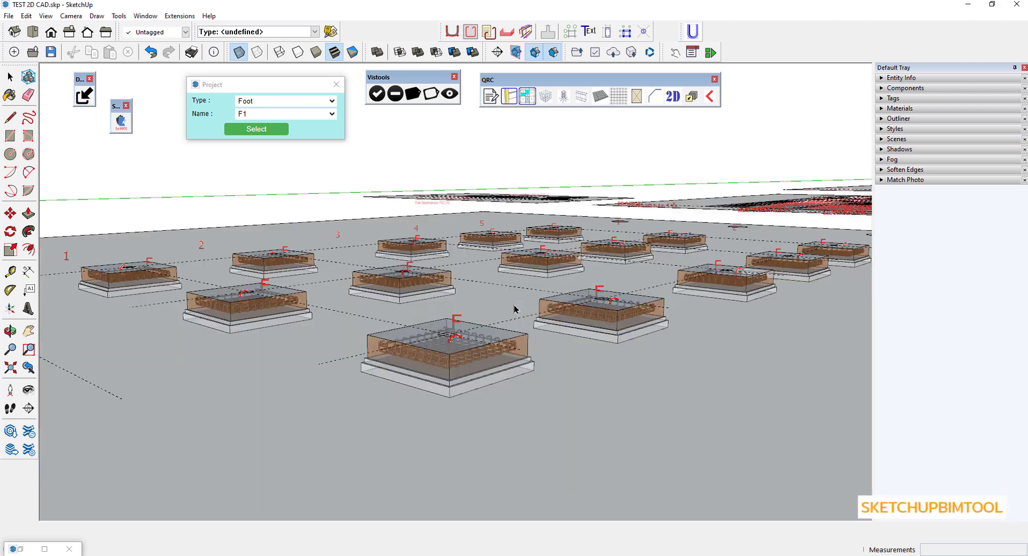
scroll(467, 367, "up", 2)
scroll(455, 363, "up", 3)
scroll(438, 362, "up", 3)
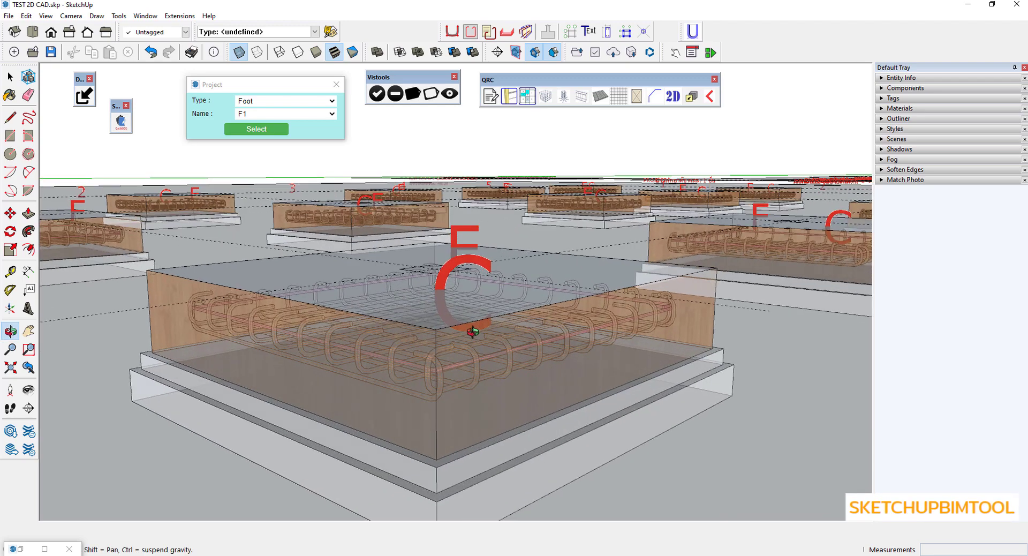
mouse_move(470, 328)
middle_mouse_down()
mouse_move(555, 295)
mouse_move(461, 355)
middle_mouse_up()
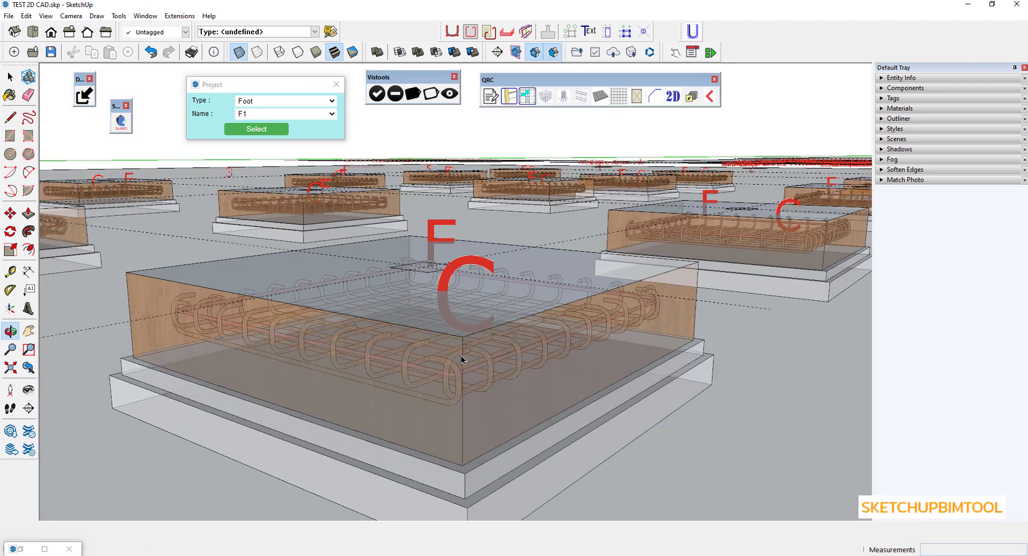
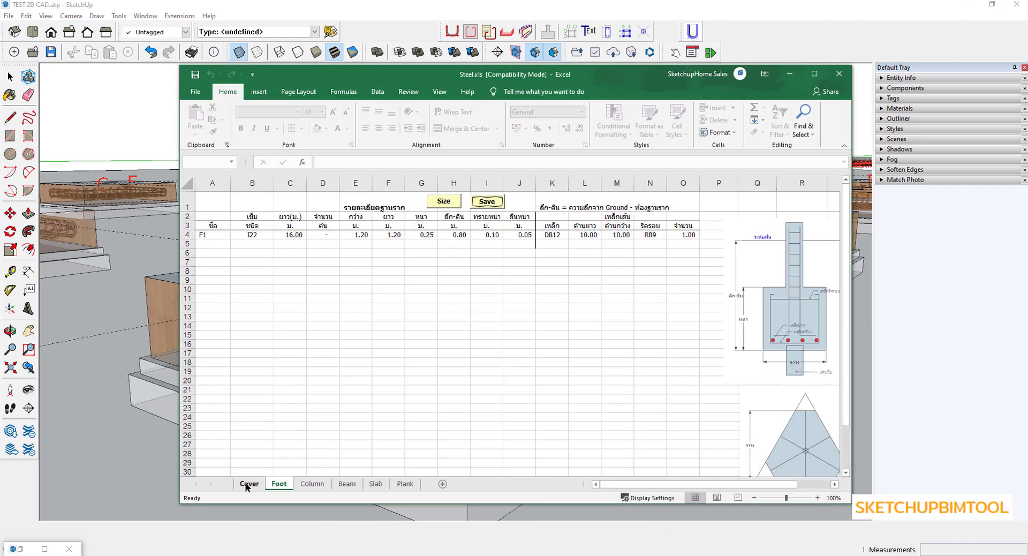
Set the footing concrete cover in Cover sheet cell E3 to 5 cm.
left_click(248, 484)
left_click(356, 216)
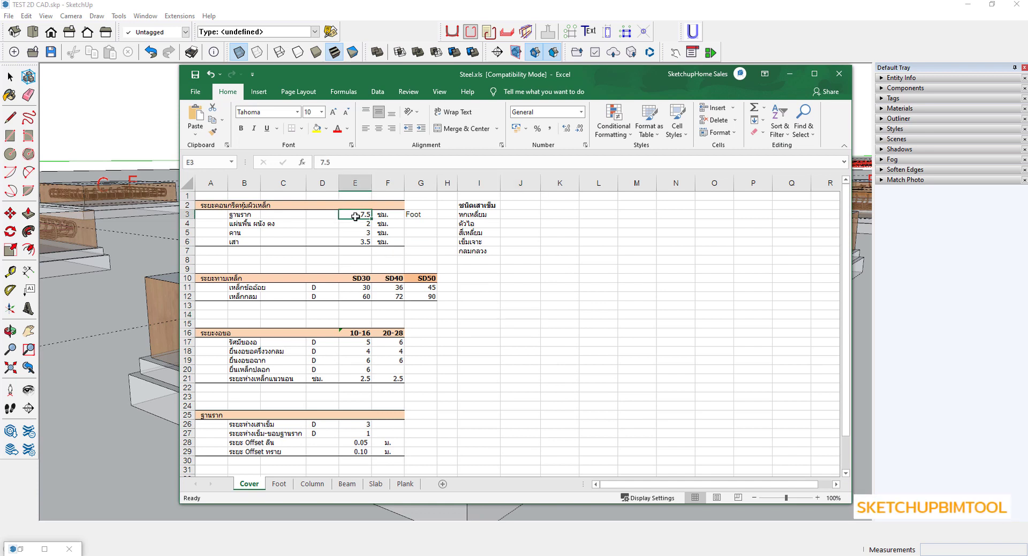
type("5")
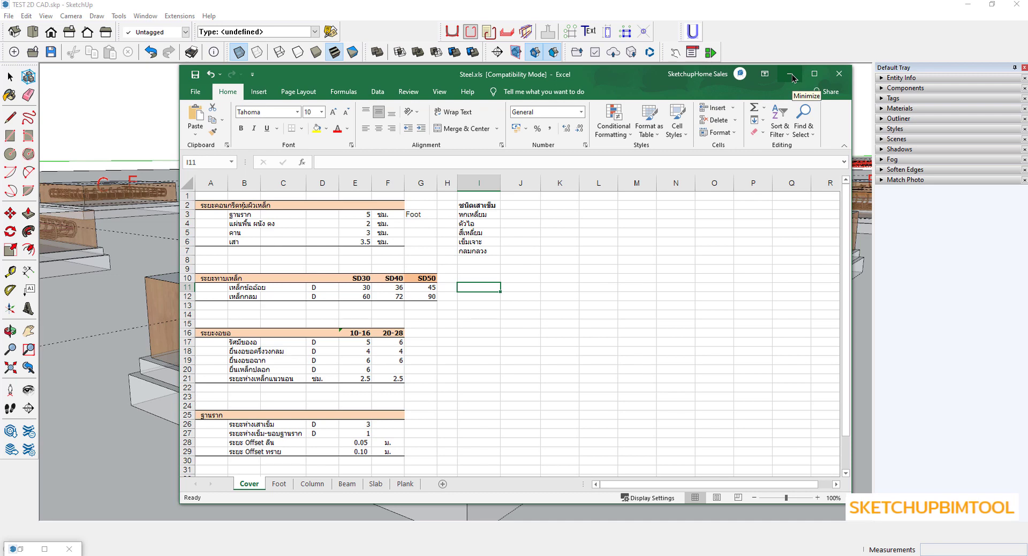
mouse_move(600, 80)
left_mouse_down()
mouse_move(685, 104)
mouse_move(720, 94)
left_mouse_up()
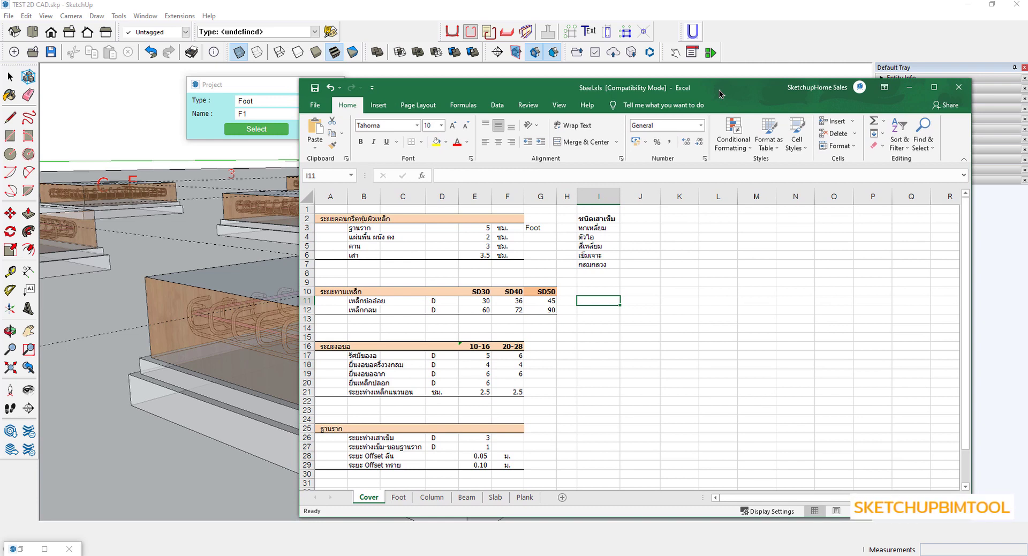
left_click_drag(719, 94, 723, 91)
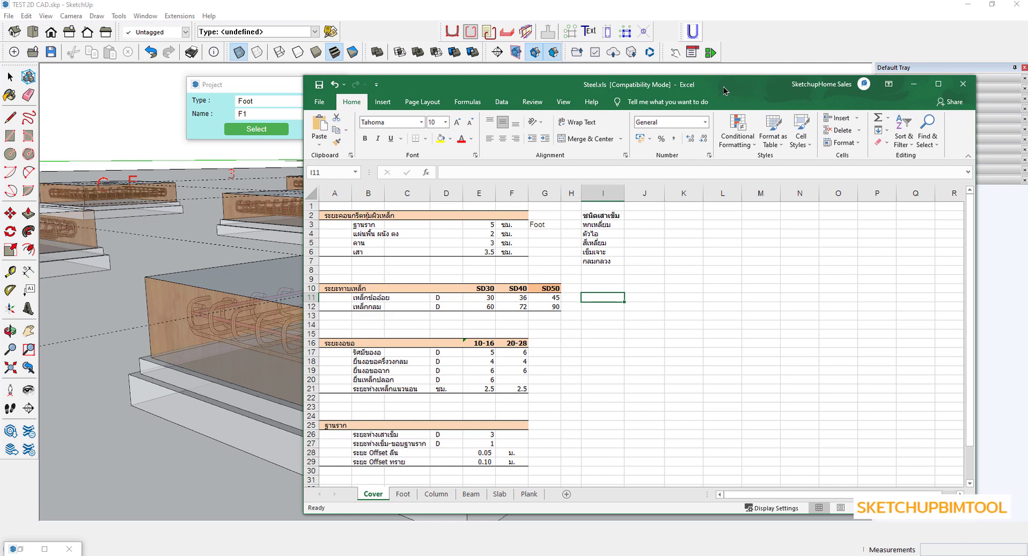
Confirm E3 reads 5, then save the footing data from the Foot sheet and close Excel.
left_click(403, 495)
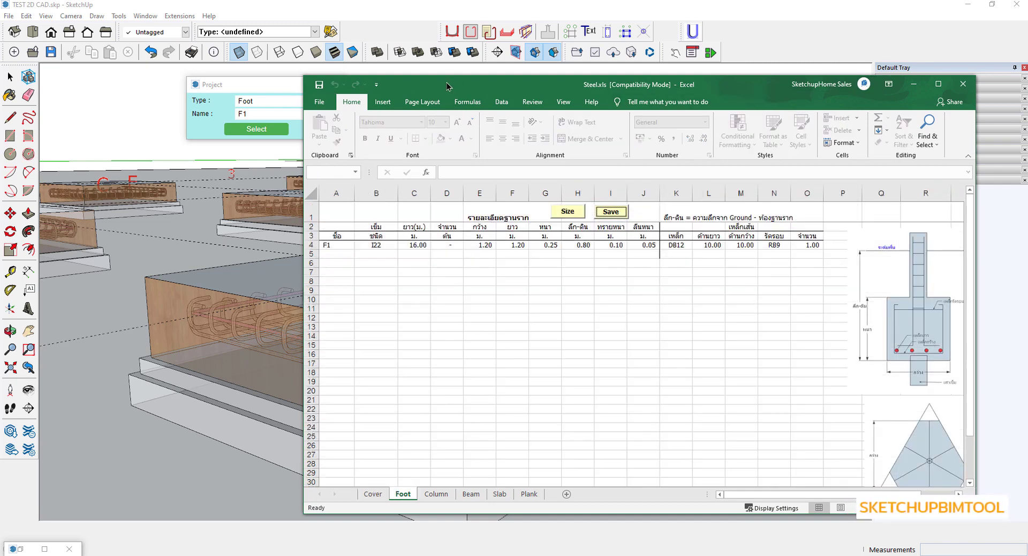
mouse_move(448, 85)
left_mouse_down()
mouse_move(574, 70)
mouse_move(557, 72)
left_mouse_up()
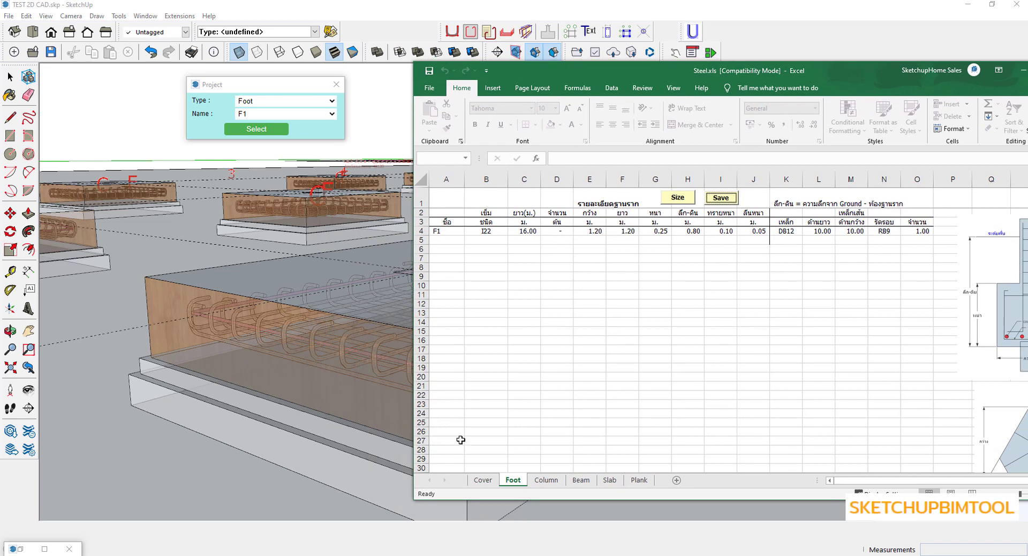
left_click(482, 479)
left_click(601, 210)
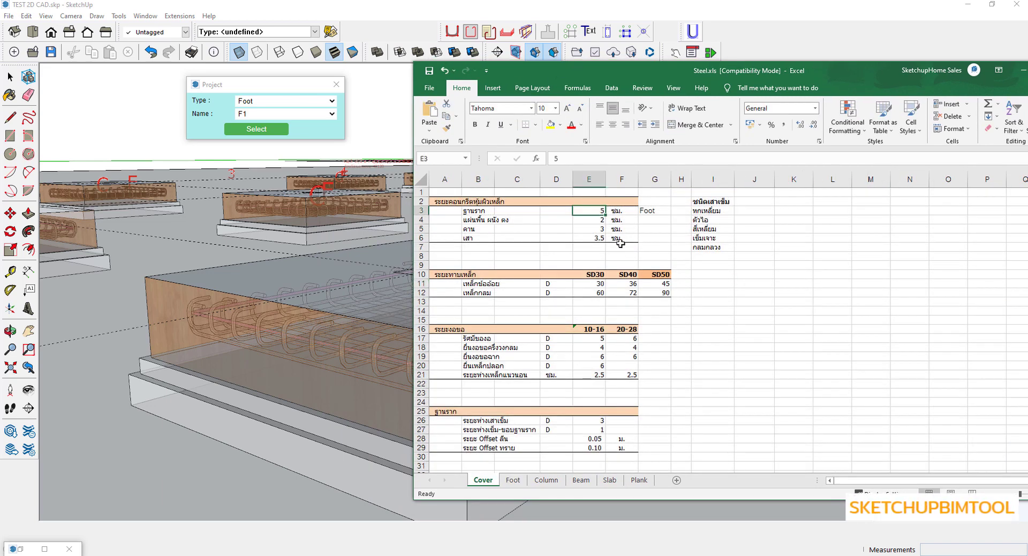
left_click(737, 359)
left_click(513, 479)
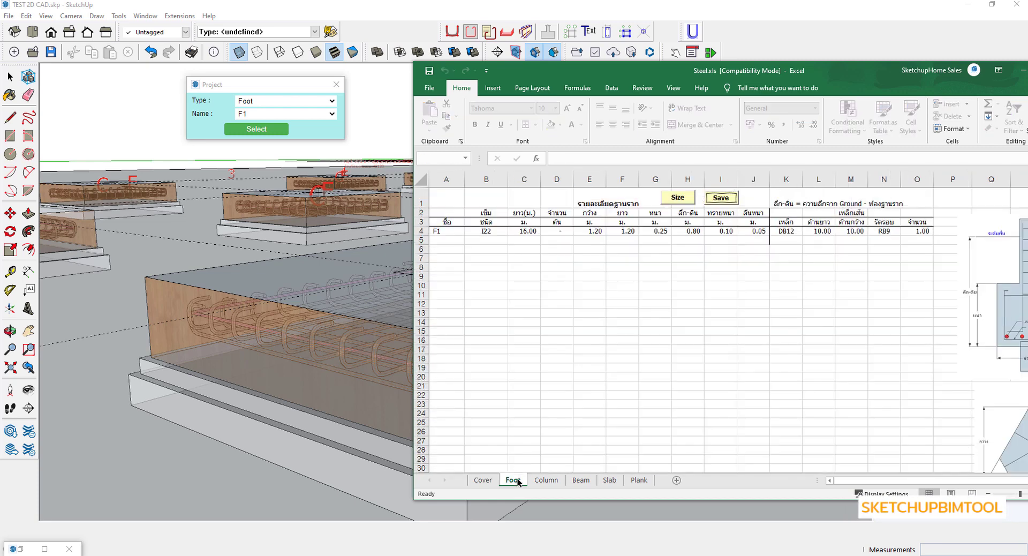
left_click(721, 198)
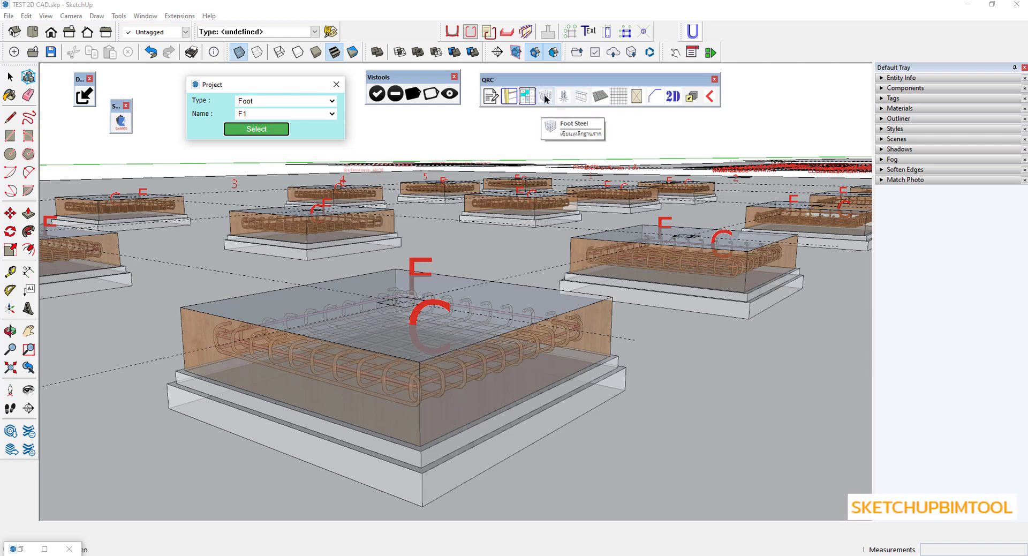
Regenerate QRC Foot Steel, erasing the old F1 and drawing rebar cages on all F1 footings.
left_click(544, 95)
left_click(241, 143)
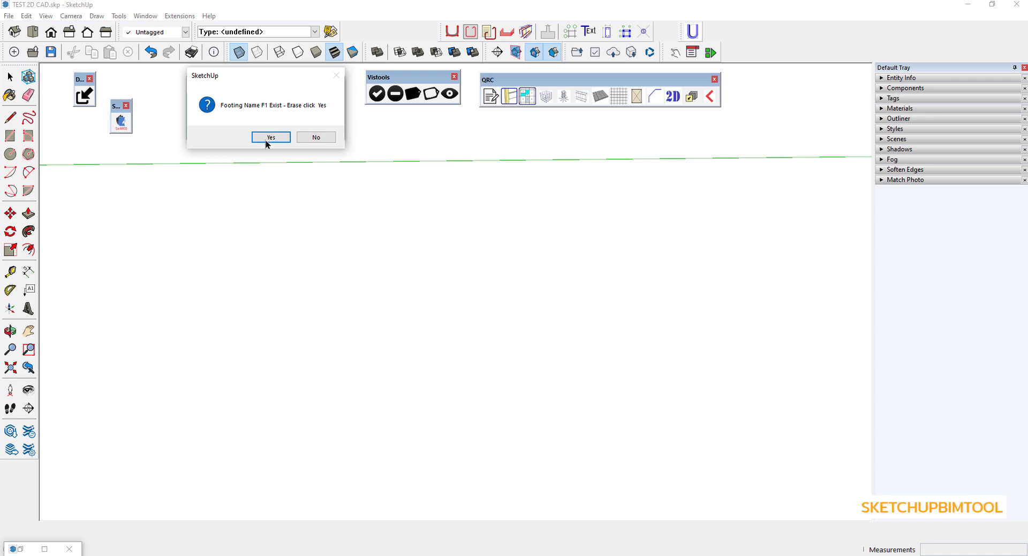
left_click(266, 140)
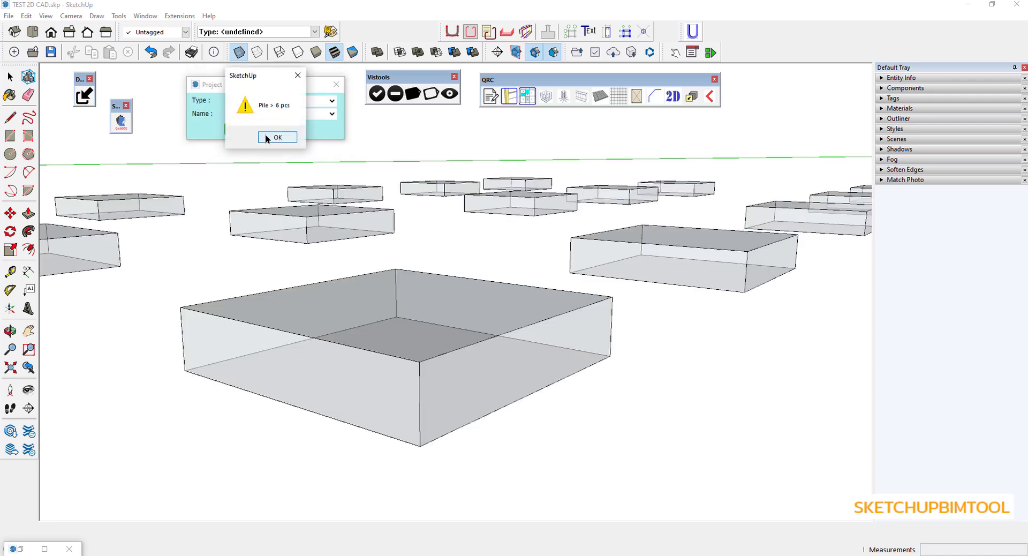
left_click(279, 138)
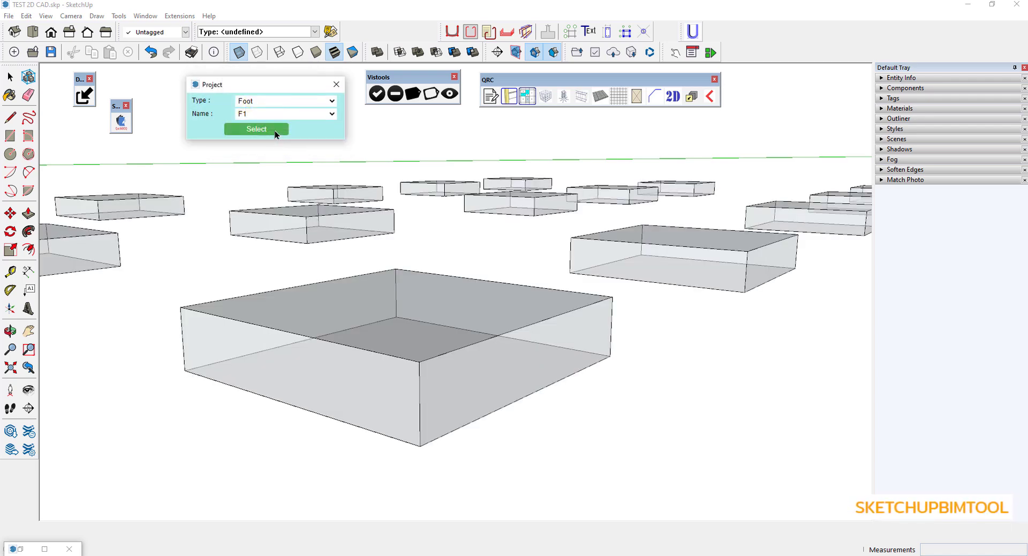
left_click(275, 130)
Orbit over the reinforced footing grid to inspect it and close the Project dialog.
scroll(455, 346, "down", 4)
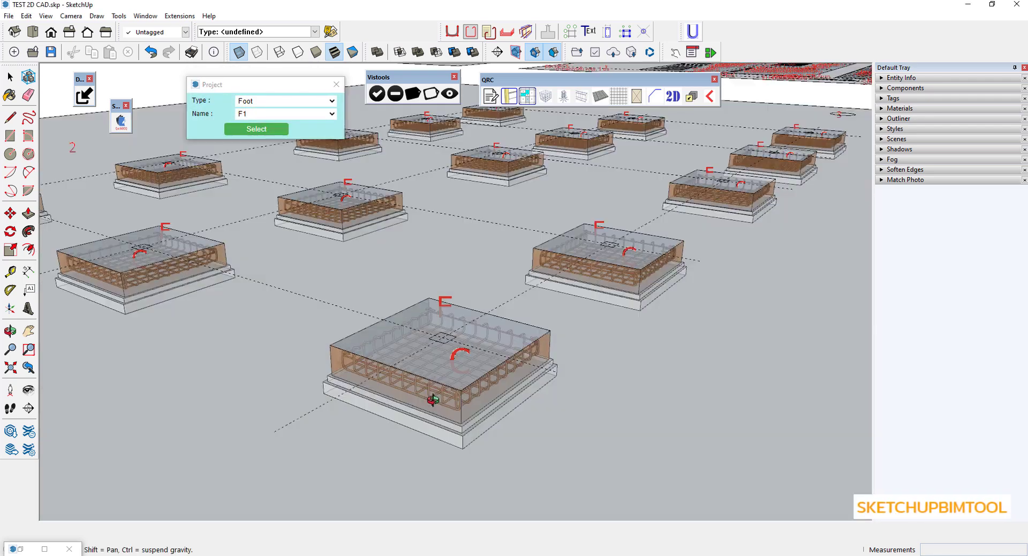
middle_click_drag(428, 395, 452, 441)
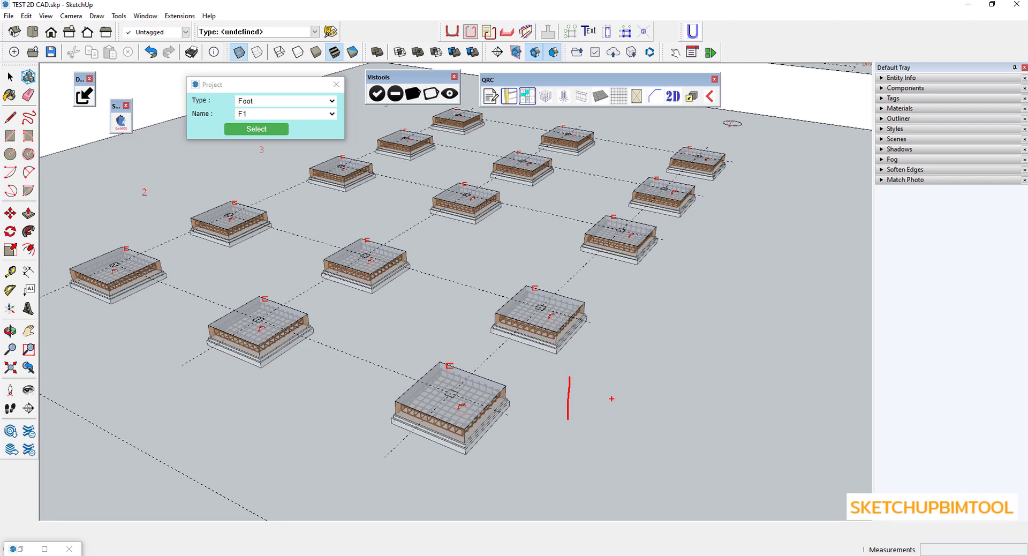
left_click_drag(586, 397, 622, 400)
mouse_move(667, 367)
left_mouse_down()
mouse_move(554, 364)
mouse_move(654, 432)
mouse_move(684, 293)
left_mouse_up()
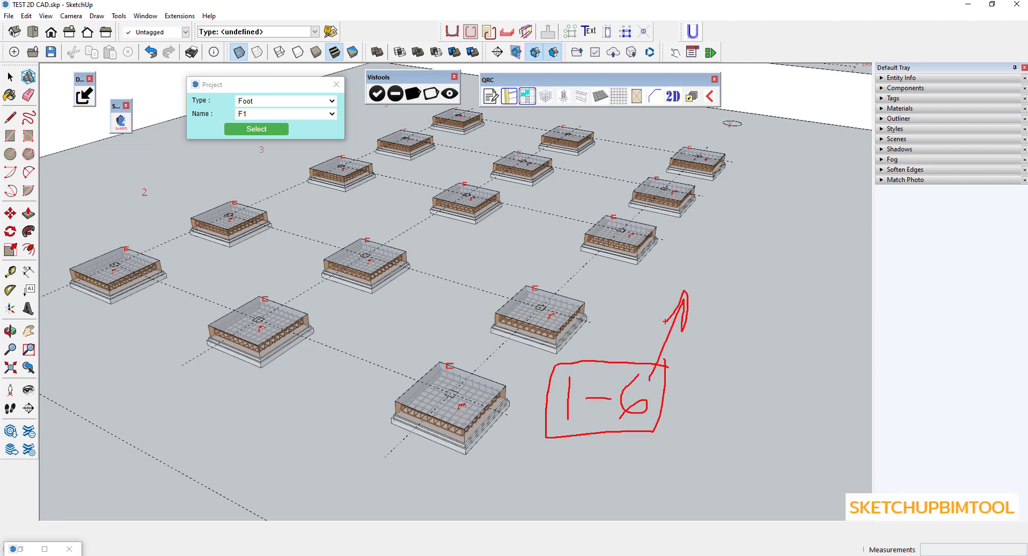
scroll(519, 362, "down", 3)
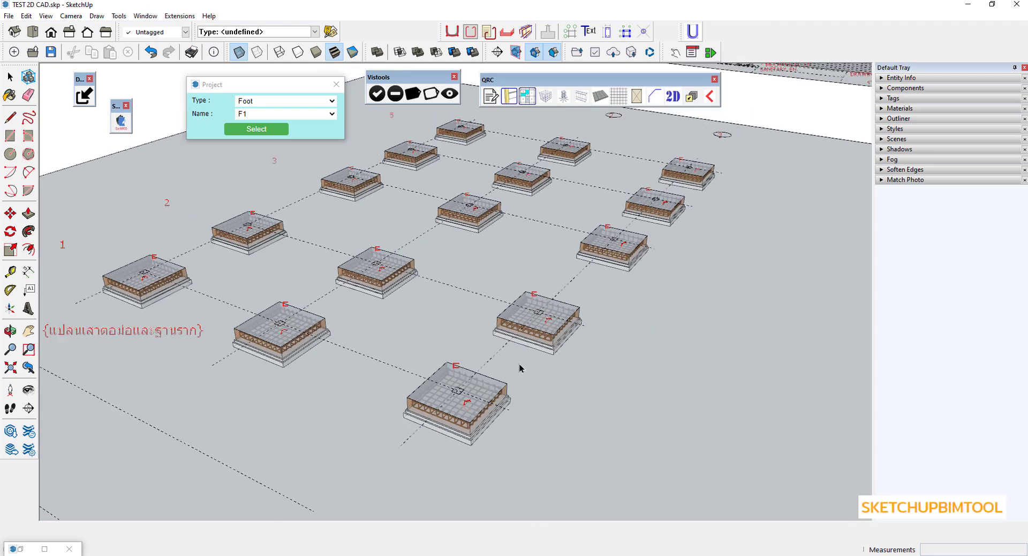
mouse_move(519, 363)
middle_mouse_down()
mouse_move(412, 338)
mouse_move(485, 328)
middle_mouse_up()
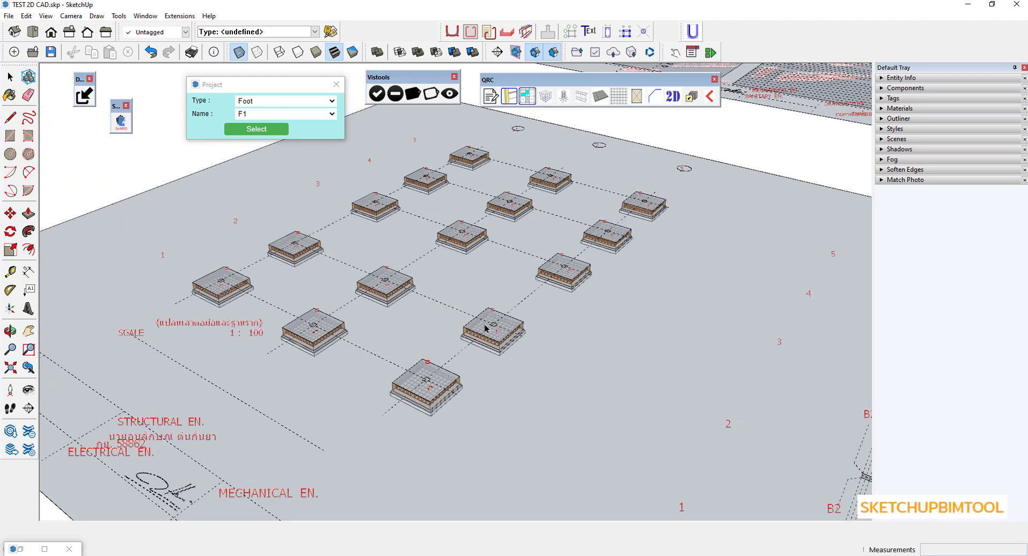
scroll(485, 327, "up", 2)
scroll(381, 436, "down", 3)
middle_click_drag(381, 436, 375, 364)
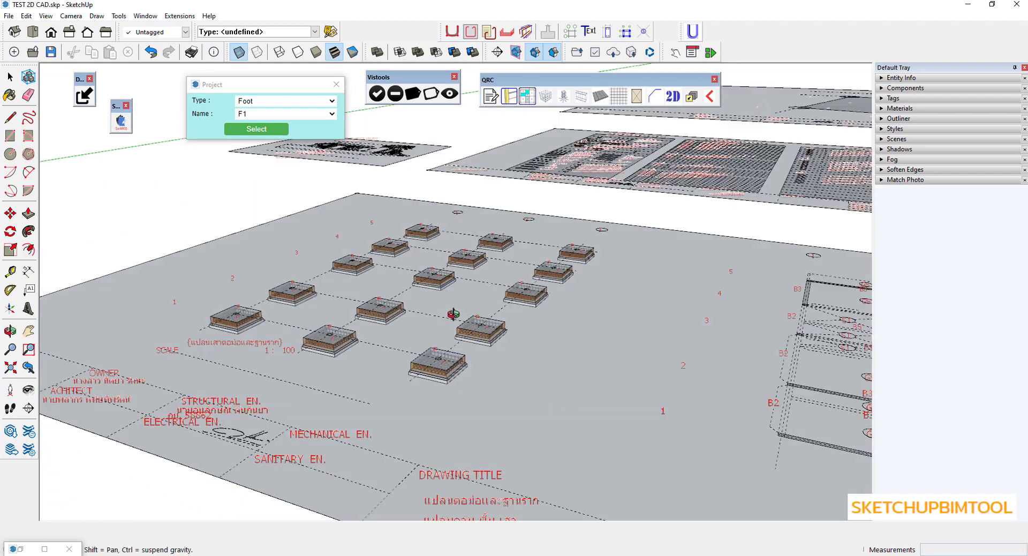
scroll(374, 364, "up", 2)
scroll(421, 356, "up", 2)
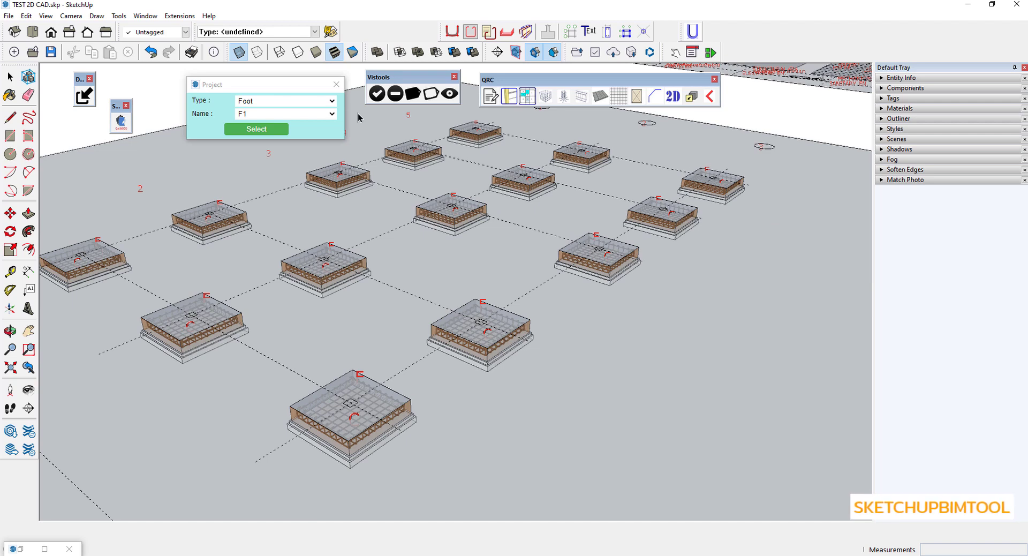
left_click(336, 84)
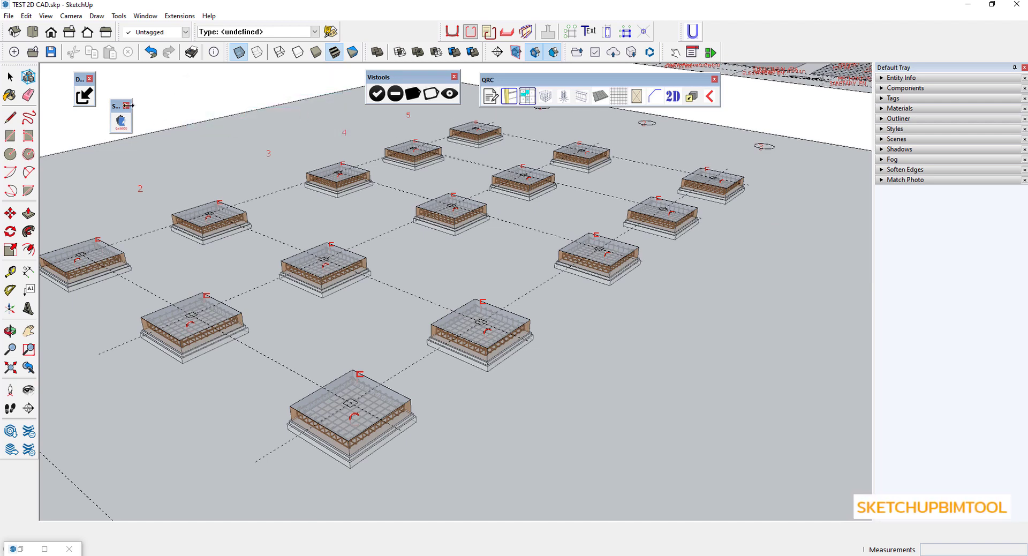
Launch SketchUpBimTool and bring up a widened QuickBOQ report window.
left_click(121, 122)
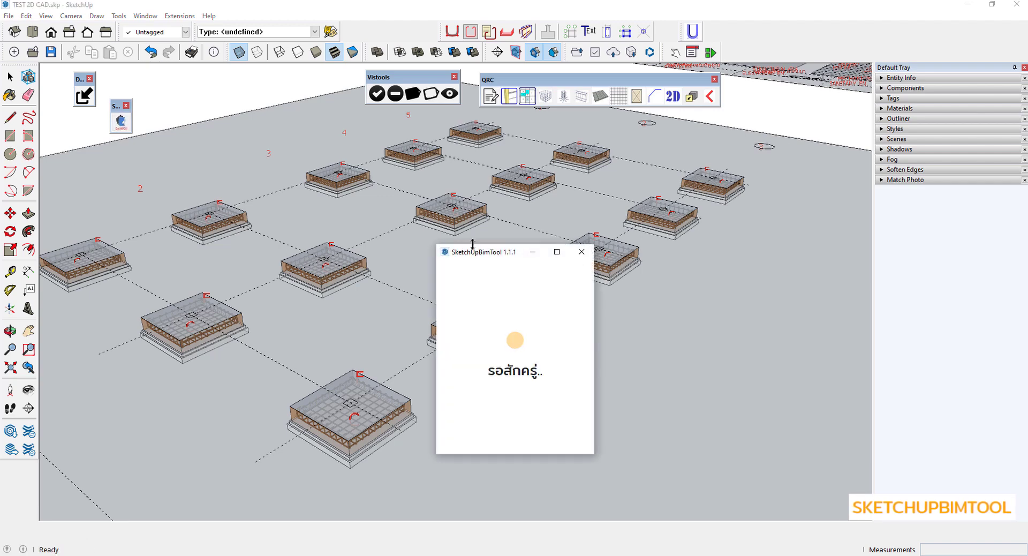
left_click_drag(623, 356, 777, 484)
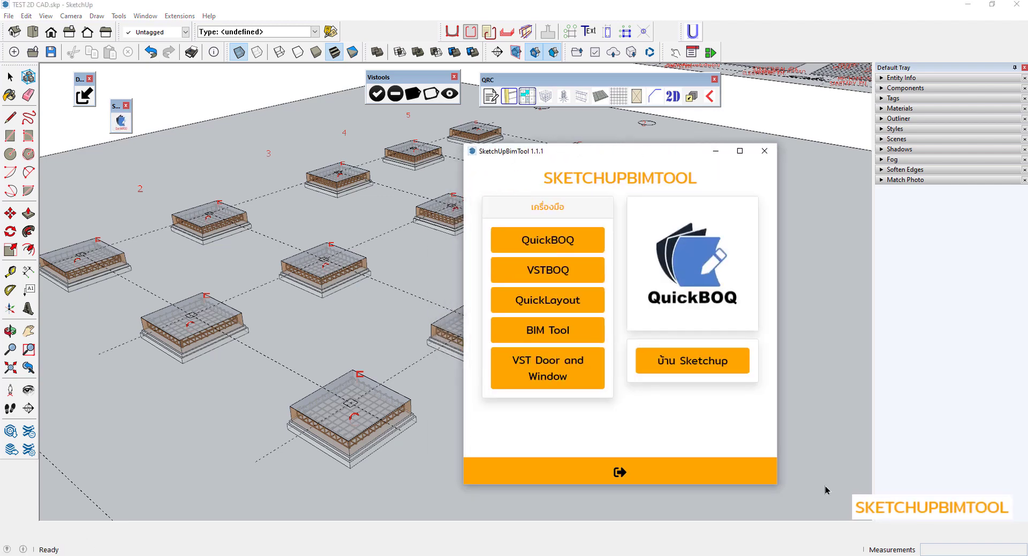
left_click(554, 245)
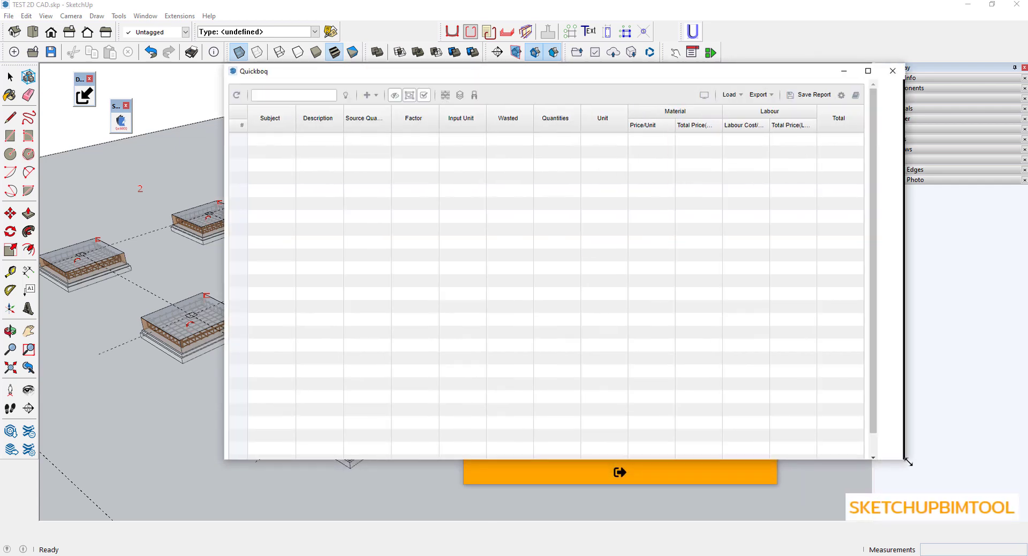
left_click_drag(806, 490, 908, 458)
Add From Model the S-CV-ทรายหยาบ, S-RC-คอนกรีตโครงสร้าง and S-CV-คอนกรีตหยาบ tags and apply.
left_click(376, 96)
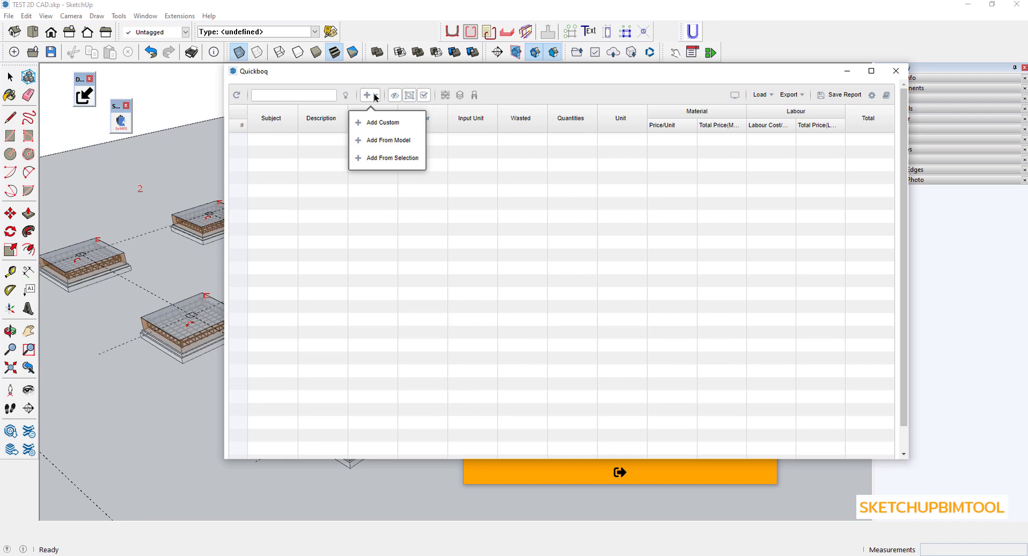
left_click(392, 141)
left_click(561, 170)
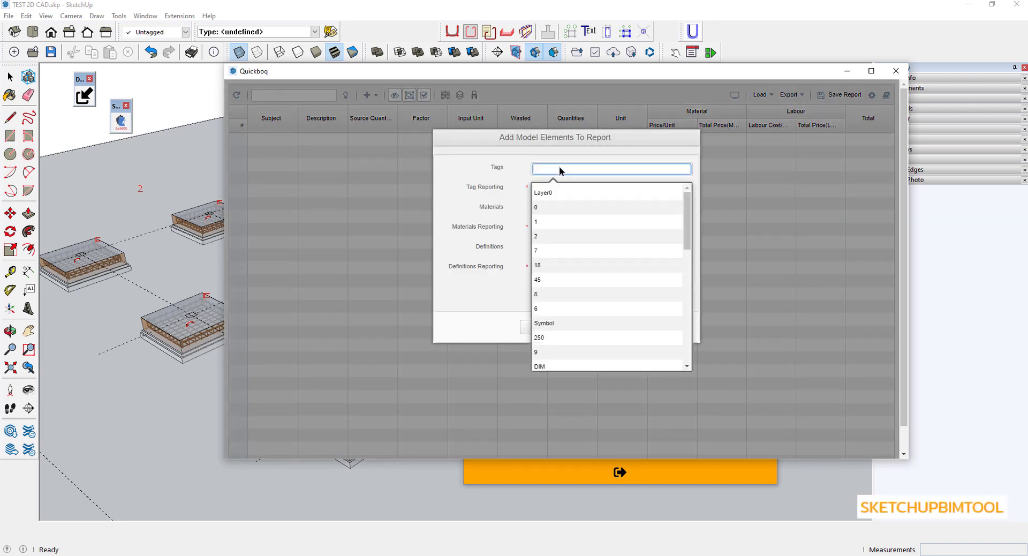
type("ท")
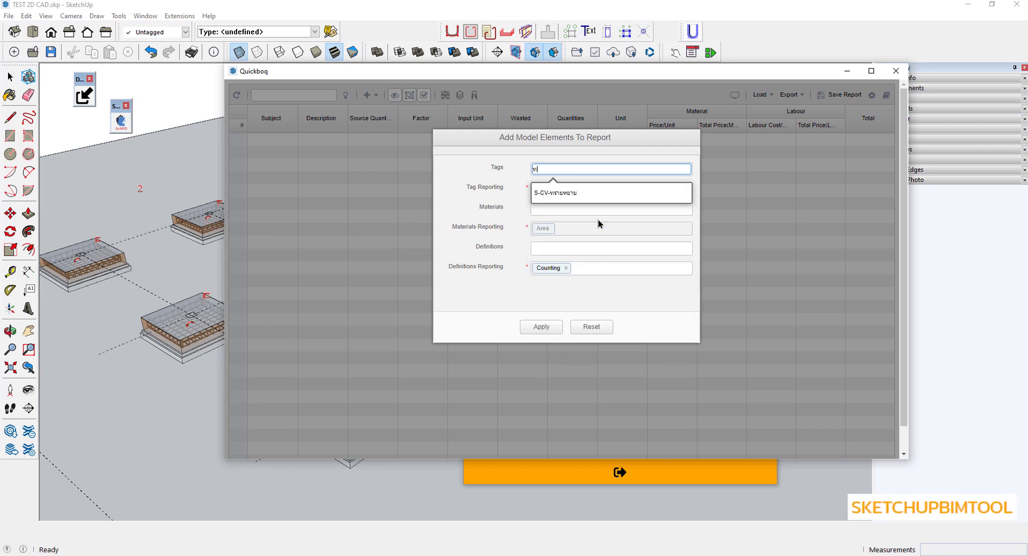
left_click(575, 195)
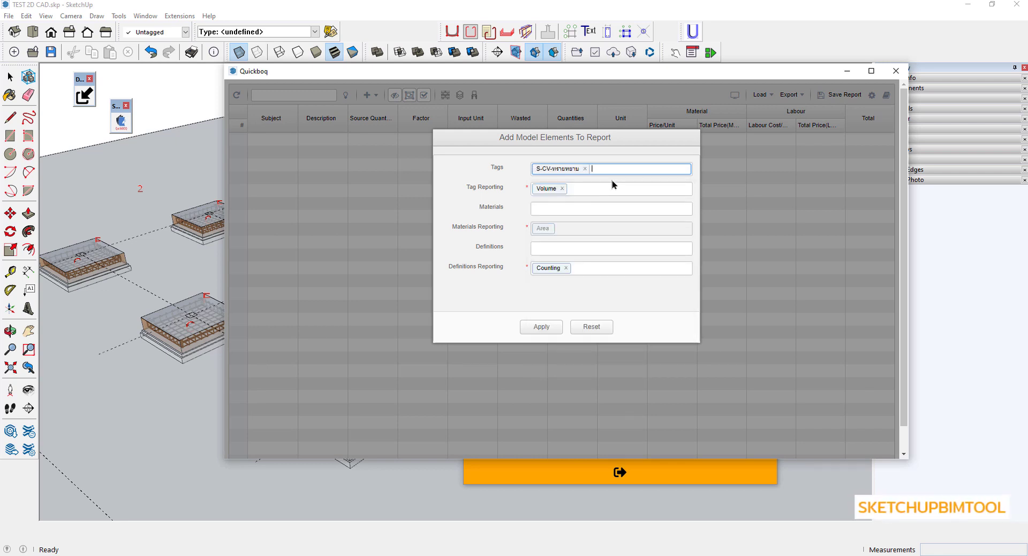
left_click(617, 170)
type("8")
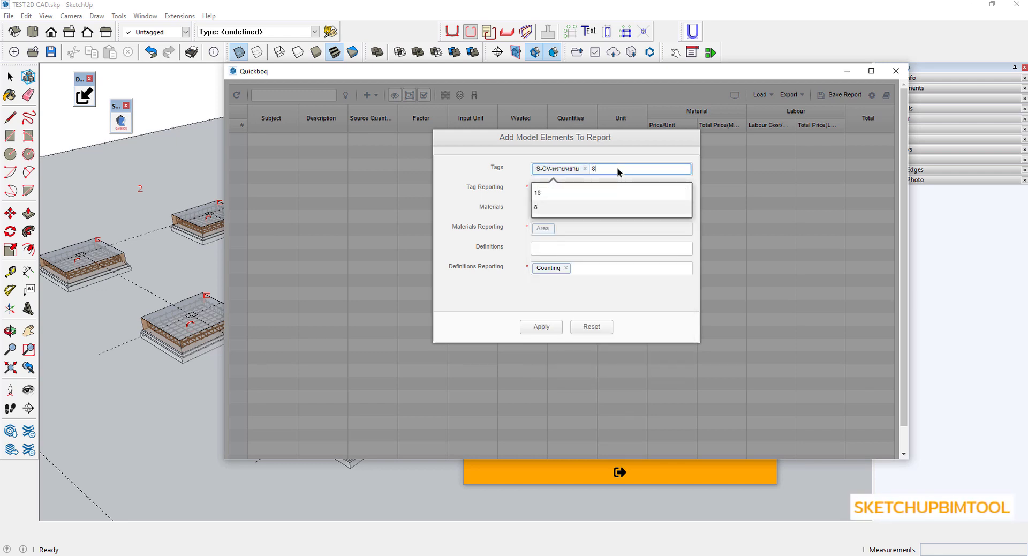
type("ค")
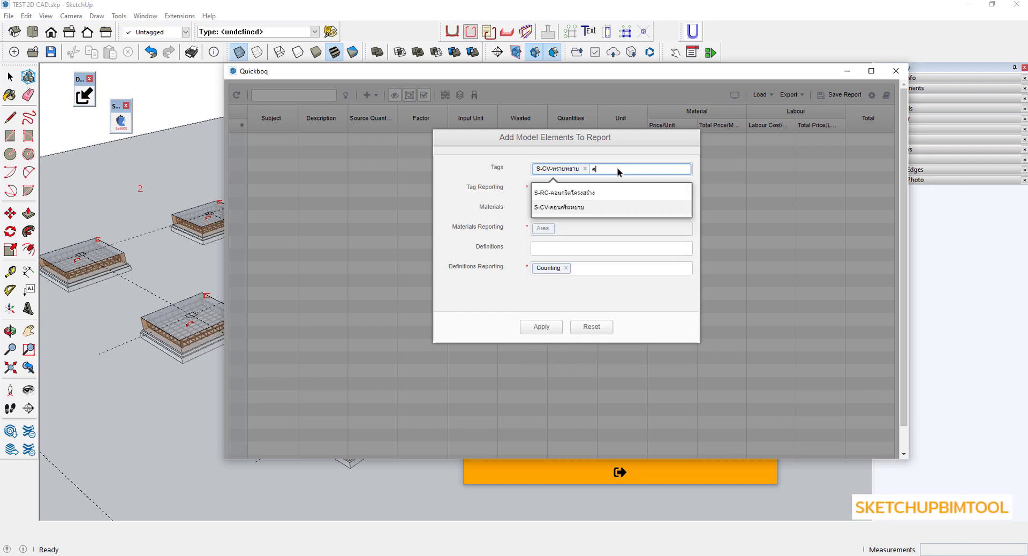
left_click(592, 192)
type("ค")
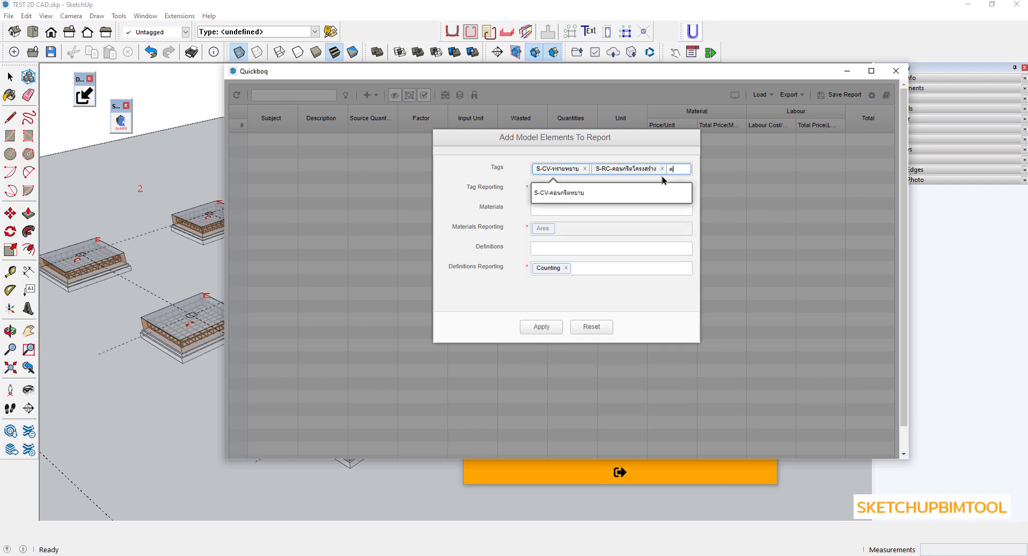
left_click(569, 194)
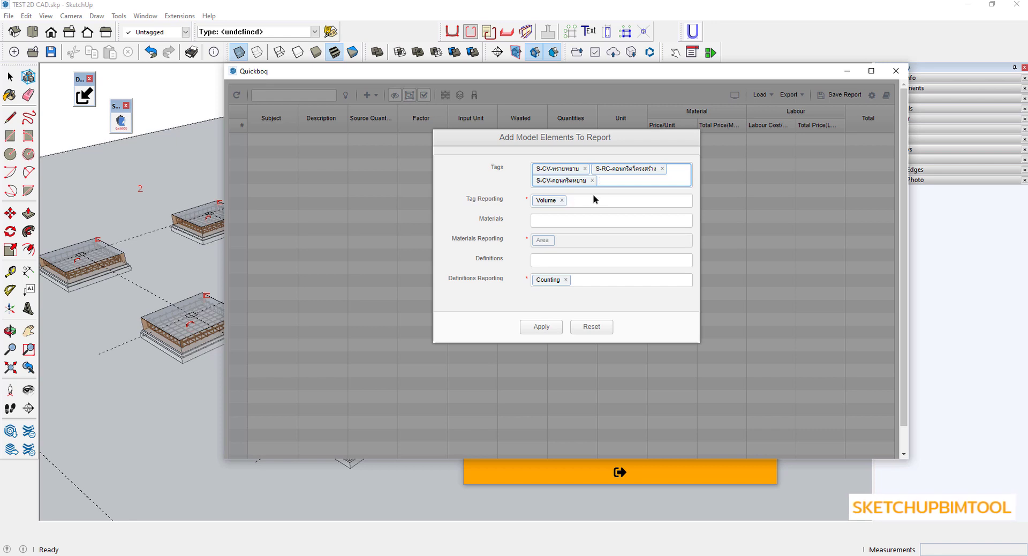
left_click(547, 326)
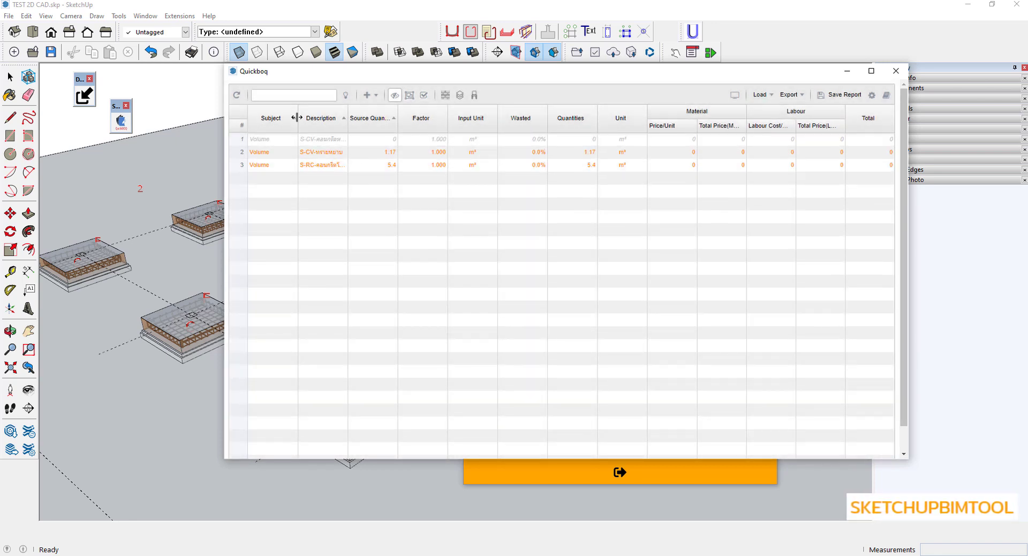
Widen the report's Description column and hide all the imported CAD linework.
left_click_drag(346, 118, 363, 119)
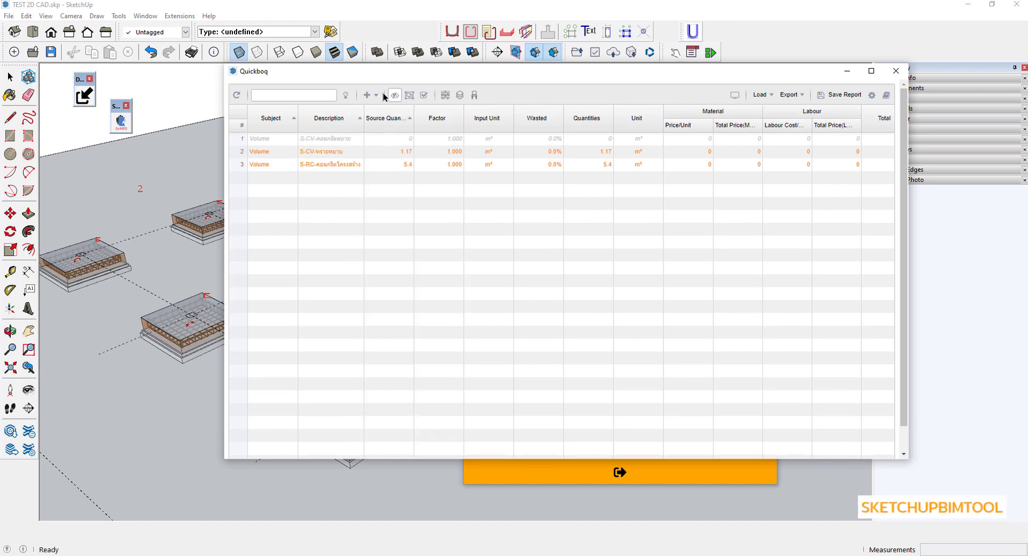
left_click_drag(387, 78, 540, 85)
mouse_move(339, 332)
middle_mouse_down()
mouse_move(277, 321)
mouse_move(294, 266)
mouse_move(278, 329)
middle_mouse_up()
key("ctrl+a")
right_click(254, 192)
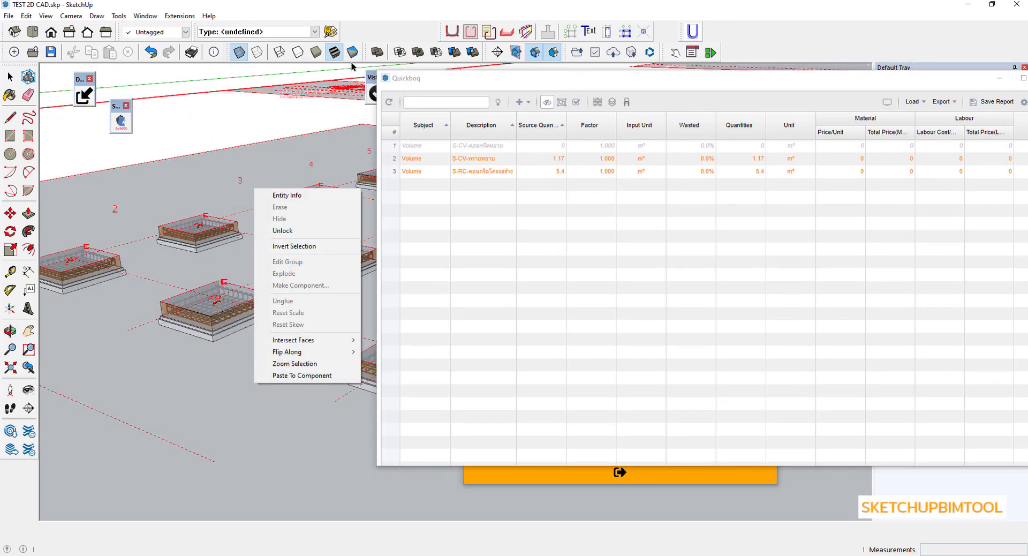
left_click_drag(527, 77, 577, 107)
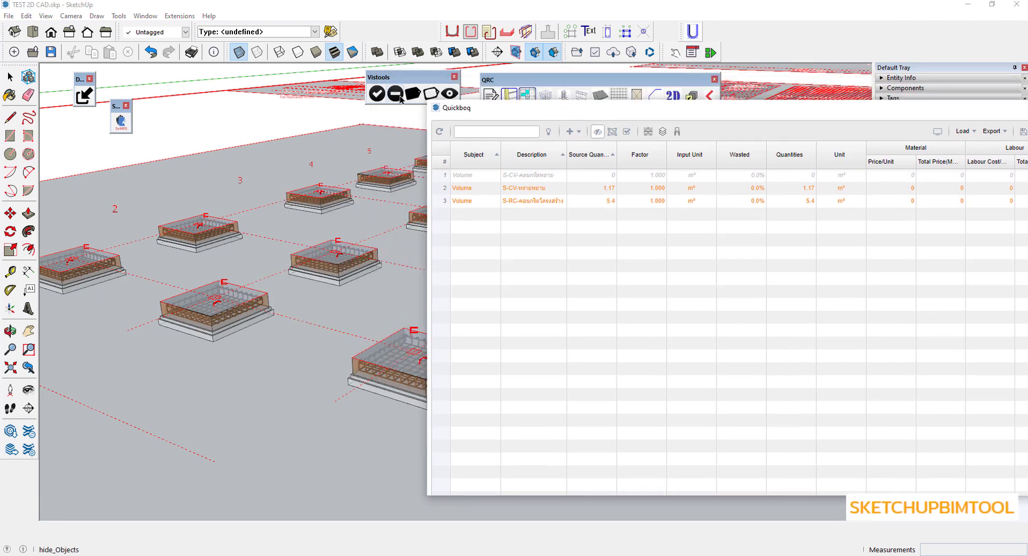
left_click(395, 93)
scroll(210, 328, "up", 3)
scroll(210, 328, "up", 3)
scroll(219, 331, "up", 2)
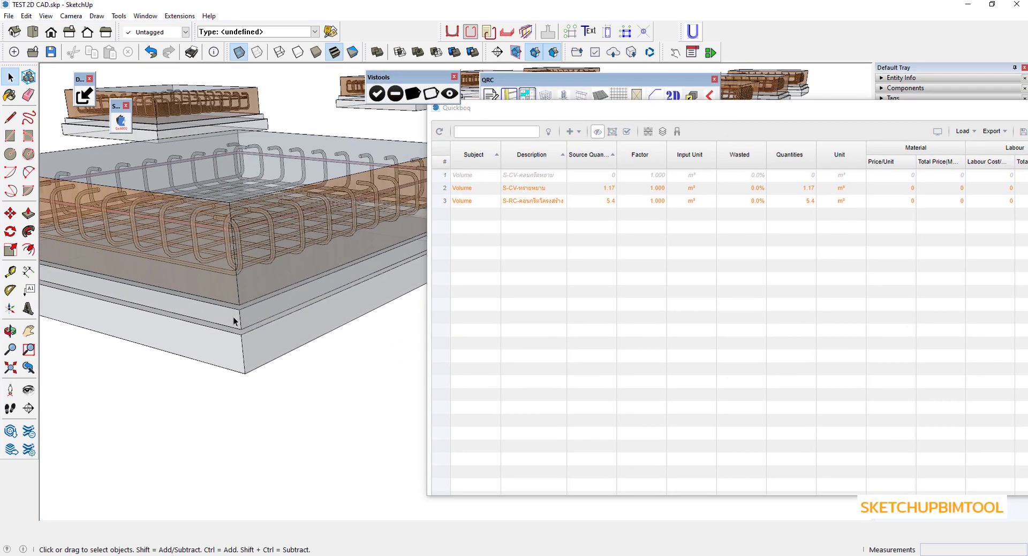
Select the front footing and arrange the report and Tags panel around it.
left_click(237, 339)
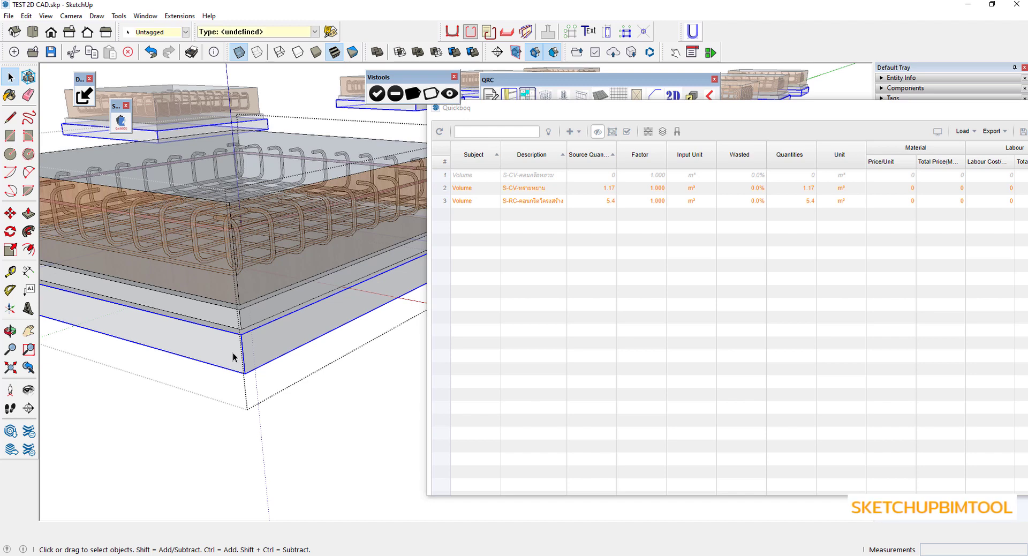
middle_click_drag(234, 353, 246, 349)
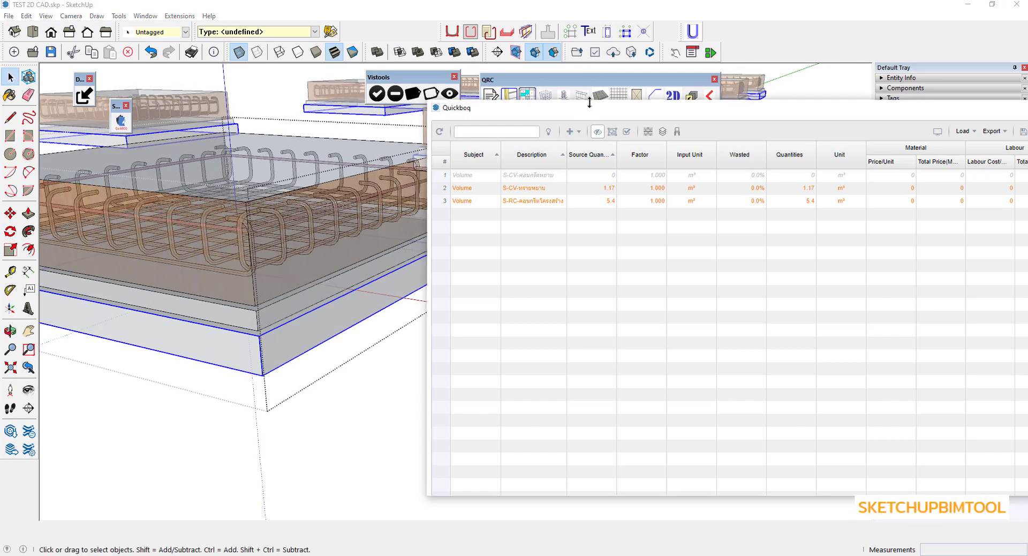
left_click_drag(590, 108, 565, 281)
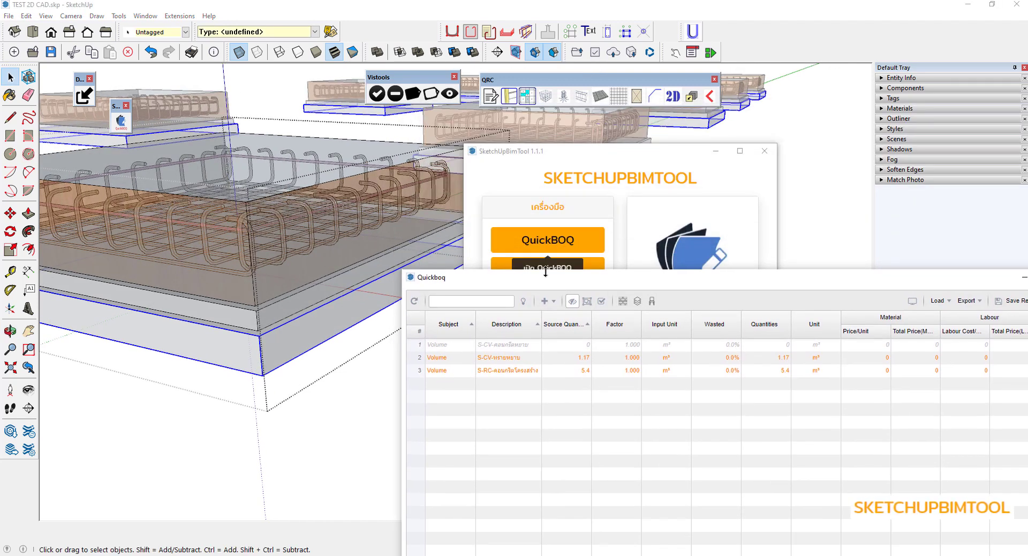
middle_click_drag(326, 343, 291, 351)
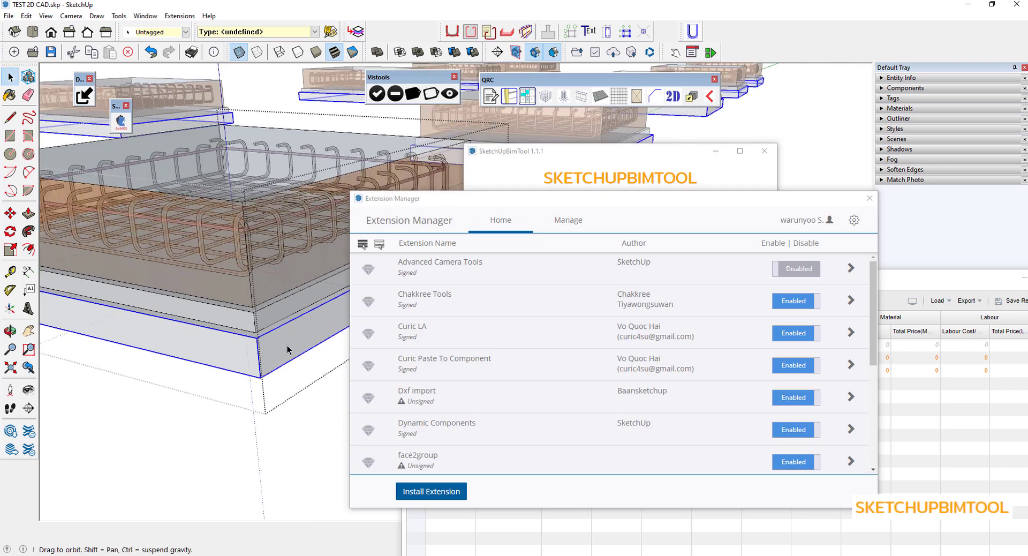
middle_click_drag(276, 311, 307, 350)
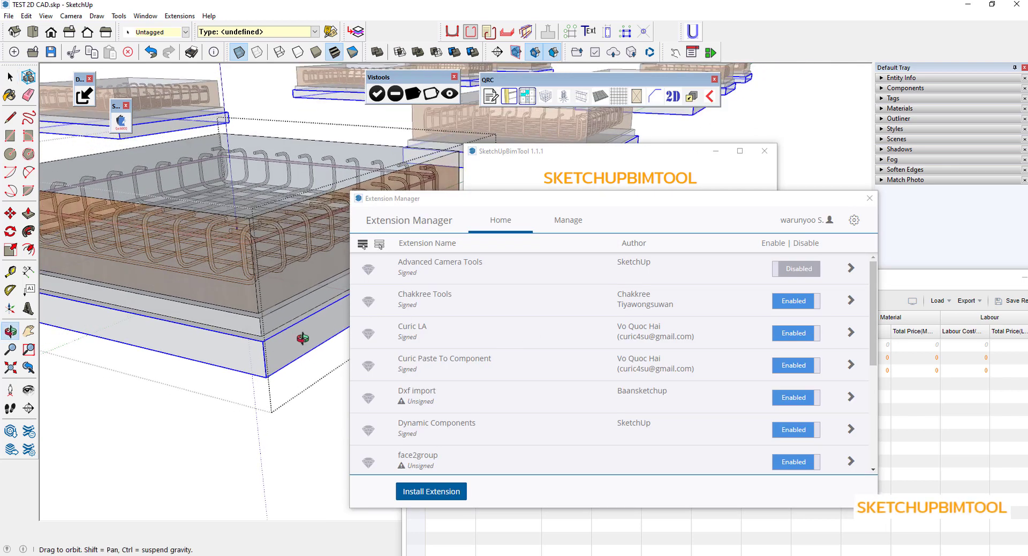
left_click_drag(458, 206, 596, 269)
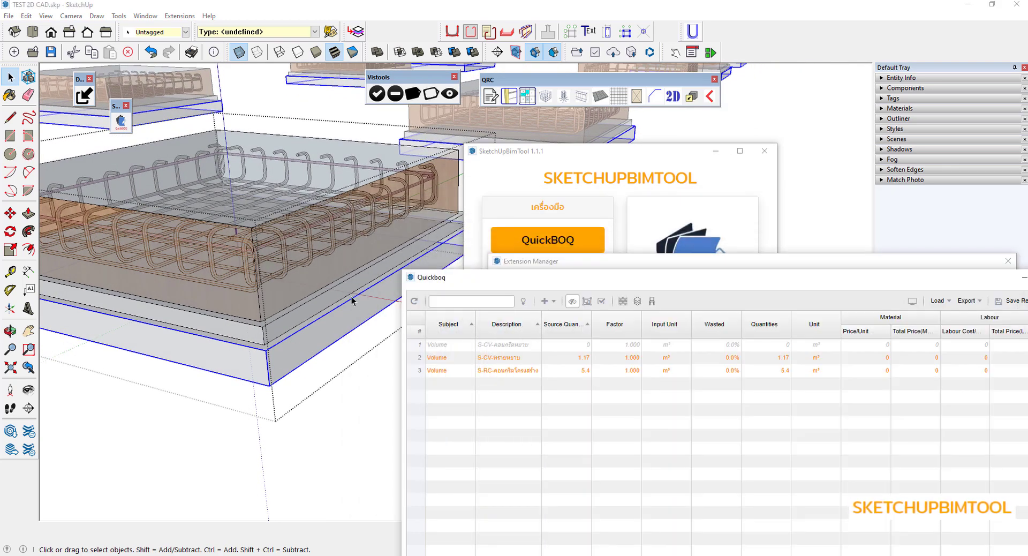
left_click_drag(503, 278, 503, 310)
left_click(355, 31)
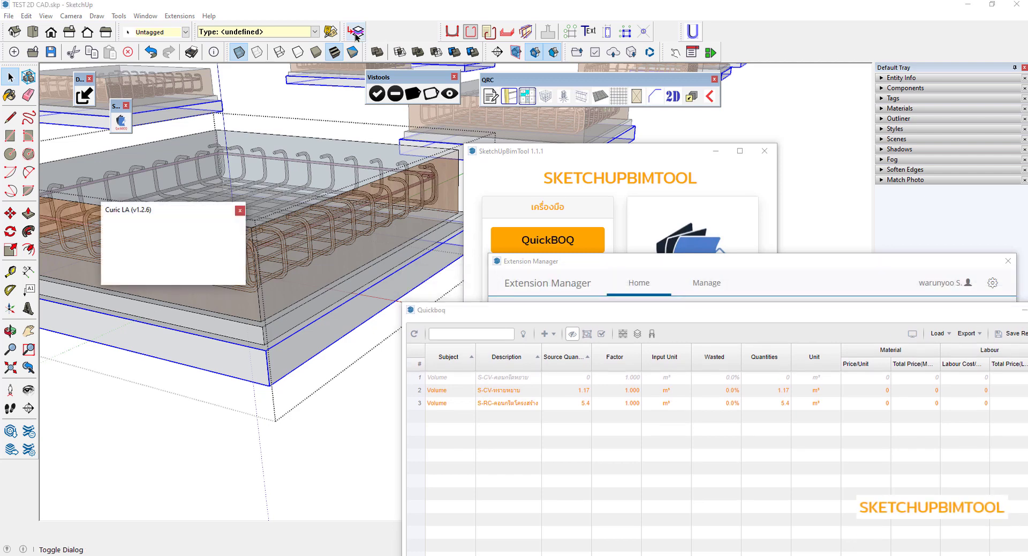
mouse_move(131, 217)
left_mouse_down()
mouse_move(693, 114)
mouse_move(767, 62)
left_mouse_up()
scroll(284, 303, "up", 2)
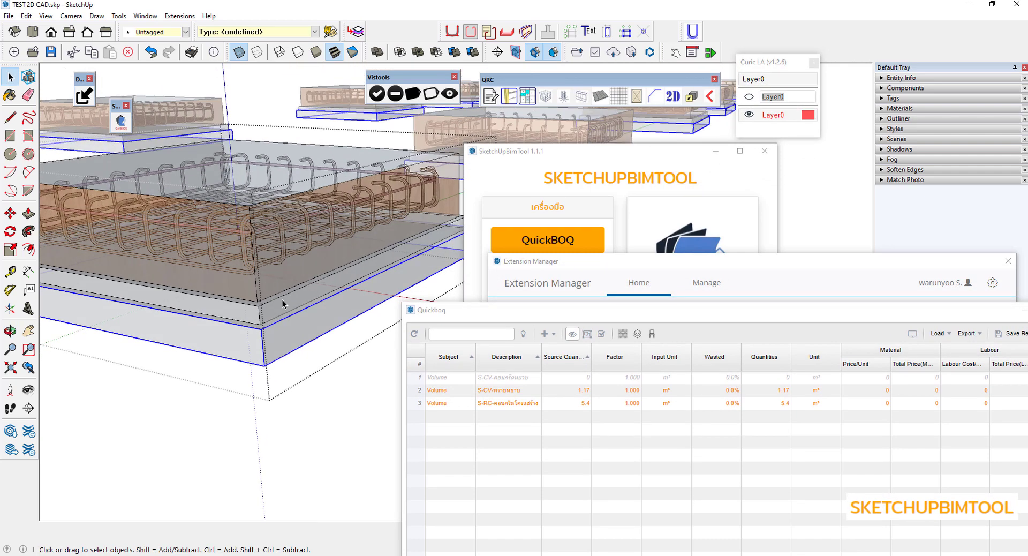
scroll(284, 314, "up", 1)
scroll(284, 314, "up", 1)
Inspect the footing's thin upper slab and lower slab to check their current tags.
left_click(268, 307)
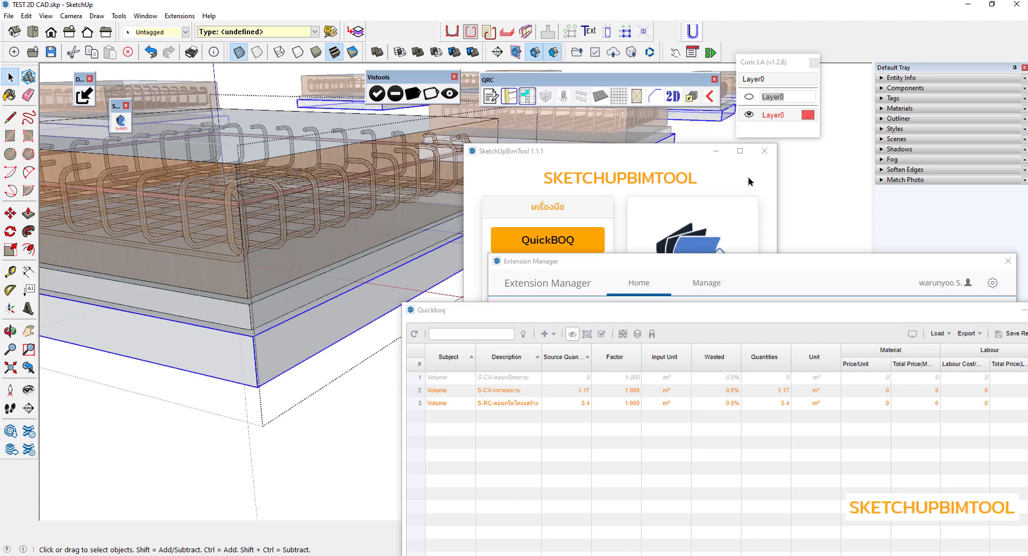
middle_click_drag(279, 359, 272, 360)
left_click(273, 361)
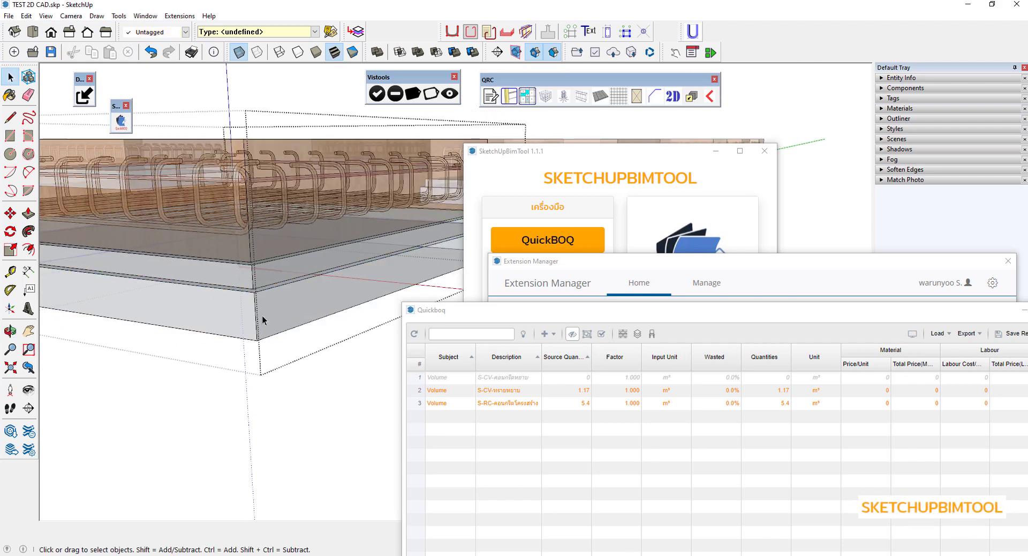
left_click(265, 321)
left_click(263, 277)
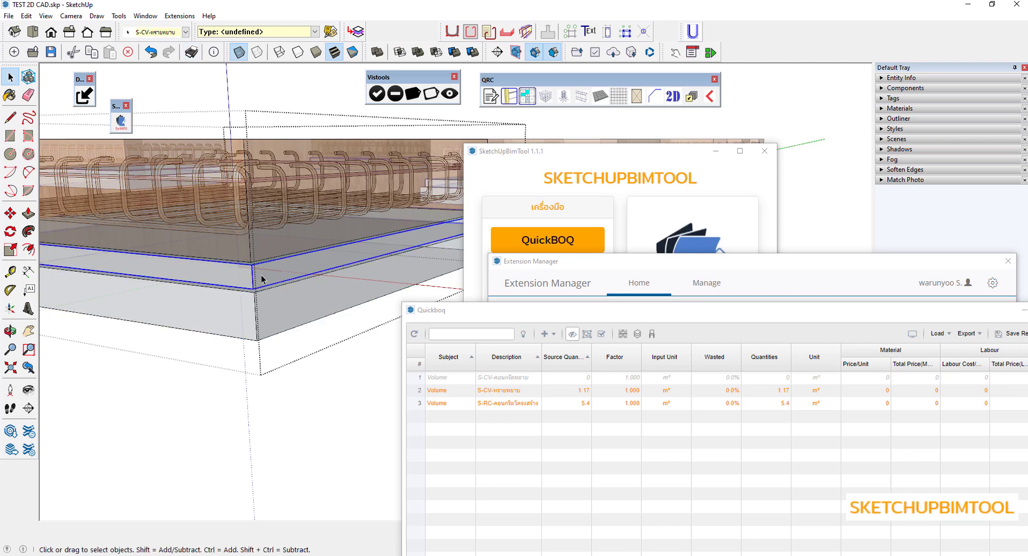
left_click(271, 328)
scroll(271, 324, "up", 2)
scroll(271, 354, "up", 3)
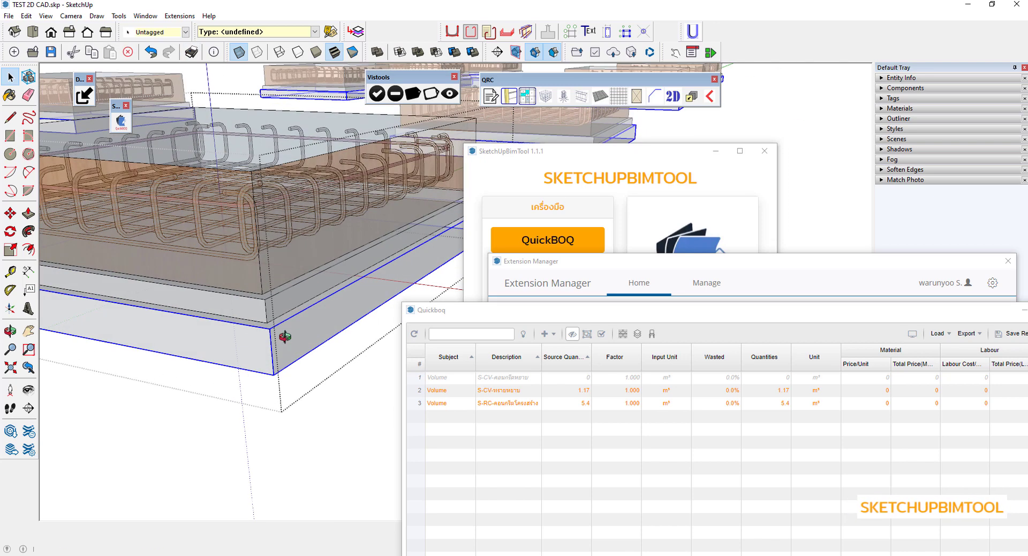
left_click(353, 34)
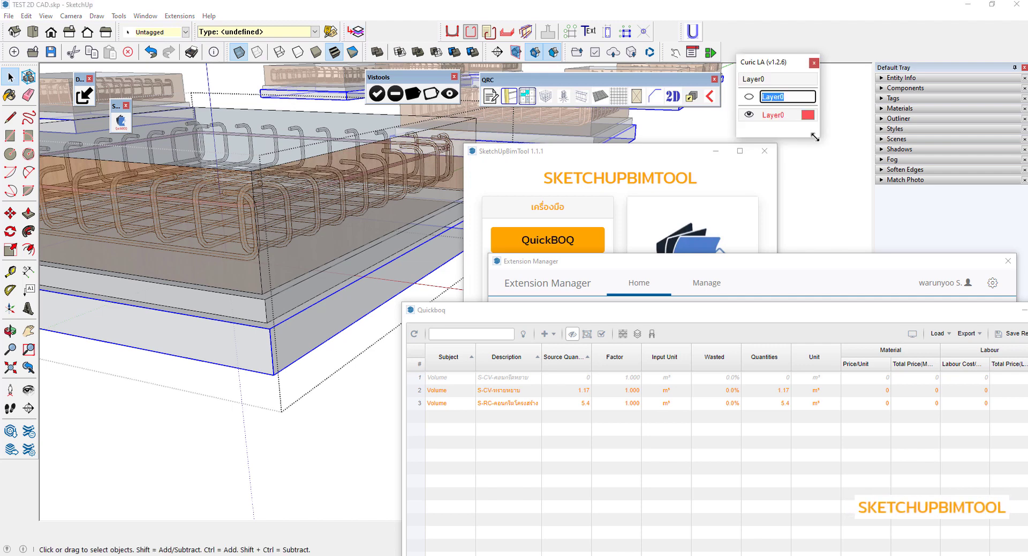
left_click_drag(814, 137, 939, 171)
left_click(253, 278)
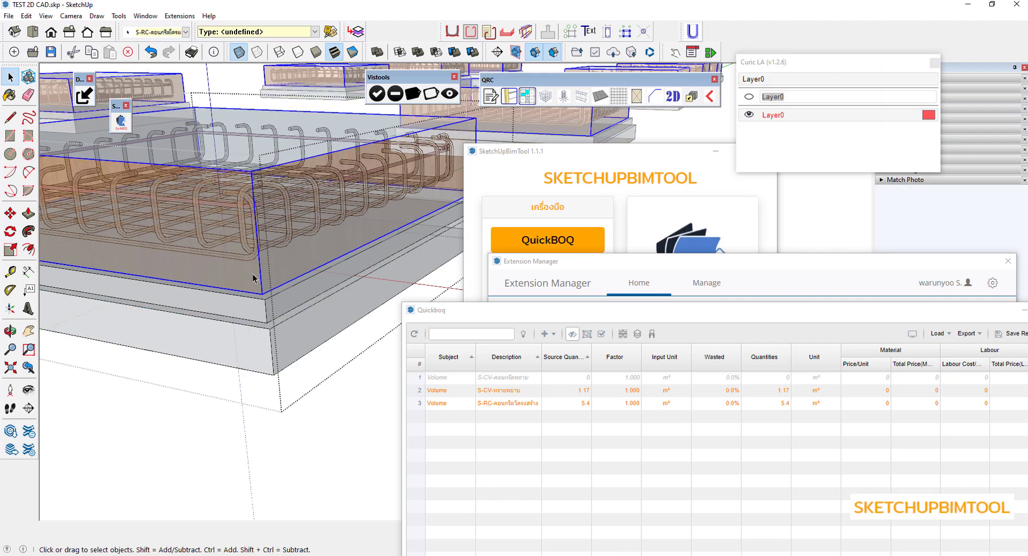
Tag the lower slab S-CV-ทรายหยาบ and the thin slab above it S-CV-คอนกรีตหยาบ.
left_click(276, 330)
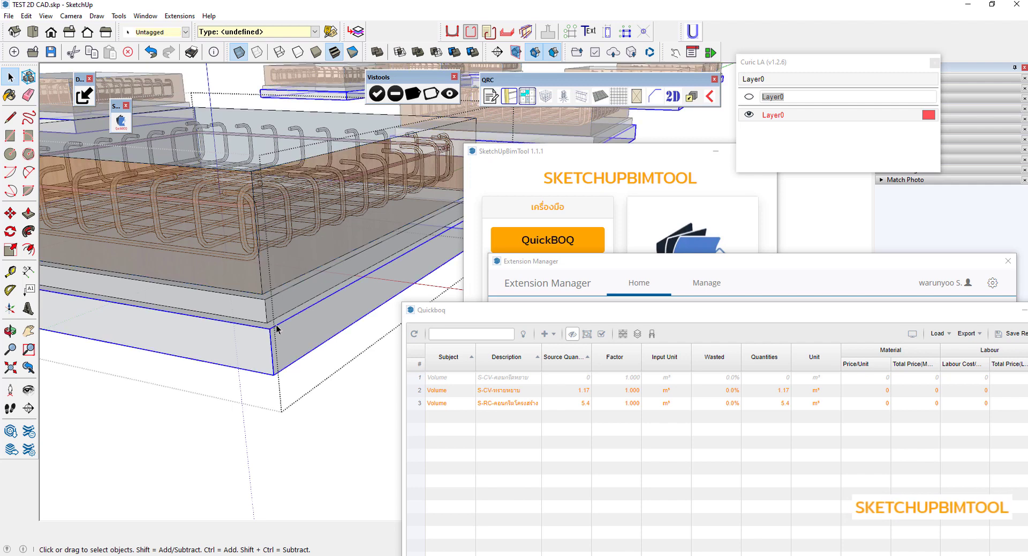
left_click(185, 32)
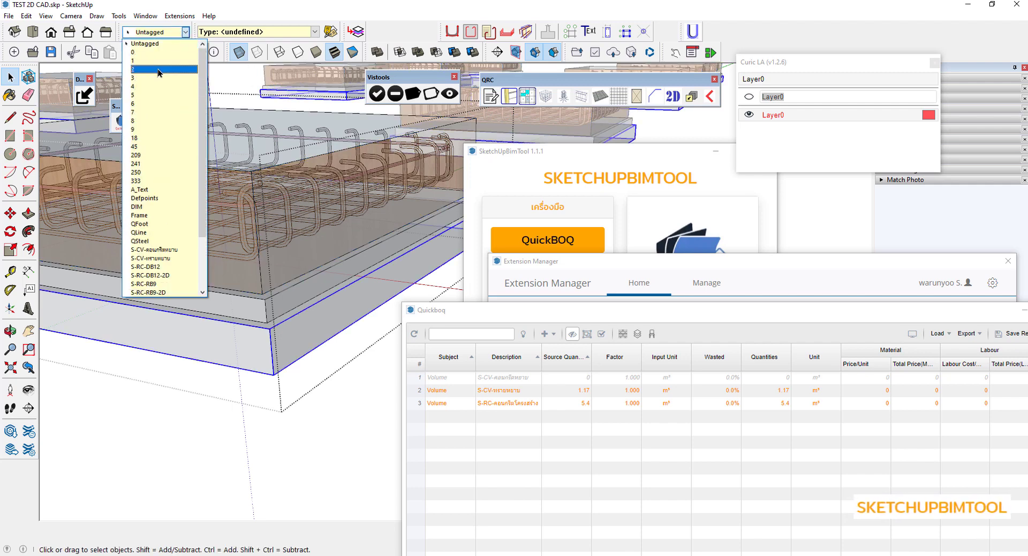
left_click(163, 258)
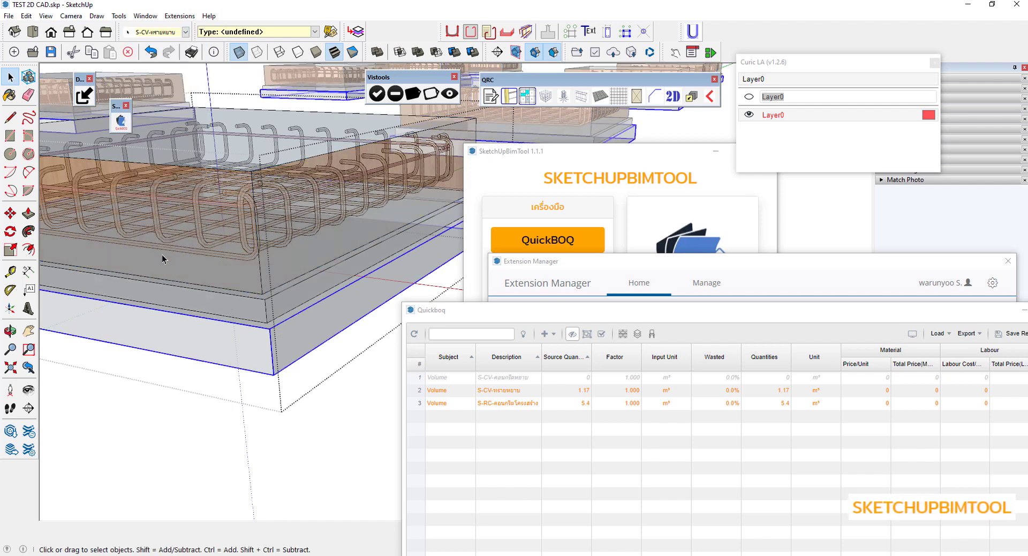
left_click(268, 310)
left_click(184, 32)
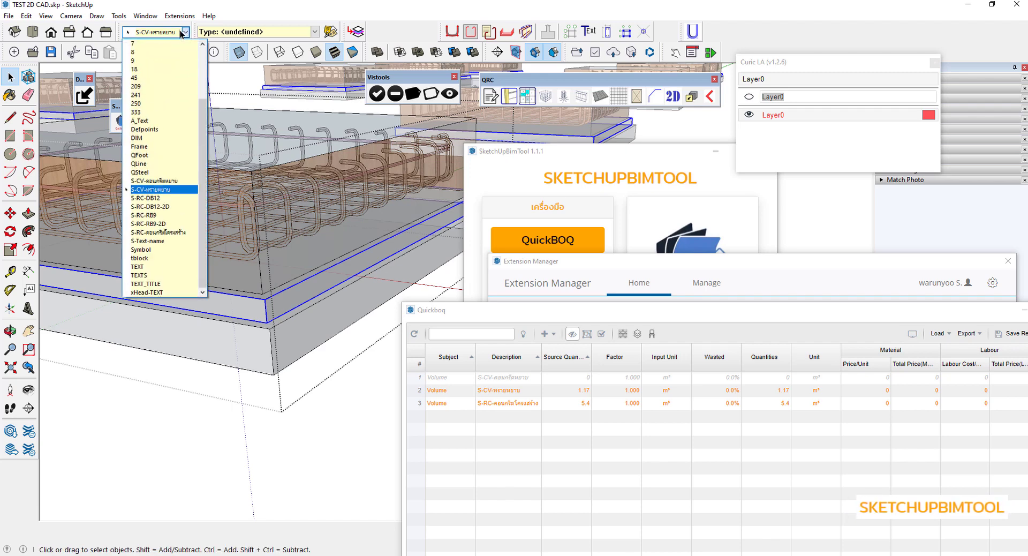
left_click(165, 181)
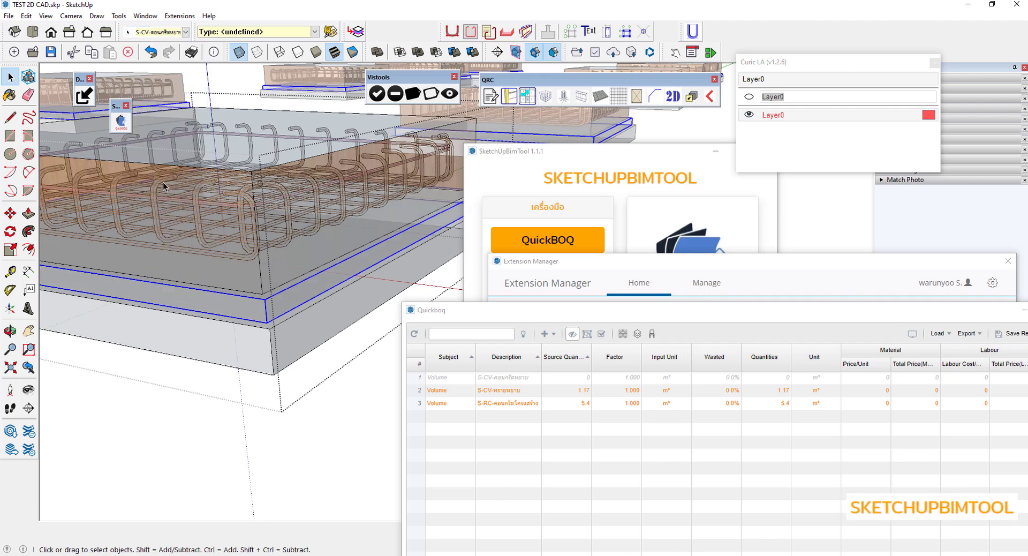
Refresh QuickBOQ to show volumes of 0.08, 0.17 and 0.36 m³.
left_click(273, 278)
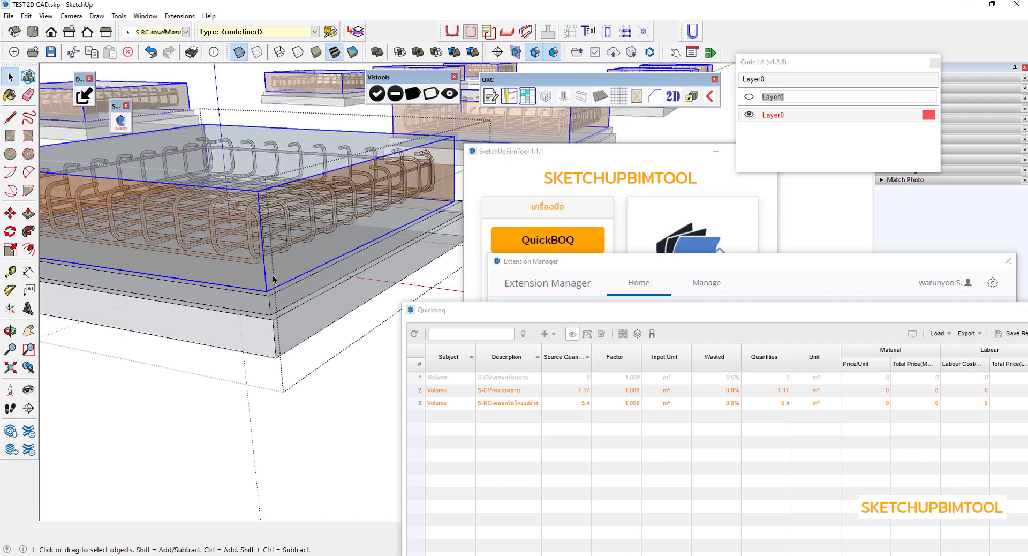
left_click(412, 334)
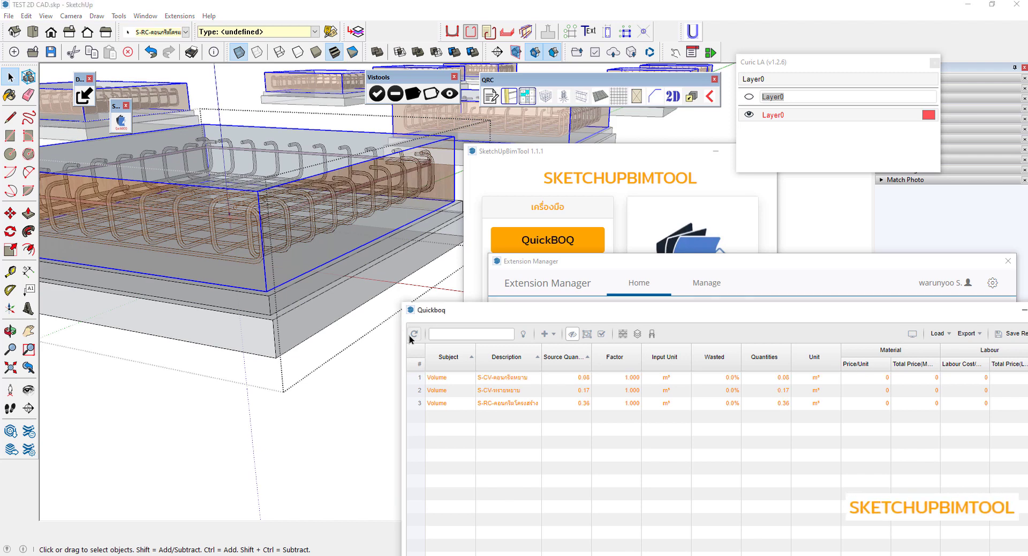
left_click(343, 363)
scroll(343, 363, "down", 5)
scroll(156, 238, "down", 2)
Refresh quantities for all footings (1.17, 2.54, 5.4 m³) and open the document presentation.
scroll(202, 246, "down", 2)
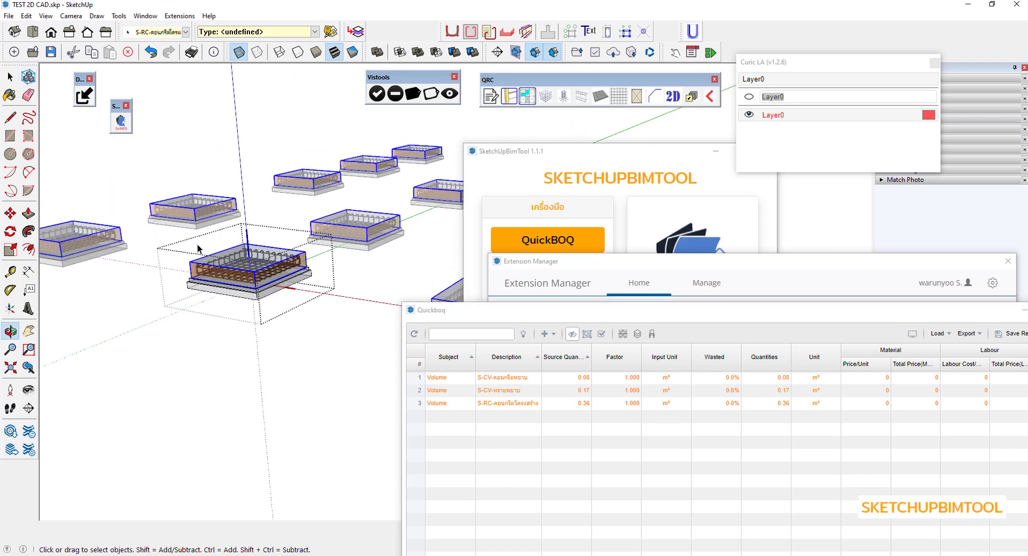
scroll(261, 345, "down", 3)
left_click_drag(607, 312, 479, 162)
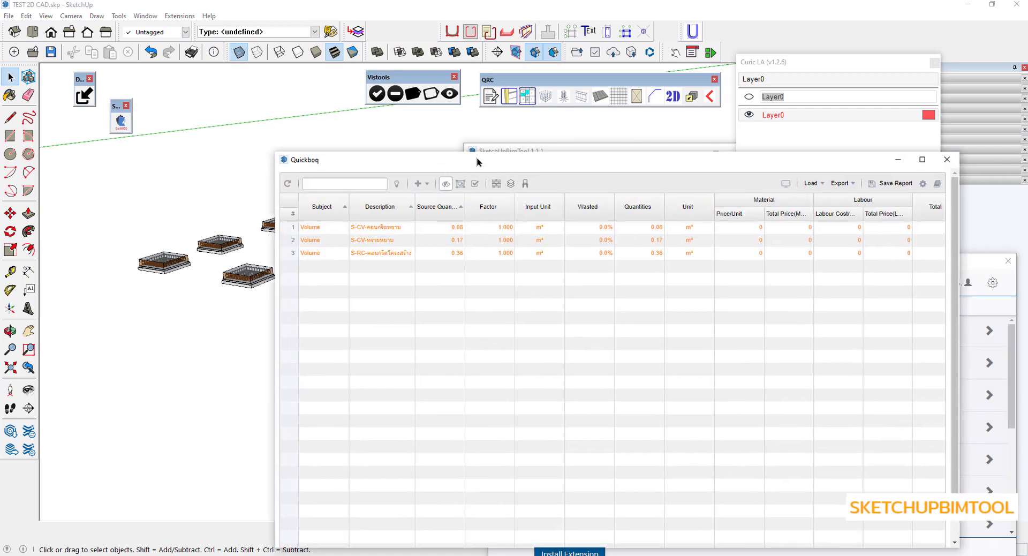
left_click(286, 184)
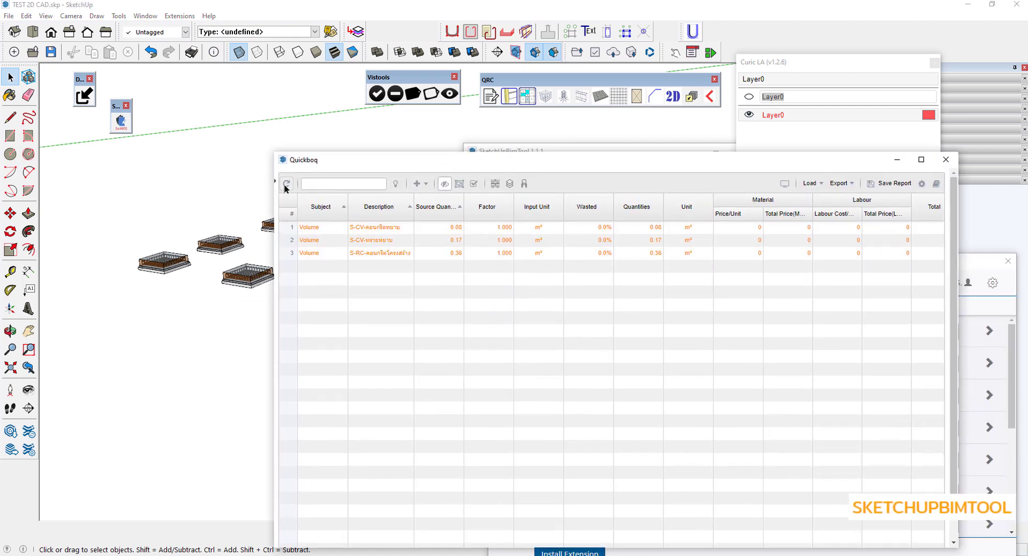
left_click(784, 183)
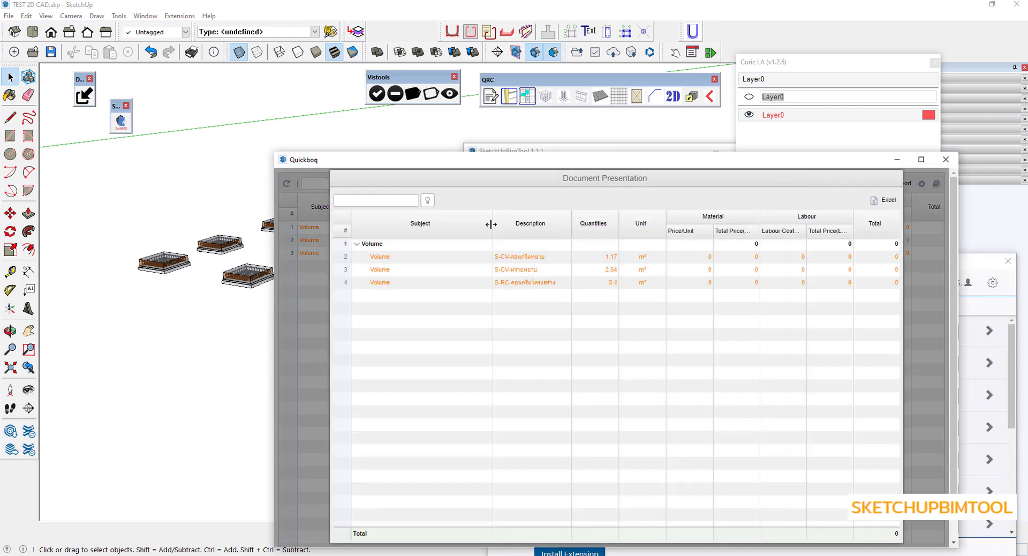
left_click_drag(491, 225, 422, 225)
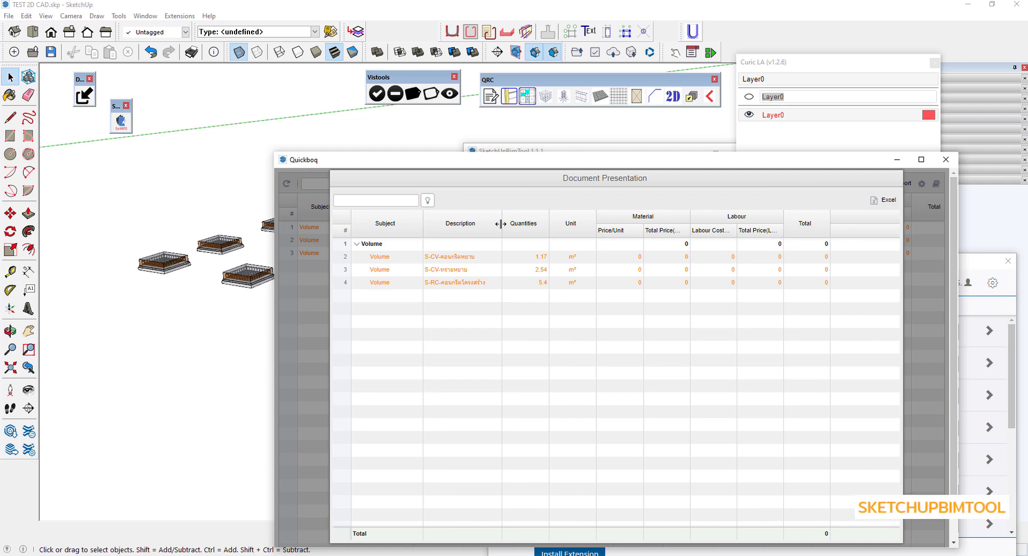
mouse_move(501, 223)
left_mouse_down()
mouse_move(489, 224)
mouse_move(535, 228)
left_mouse_up()
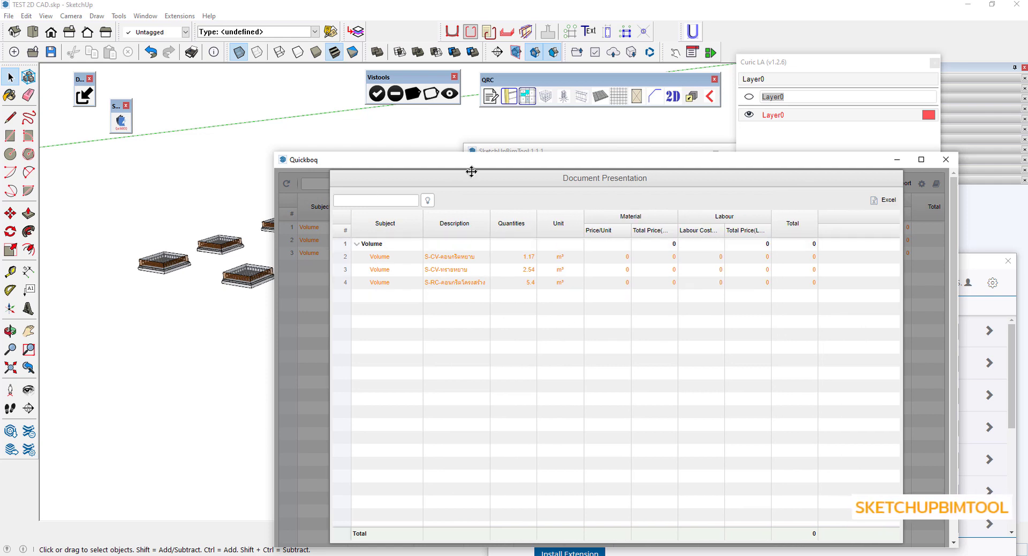
left_click_drag(469, 161, 559, 254)
left_click(715, 151)
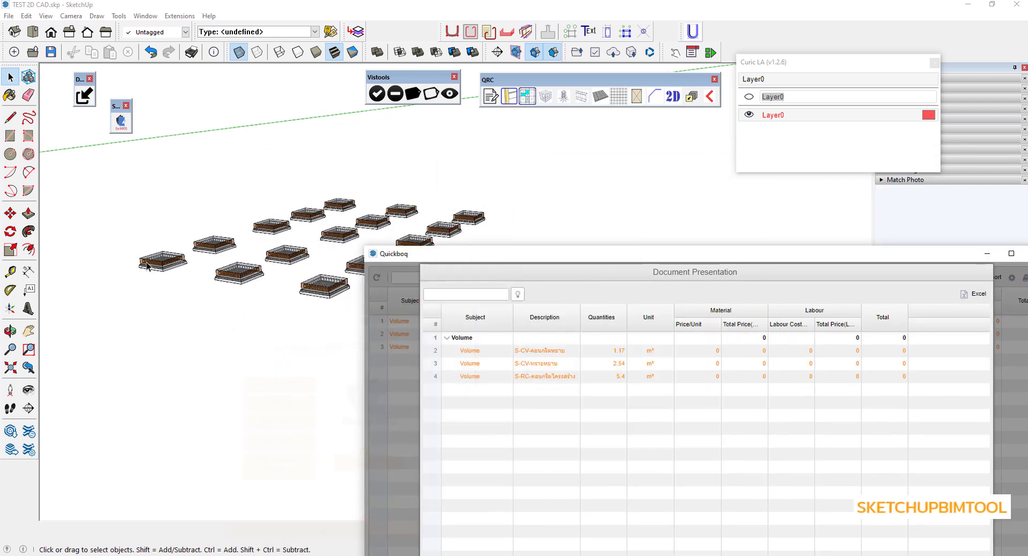
middle_click_drag(386, 177, 449, 255)
left_click_drag(448, 255, 446, 169)
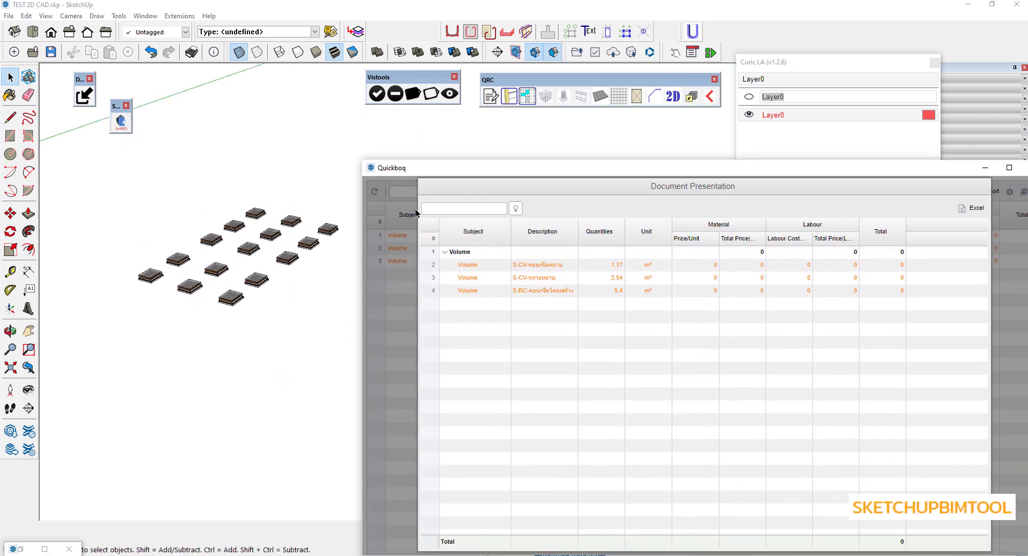
Highlight the footings covered by each of the three lines, then close the document presentation.
left_click(529, 265)
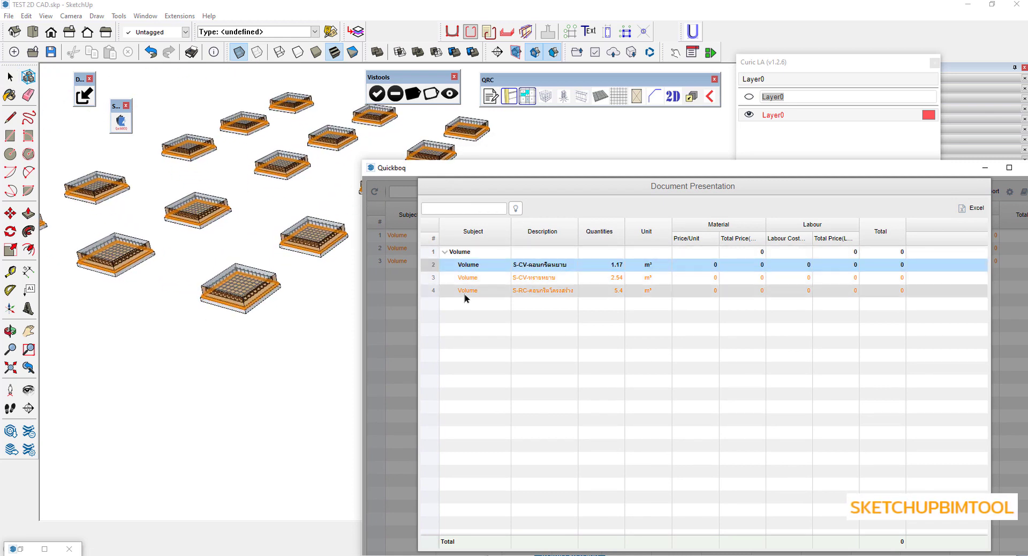
left_click(537, 278)
left_click(538, 291)
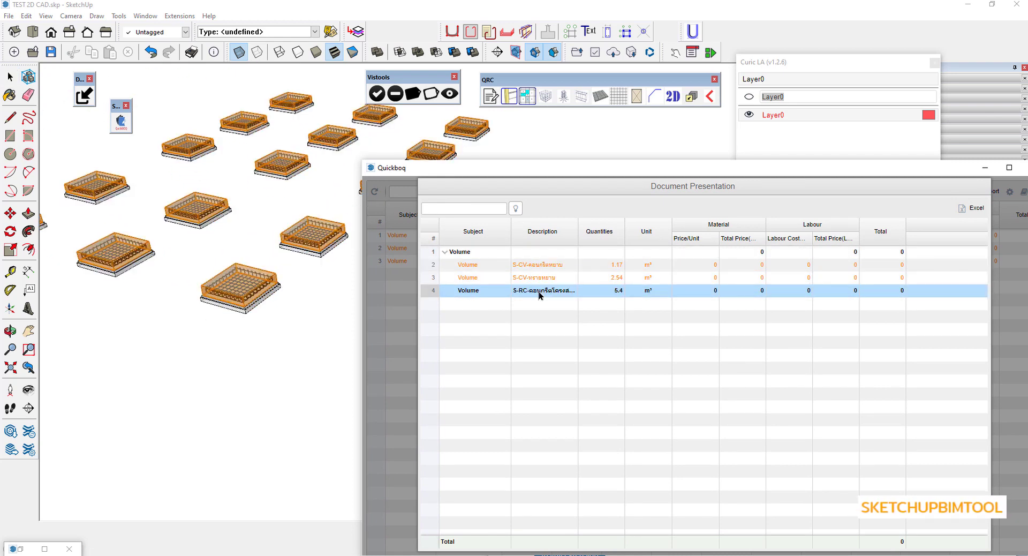
left_click(979, 191)
Load the example cost-codes workbook as QuickBOQ's cost codes container.
left_click(895, 192)
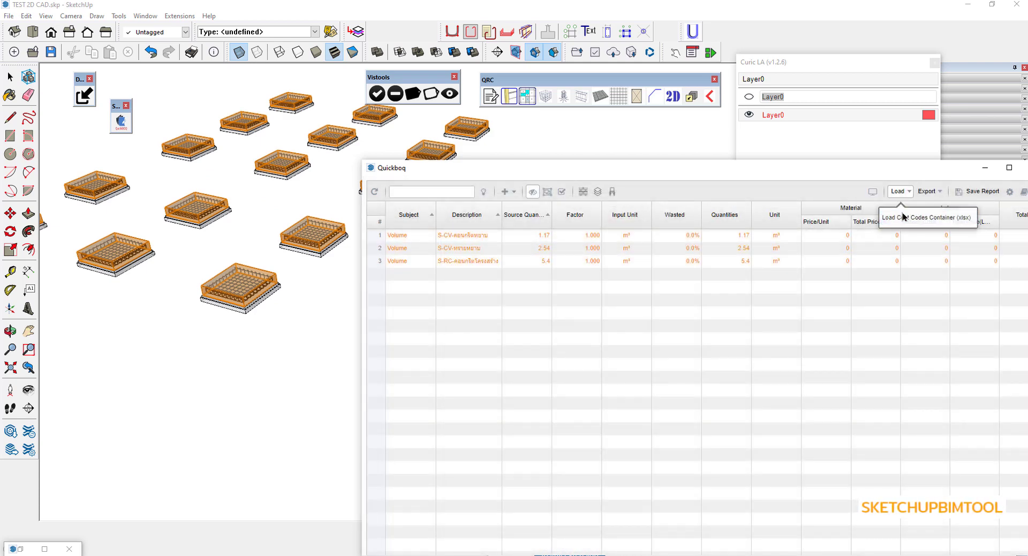
left_click(902, 217)
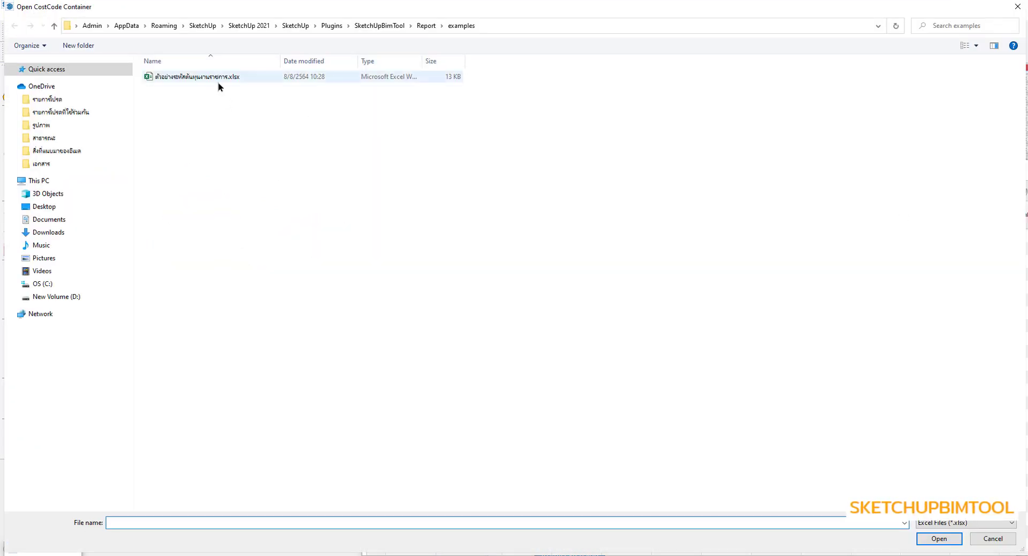
double_click(217, 76)
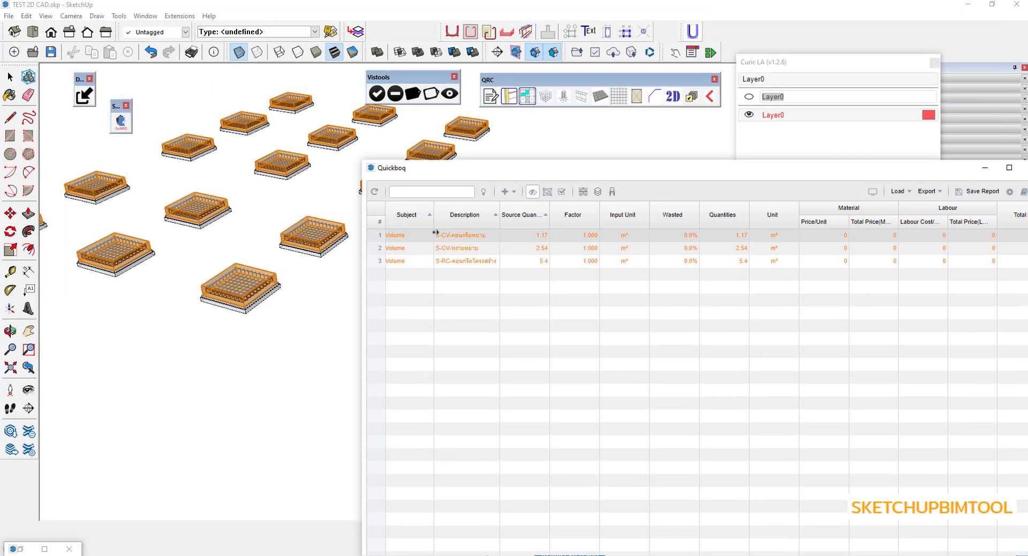
Give row 1 the subject cost code 01.4.
double_click(397, 239)
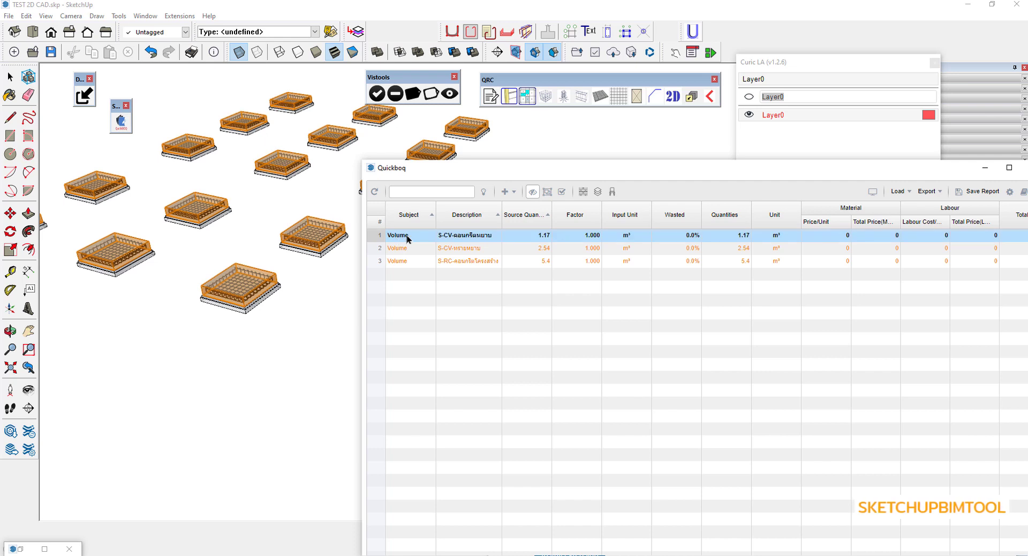
type("1")
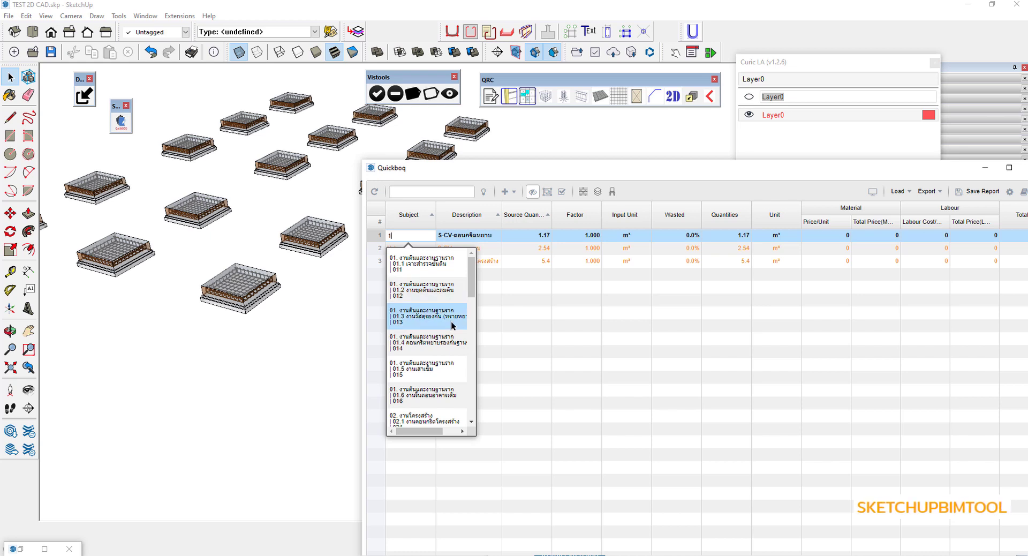
left_click(443, 338)
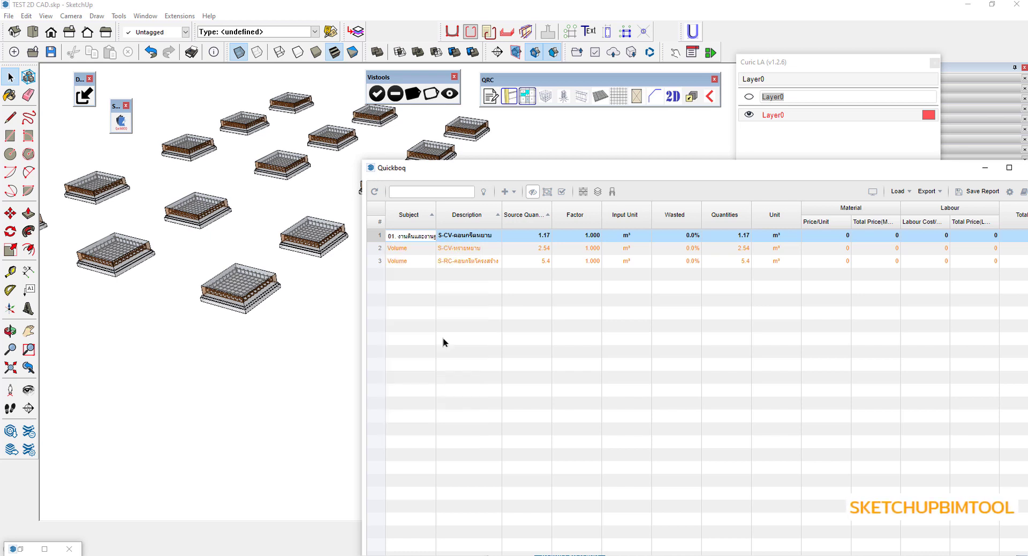
double_click(434, 214)
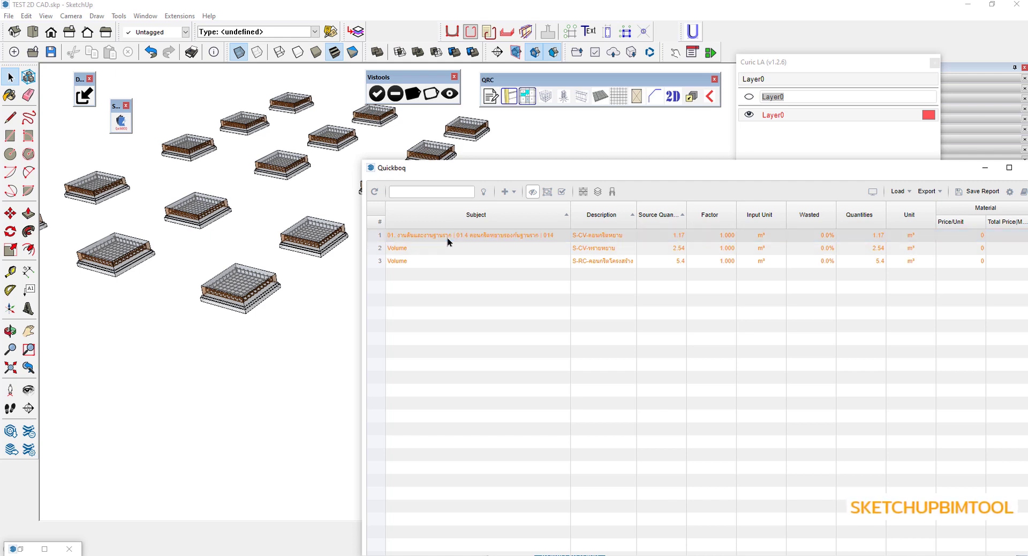
double_click(447, 238)
type("1")
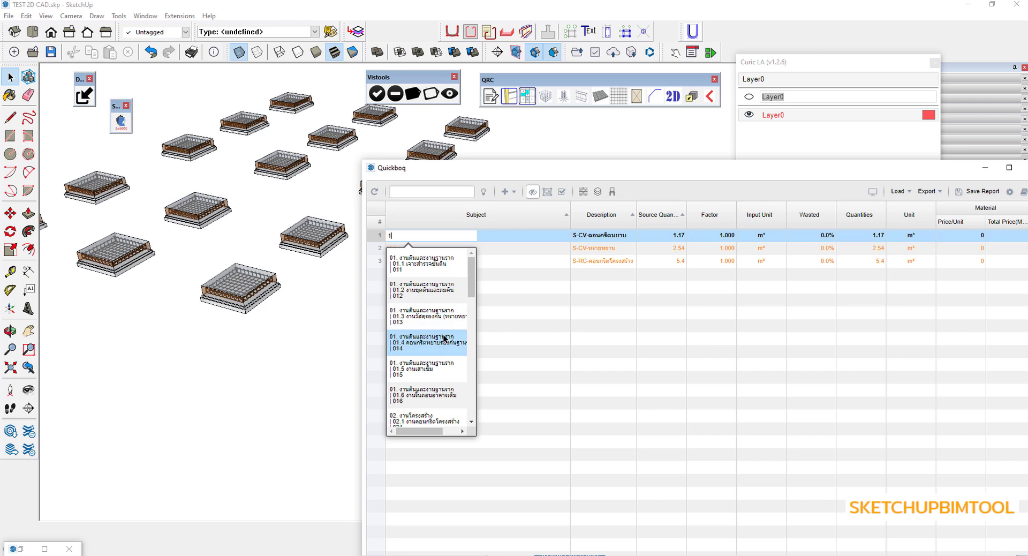
left_click(428, 343)
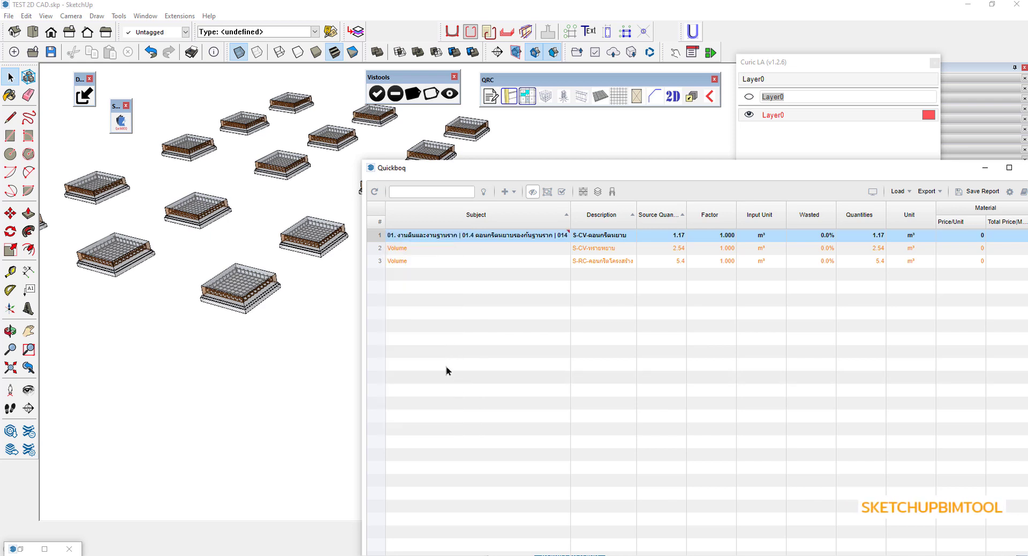
Give the sand row subject code 01.3 and the structural concrete row code 02.1.
left_click(410, 252)
type("1")
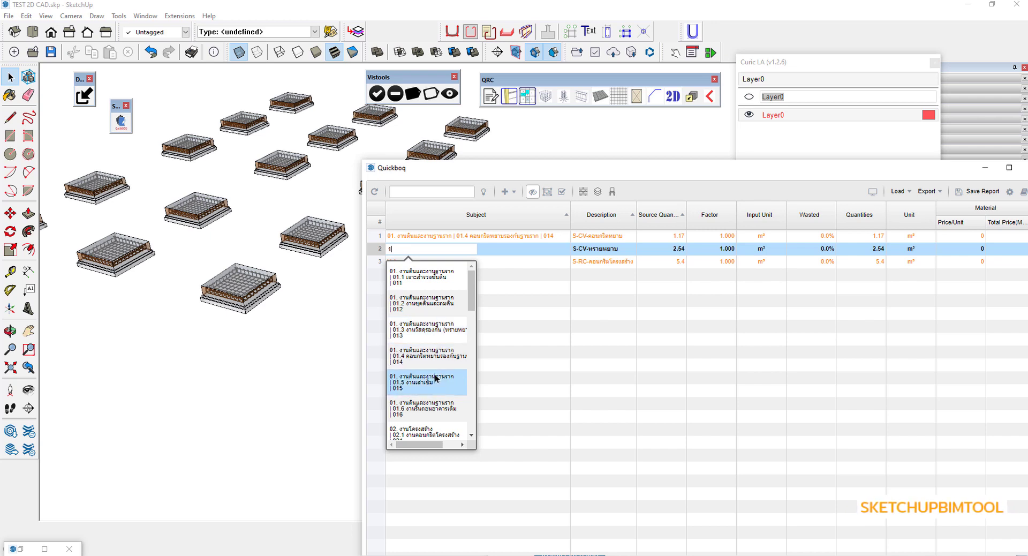
left_click(425, 330)
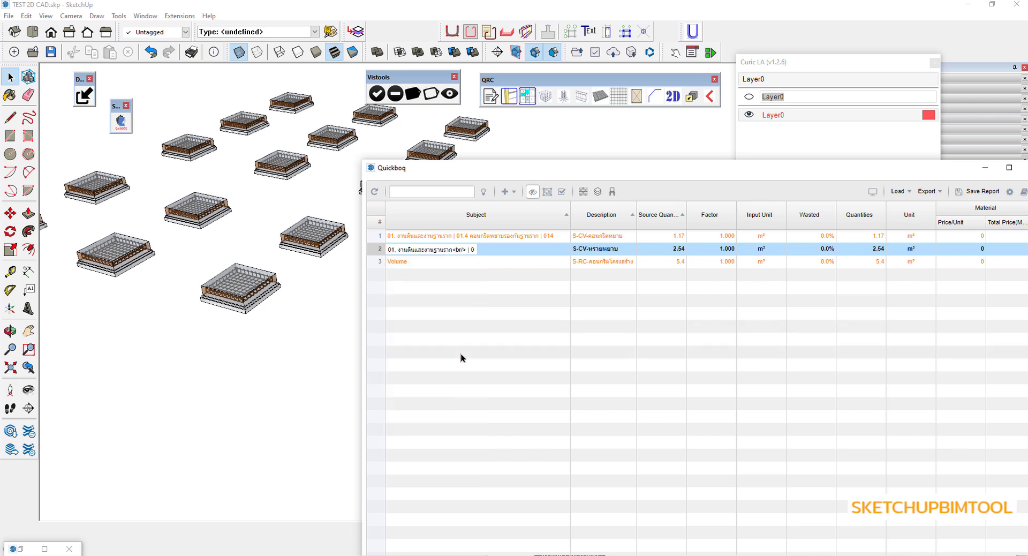
left_click(416, 266)
type("1")
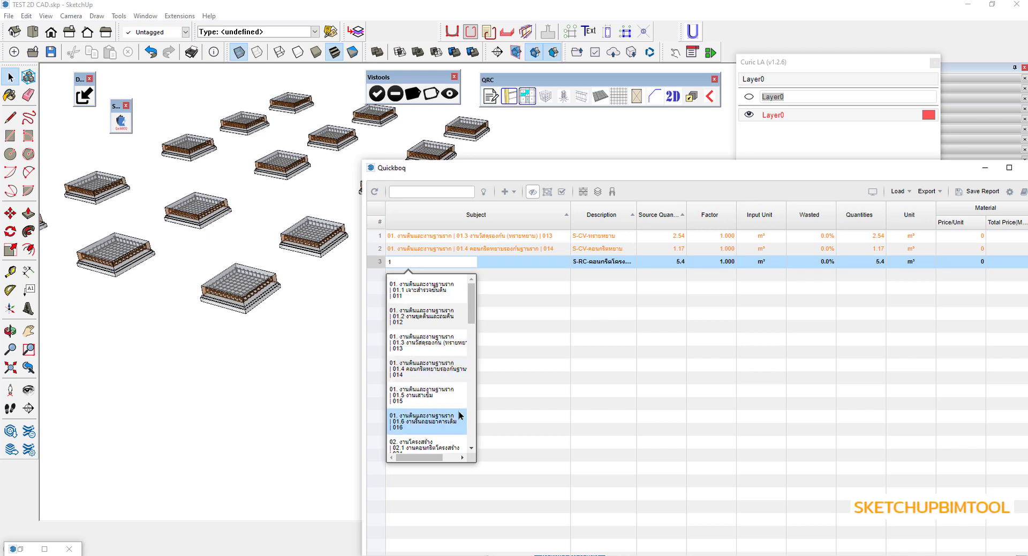
scroll(449, 412, "down", 2)
left_click(431, 429)
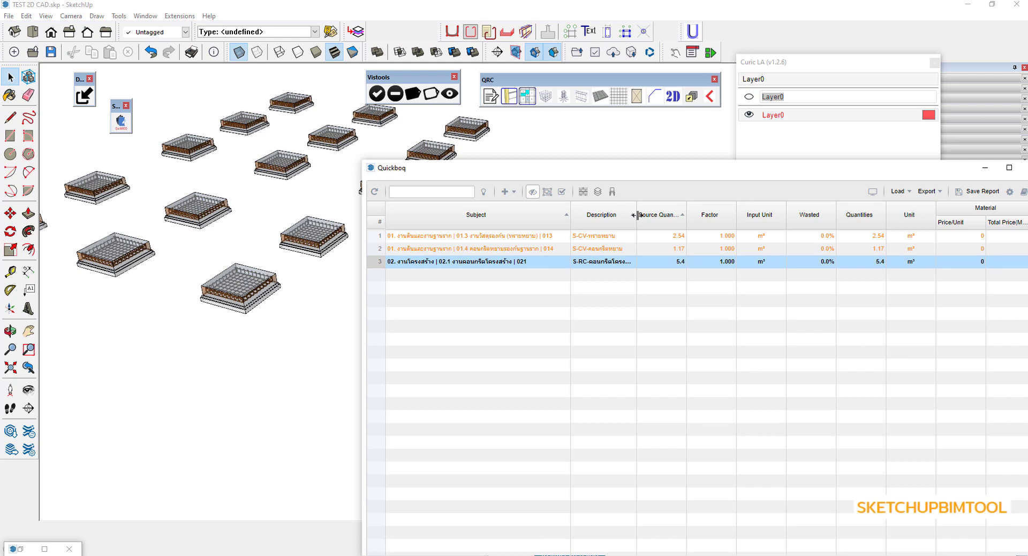
left_click_drag(637, 214, 642, 215)
left_click_drag(721, 168, 530, 179)
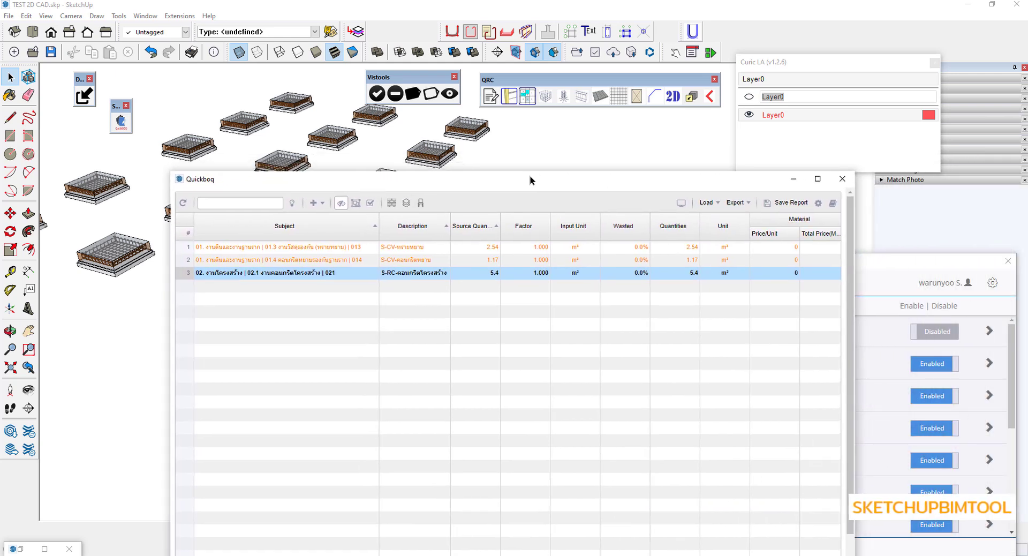
Enter ลบ.ม. in place of m³ in each of the three Unit cells.
double_click(726, 249)
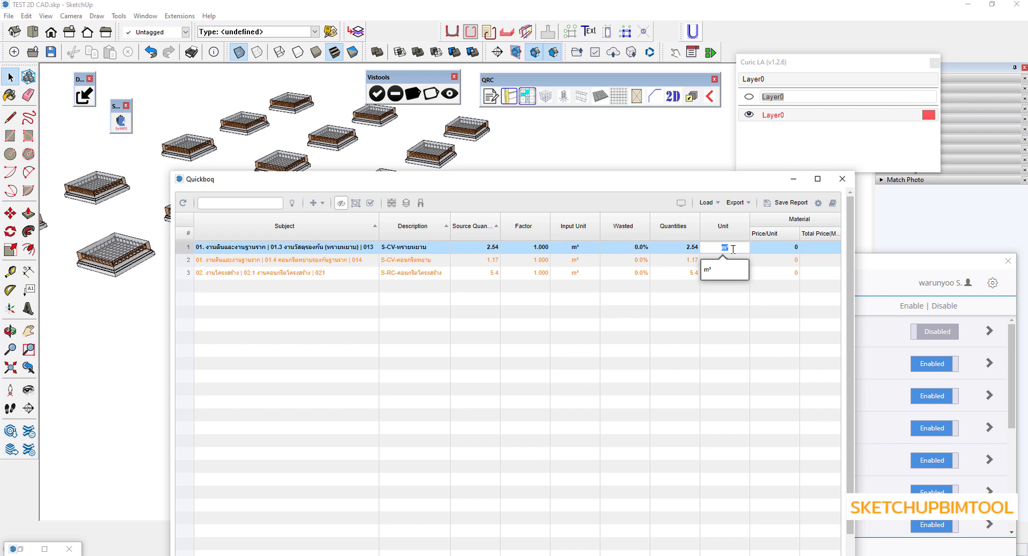
type("ท")
key("BackSpace")
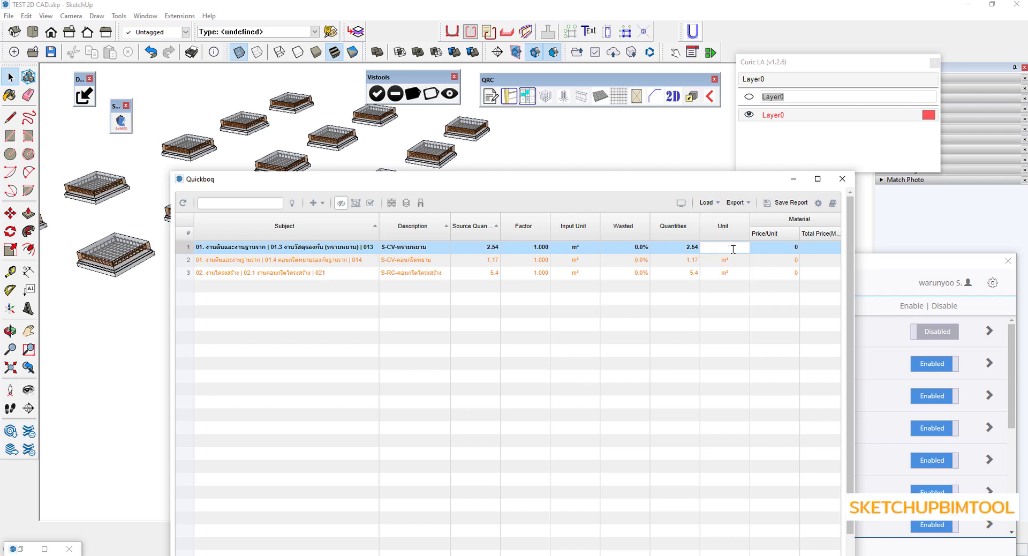
type("ลบ.ม.")
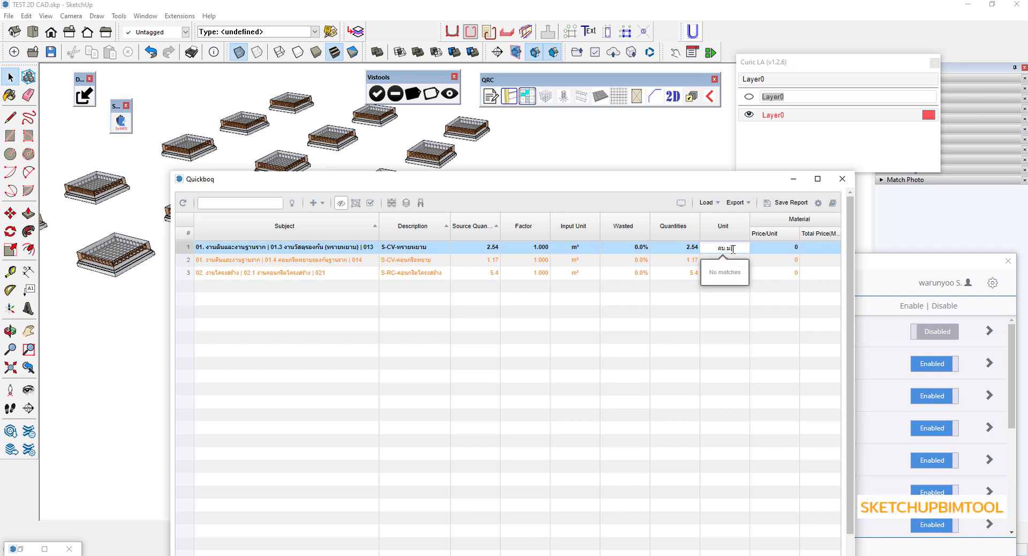
key("Return")
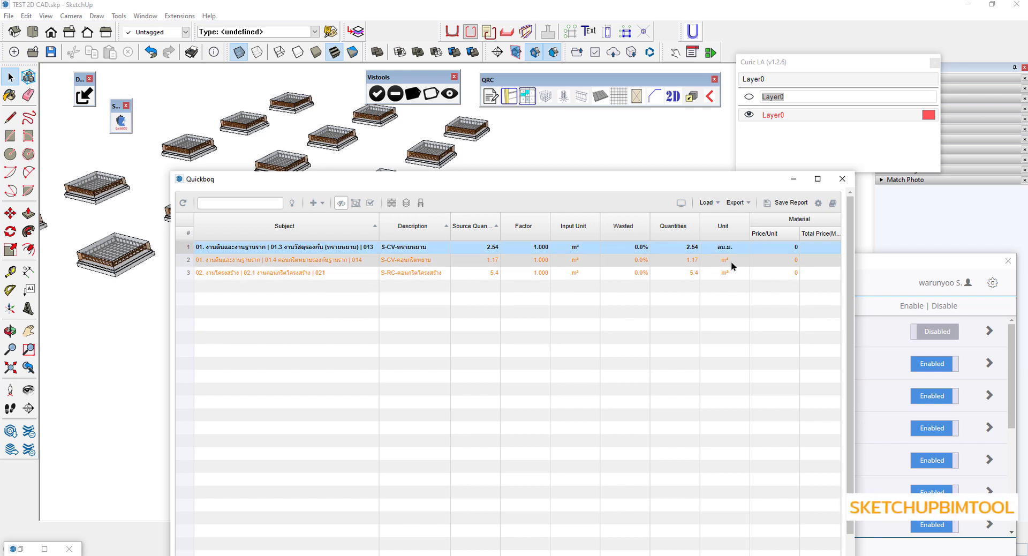
left_click(731, 261)
left_click(732, 261)
type("ลบ")
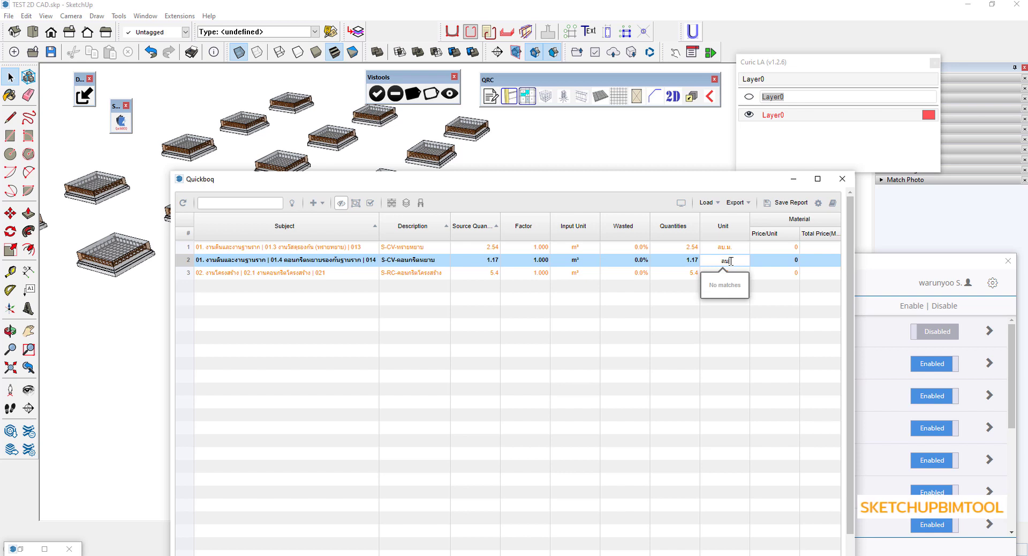
type(".ม.")
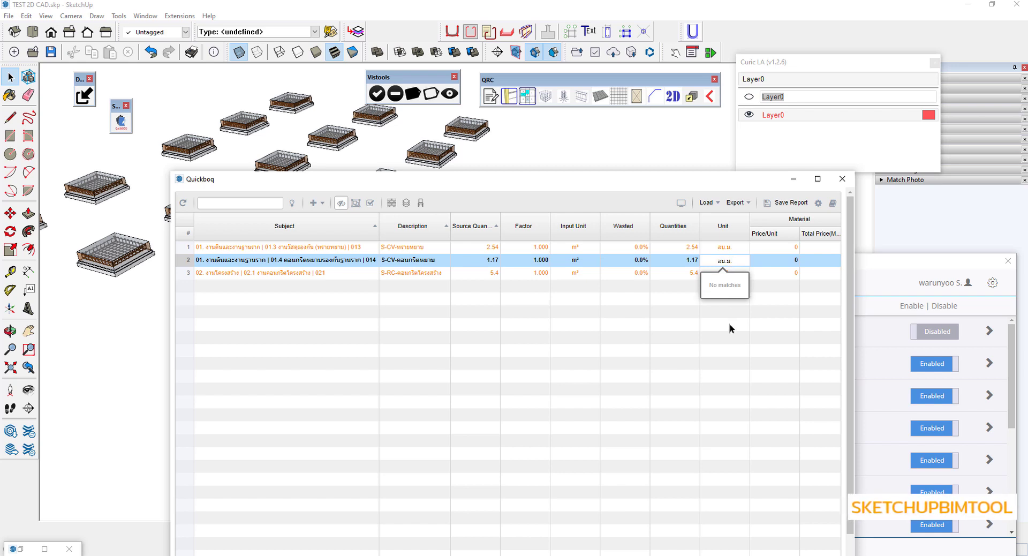
key("Return")
left_click(731, 274)
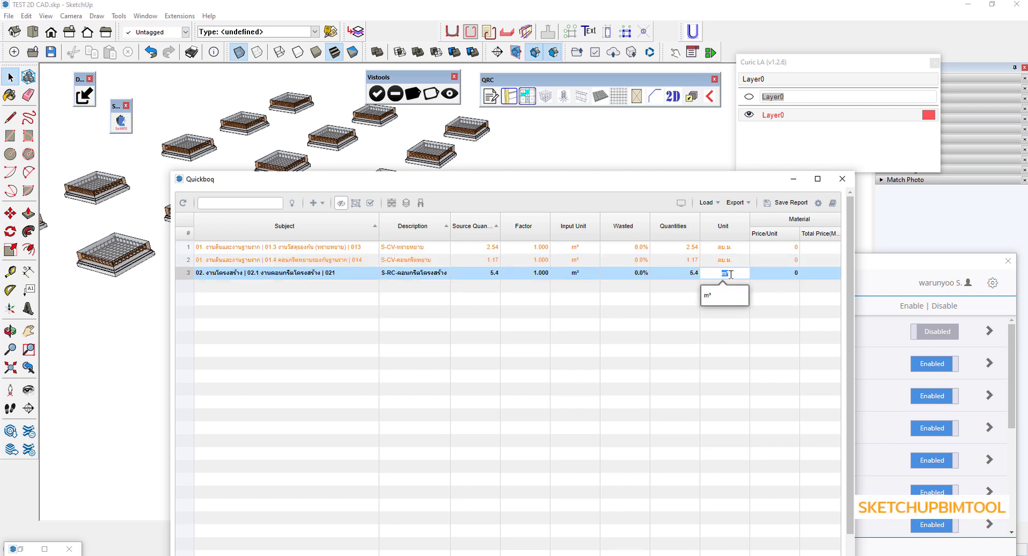
type("ลบ.ม.")
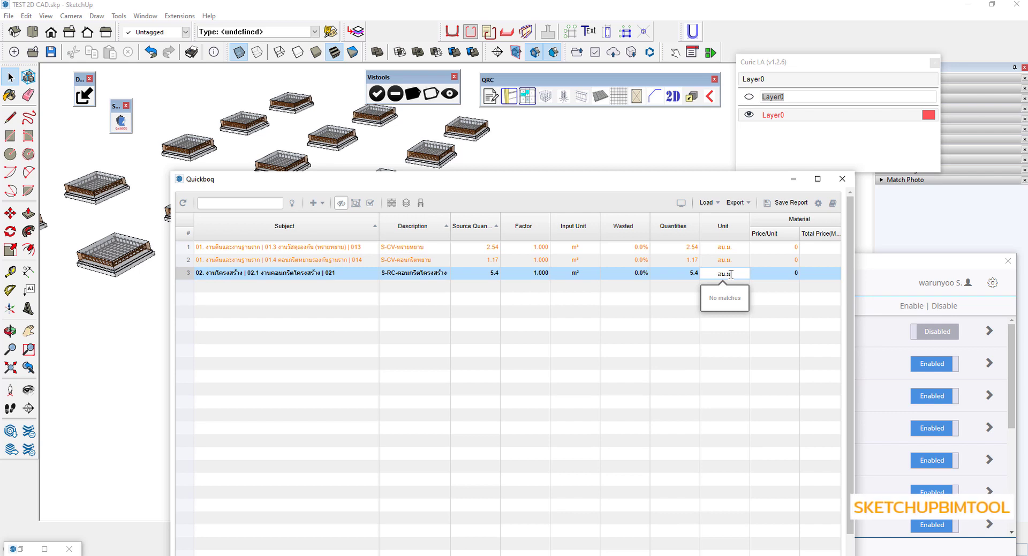
key("Return")
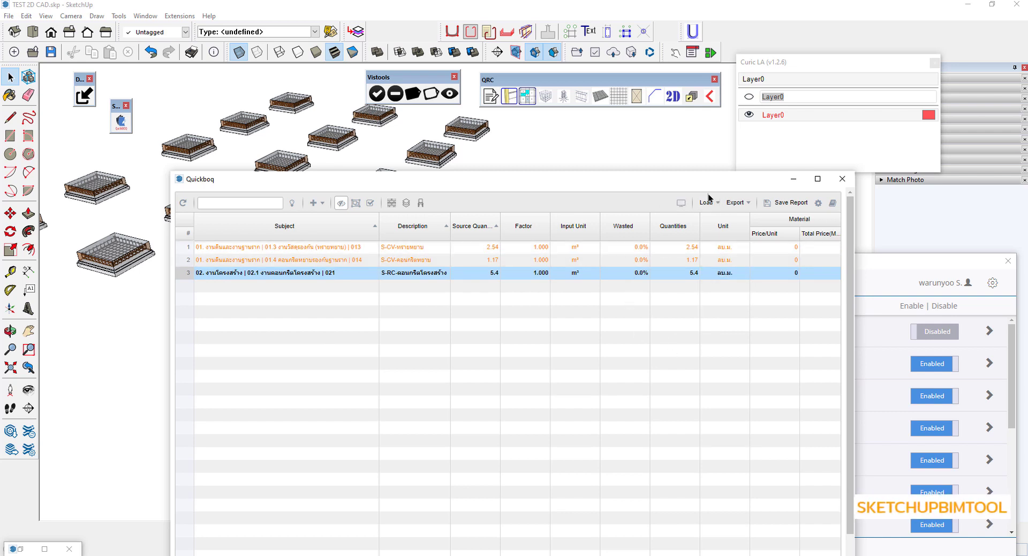
left_click_drag(710, 180, 592, 203)
Widen the Quickboq window and strip the S-CV-/S-RC- prefixes, leaving ทรายหยาบ, คอนกรีตหยาบ and คอนกรีตโครงสร้าง.
left_click_drag(736, 345, 965, 344)
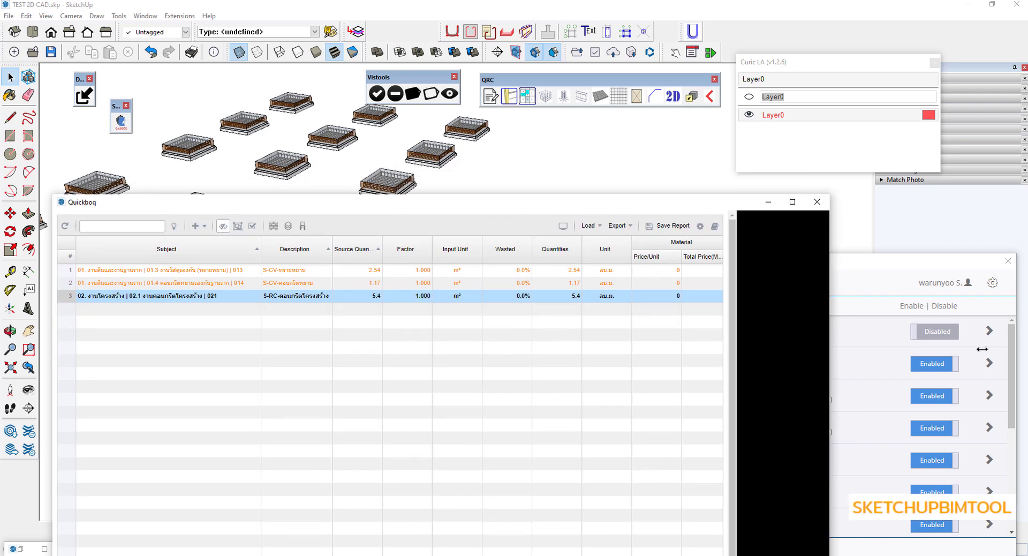
double_click(289, 270)
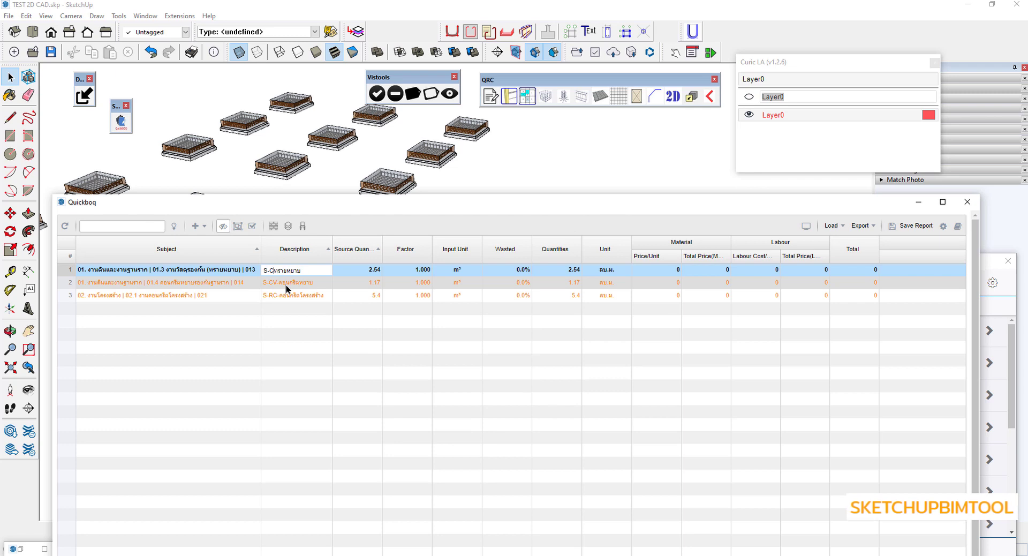
key("Home")
key("Delete")
key("Delete")
key("Delete")
key("Return")
double_click(284, 283)
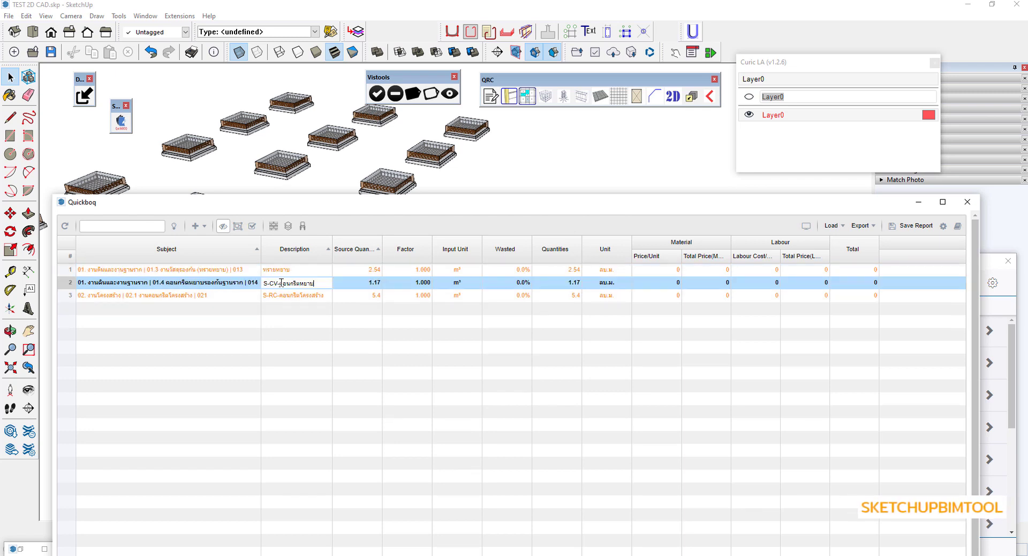
key("Delete")
key("Delete")
key("Delete")
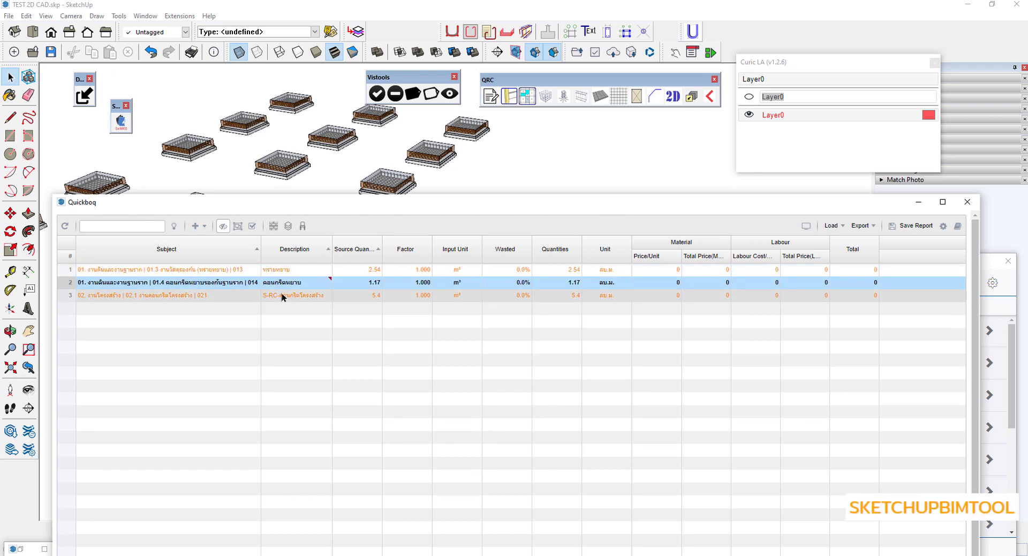
double_click(278, 295)
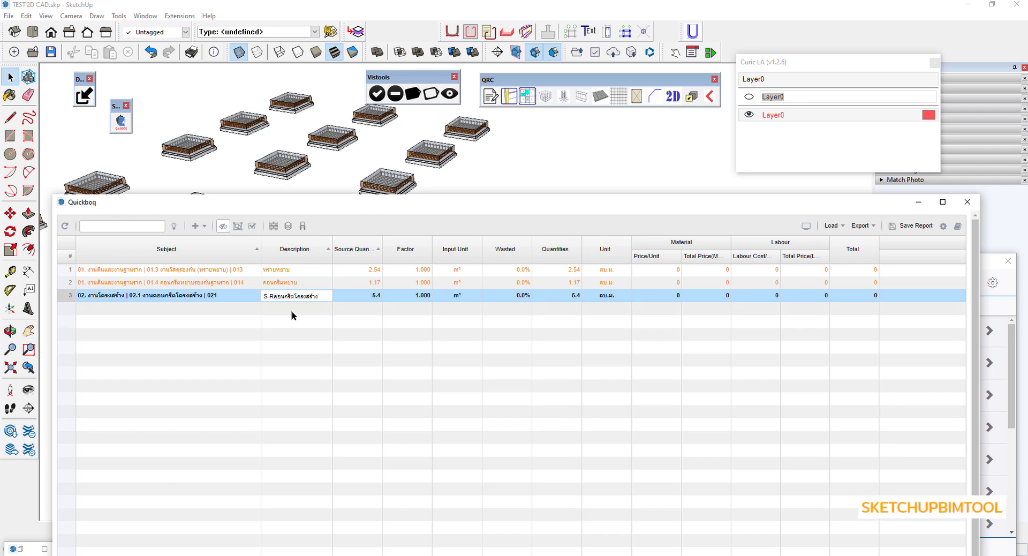
key("BackSpace")
key("Return")
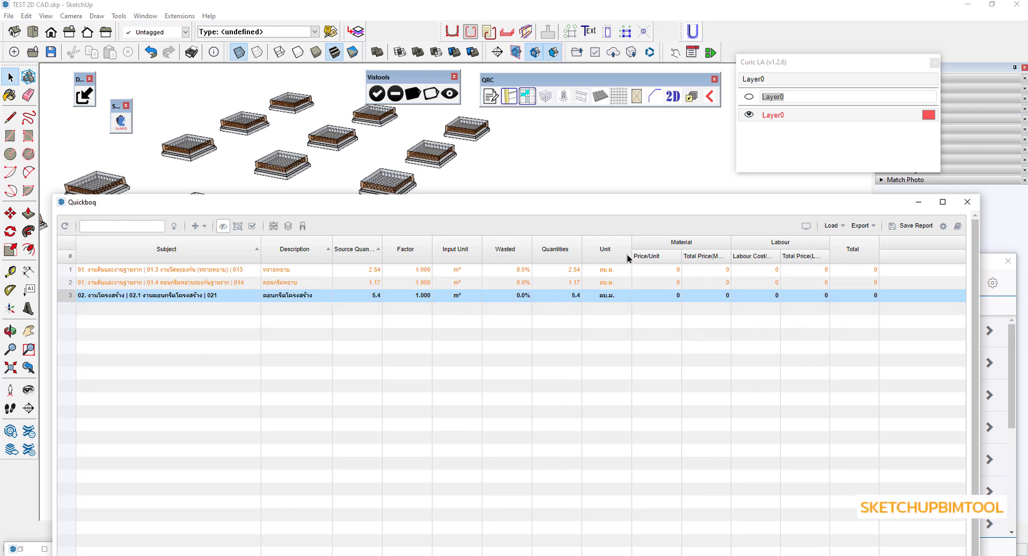
Enter 25%, 15% and 10% wastage for rows 1–3 and preview the Document Presentation.
double_click(519, 270)
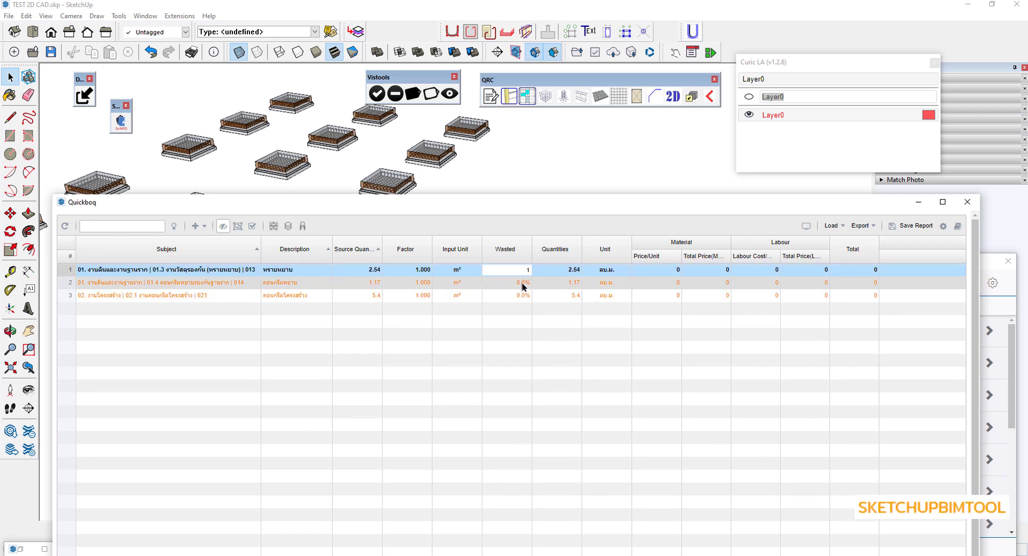
key("Return")
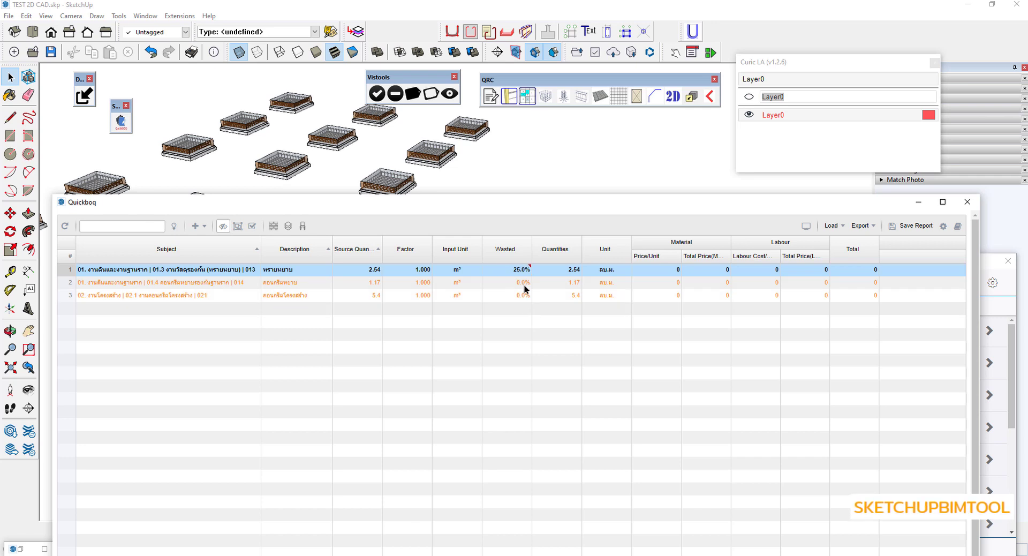
left_click(522, 284)
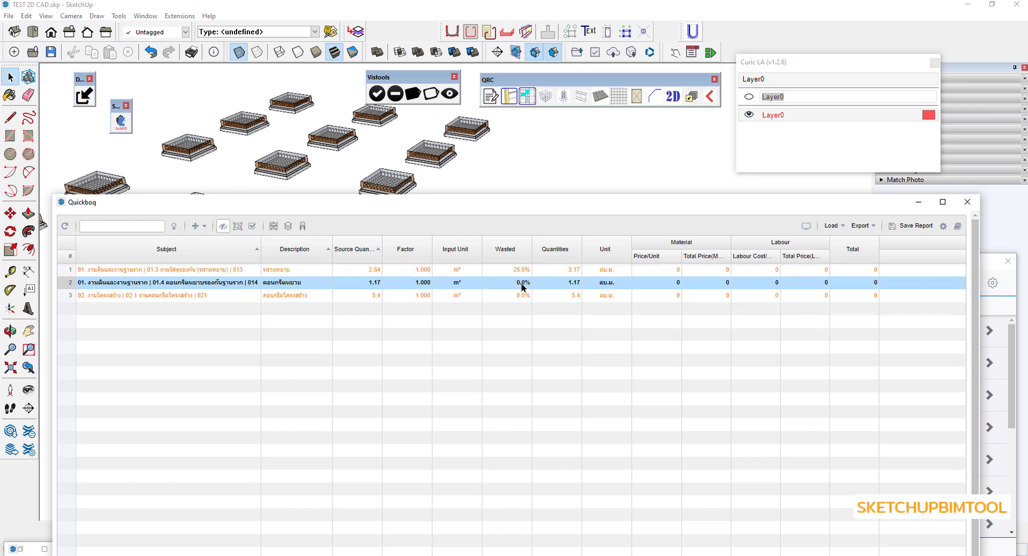
double_click(522, 283)
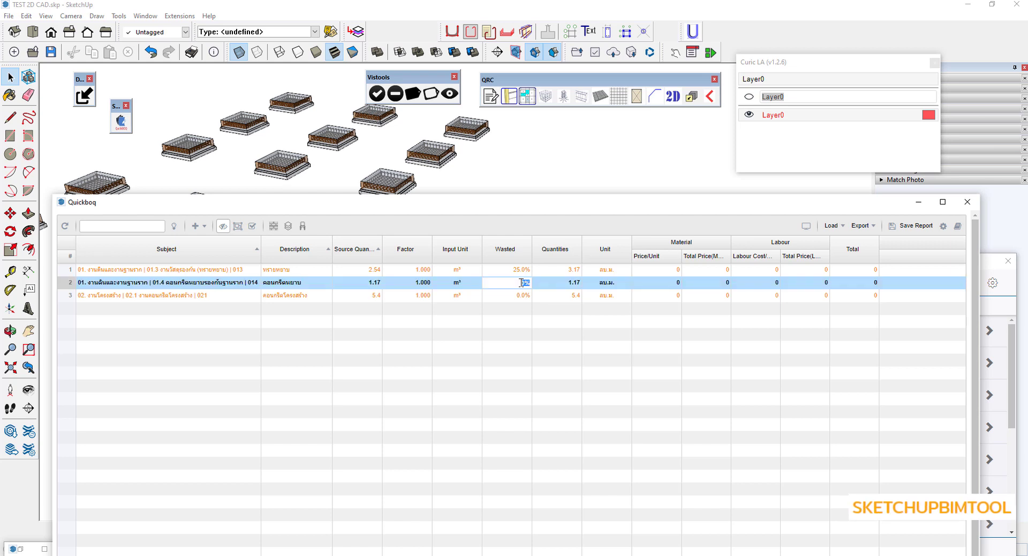
type("15")
key("Return")
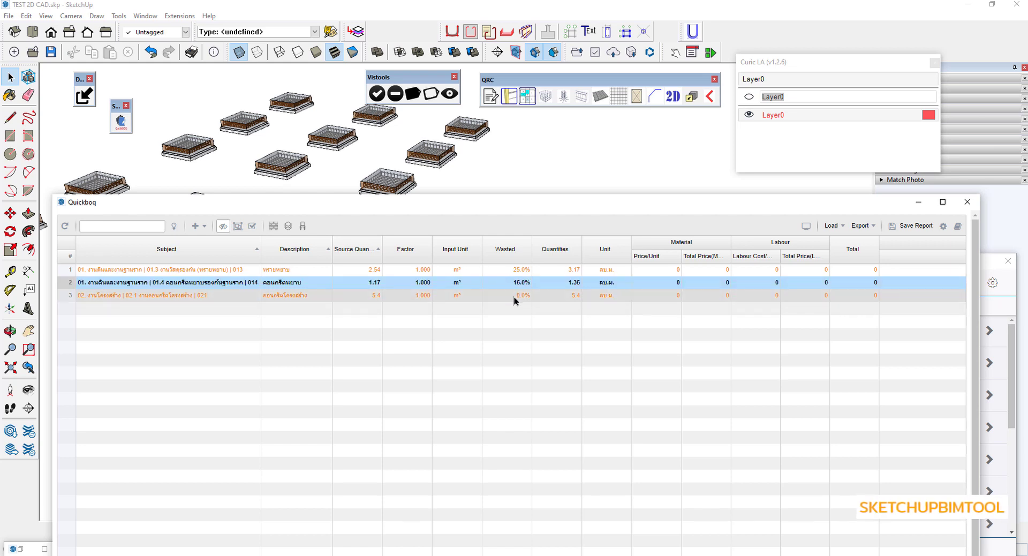
left_click(515, 297)
double_click(515, 297)
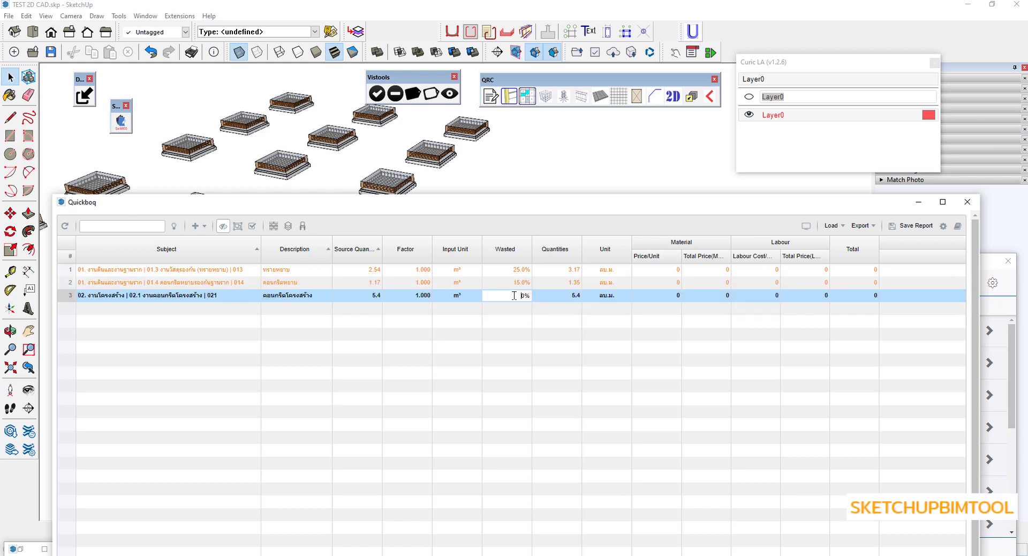
type("10")
key("Return")
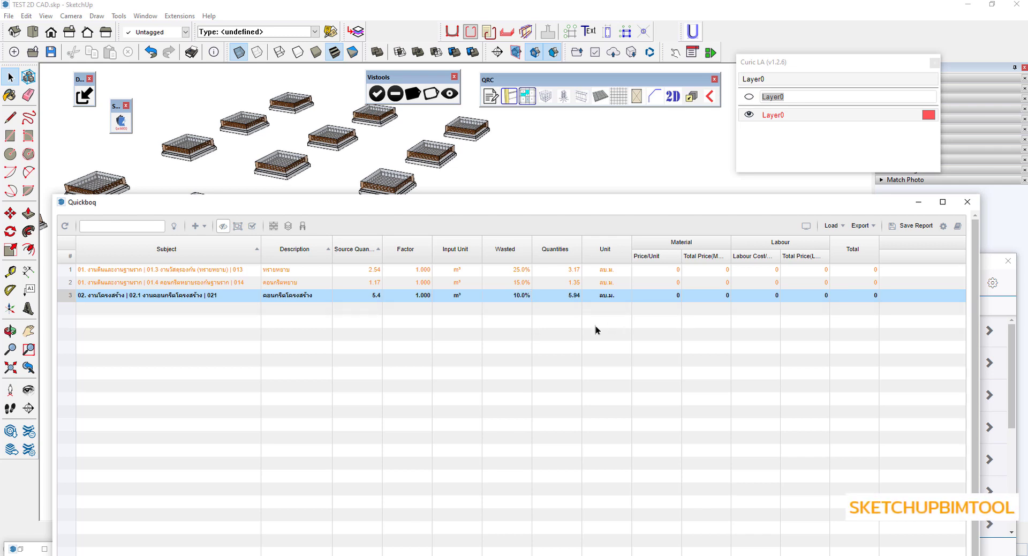
left_click(803, 232)
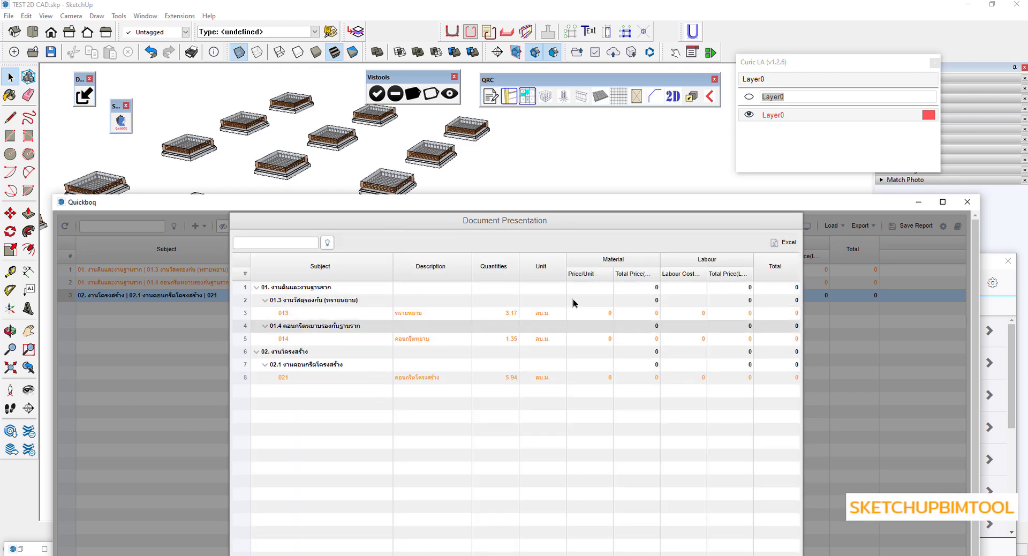
Close the Document Presentation preview and move the Quickboq window down out of the way.
left_click(799, 219)
left_click_drag(510, 206, 500, 271)
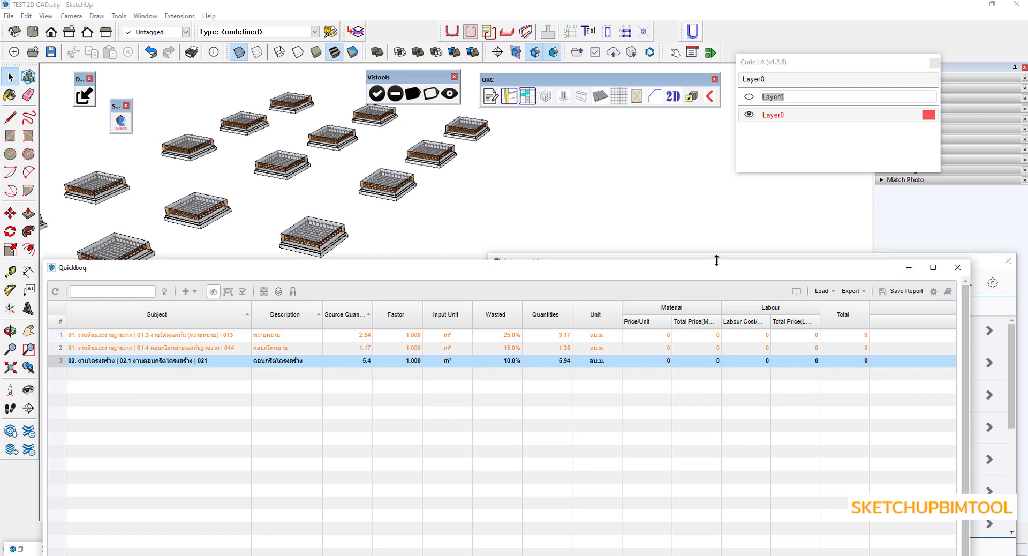
left_click_drag(716, 259, 712, 337)
left_click_drag(647, 348, 705, 347)
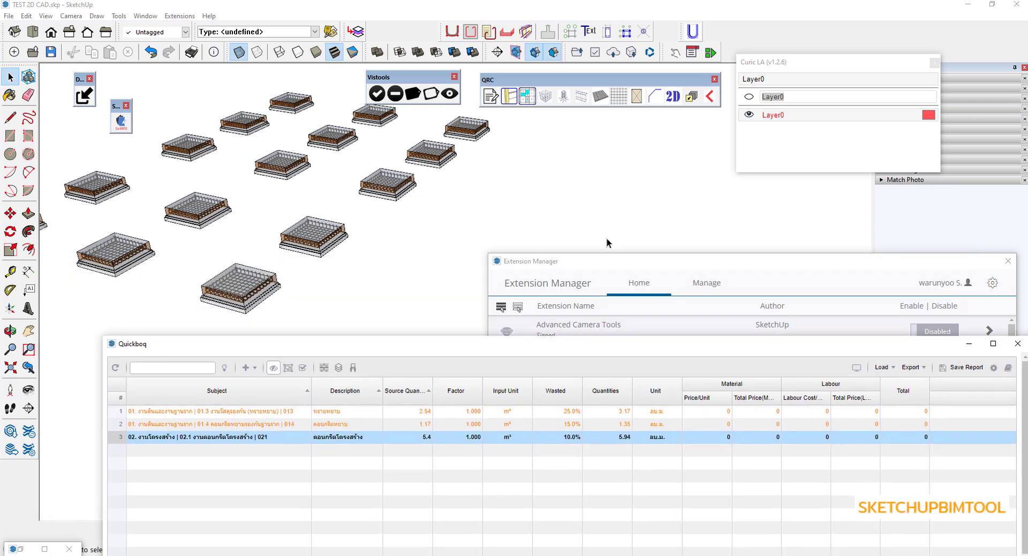
Close the Curic LA panel and Extension Manager, then return the Quickboq window to place.
left_click_drag(519, 82, 536, 85)
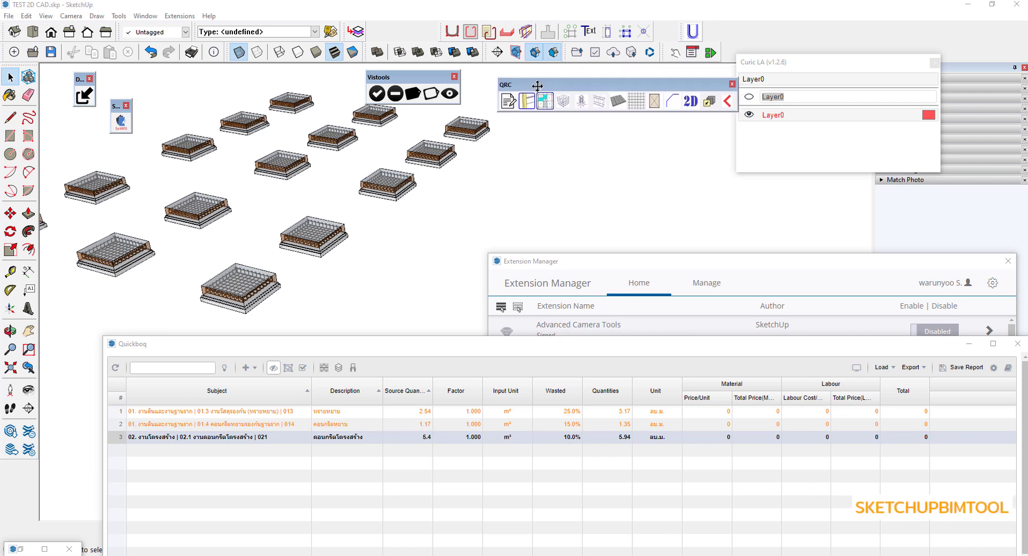
left_click(930, 60)
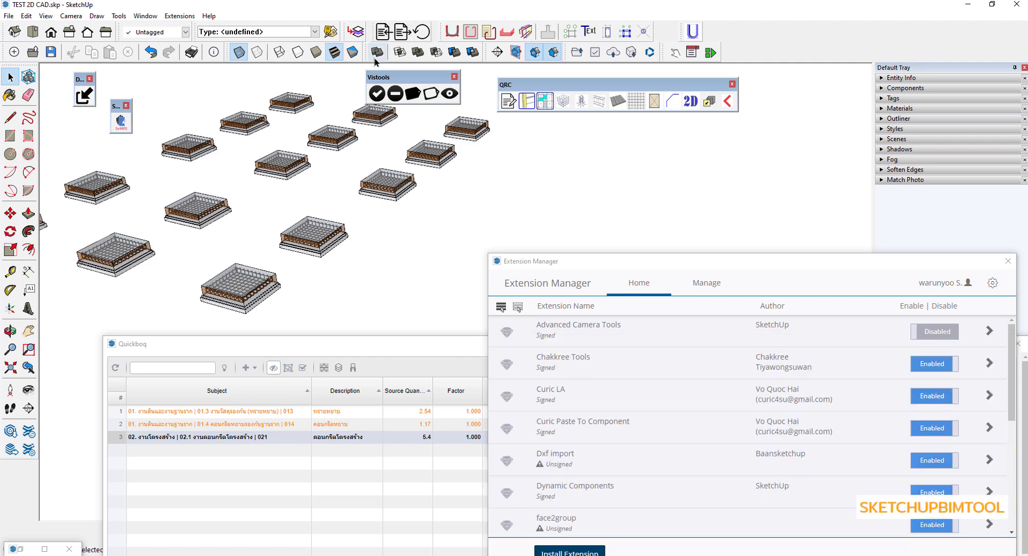
left_click_drag(536, 167, 545, 158)
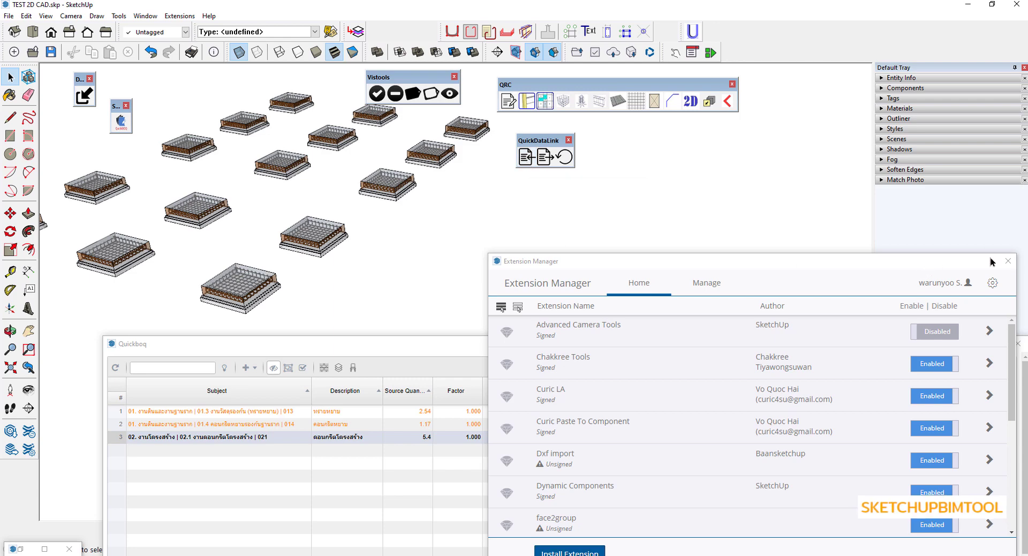
left_click(1007, 260)
left_click_drag(473, 335, 465, 276)
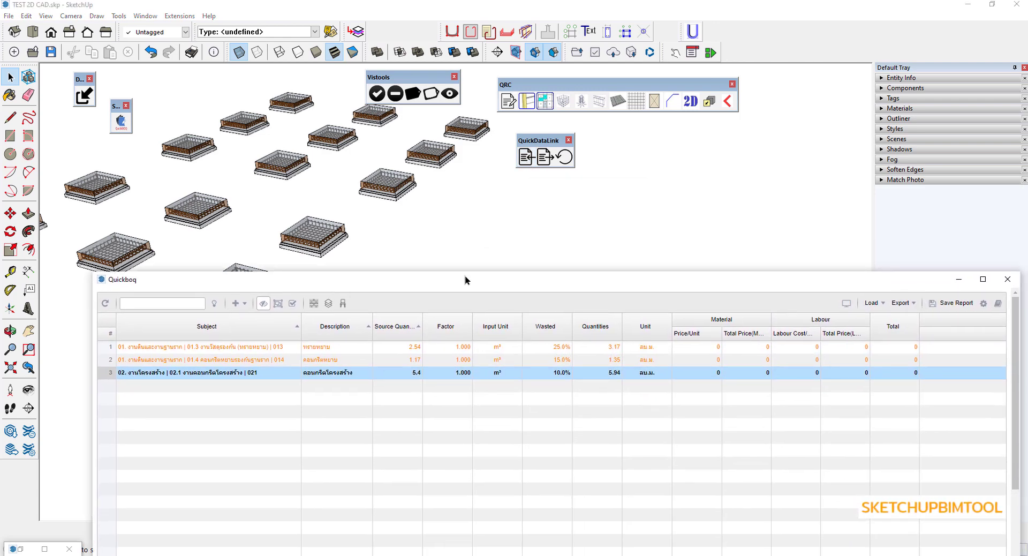
Start a QuickDataLink export set to Have Data Only, listing the three BOQ layers.
left_click(542, 162)
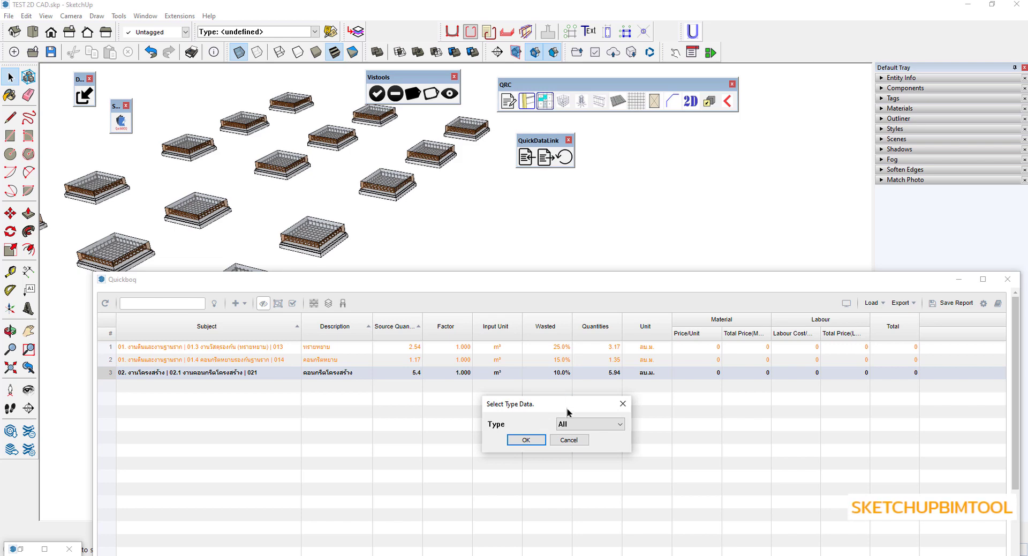
left_click(567, 424)
left_click(574, 436)
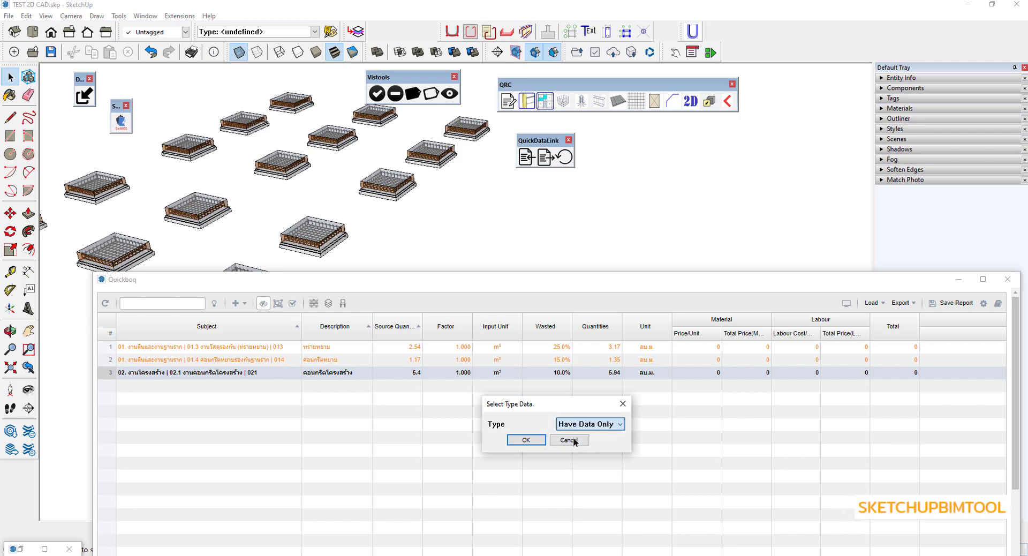
left_click(526, 440)
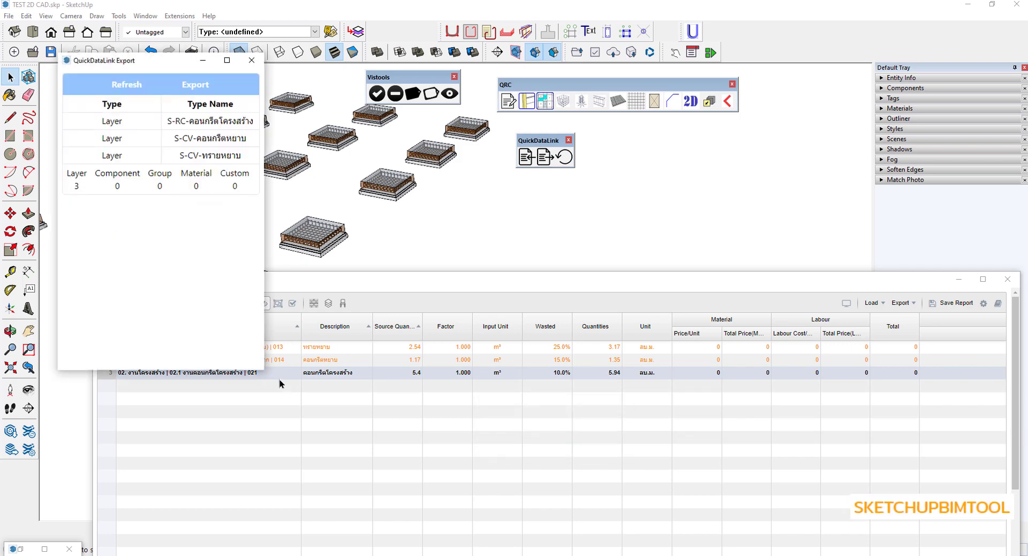
left_click_drag(266, 370, 703, 335)
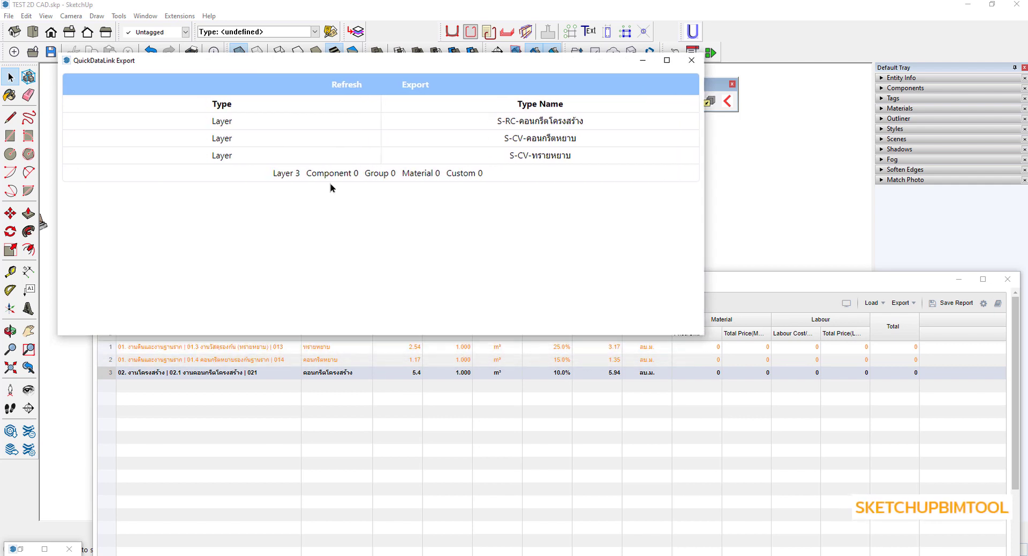
Export the three listed layers to an Excel workbook saved on the Desktop.
left_click(423, 86)
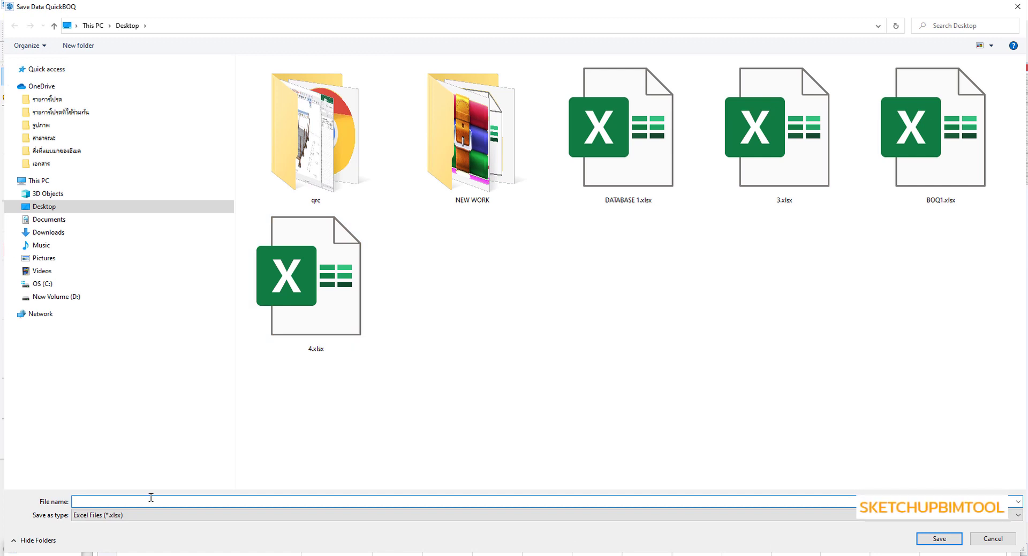
type("q")
key("BackSpace")
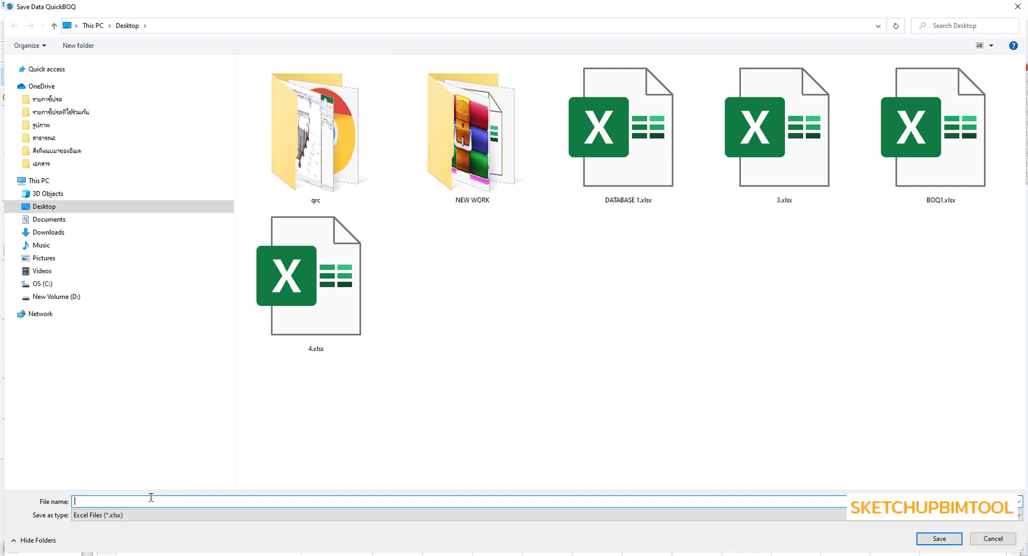
type("QRC ST")
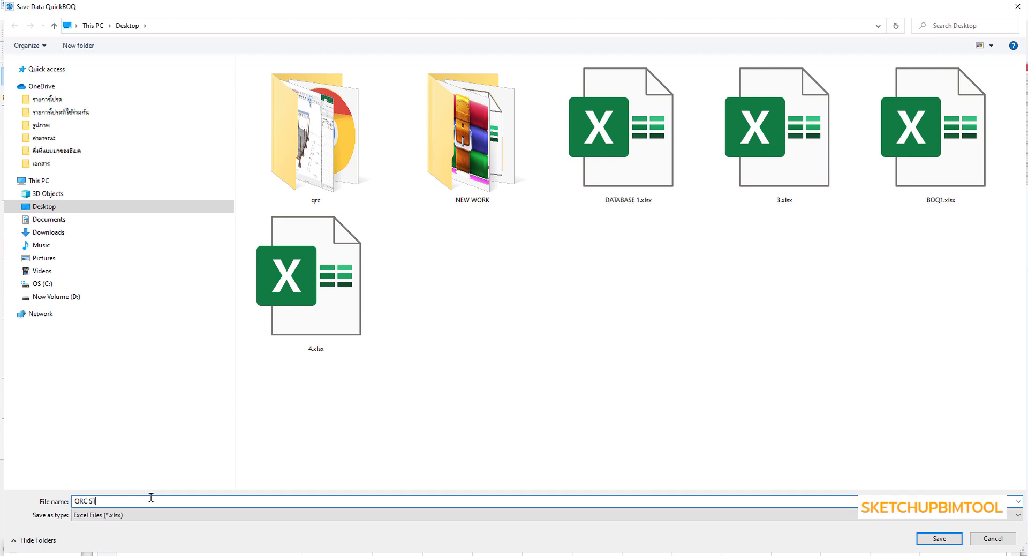
type("RUCURE")
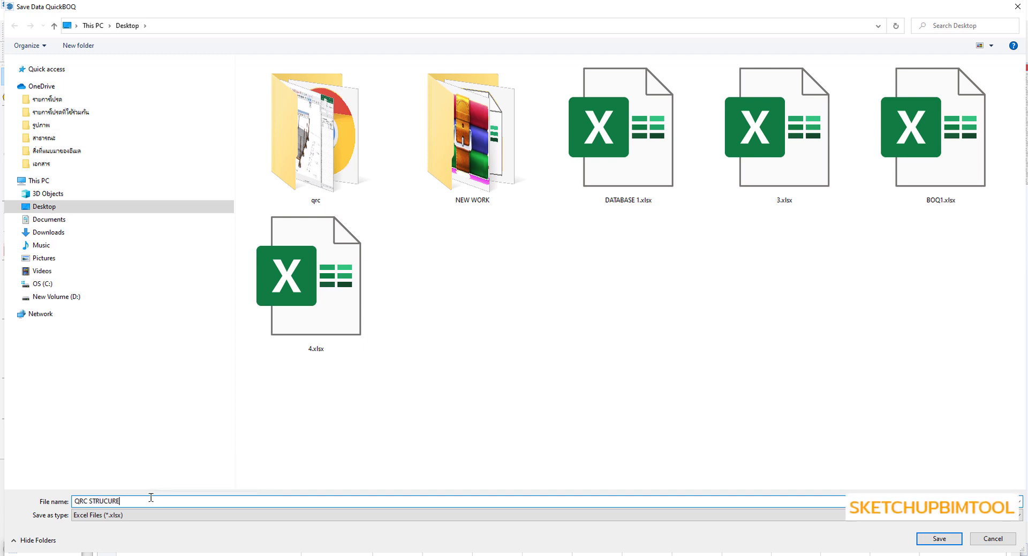
type(" WORK-BO")
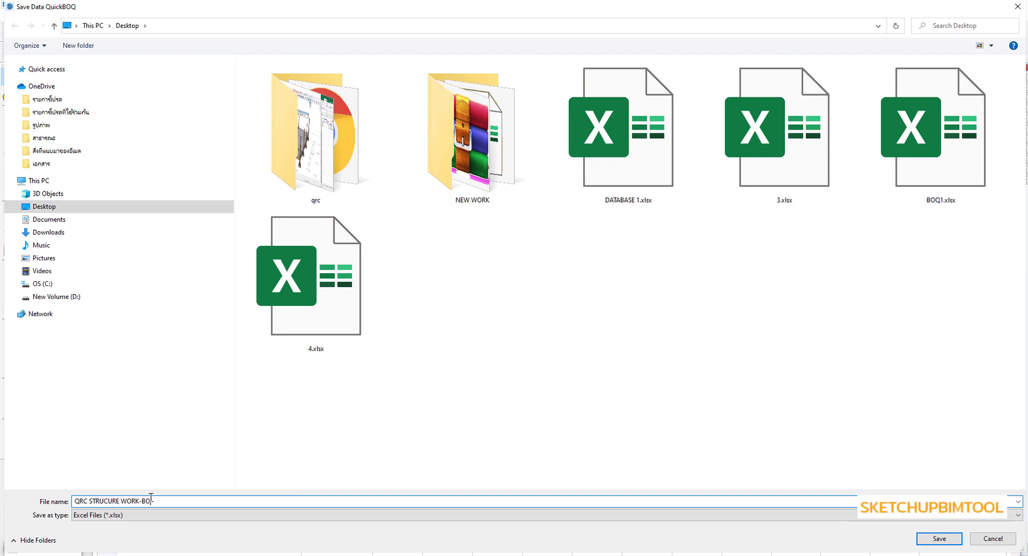
key("BackSpace")
key("BackSpace")
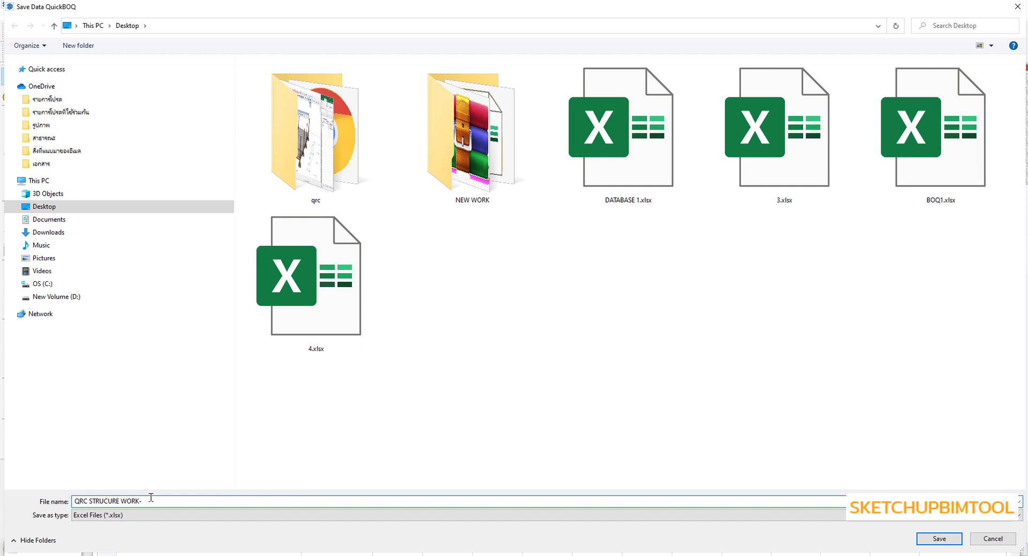
type("DATABASE")
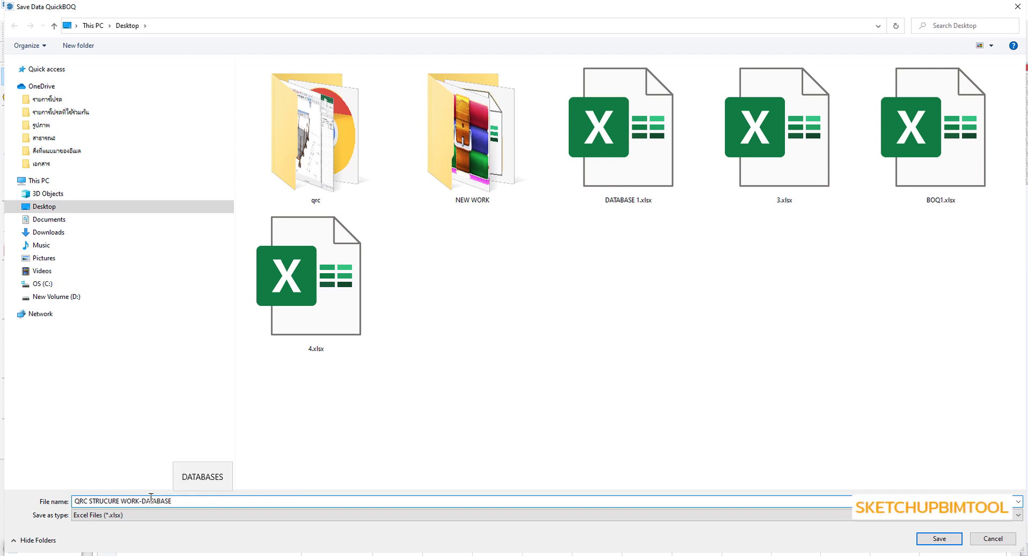
key("Return")
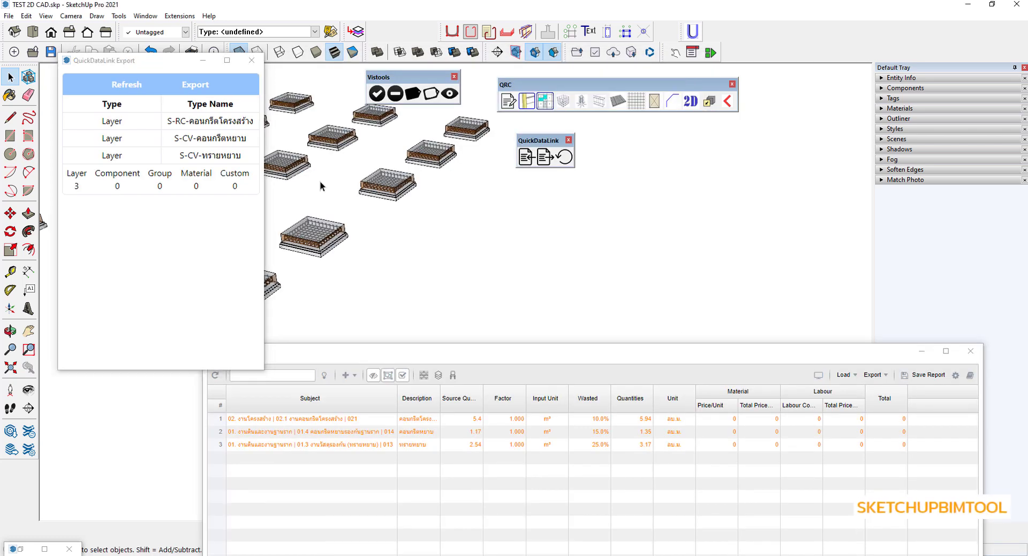
Close the export window and open QRC-STRUCTURE DATABASE.xlsx from the Desktop in Excel.
left_click(252, 61)
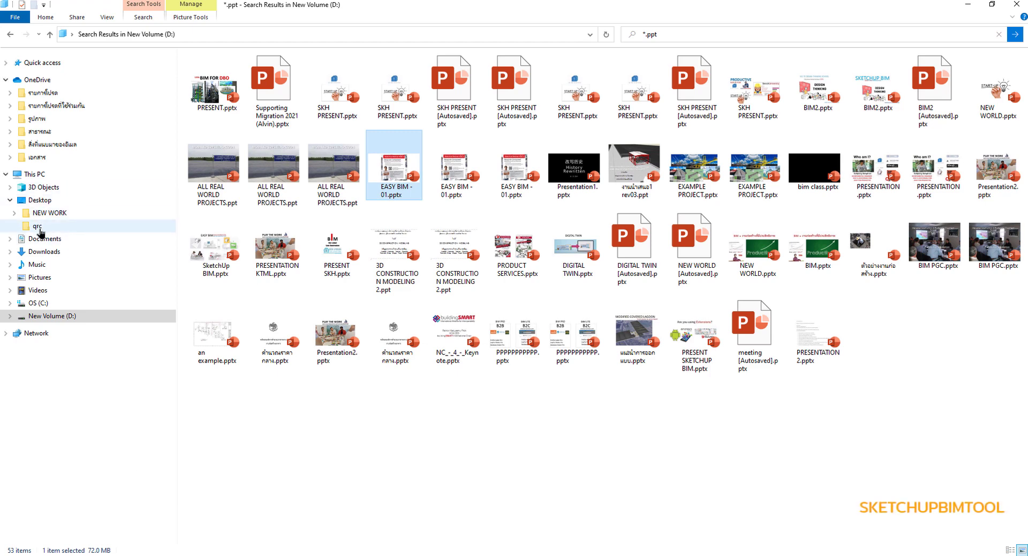
left_click(40, 202)
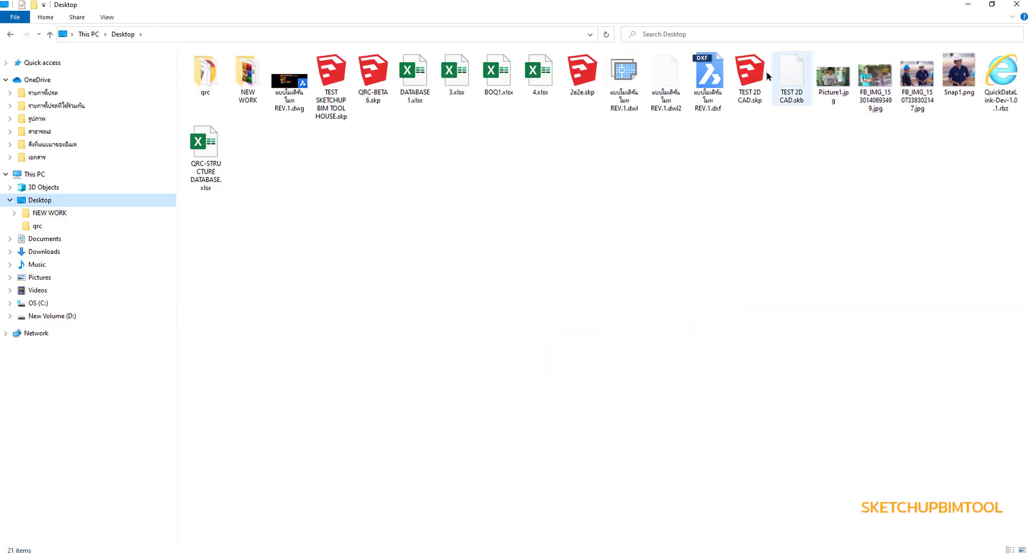
left_click(206, 151)
double_click(206, 151)
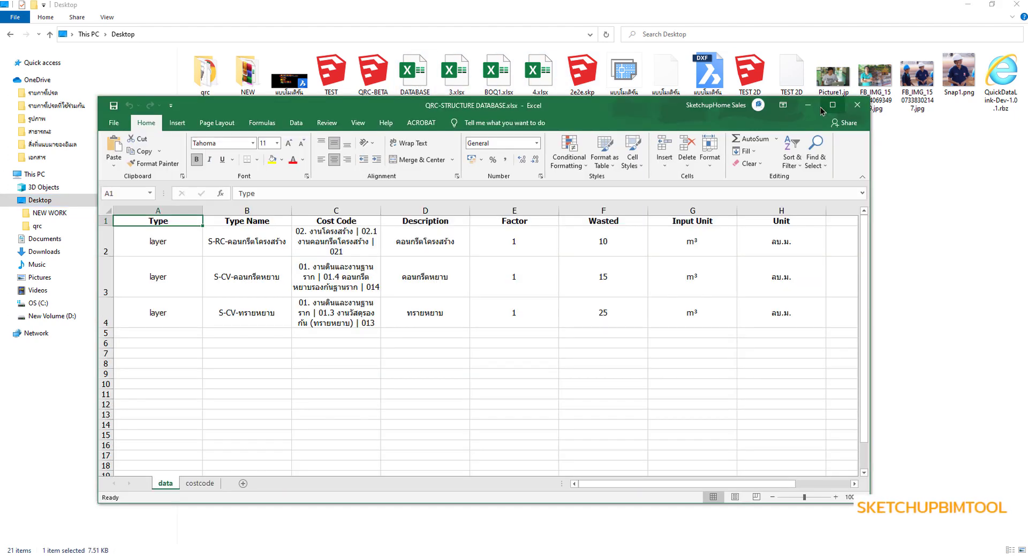
Maximize Excel, widen the columns and auto-fit all row heights and column widths.
left_click(832, 105)
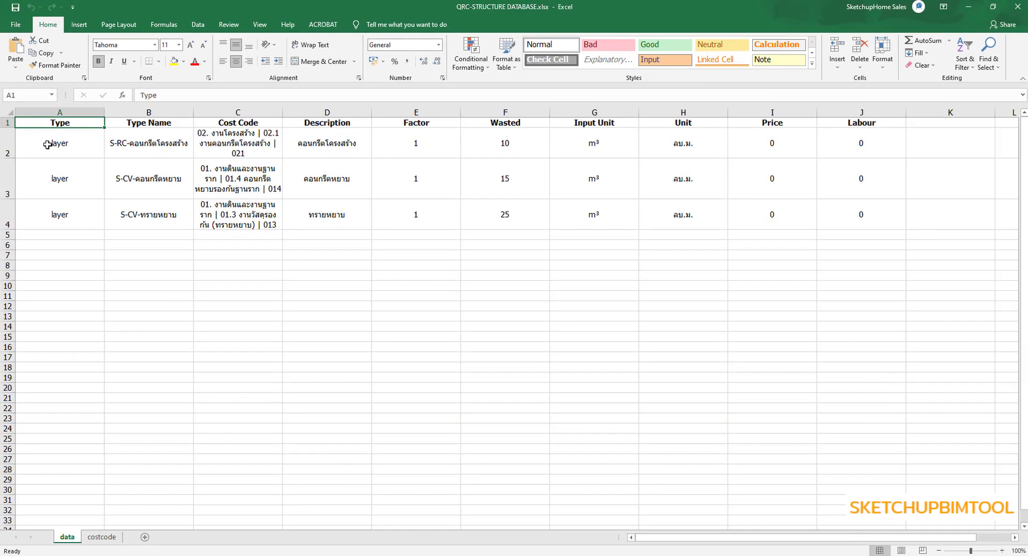
left_click(7, 113)
left_click(289, 112)
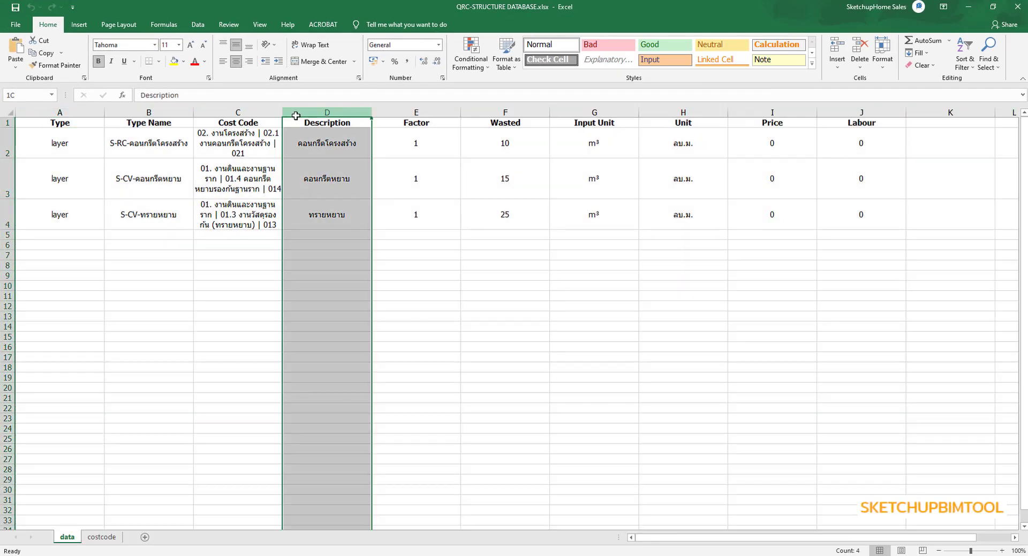
left_click_drag(282, 114, 427, 116)
left_click(267, 265)
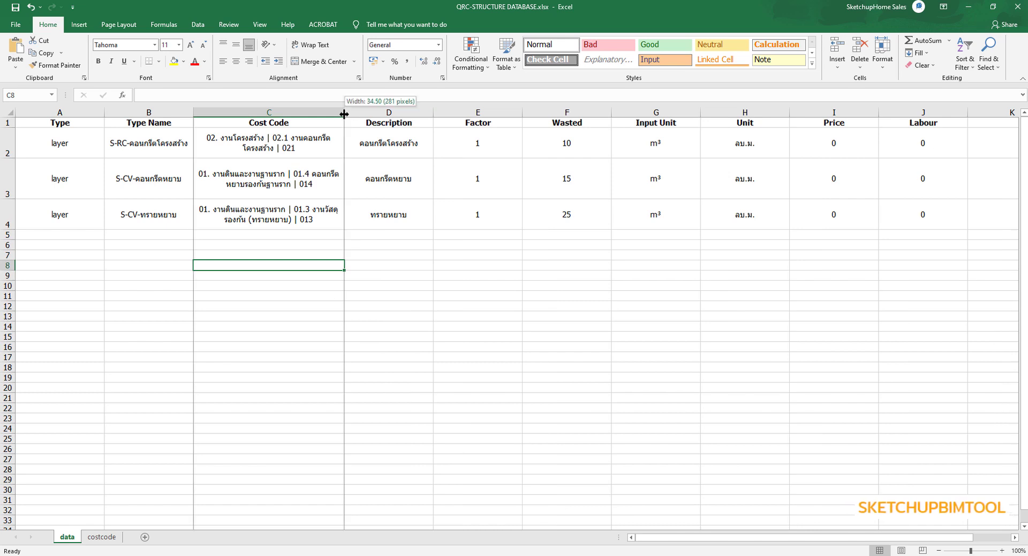
left_click(321, 317)
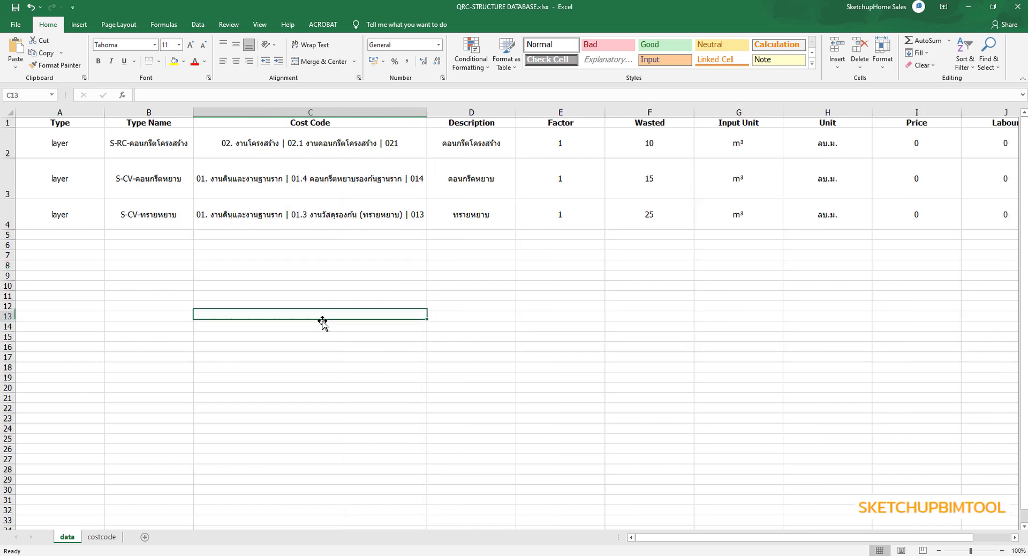
left_click(11, 110)
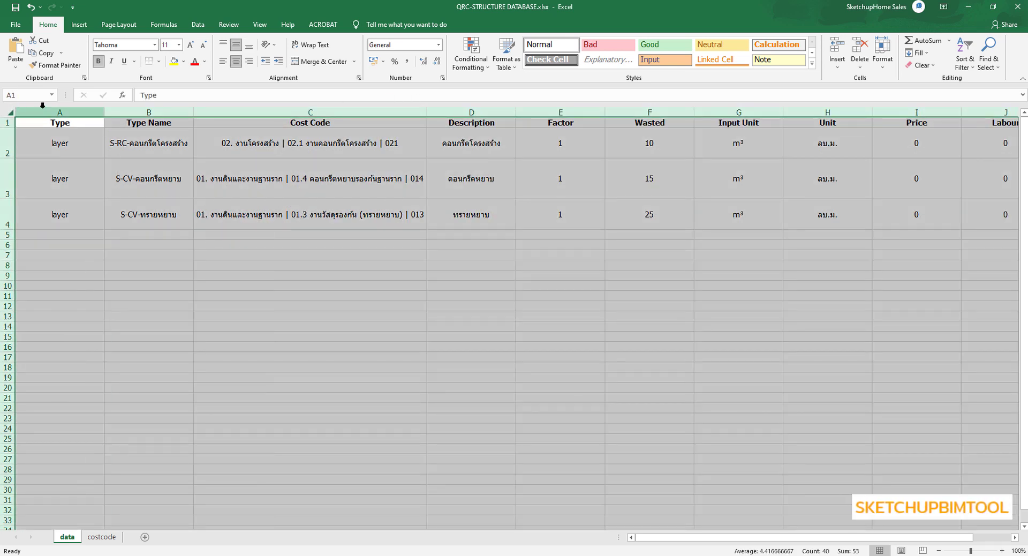
double_click(7, 127)
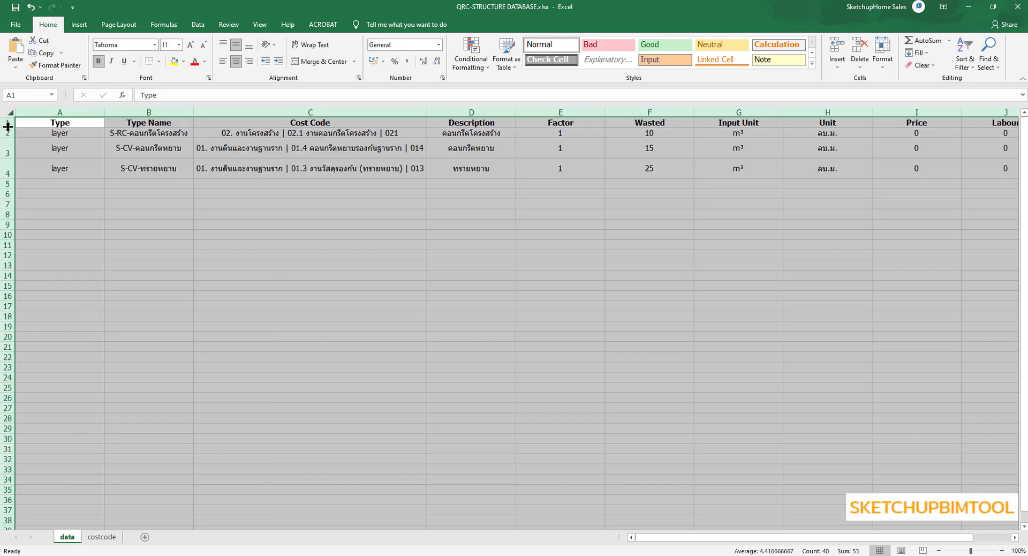
double_click(103, 112)
left_click(156, 236)
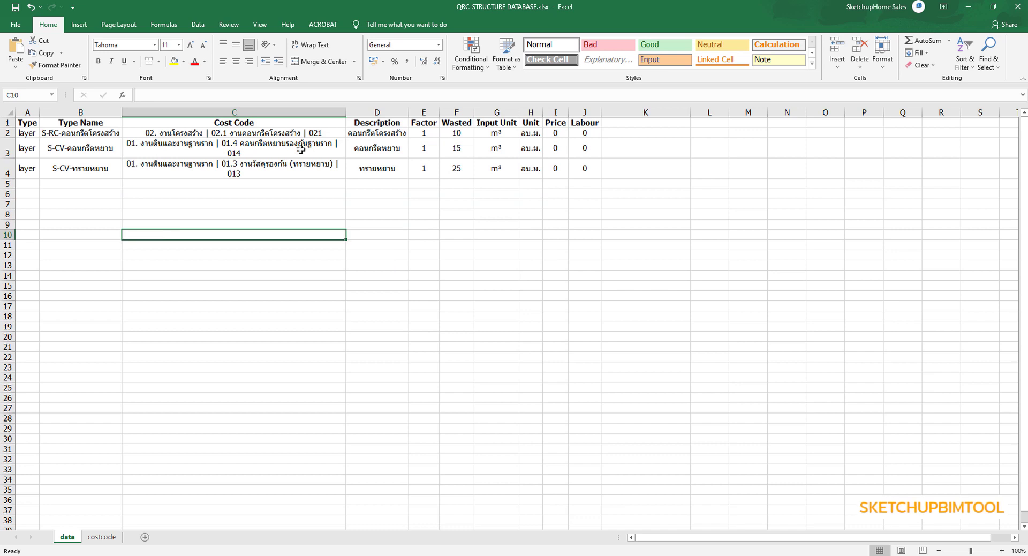
Sort the table A to Z by Cost Code, expanding the selection.
left_click(227, 113)
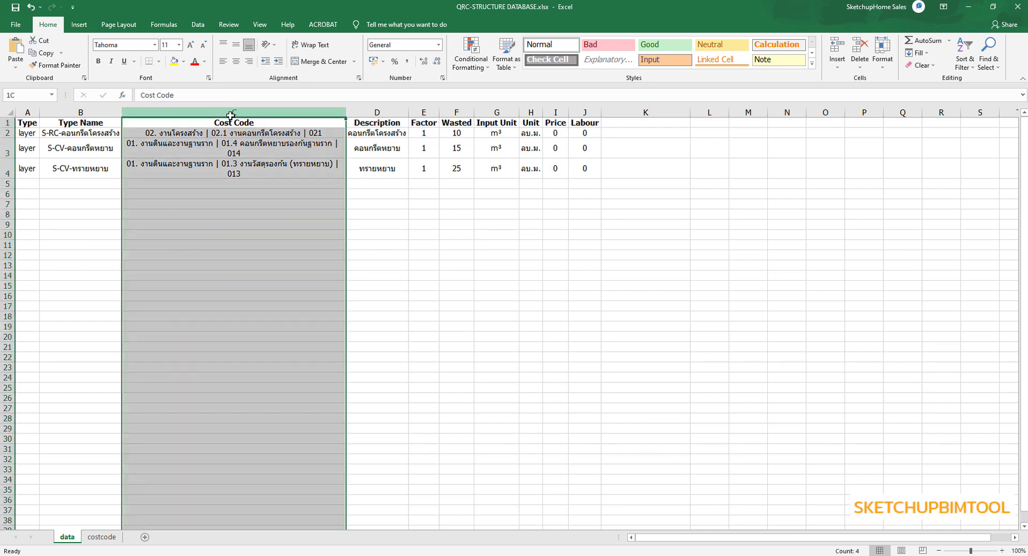
left_click(964, 60)
left_click(977, 78)
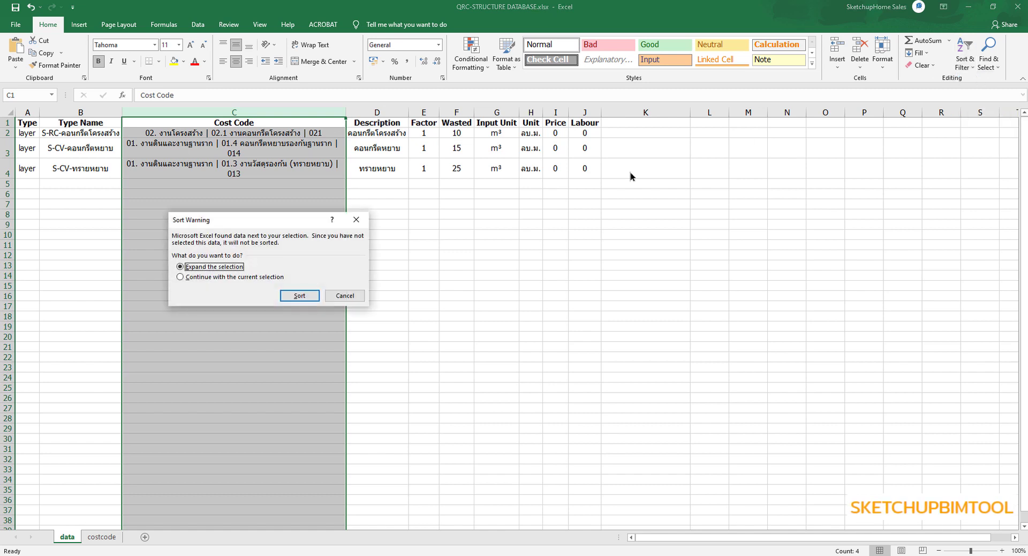
left_click(300, 295)
left_click(305, 298)
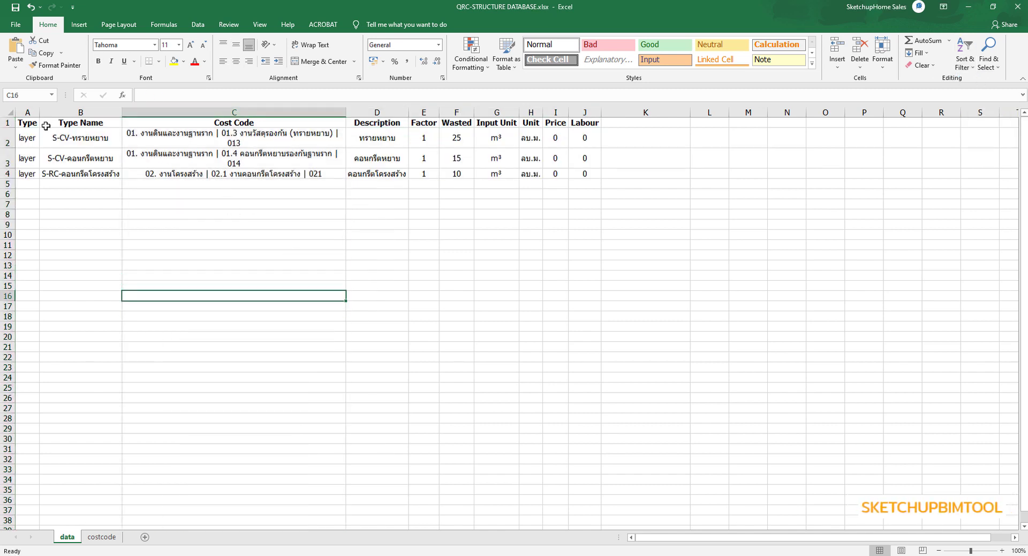
Left-align every cell in the sheet.
key("ctrl+a")
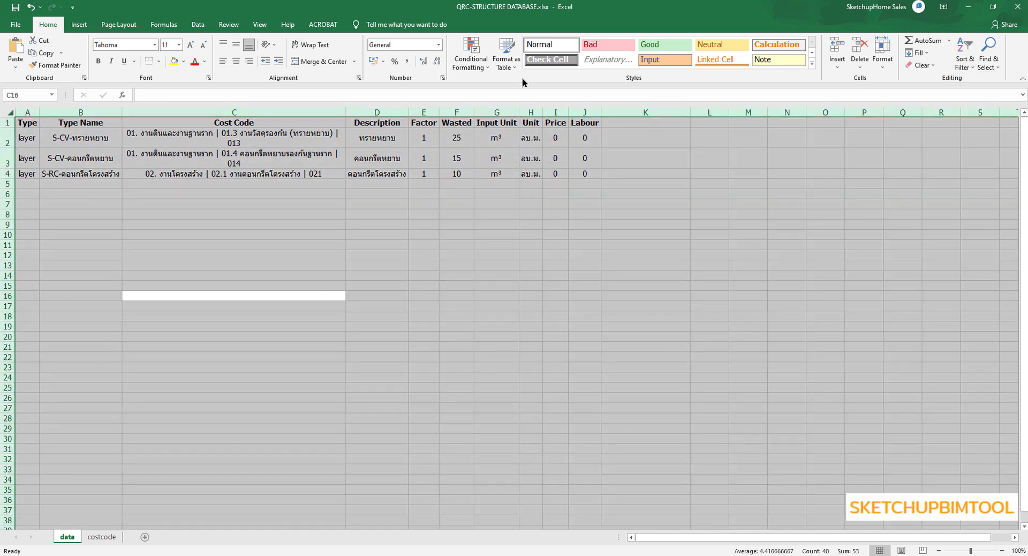
left_click(222, 61)
left_click(252, 192)
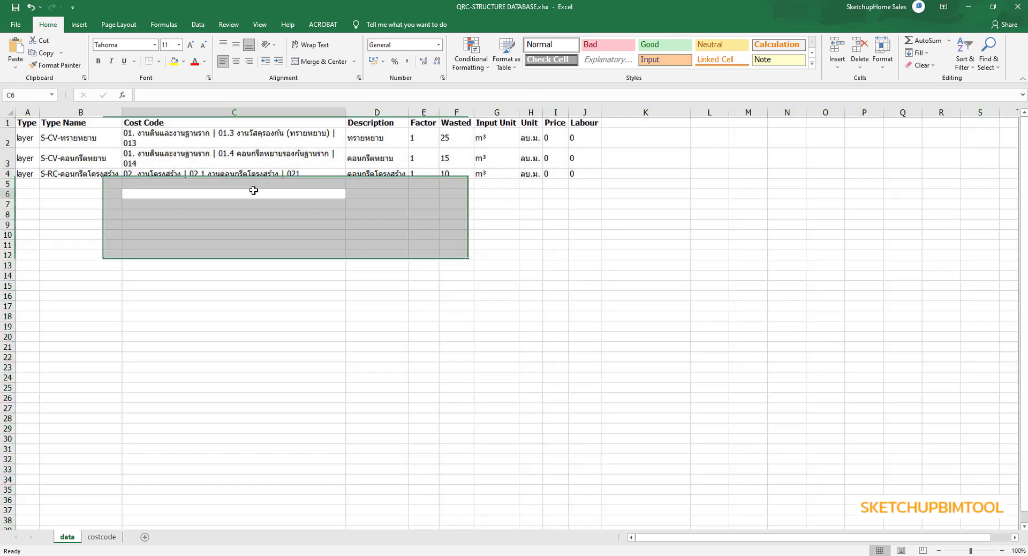
left_click(291, 297)
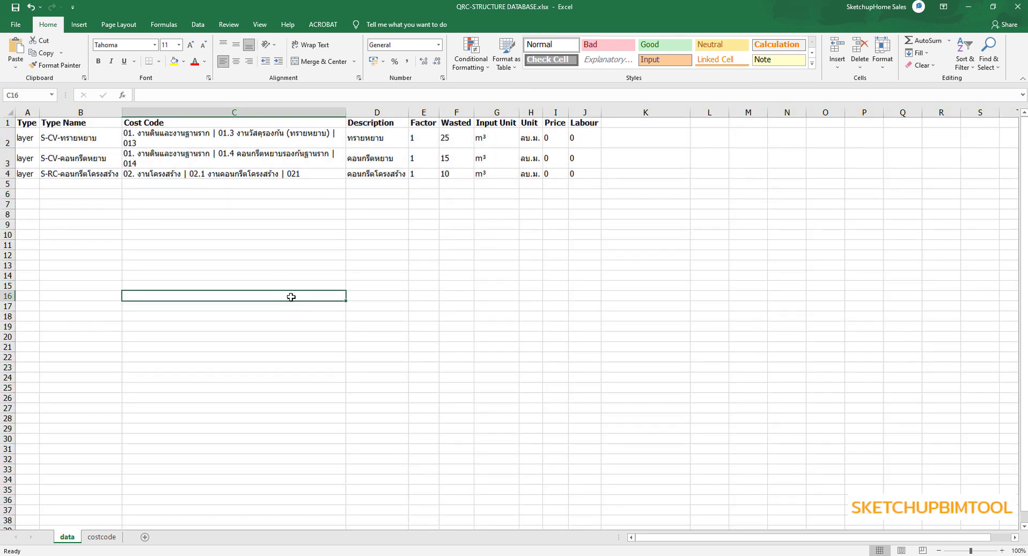
Enter Price 500 / Labour 120 and Price 1750 / Labour 400 for the first two rows.
left_click(558, 139)
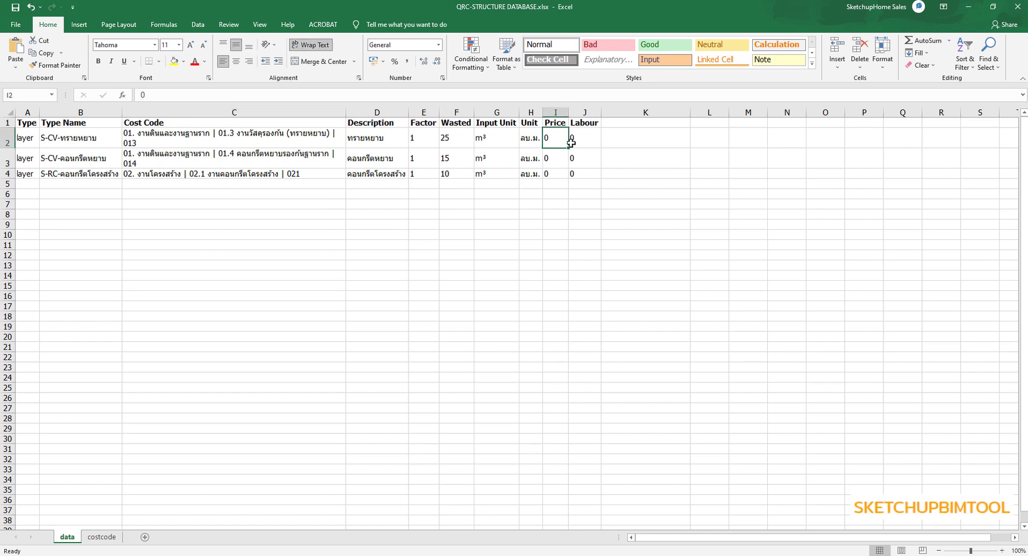
type("500")
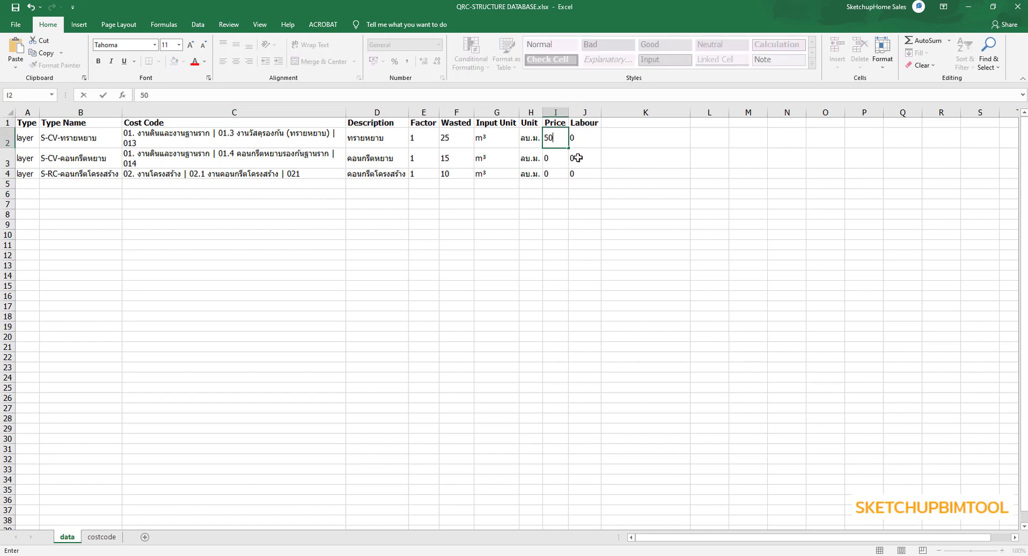
left_click(580, 155)
left_click(584, 143)
type("12")
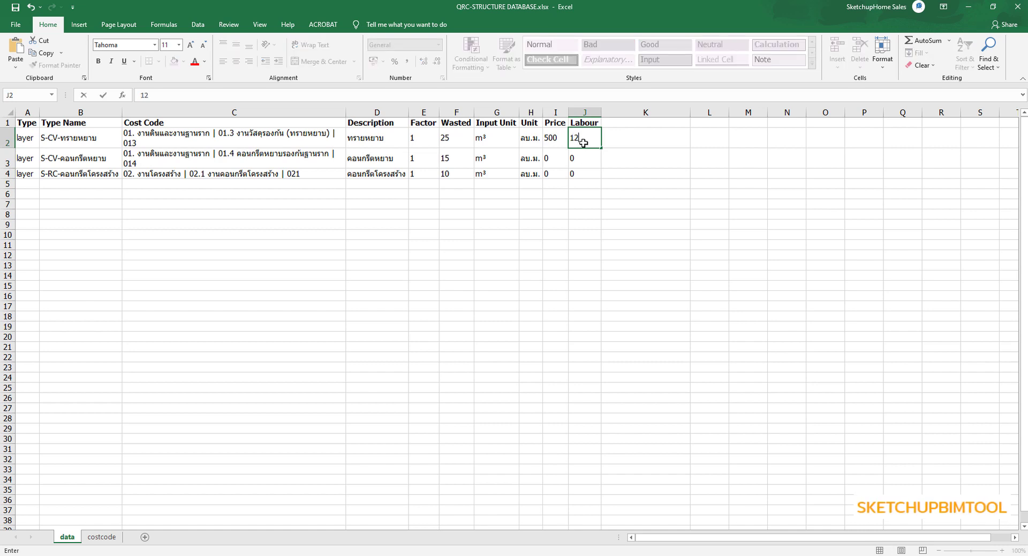
type("0")
left_click(577, 176)
left_click(551, 161)
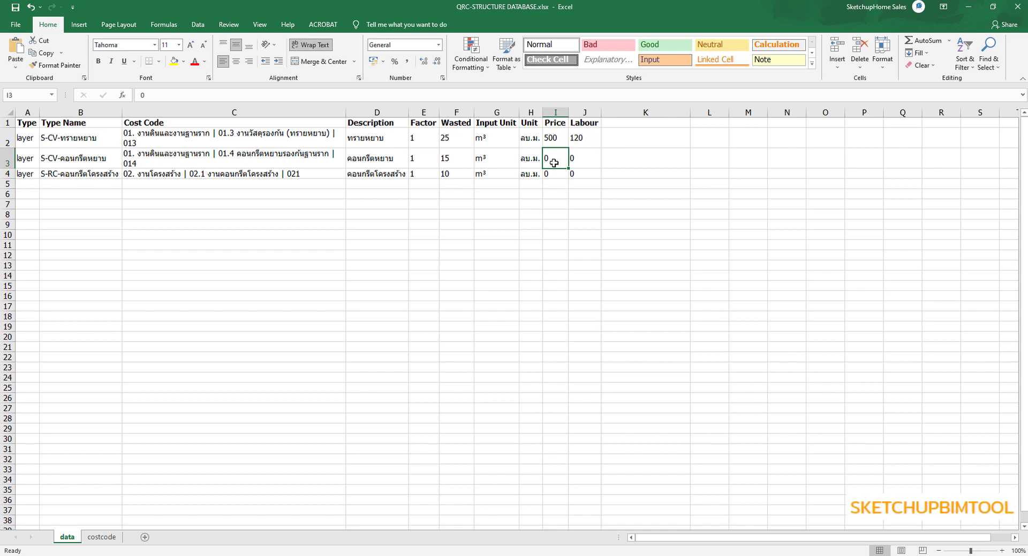
type("17")
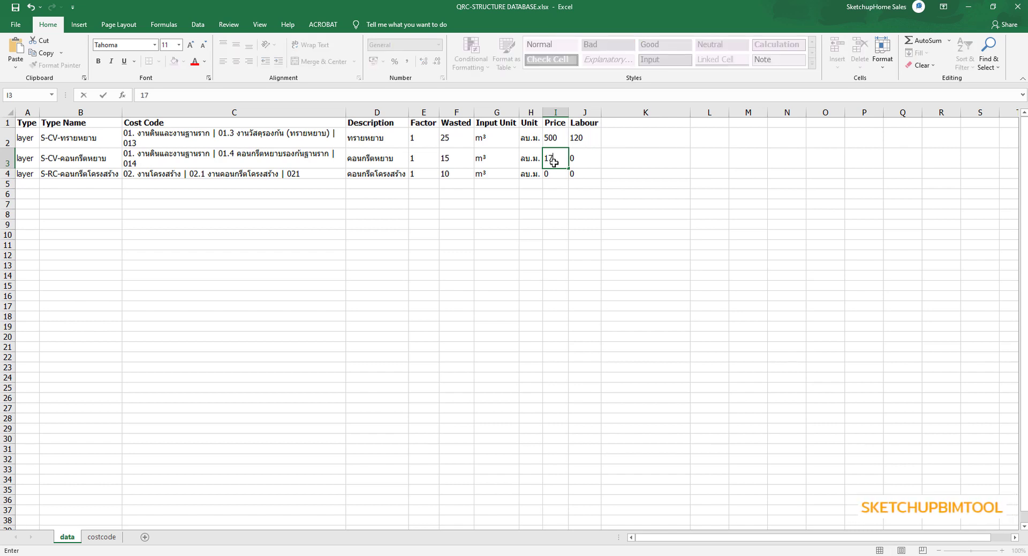
type("50")
left_click(583, 158)
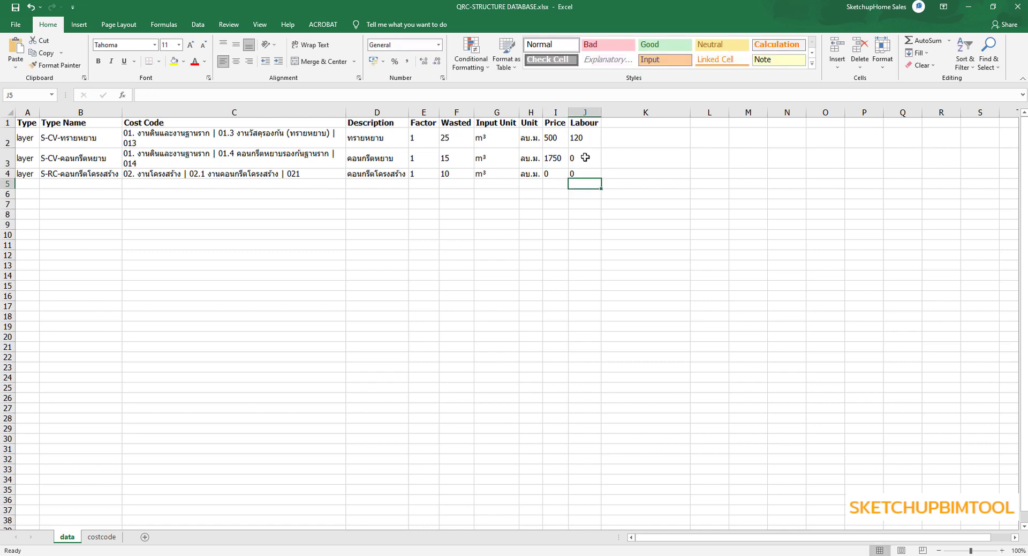
type("4")
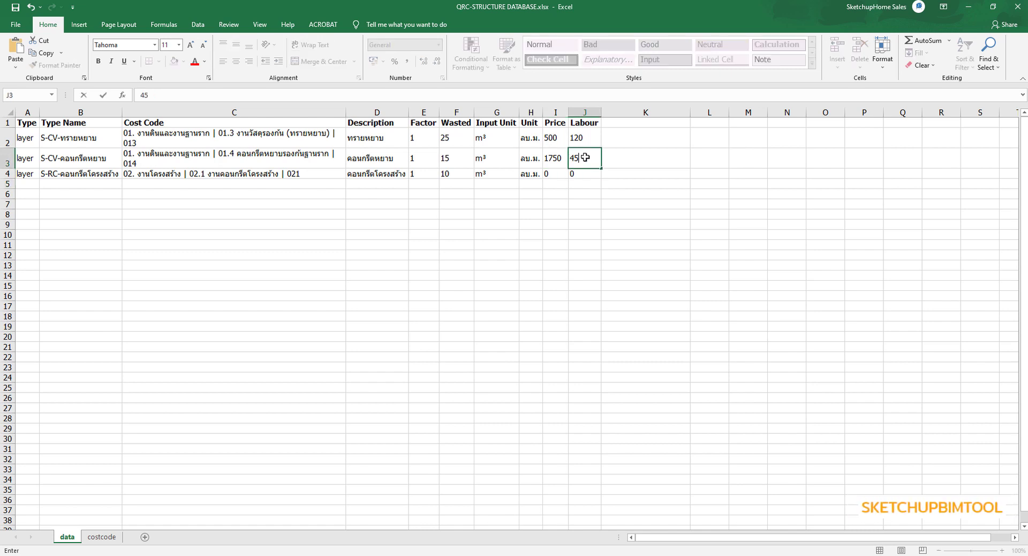
type("00")
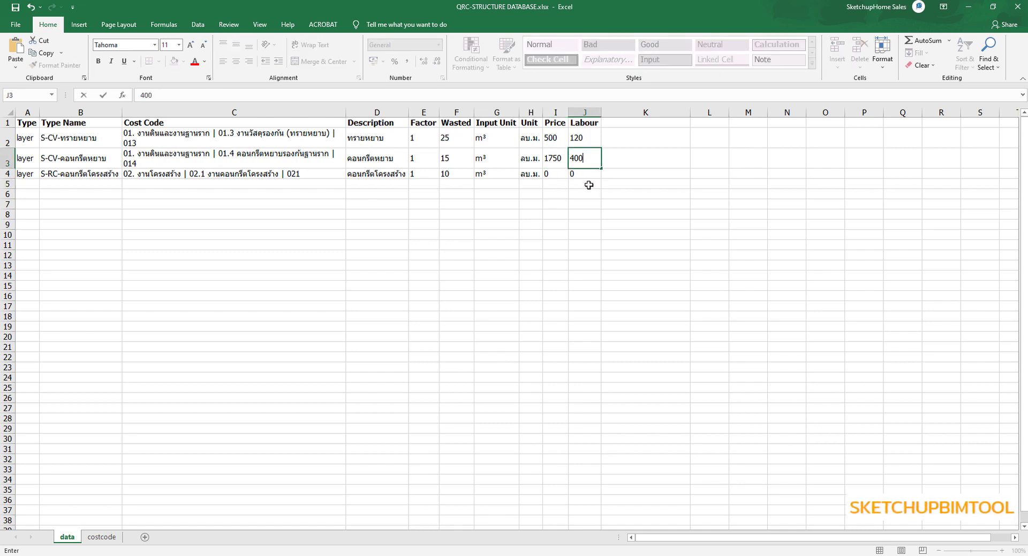
left_click(589, 185)
Enter Price 2250 and Labour 500 for the third row and save the workbook.
left_click(555, 171)
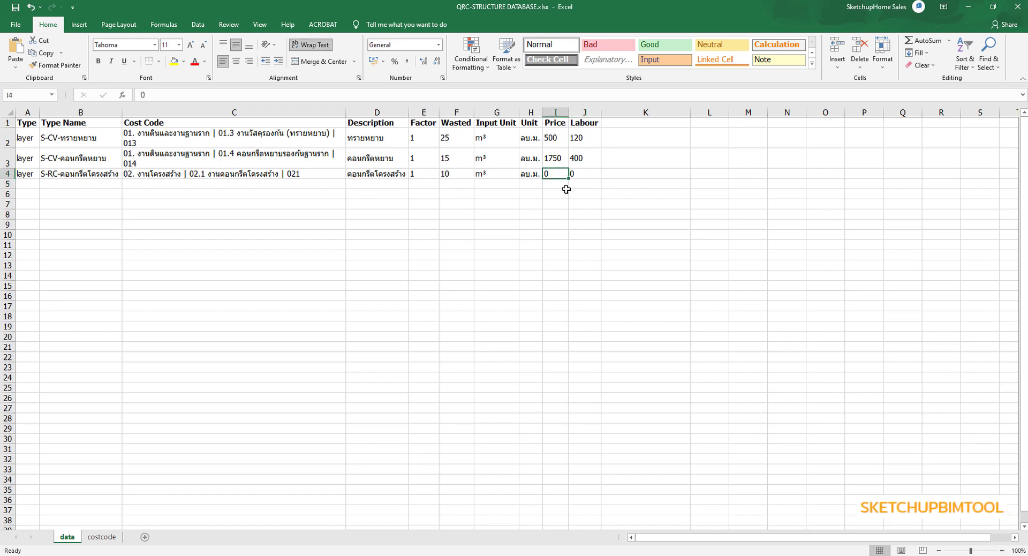
type("22")
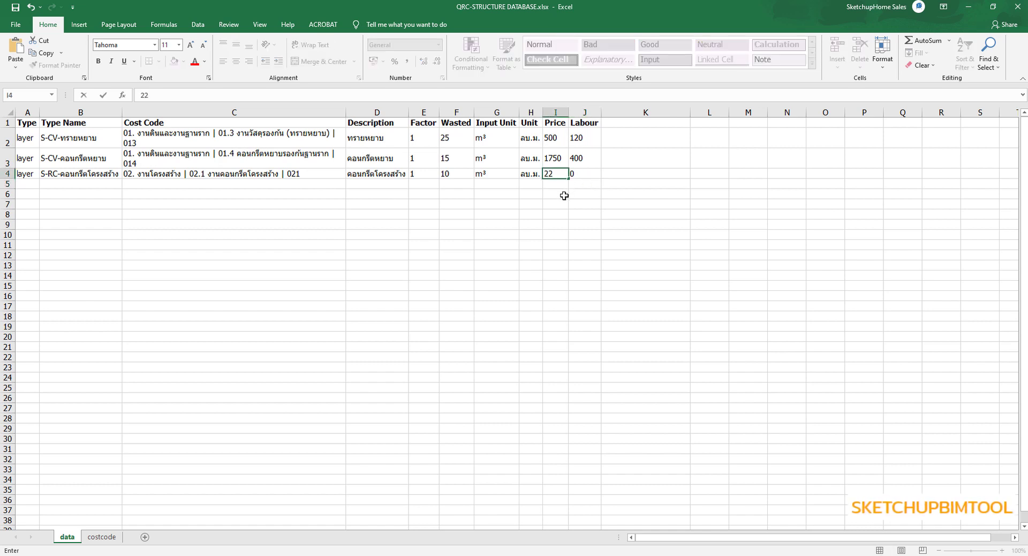
type("50")
left_click(570, 212)
left_click(581, 172)
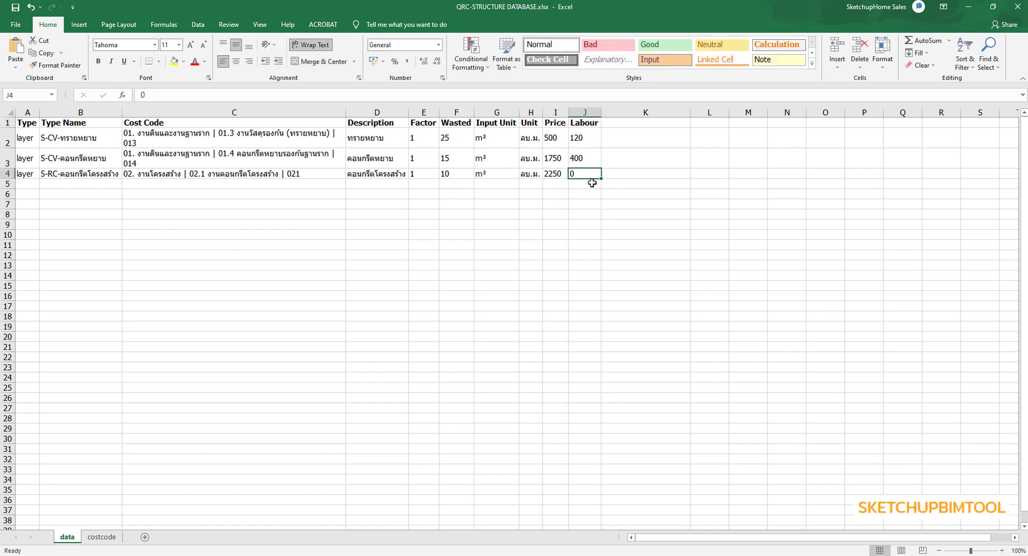
type("5")
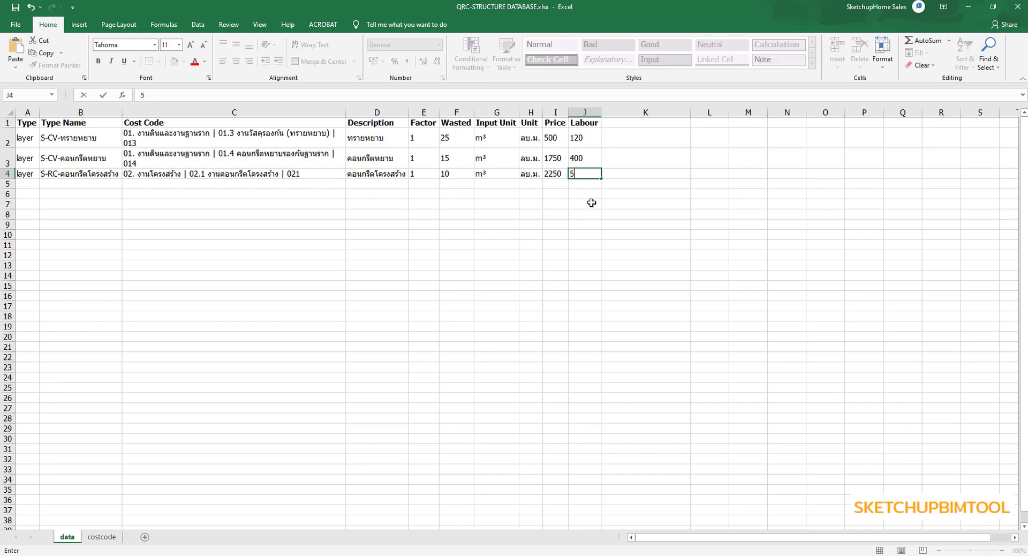
type("00")
left_click(592, 225)
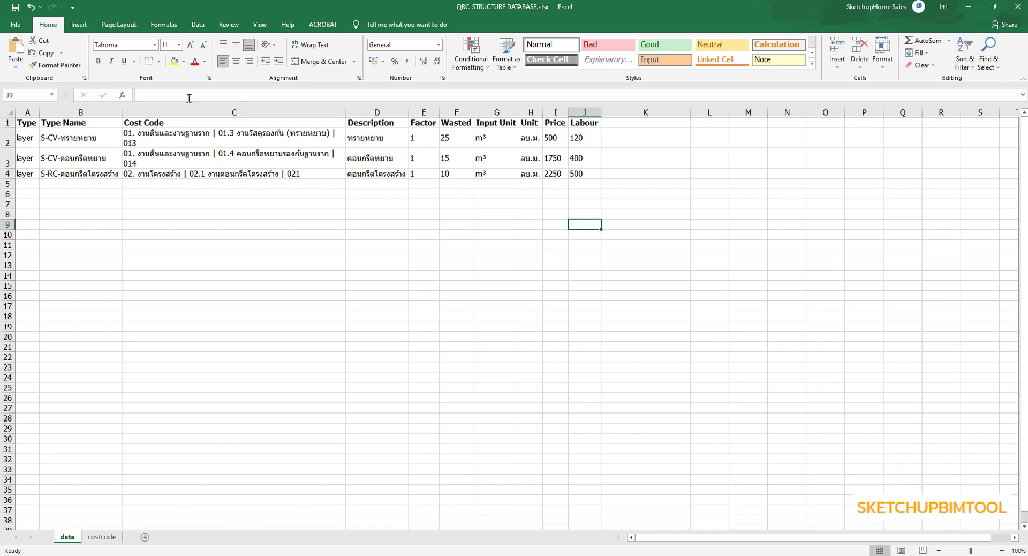
left_click(15, 7)
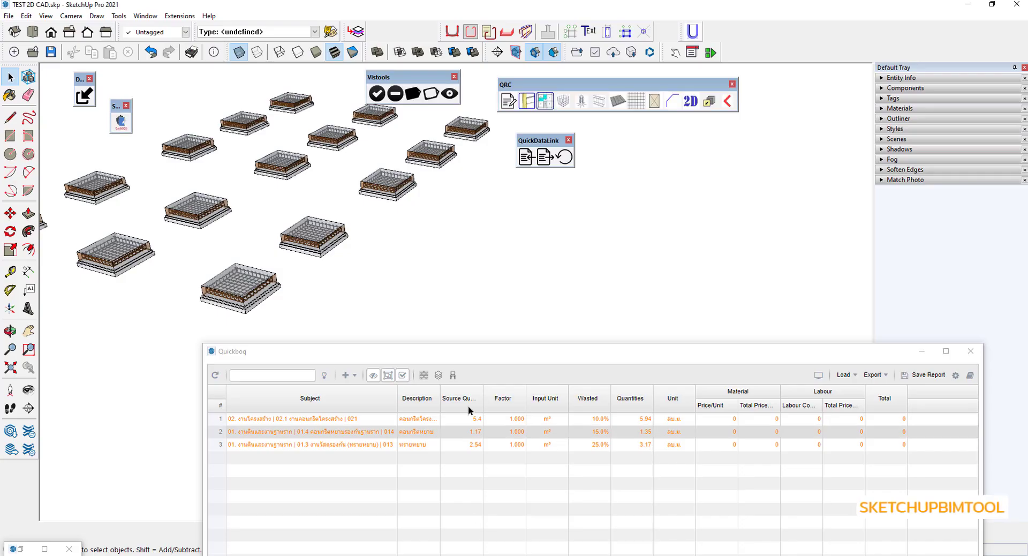
Close the Quickboq report and import QRC-STRUCTURE DATABASE.xlsx through QuickDataLink.
mouse_move(490, 343)
left_mouse_down()
mouse_move(423, 244)
mouse_move(400, 174)
left_mouse_up()
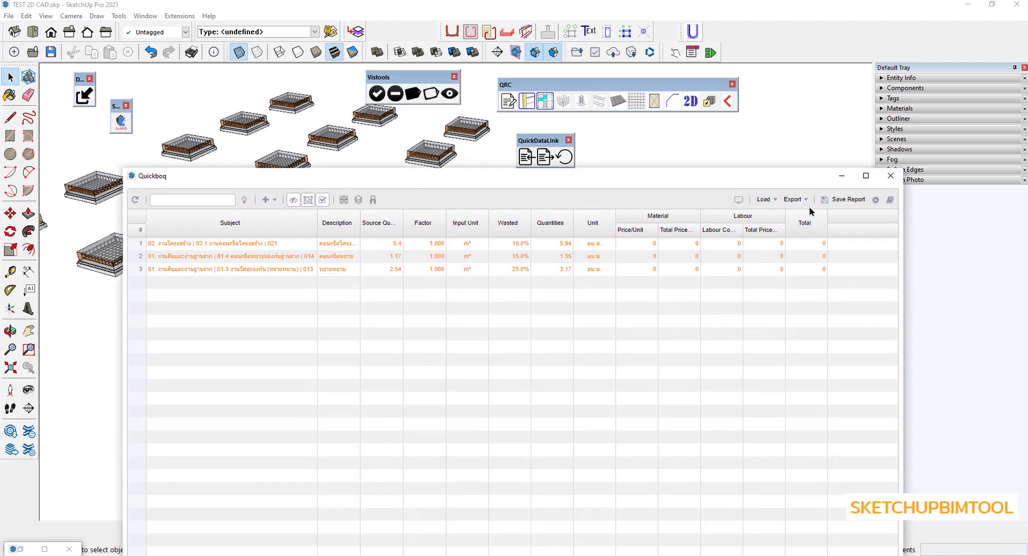
left_click(890, 176)
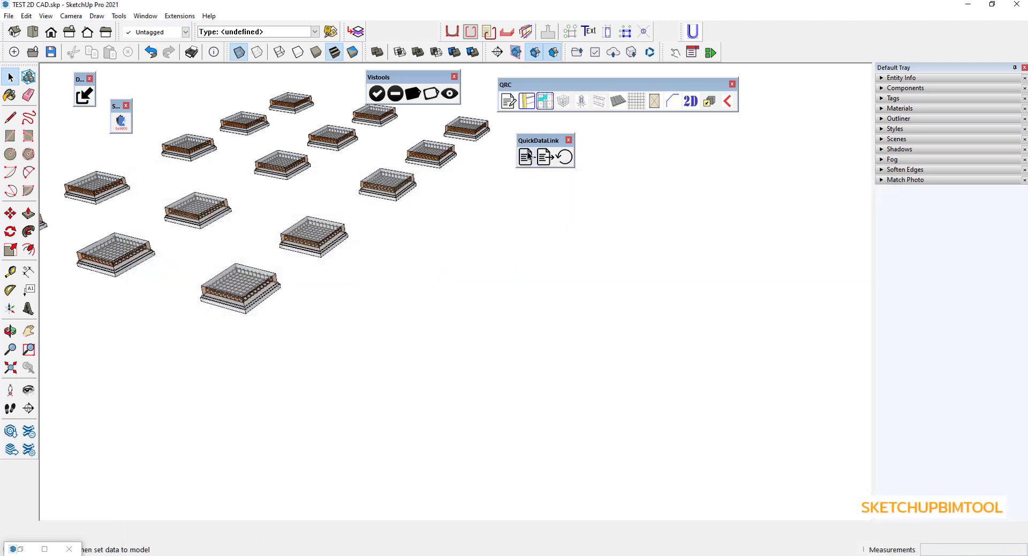
left_click(526, 159)
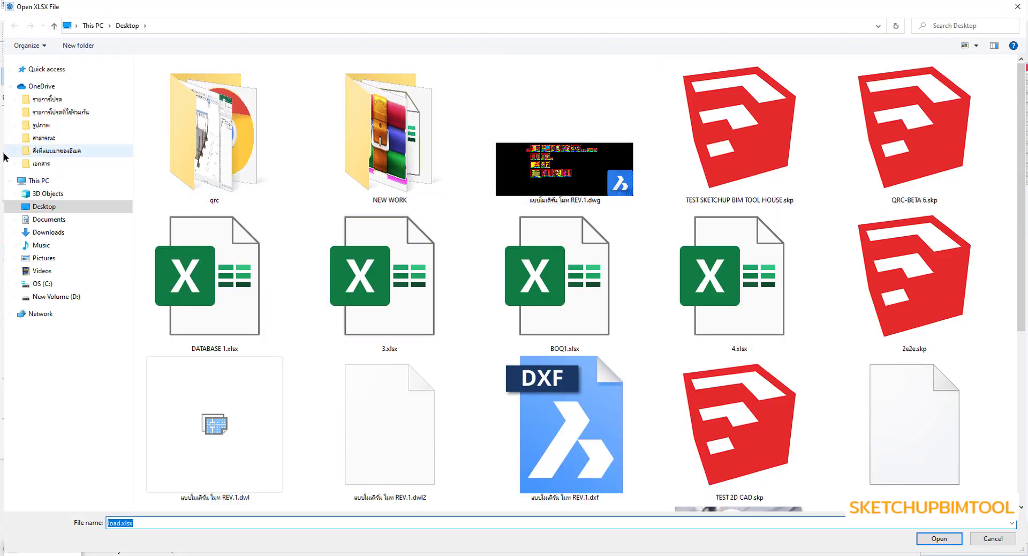
scroll(428, 308, "down", 5)
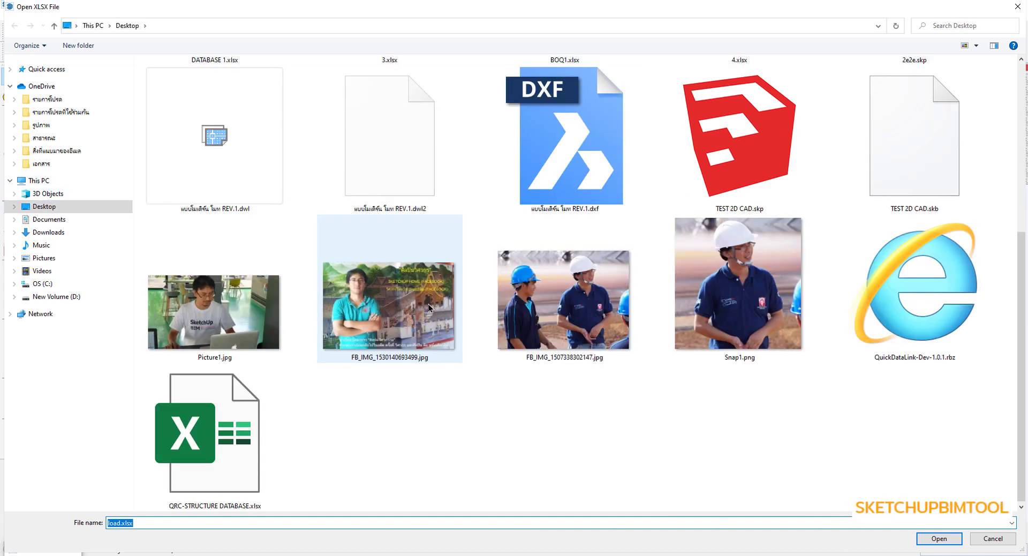
left_click(230, 447)
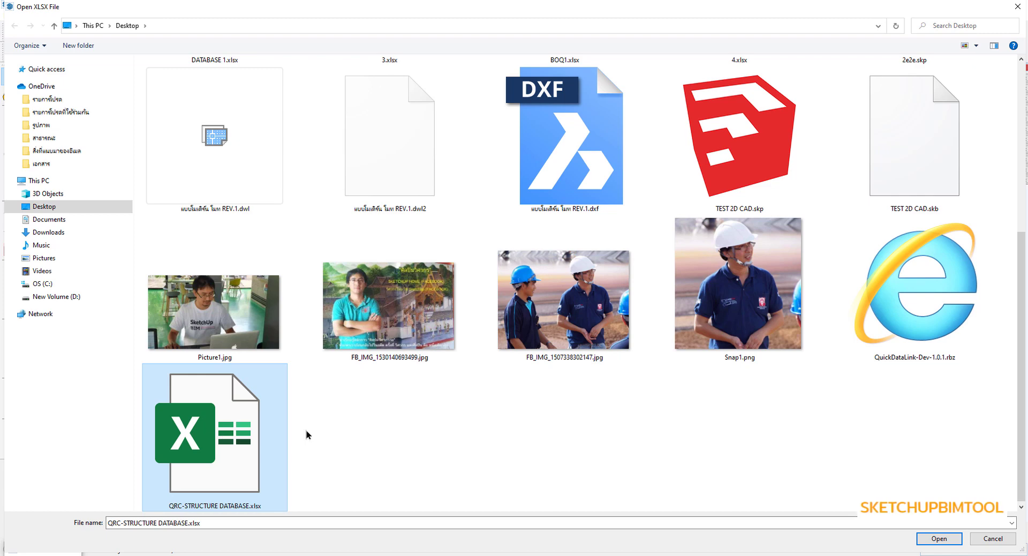
left_click(326, 434)
left_click(228, 439)
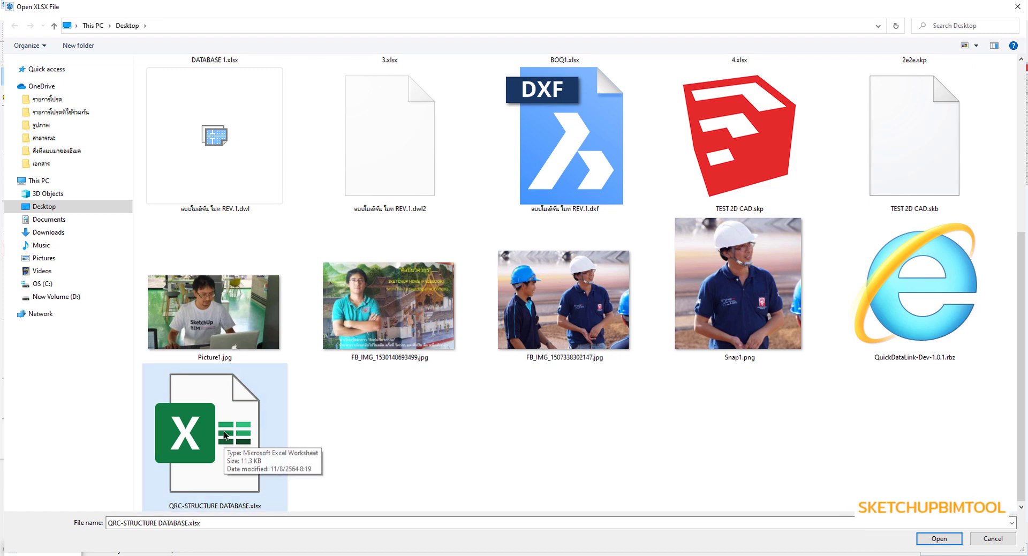
double_click(225, 434)
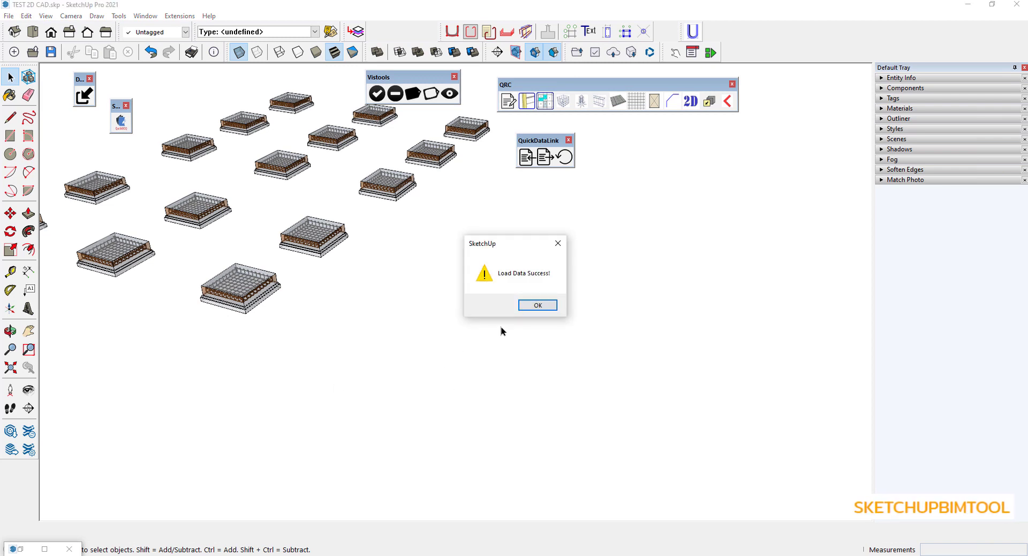
Dismiss the load message, launch QuickBOQ from SketchUpBimTool and calculate the three items.
left_click(532, 306)
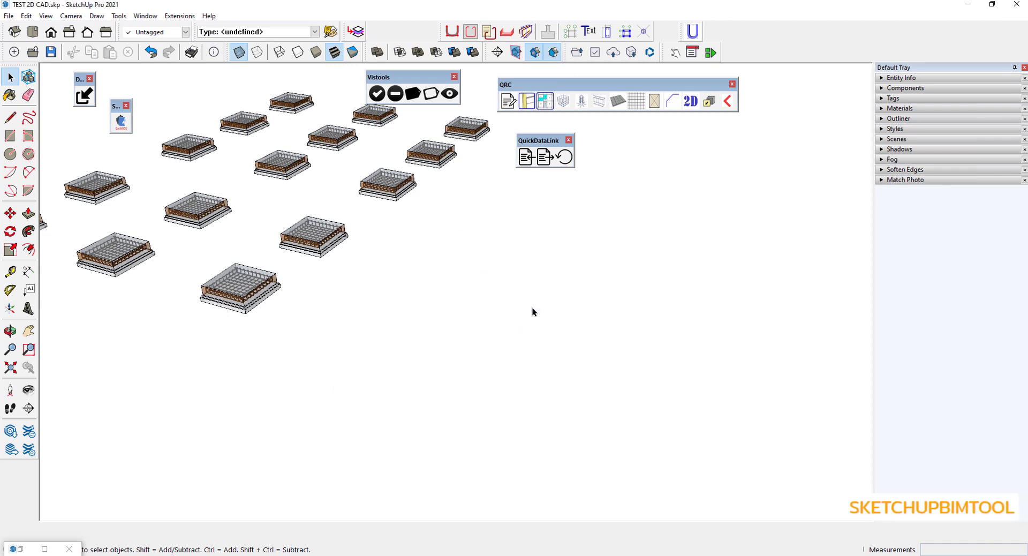
left_click(19, 549)
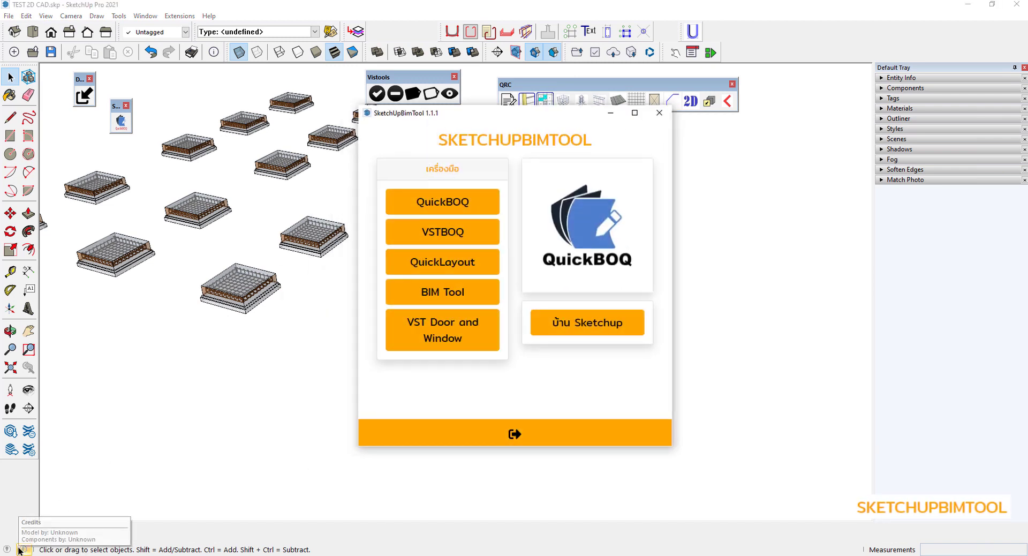
left_click(19, 550)
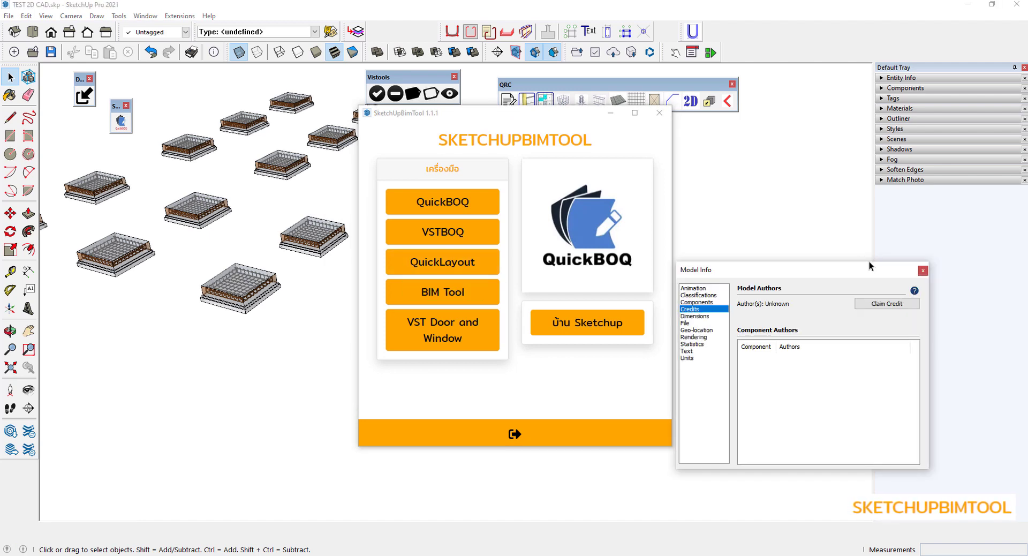
left_click(922, 270)
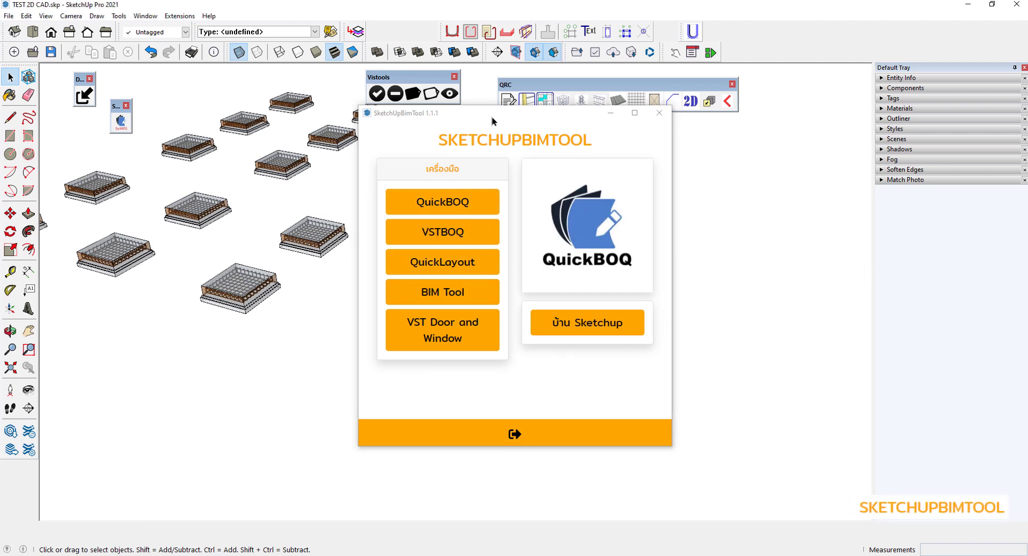
left_click_drag(501, 112, 590, 130)
left_click(534, 220)
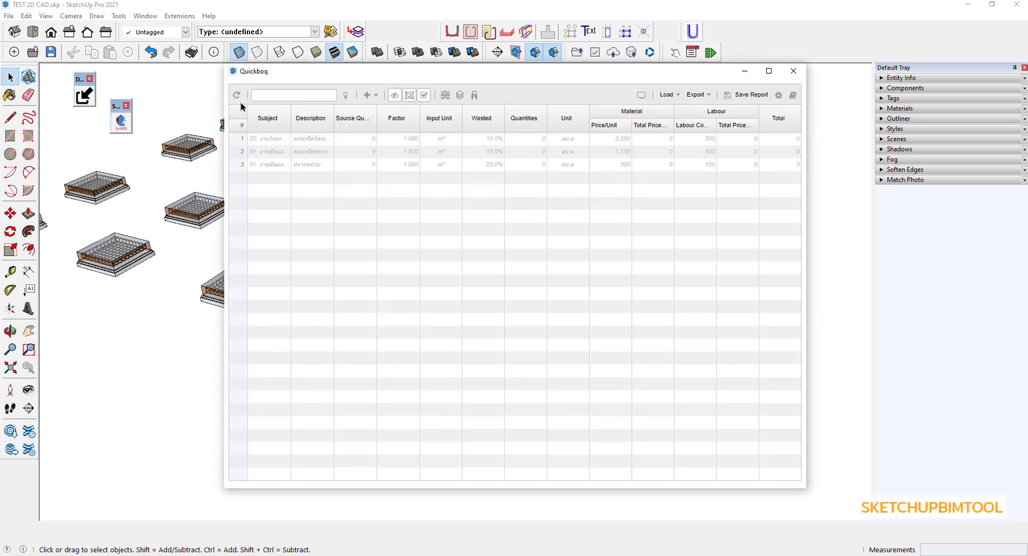
left_click(239, 96)
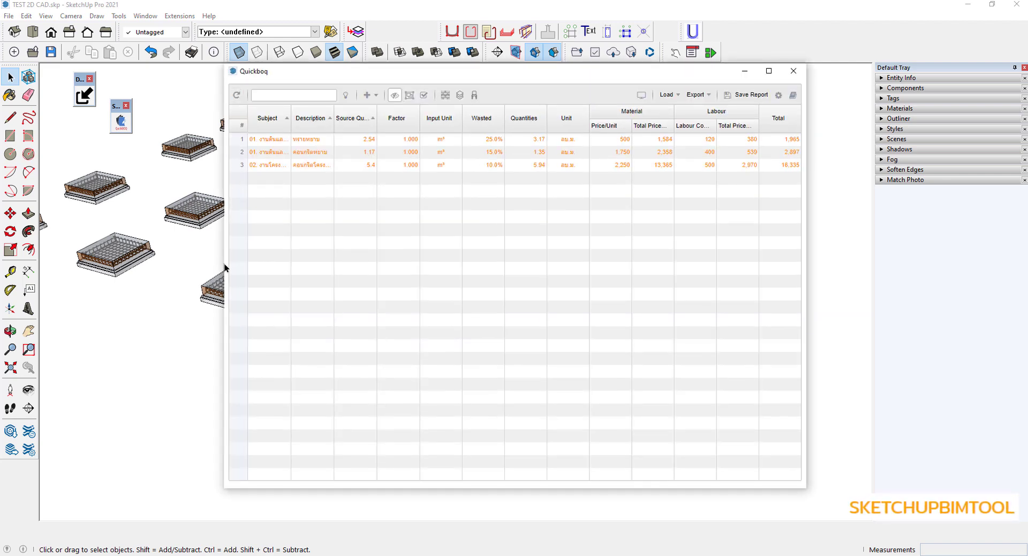
Resize the report, auto-fit the Subject column, preview the grouped presentation and maximize the window.
left_click_drag(212, 276, 70, 275)
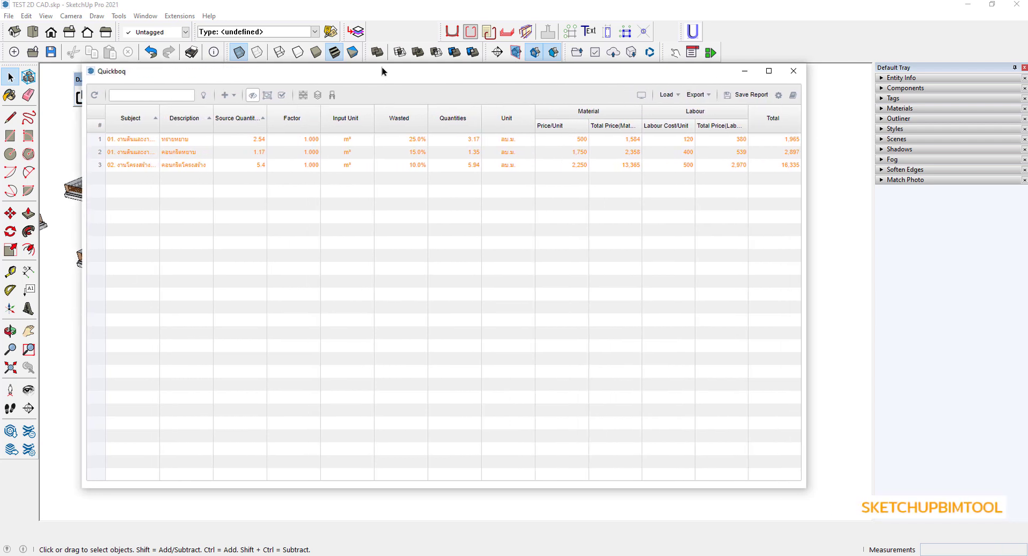
left_click_drag(382, 65, 382, 272)
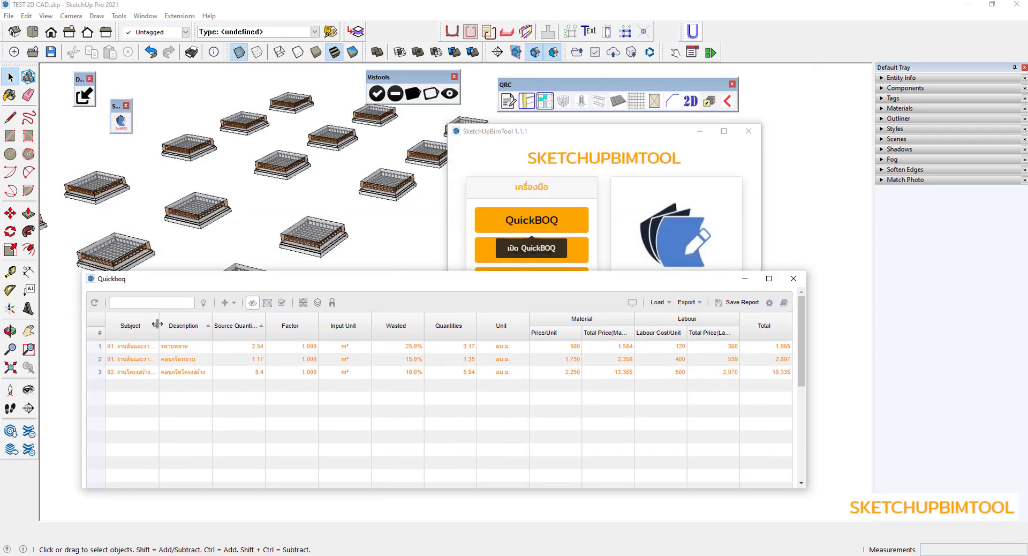
double_click(158, 324)
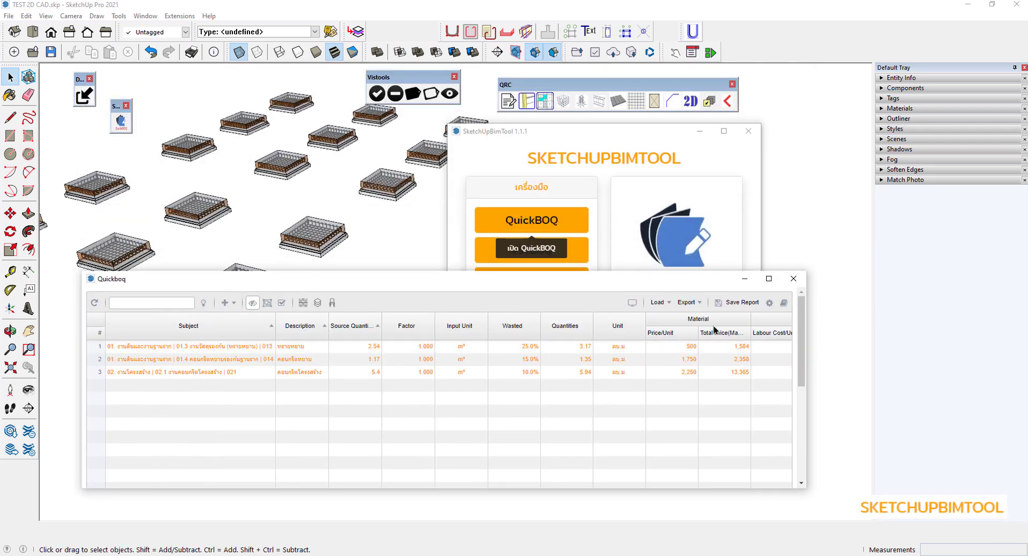
left_click(631, 302)
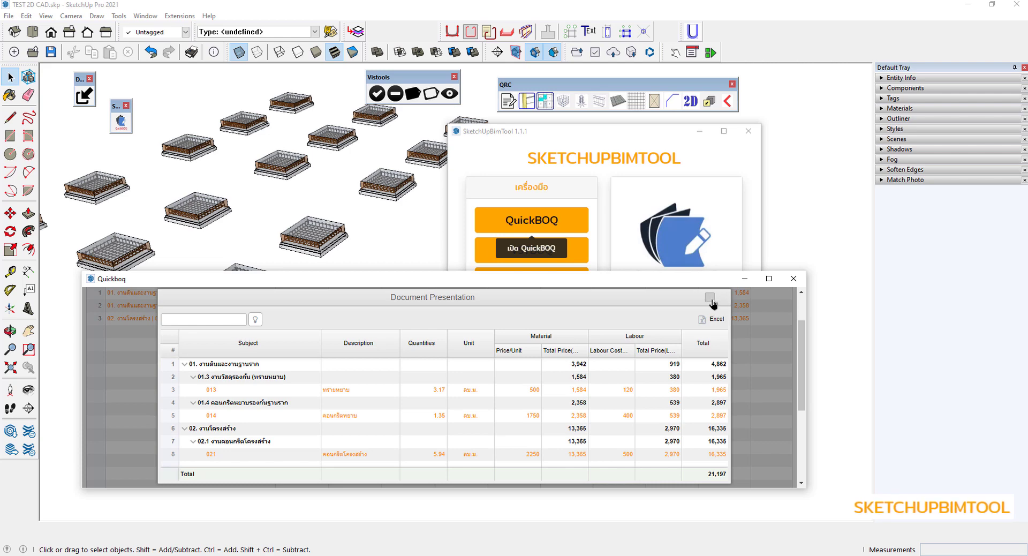
left_click(710, 298)
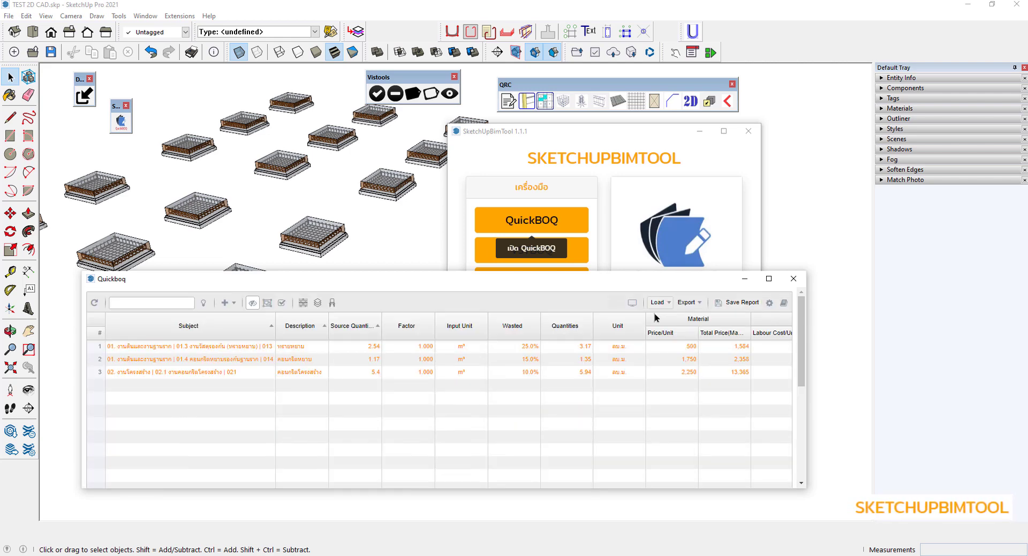
left_click(768, 278)
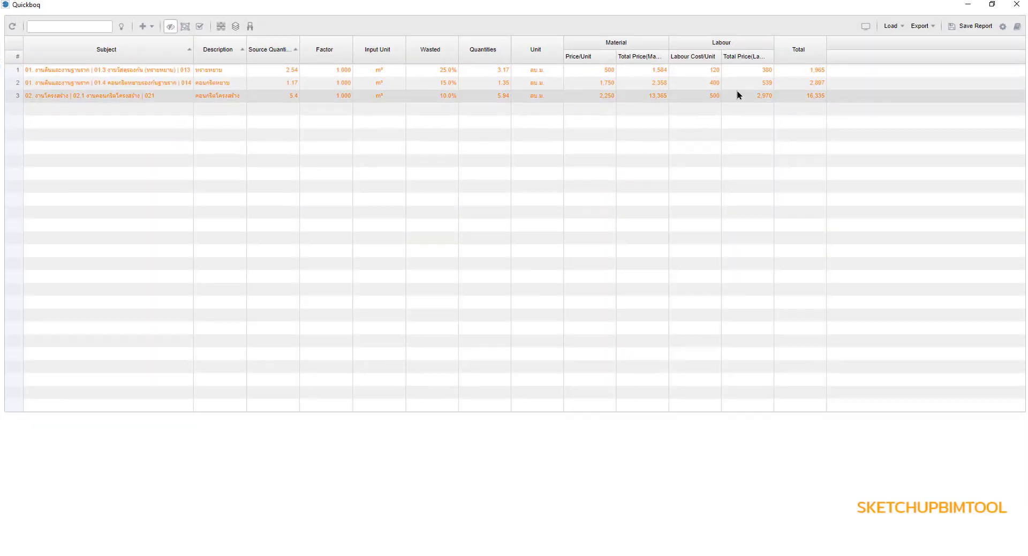
Sort the BOQ rows by Total after a quick look at the grouped presentation.
left_click(866, 25)
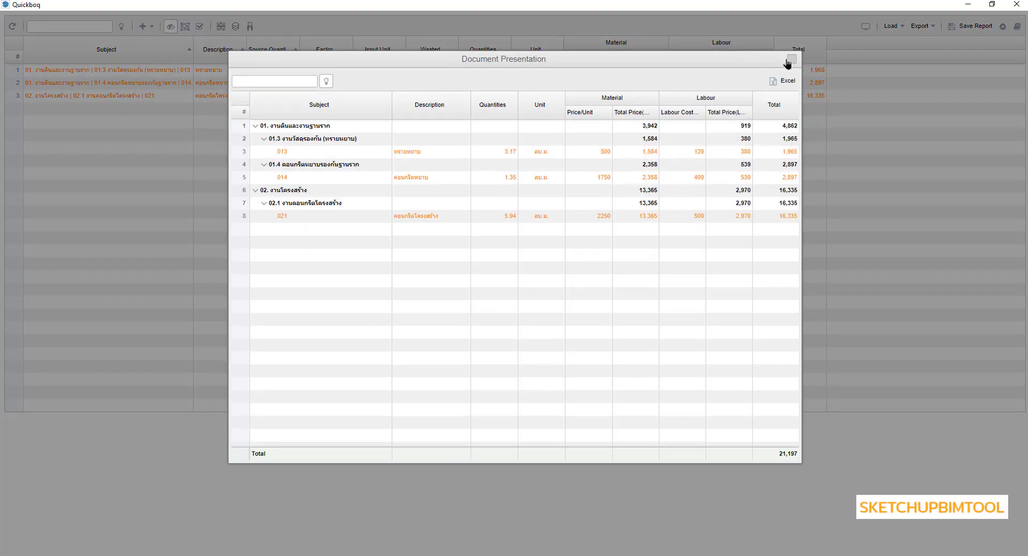
left_click(788, 61)
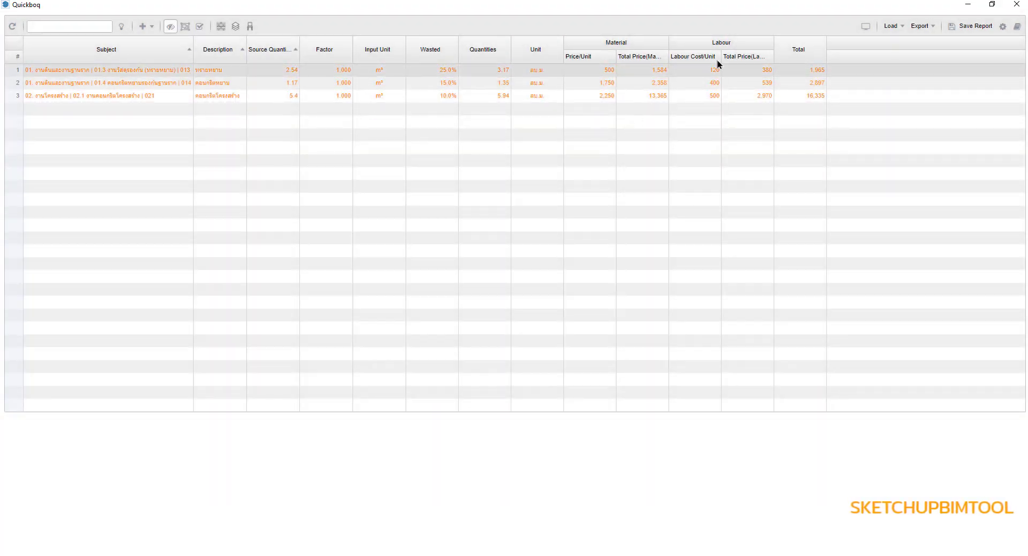
left_click(793, 51)
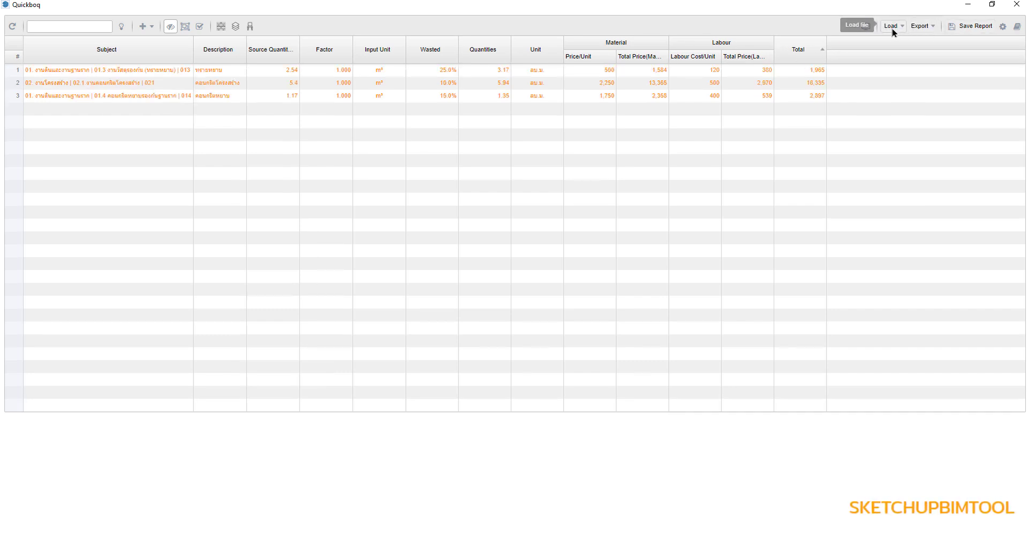
Review the maximized grouped presentation totalling 21,197, then close the QuickBOQ report.
left_click(865, 26)
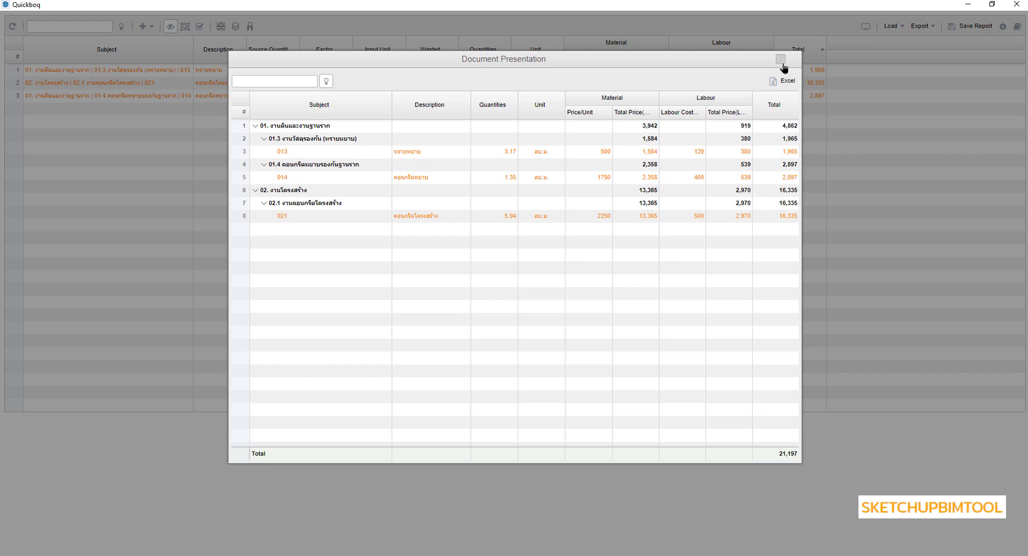
left_click(788, 59)
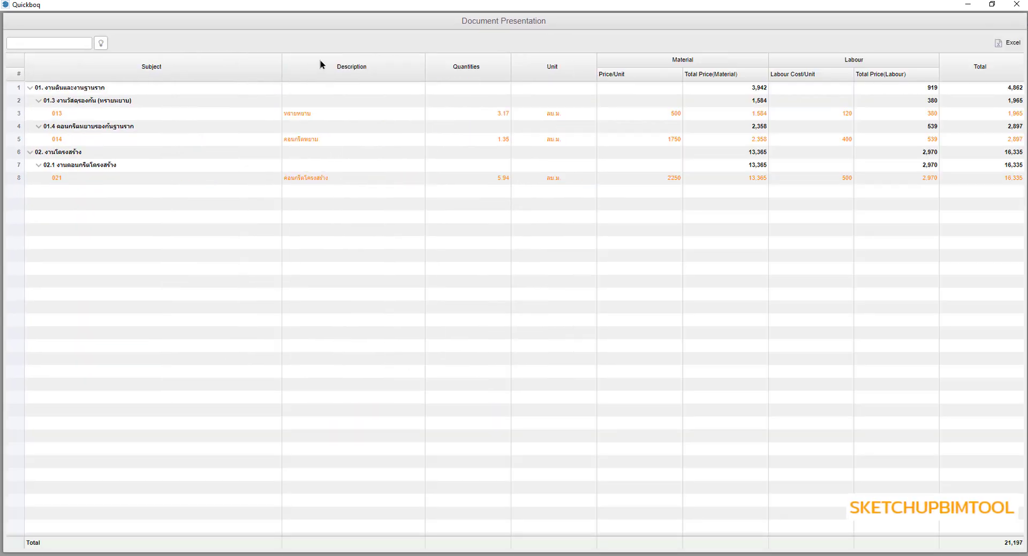
left_click_drag(282, 77, 164, 80)
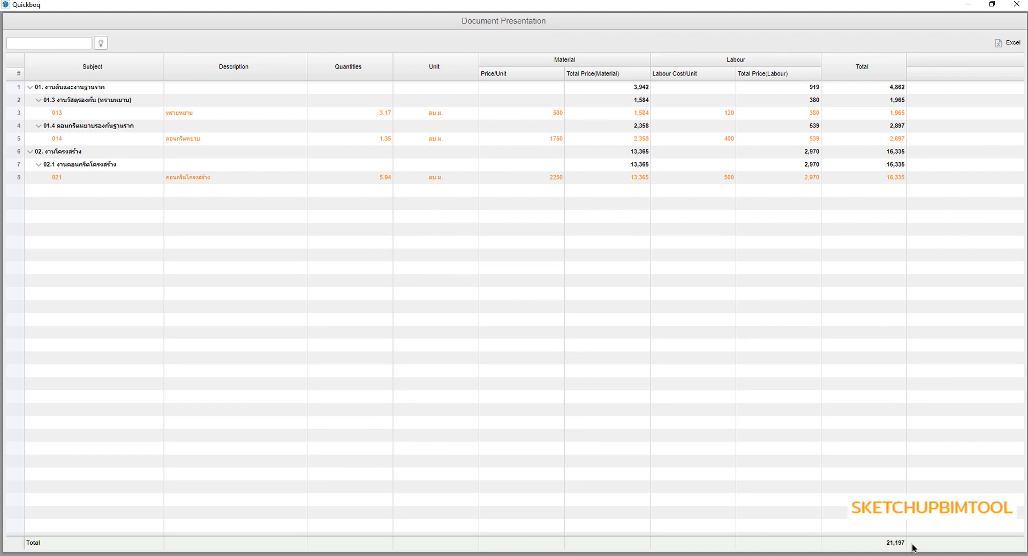
left_click(1015, 27)
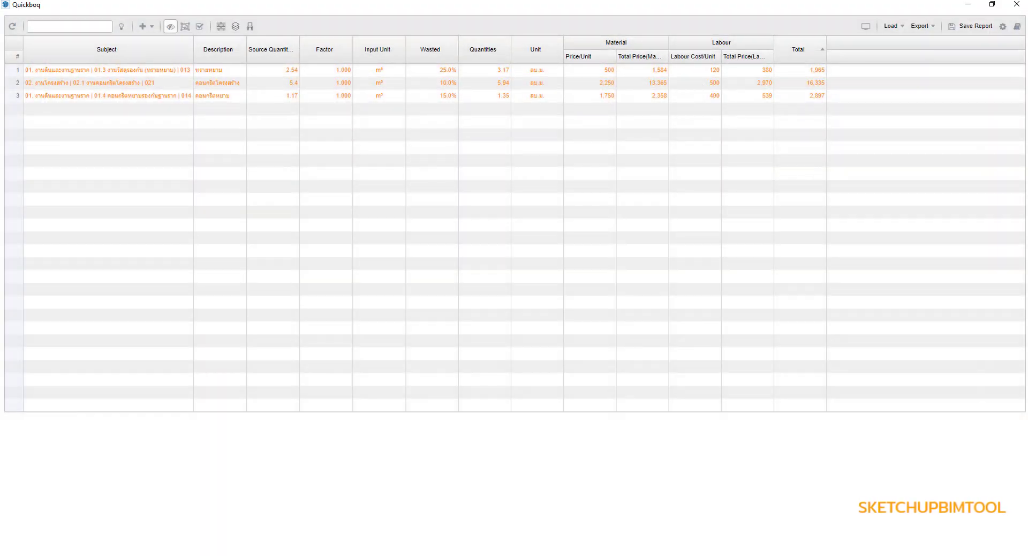
left_click(1016, 5)
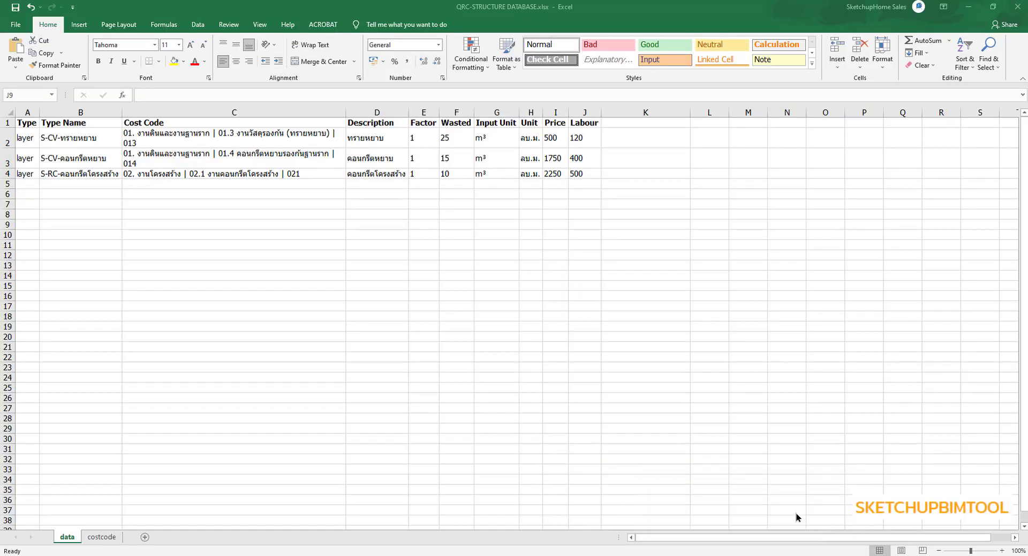
In QRC-STRUCTURE DATABASE.xlsx, change the second item's price to 1650 and the third's to 2100, then save.
left_click(793, 516)
left_click(380, 261)
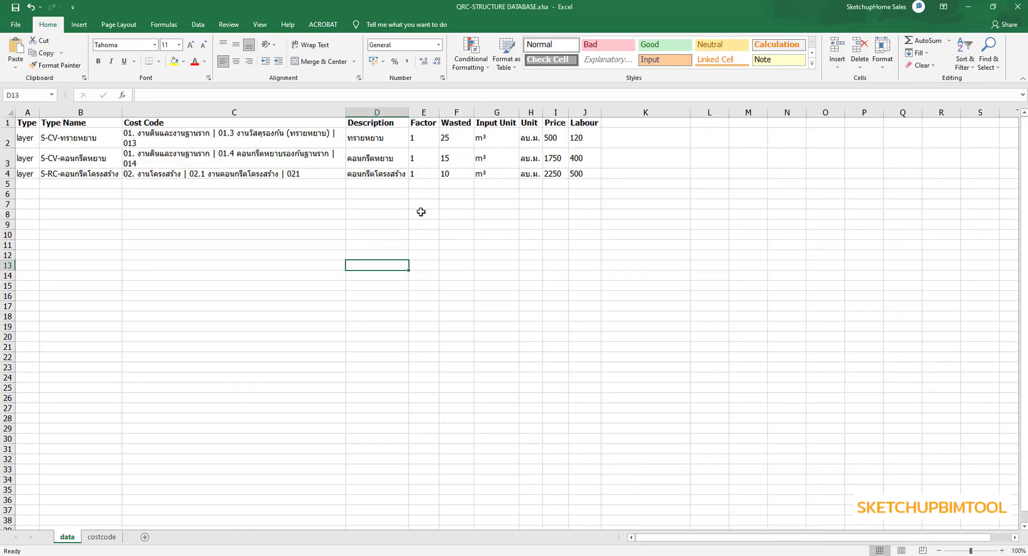
left_click(548, 141)
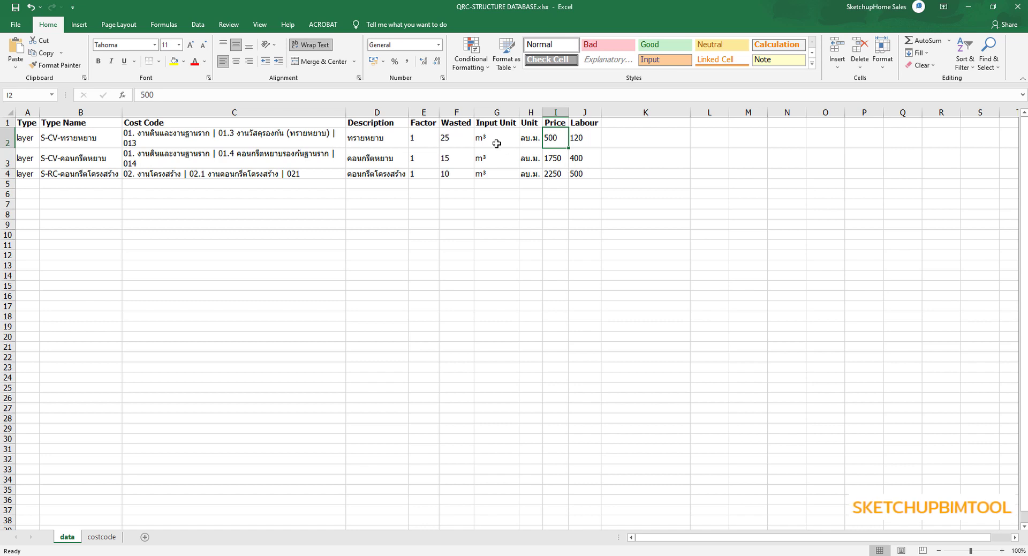
left_click(555, 162)
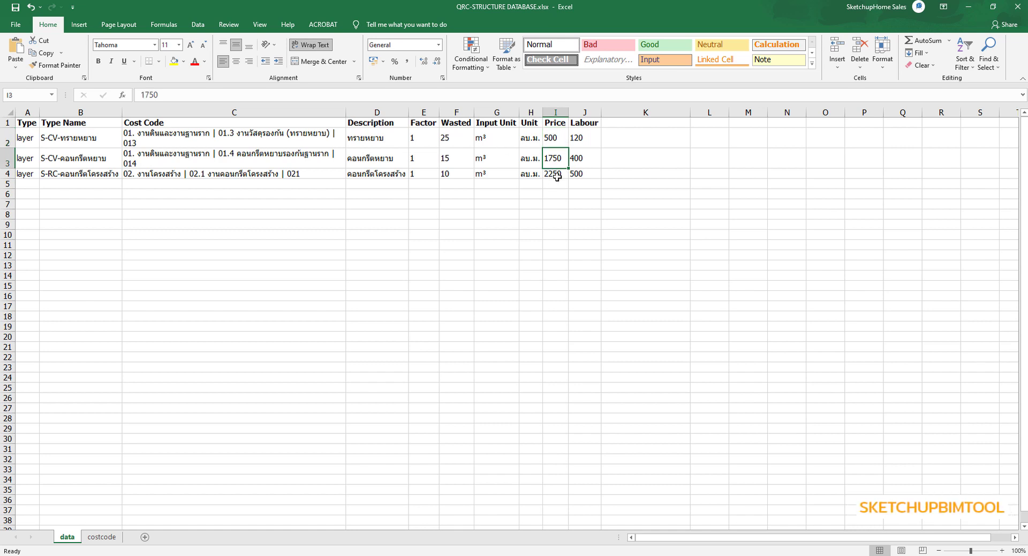
type("1")
type("0")
key("Return")
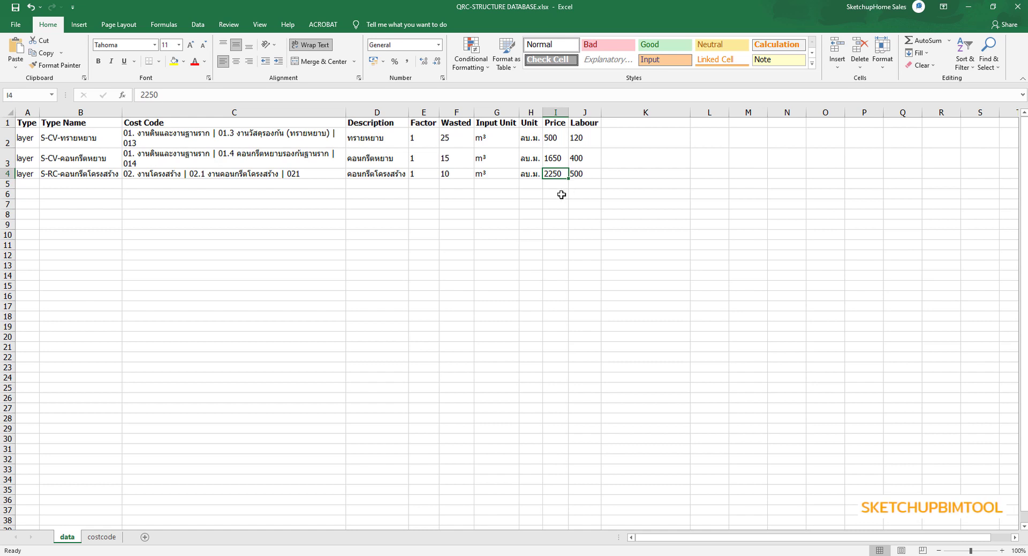
type("2100")
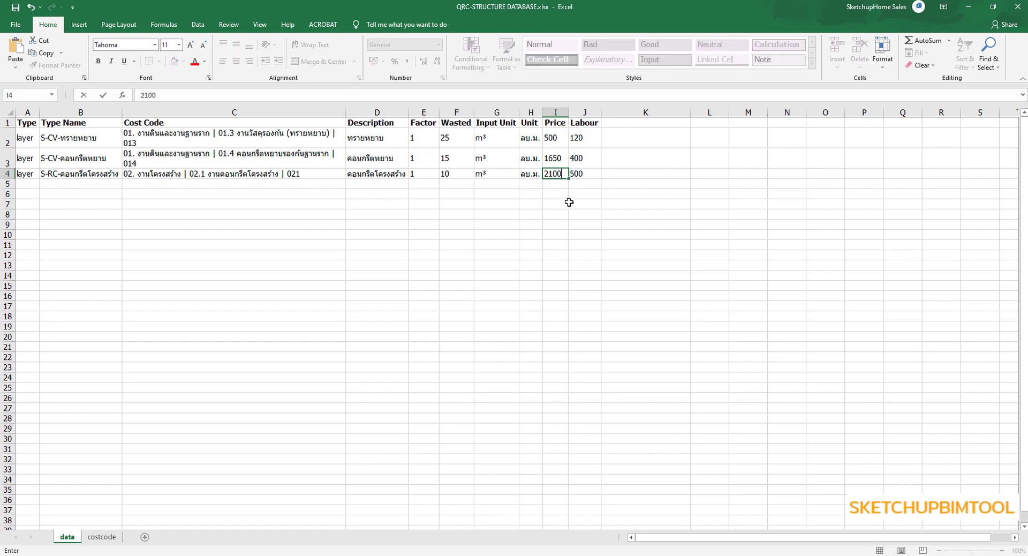
left_click(571, 203)
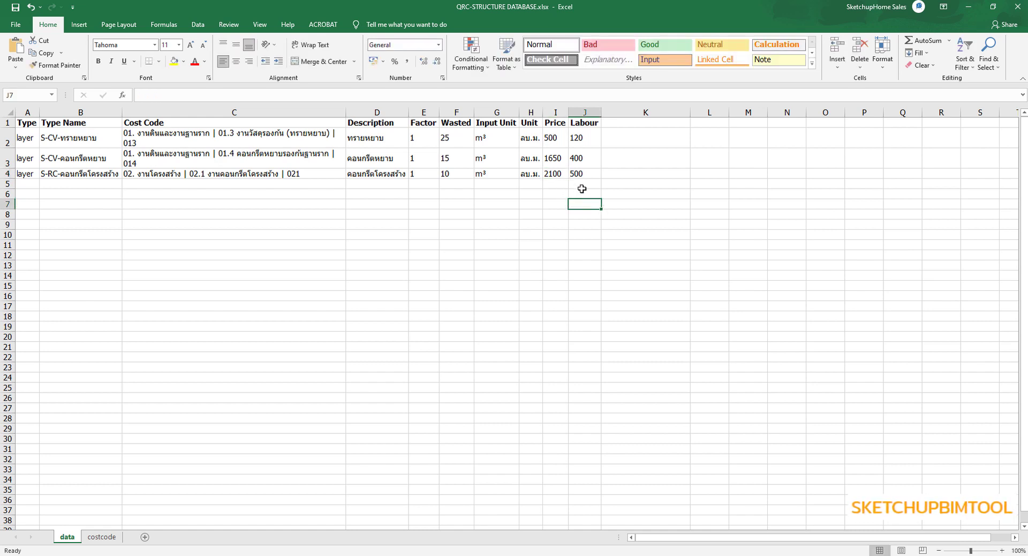
left_click(513, 206)
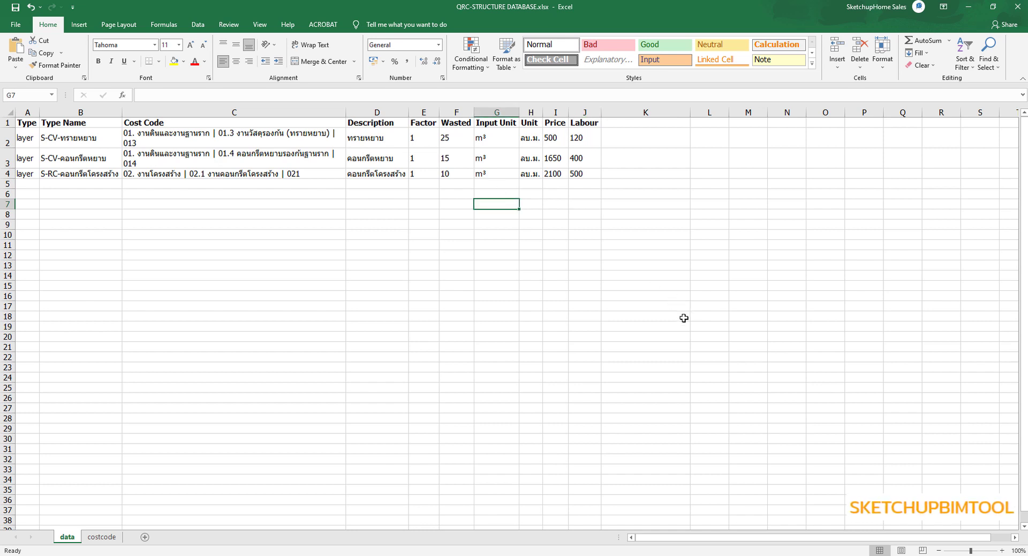
left_click(15, 7)
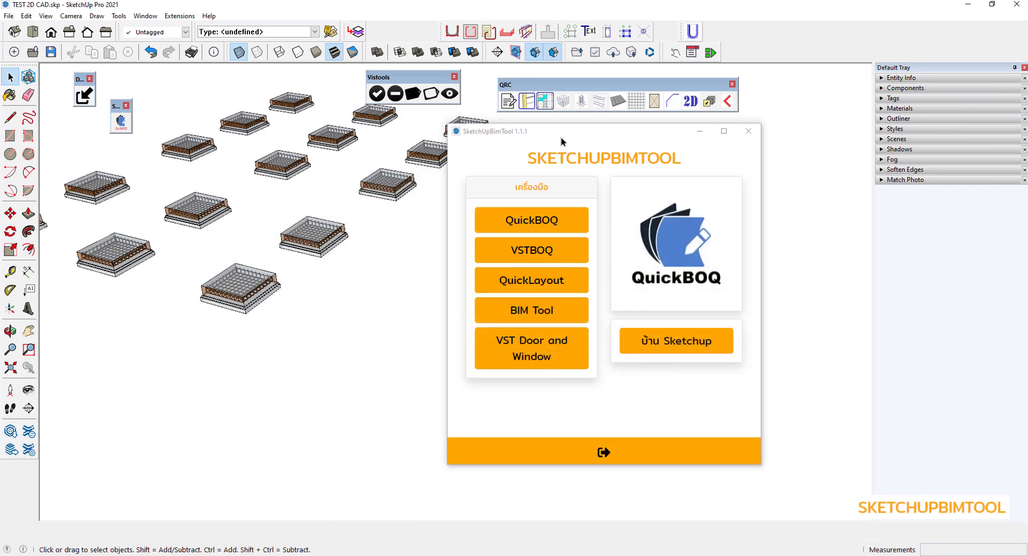
Dismiss the SketchUp warning and reopen the QuickBOQ report in an enlarged window.
left_click_drag(567, 134, 567, 206)
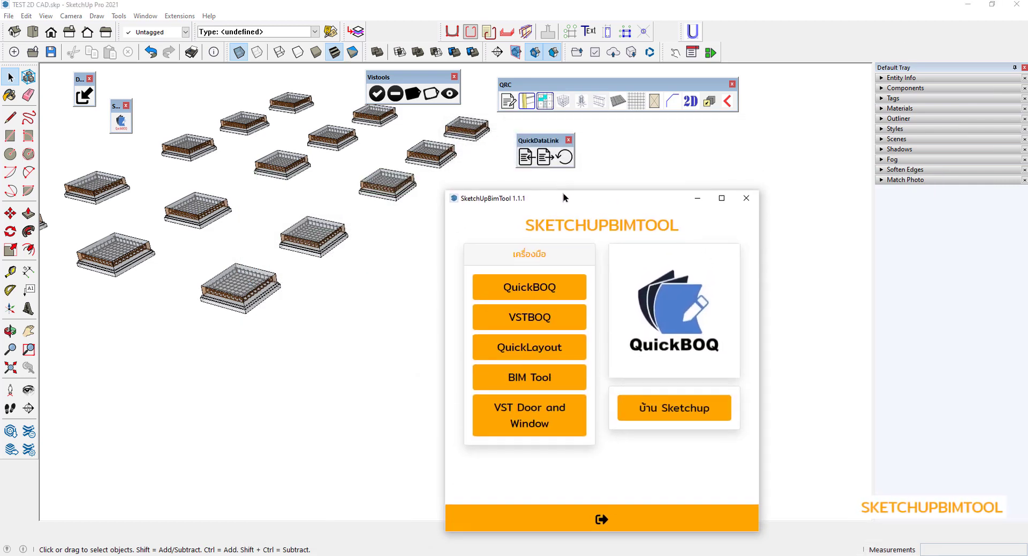
left_click(566, 159)
left_click(624, 390)
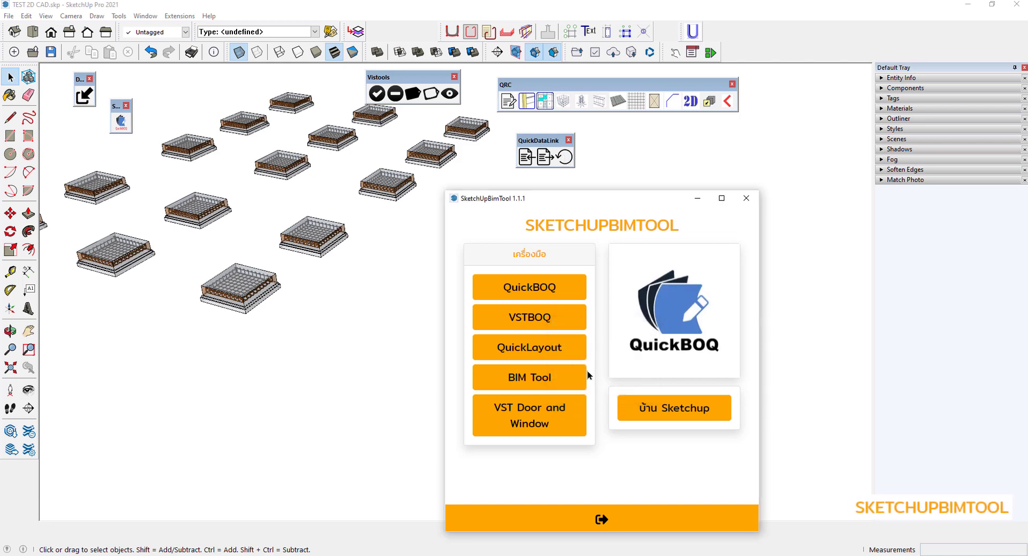
left_click(529, 289)
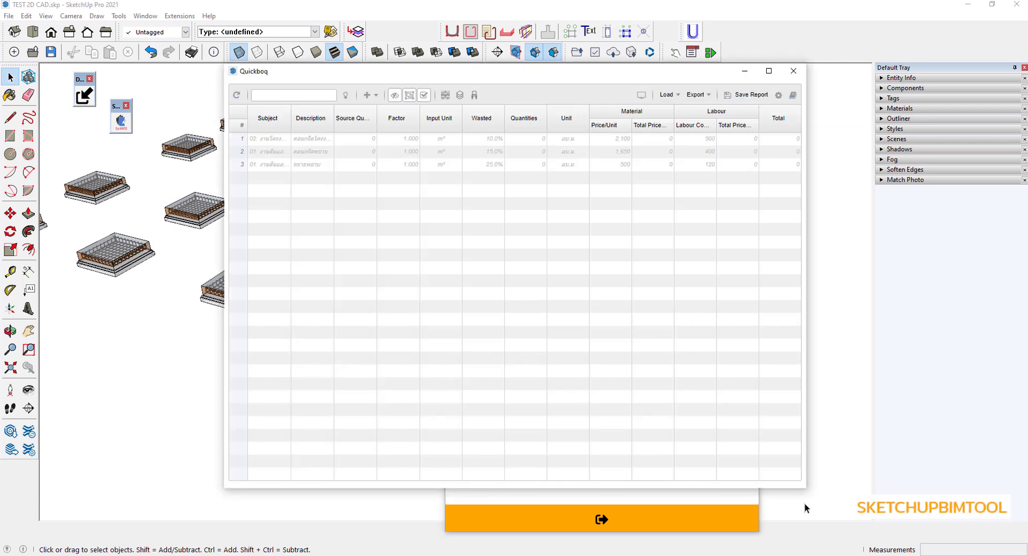
left_click_drag(807, 487, 1007, 498)
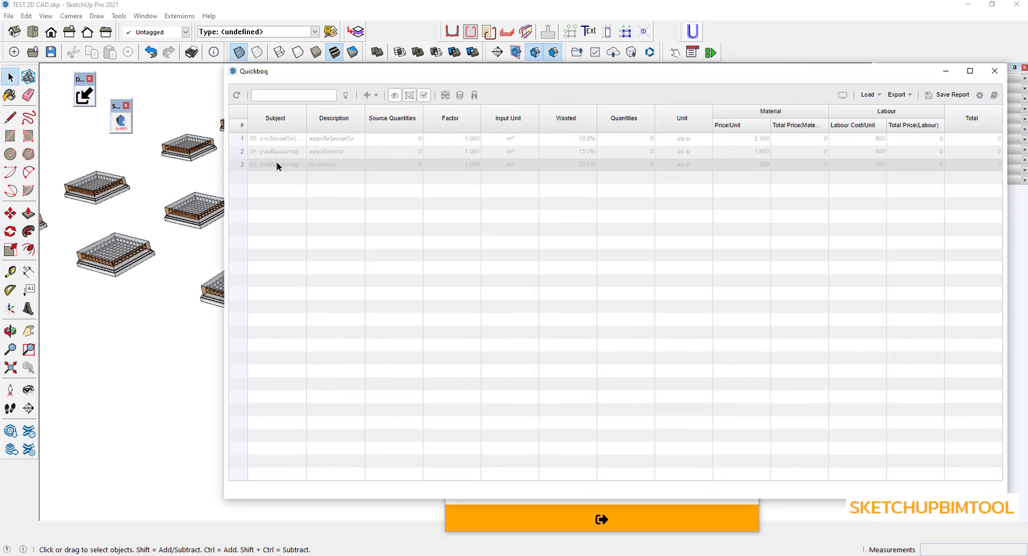
Refresh the report with the new prices, widen the Subject column, and open the grouped summary totalling 20,171.
left_click(236, 95)
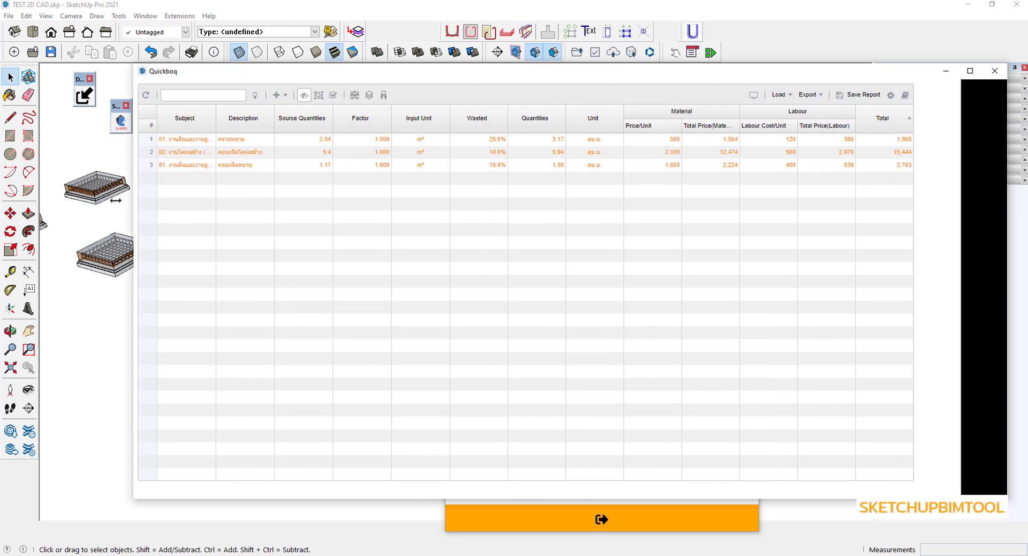
left_click_drag(224, 178, 117, 171)
double_click(208, 118)
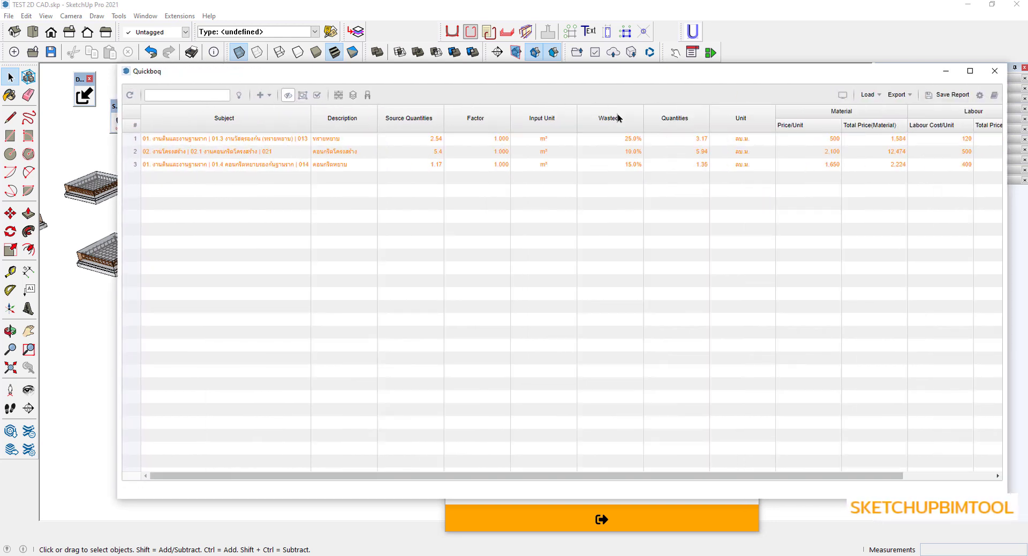
left_click(838, 97)
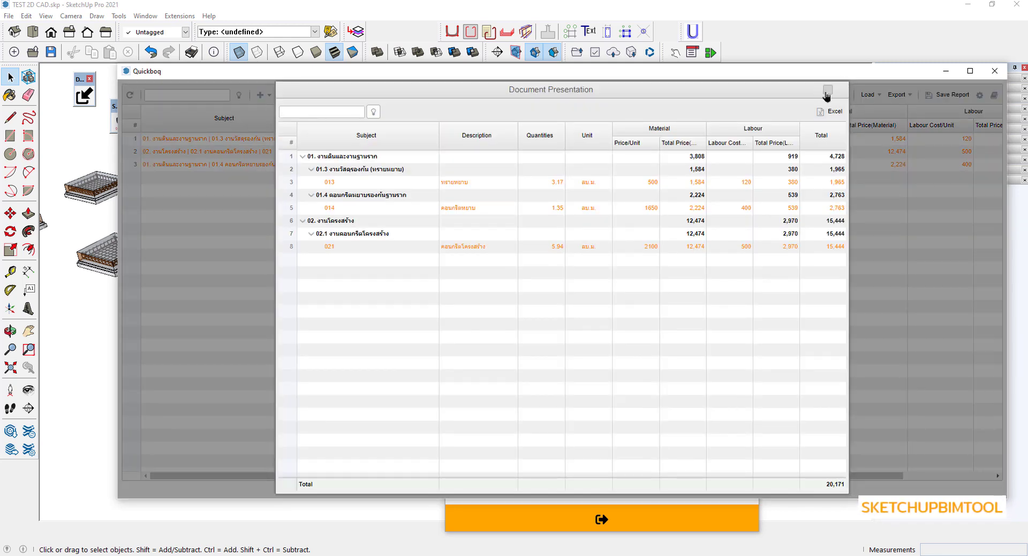
Maximise the grouped cost summary, narrow its Subject column, then close it to return to the table.
left_click(827, 93)
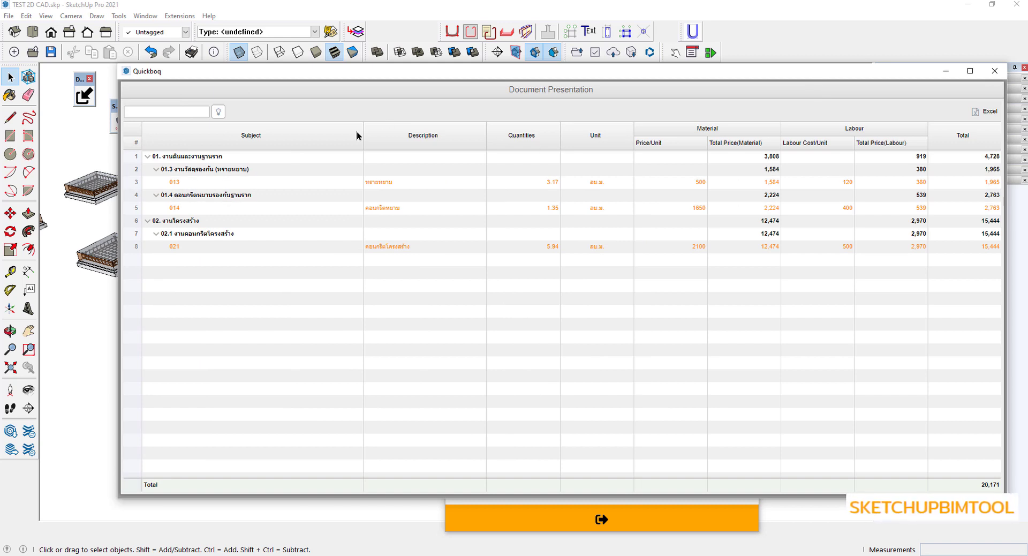
left_click_drag(362, 139, 284, 153)
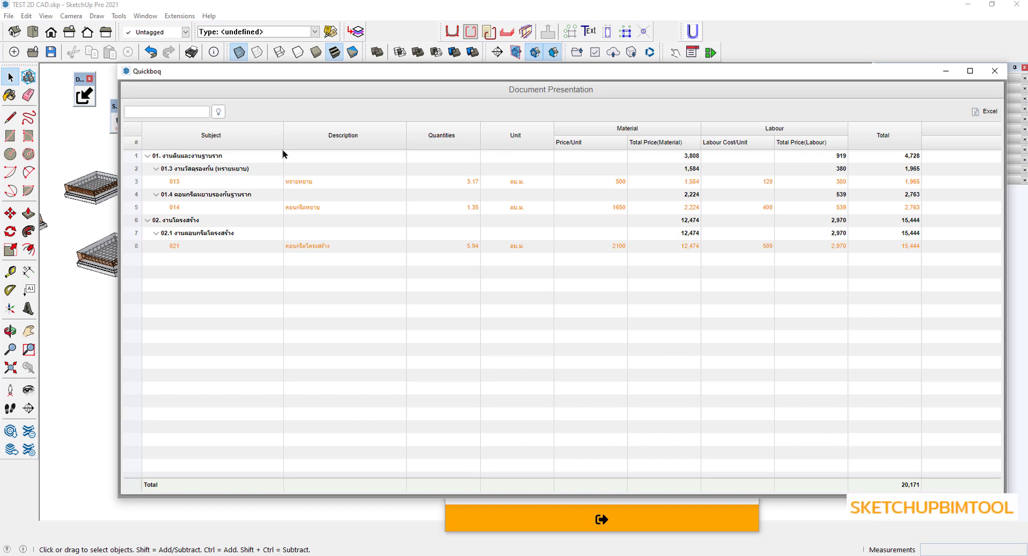
left_click(995, 94)
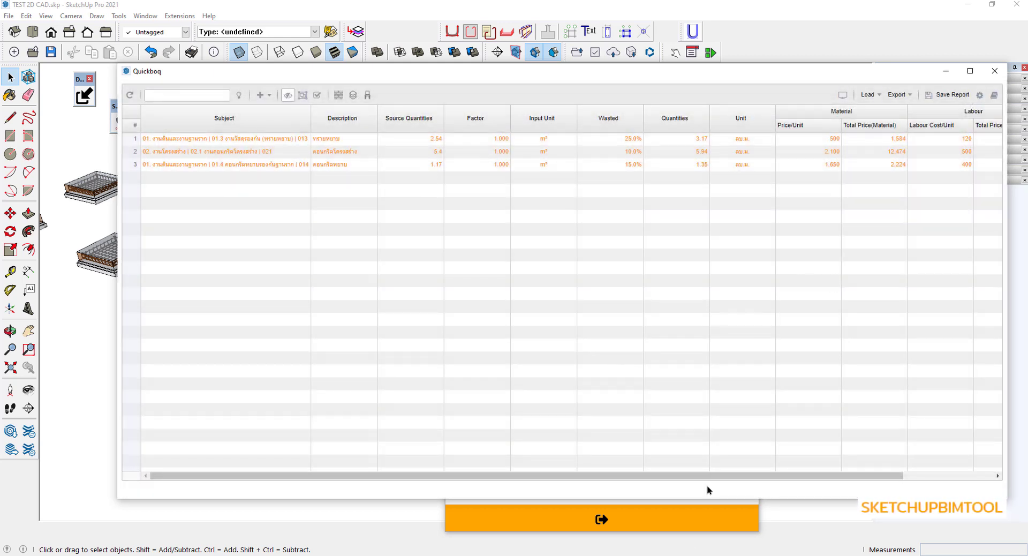
left_click(704, 523)
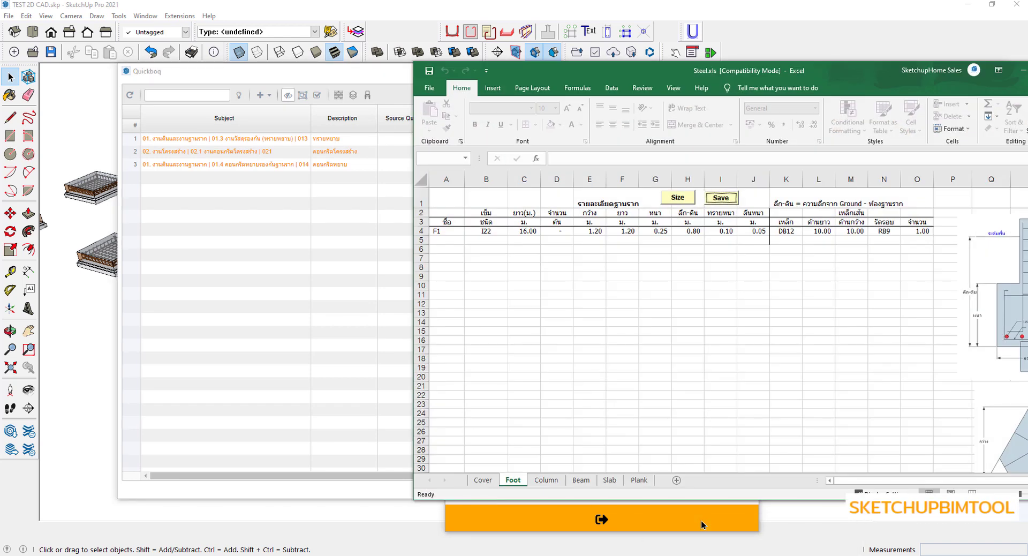
left_click(1021, 71)
mouse_move(777, 546)
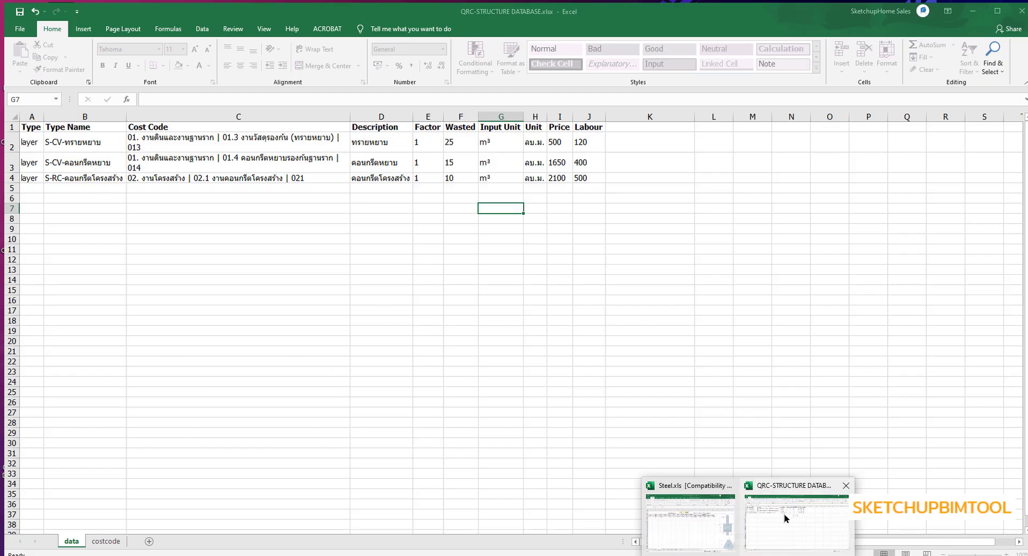
left_click(788, 521)
left_click(454, 392)
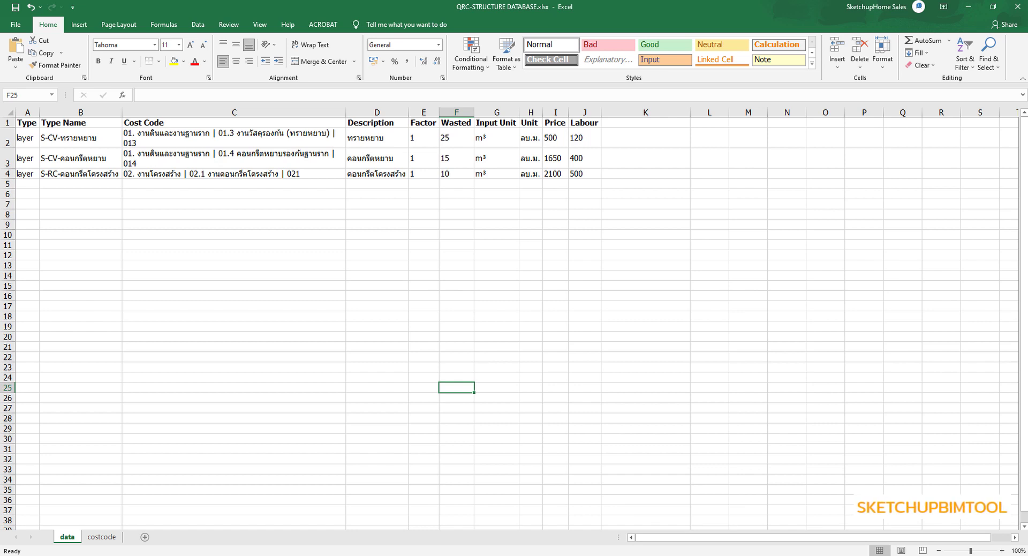
left_click(490, 513)
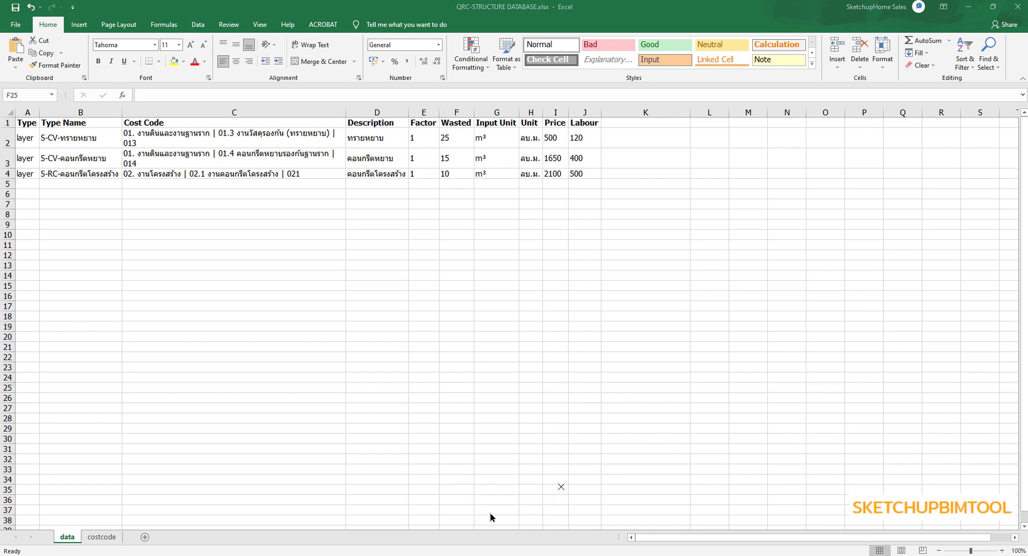
Add the S-RC-DB12-2D and S-RC-RB9-2D tags to the report's Add From Model selection.
left_click_drag(803, 87, 781, 113)
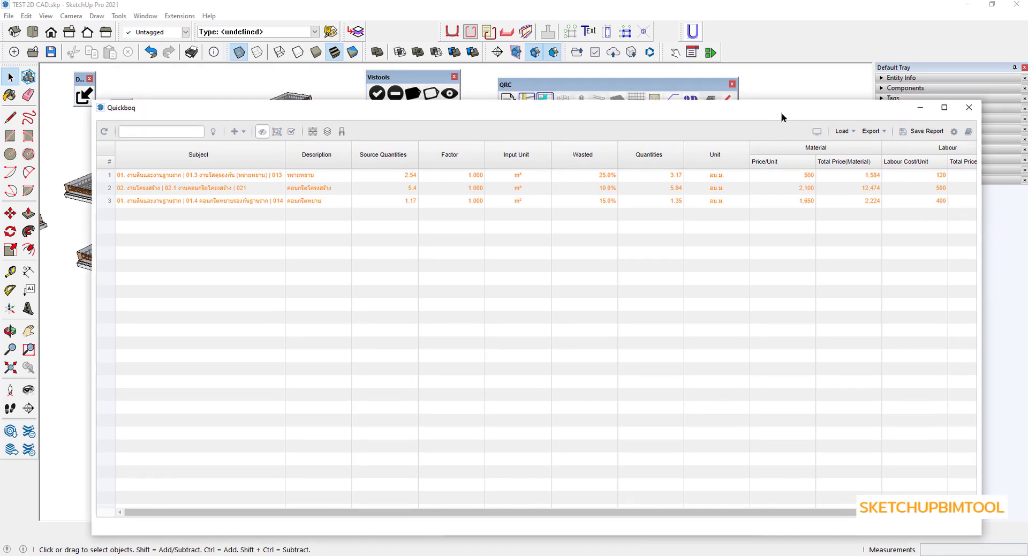
left_click(242, 130)
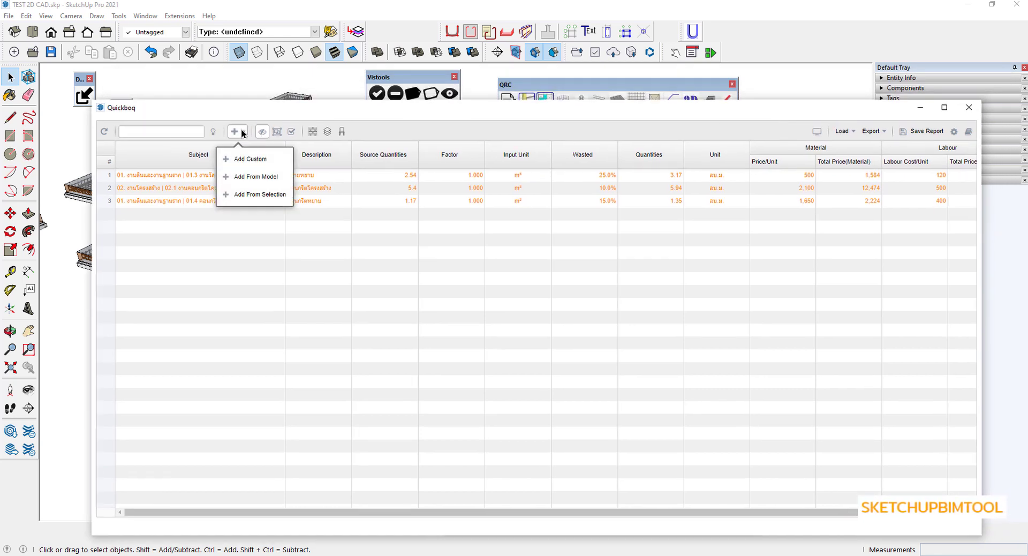
left_click(258, 176)
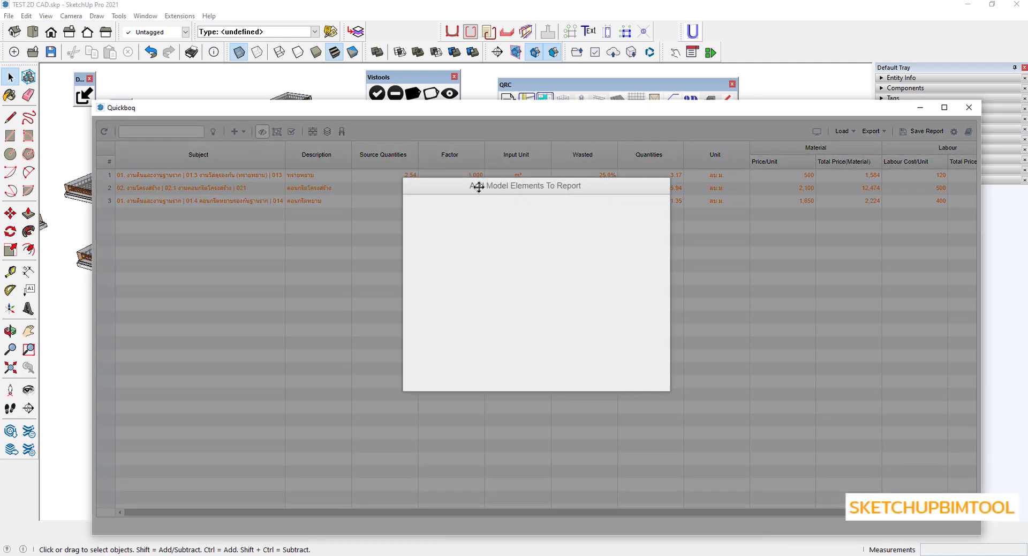
left_click(576, 233)
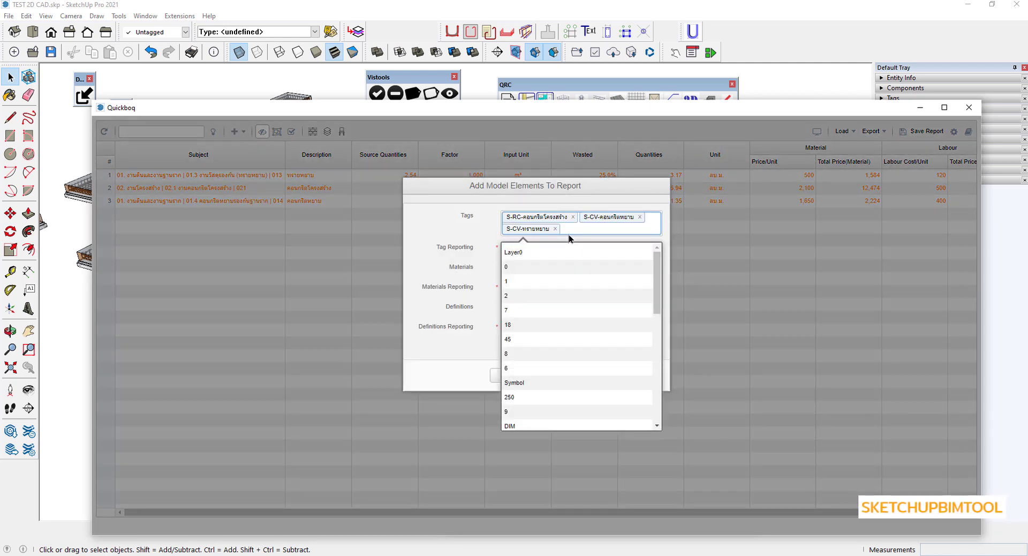
type("DB")
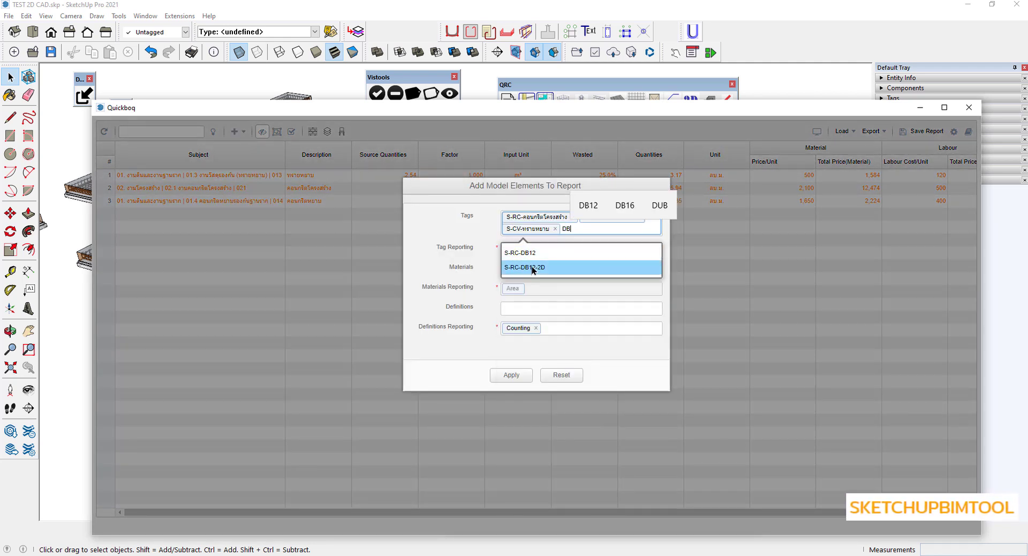
left_click(532, 266)
type("R")
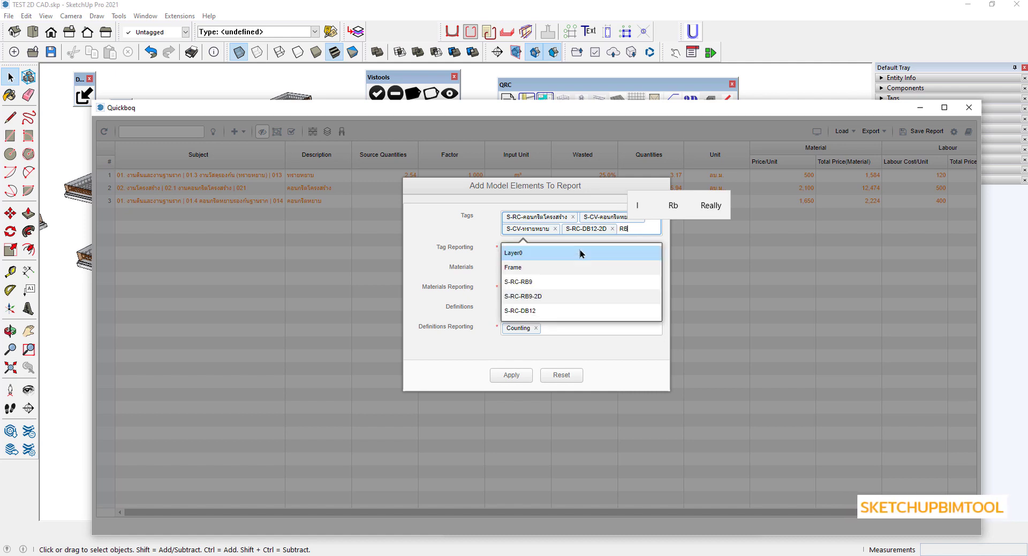
type("B")
left_click(531, 253)
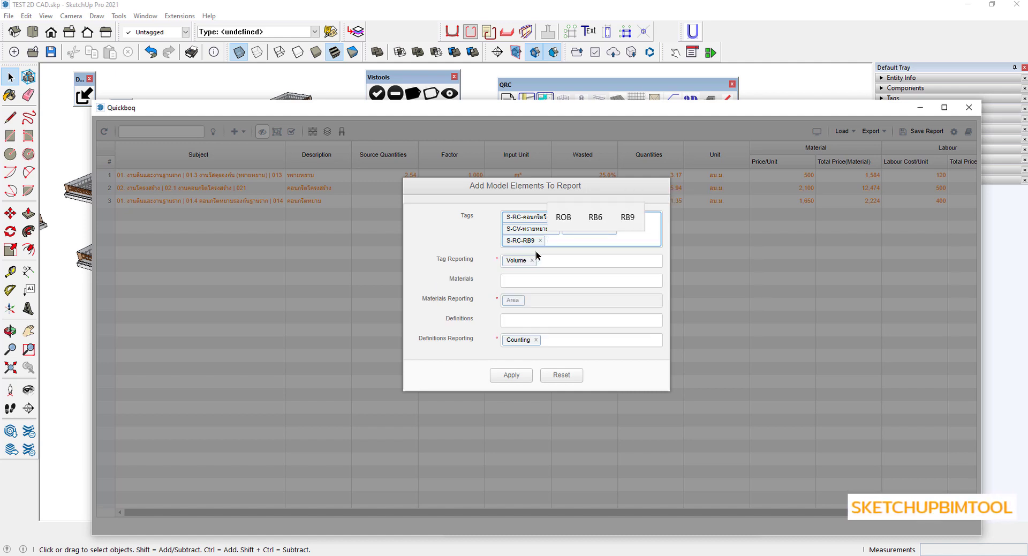
left_click(540, 240)
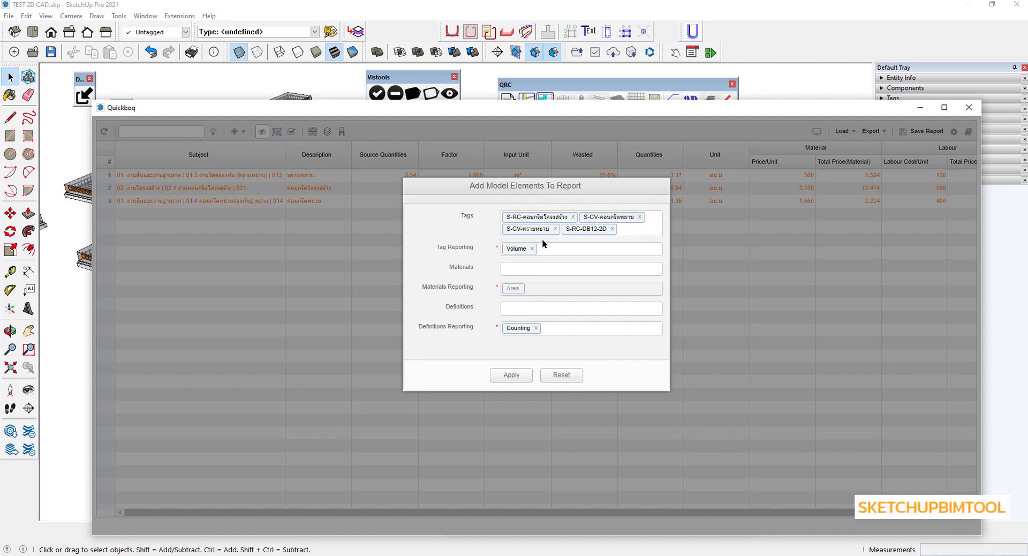
left_click(627, 229)
type("2")
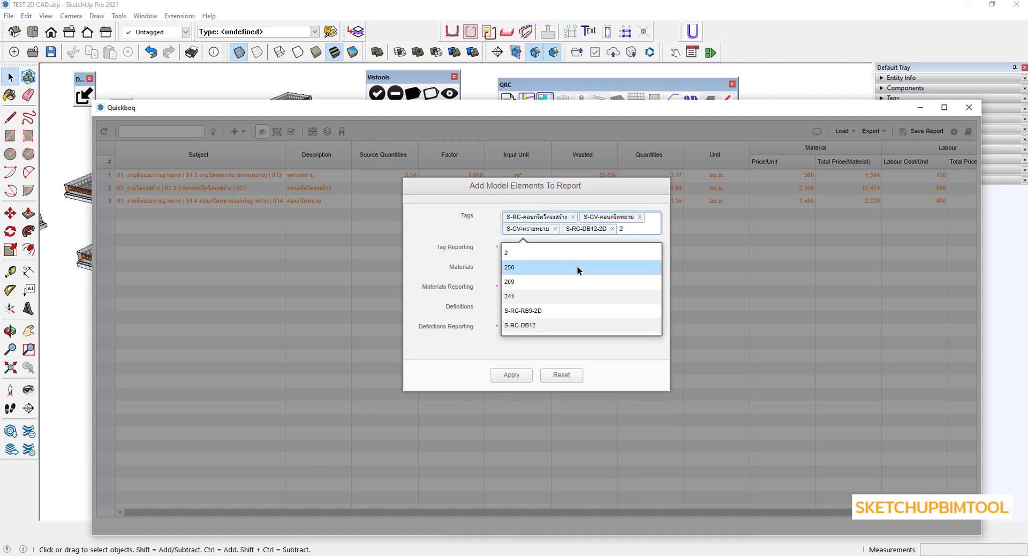
left_click(535, 309)
Measure the tagged elements by Length and apply, adding the two rebar rows.
left_click(534, 262)
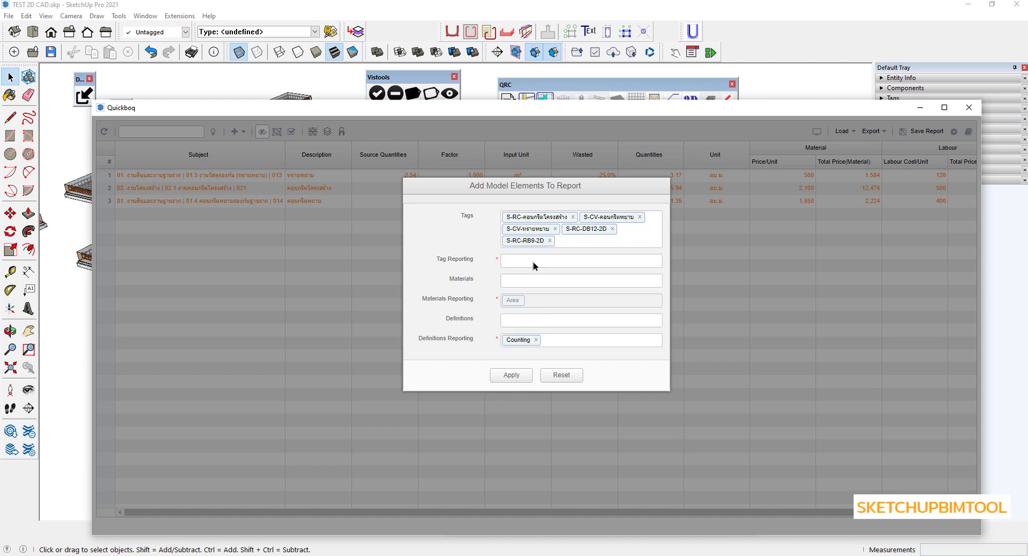
left_click(522, 310)
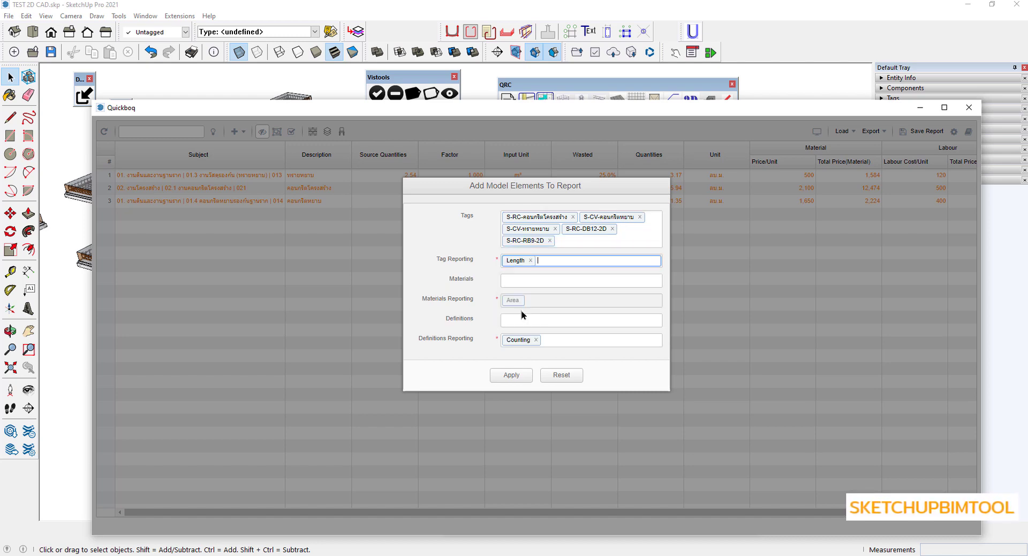
left_click(512, 374)
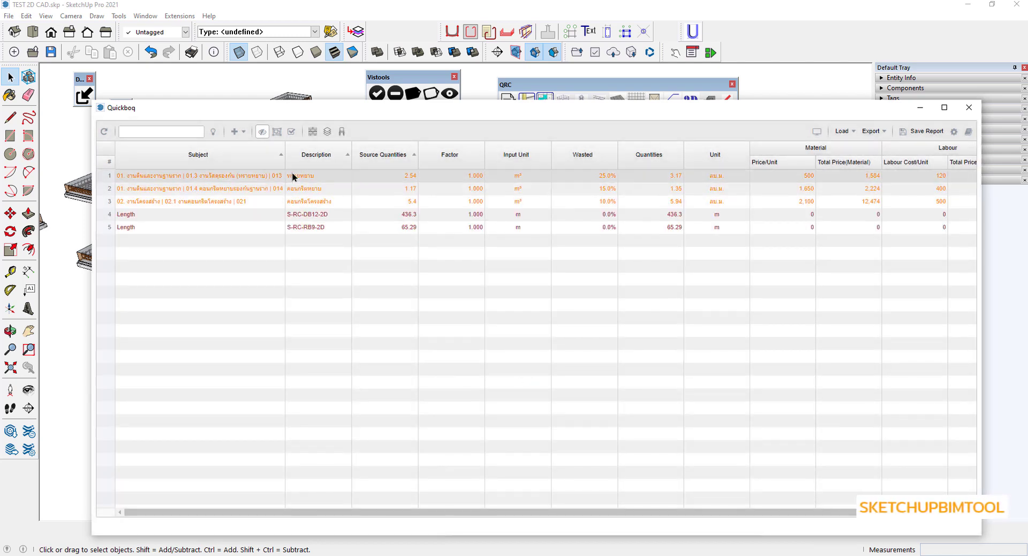
Assign cost code 02.3 งานเหล็กเสริมคอนกรีต to both new rebar rows.
double_click(164, 213)
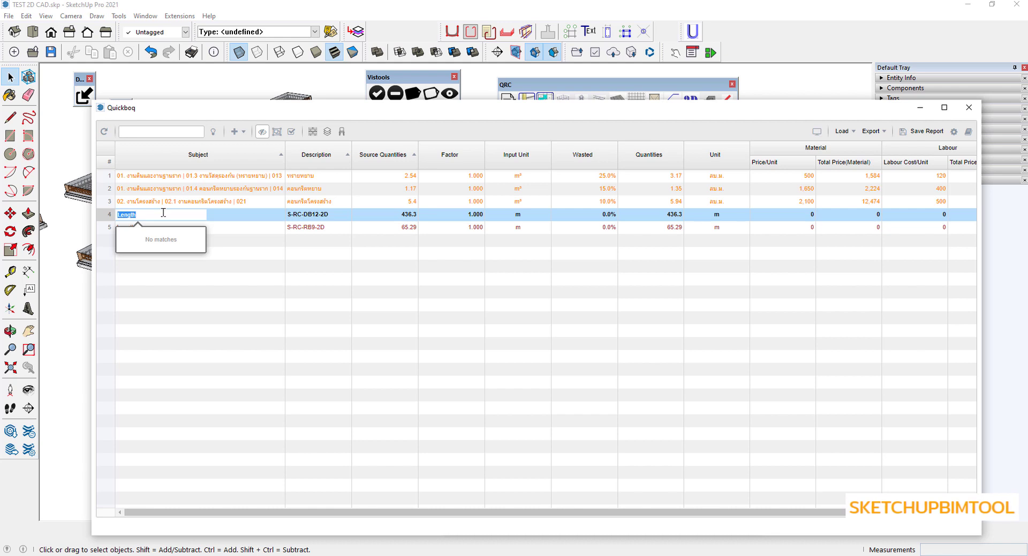
type("2")
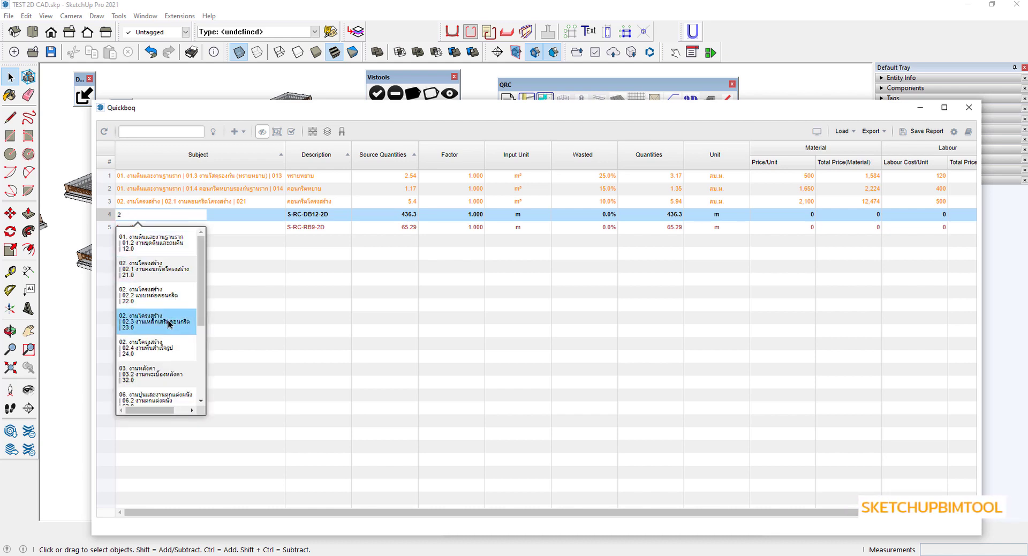
left_click(170, 323)
double_click(146, 226)
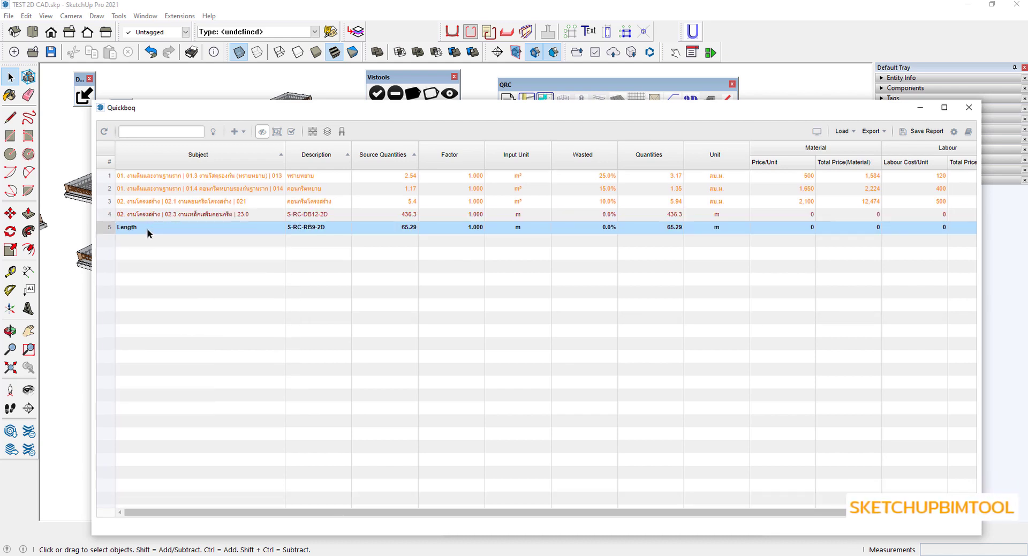
type("2")
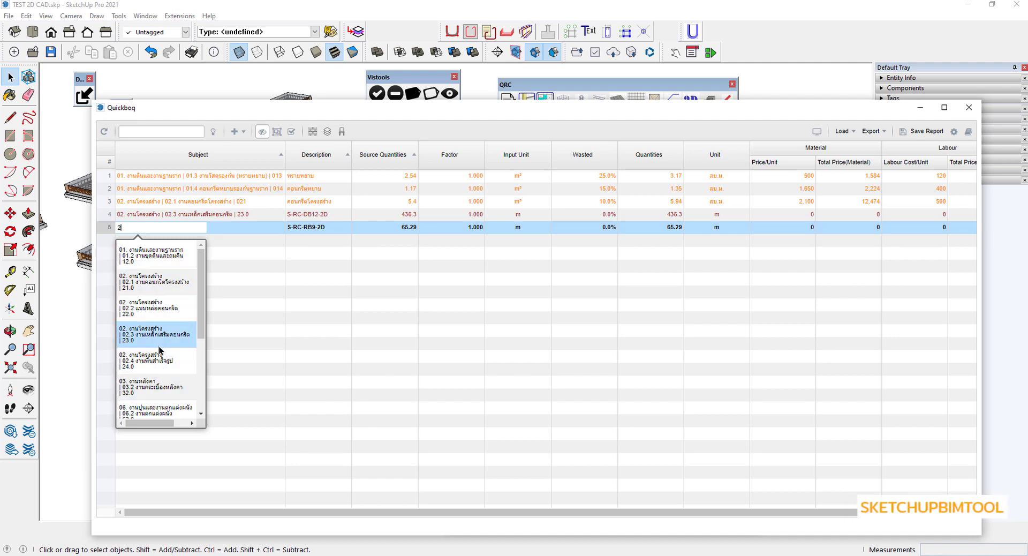
left_click(176, 335)
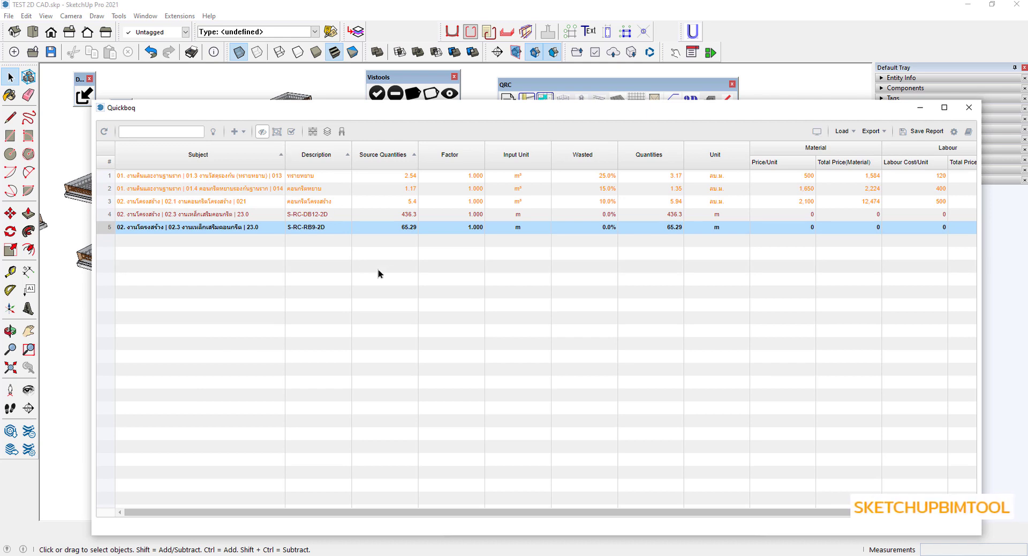
Shorten the rebar rows' descriptions to DB12 and RB9.
left_click(333, 217)
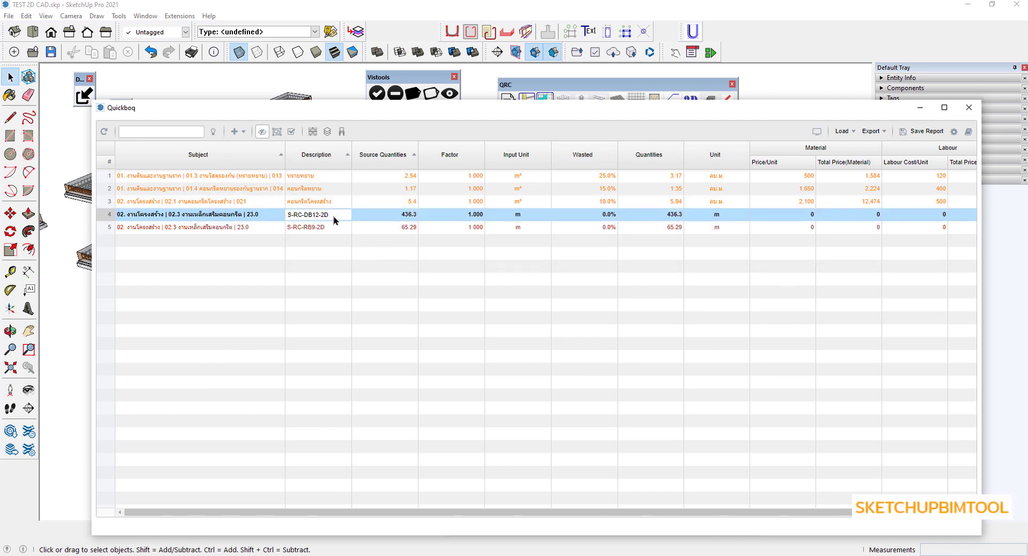
left_click(310, 217)
left_click(308, 215)
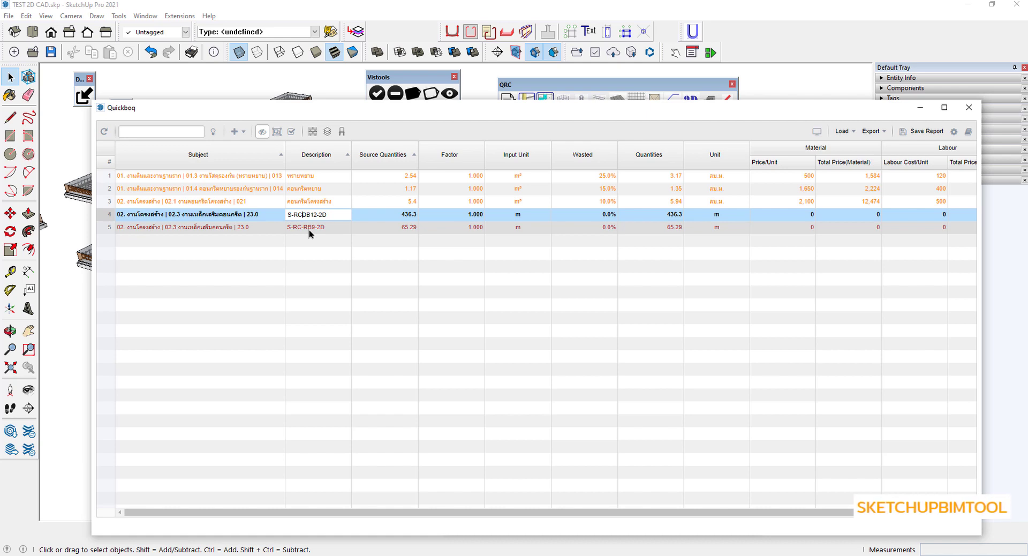
key("BackSpace")
key("BackSpace")
key("BackSpace")
left_click(322, 215)
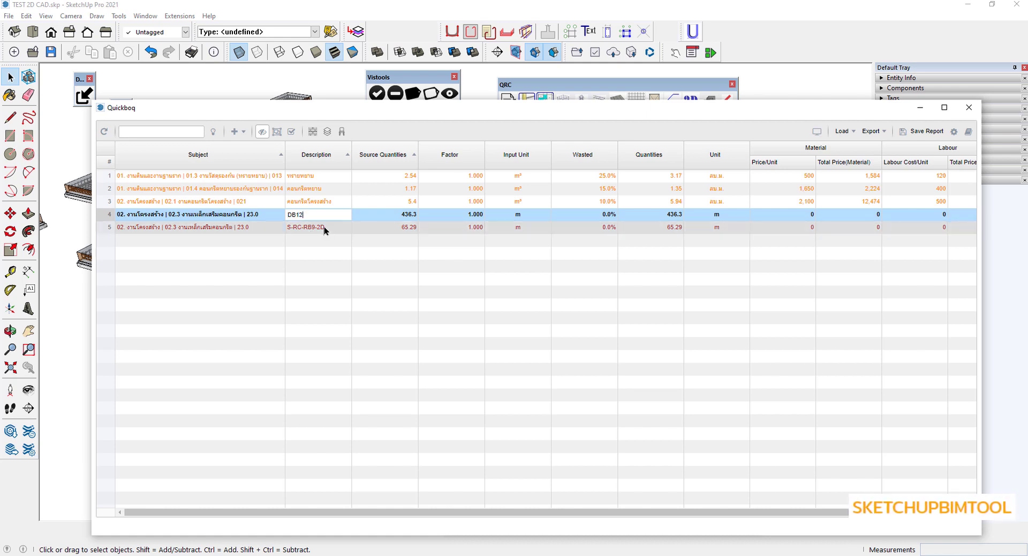
key("BackSpace")
key("Return")
double_click(304, 228)
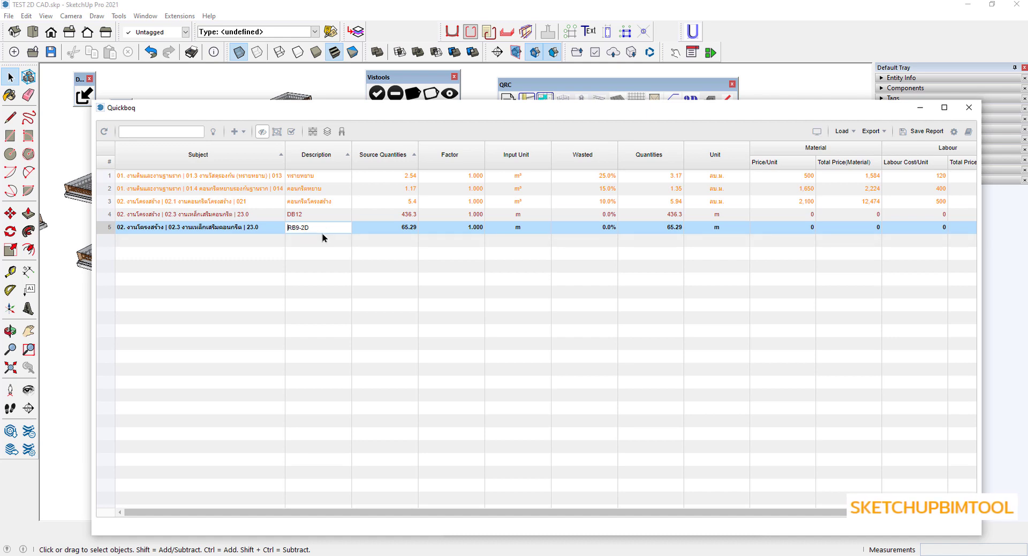
key("Return")
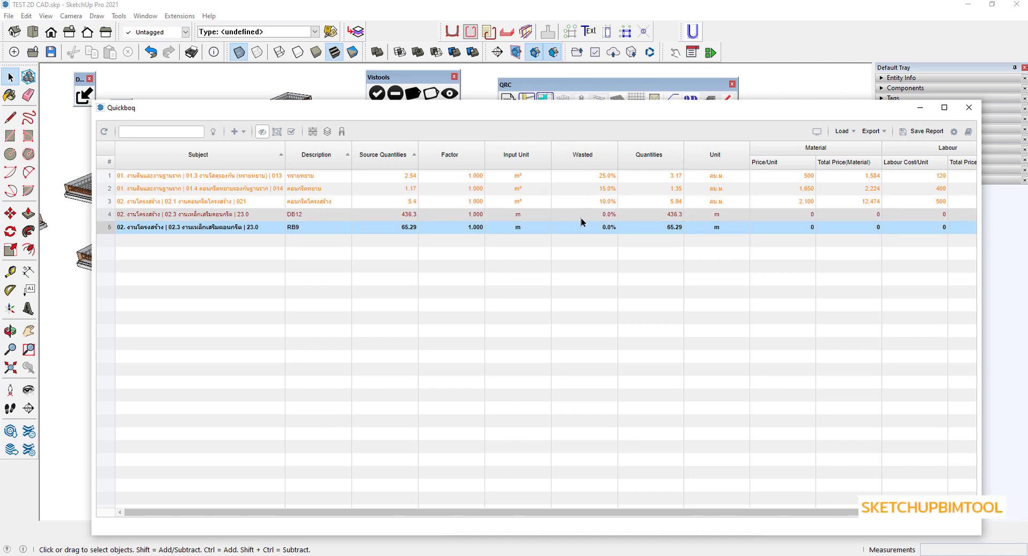
left_click(473, 215)
Apply factor formulas =1*0.888 to the DB12 row and =1*0.499 to the RB9 row.
right_click(473, 215)
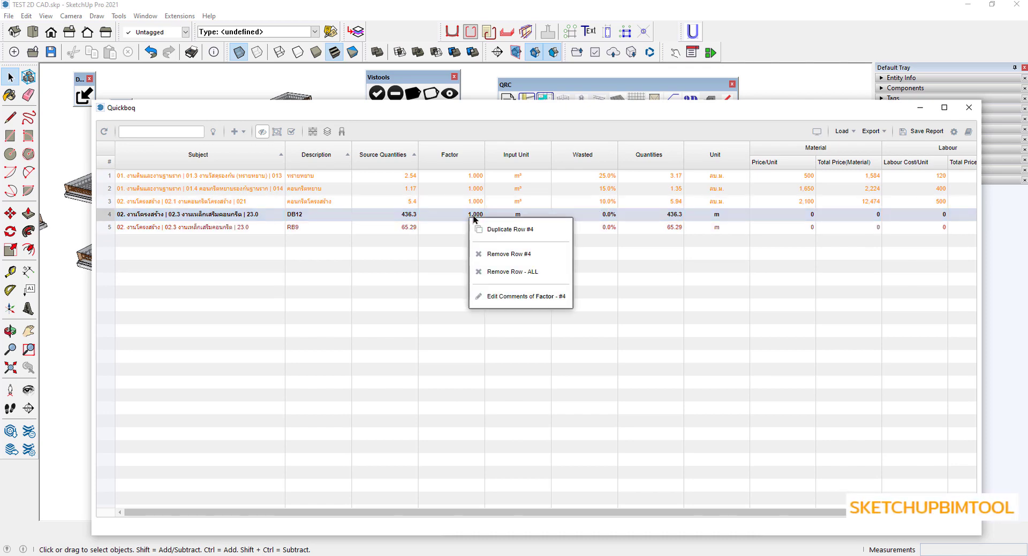
left_click(521, 292)
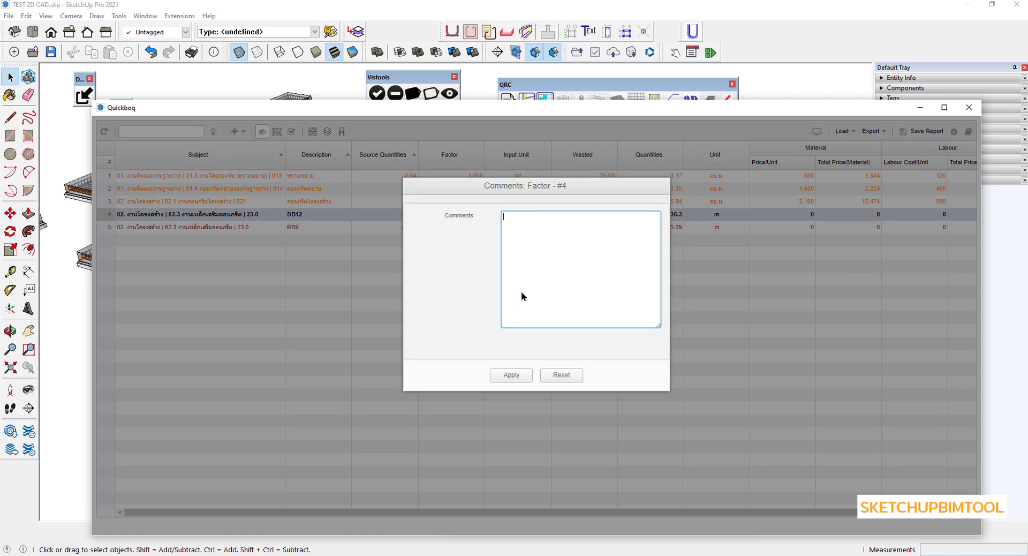
type("=1")
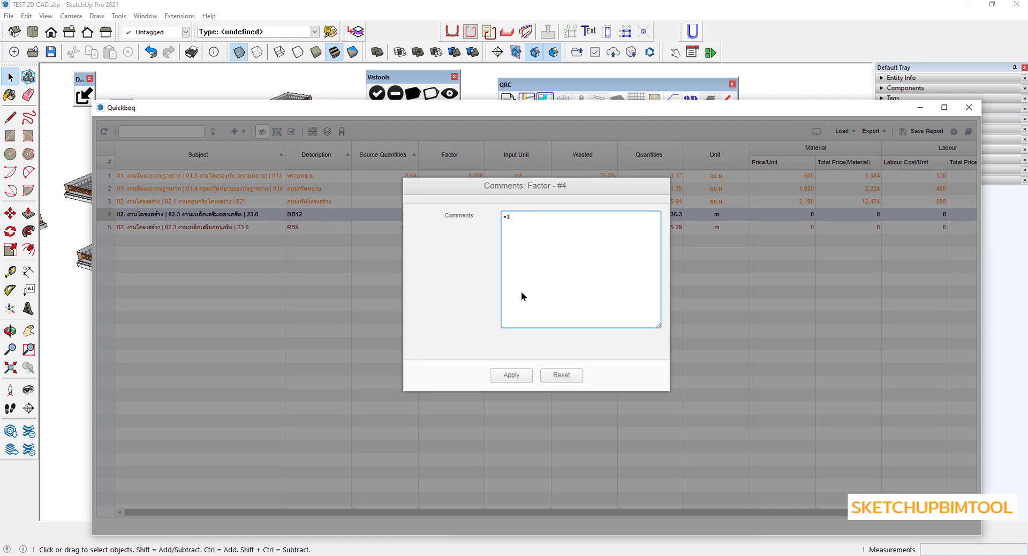
type("*0.888")
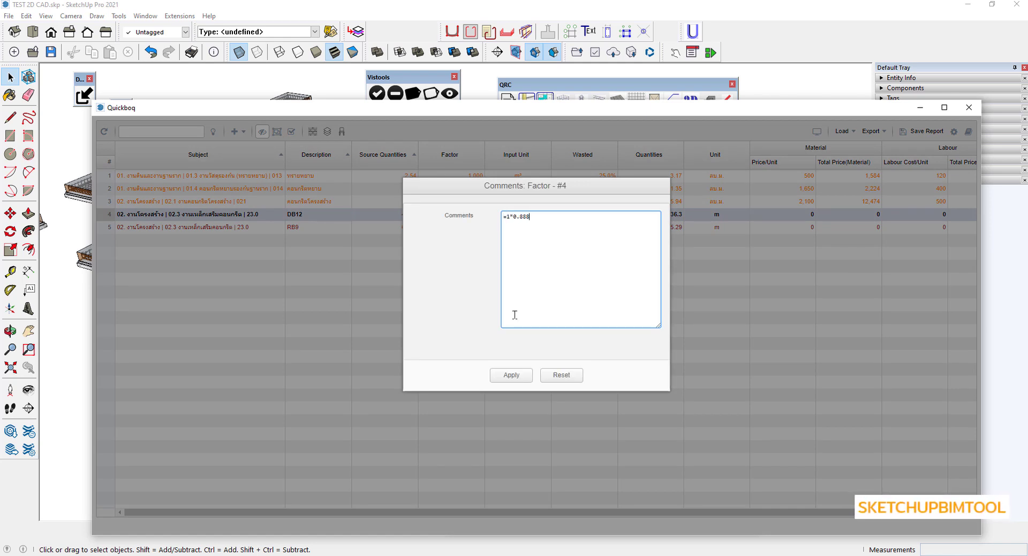
left_click(515, 379)
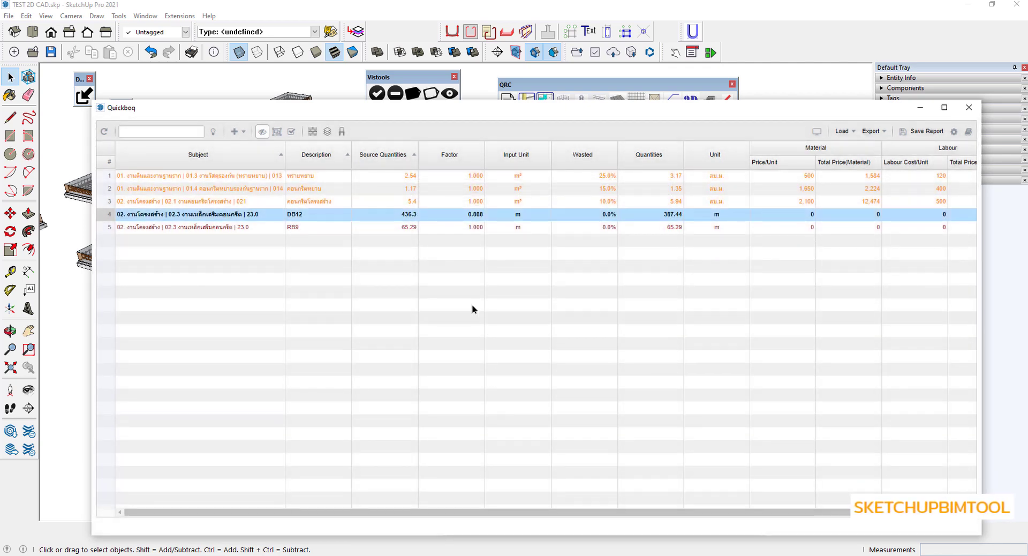
left_click(470, 226)
right_click(470, 227)
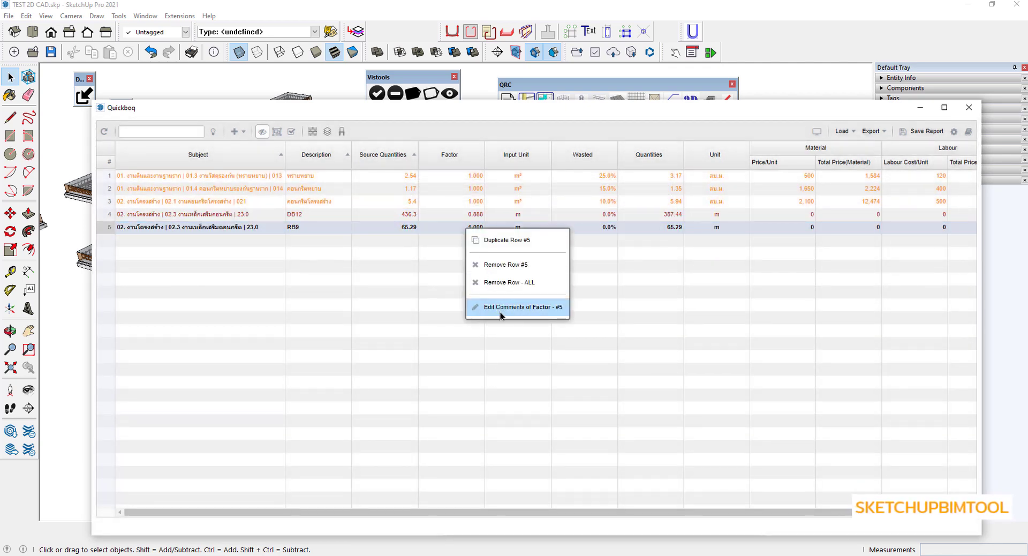
left_click(500, 311)
type("=18")
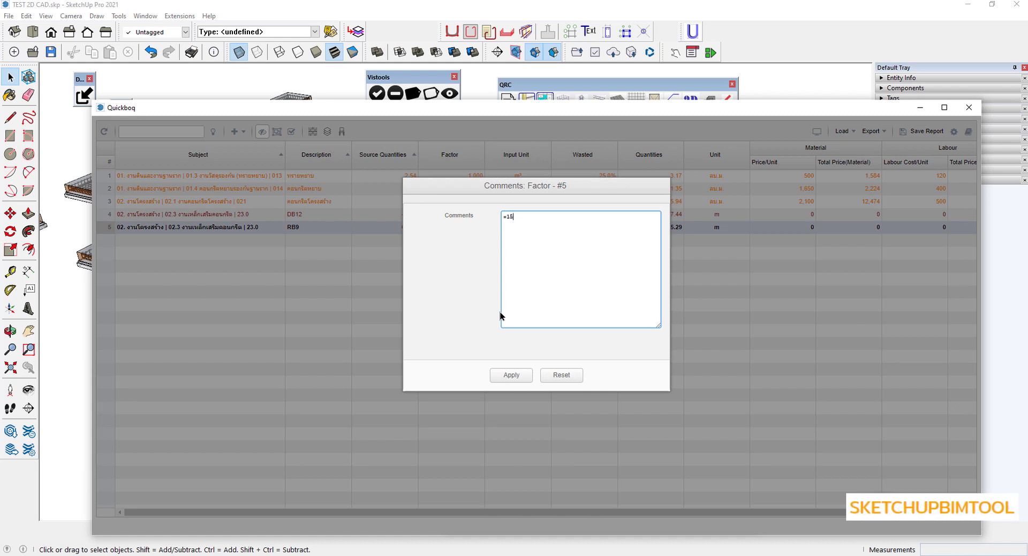
key("BackSpace")
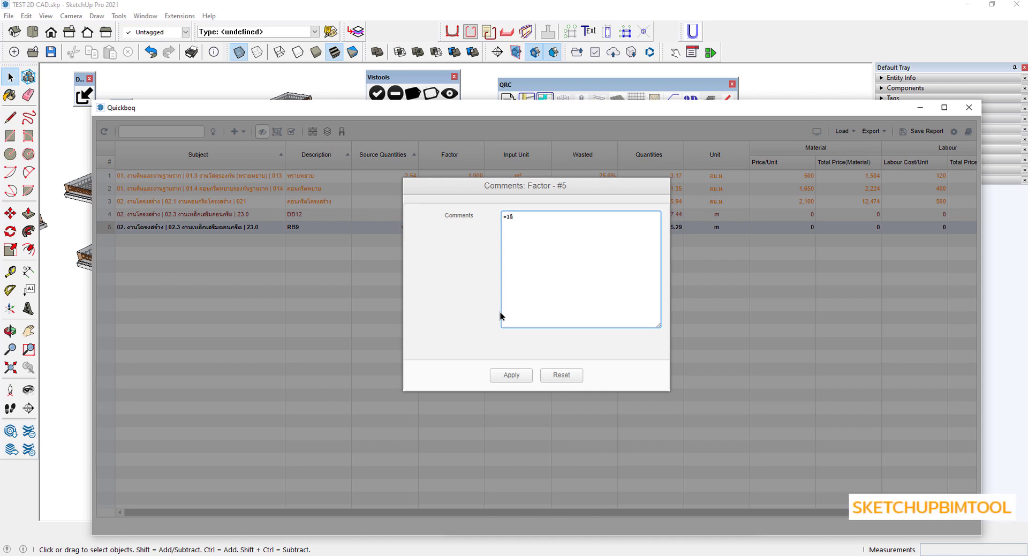
type("0.4")
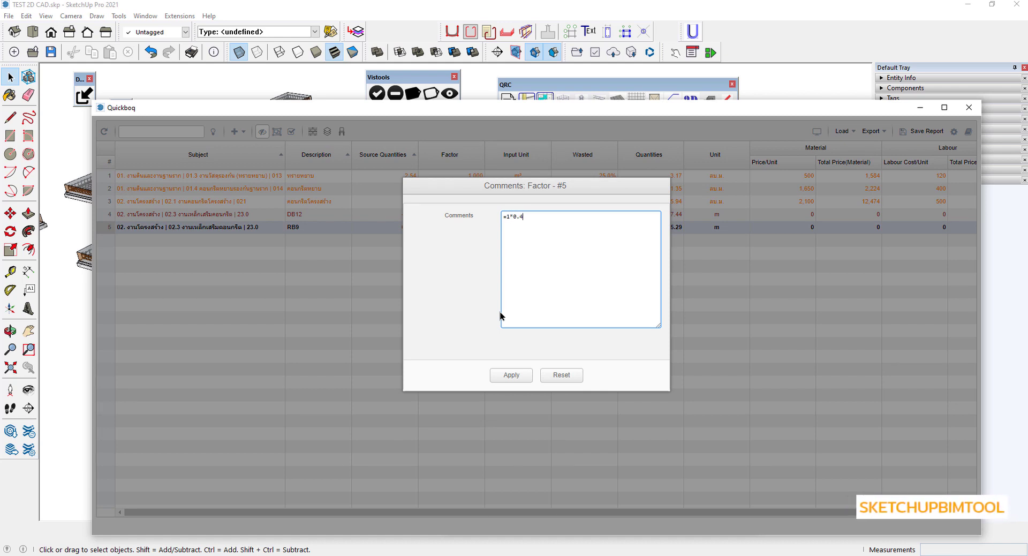
type("99")
left_click(506, 373)
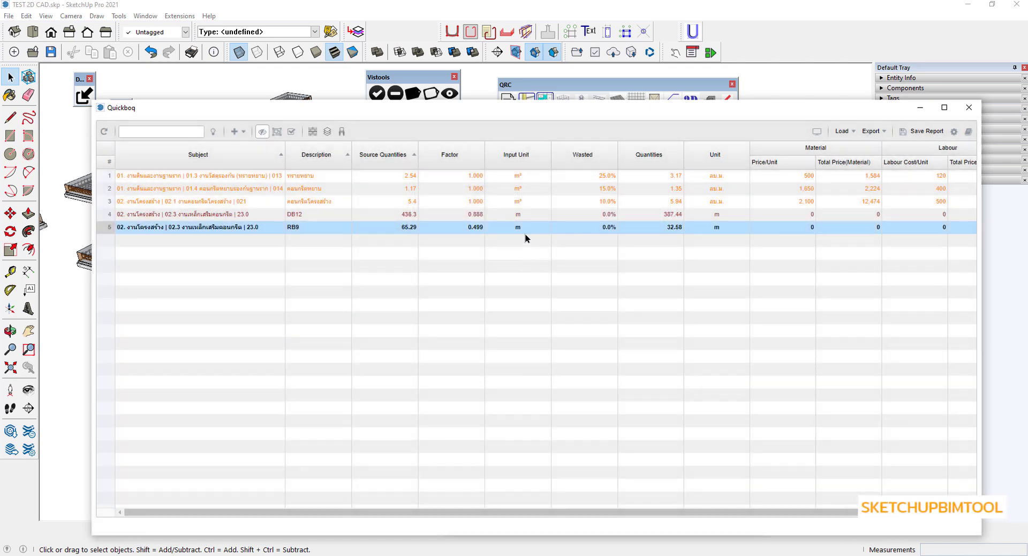
Enter ม. as the unit for both the DB12 and RB9 rows.
left_click(721, 214)
left_click(721, 214)
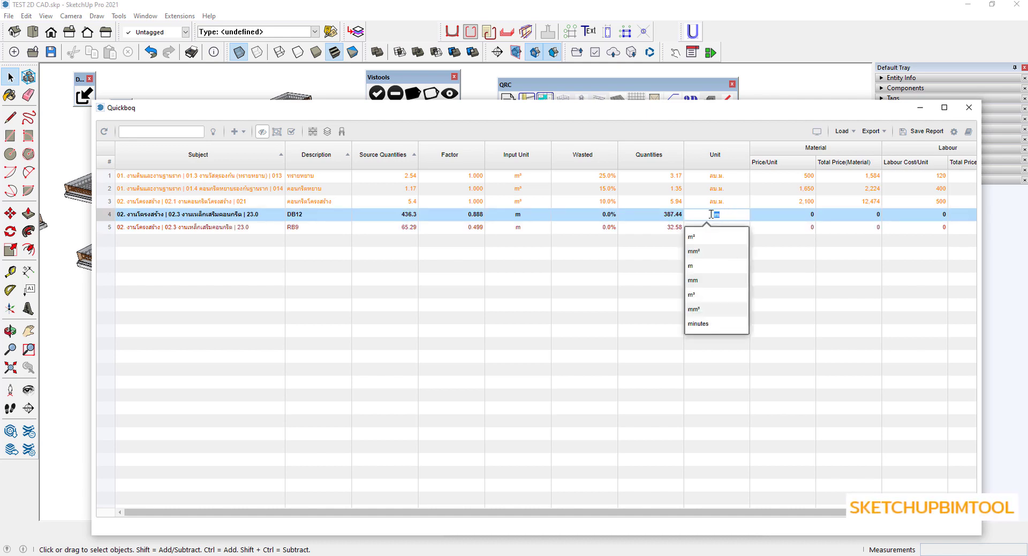
type("ม")
key("BackSpace")
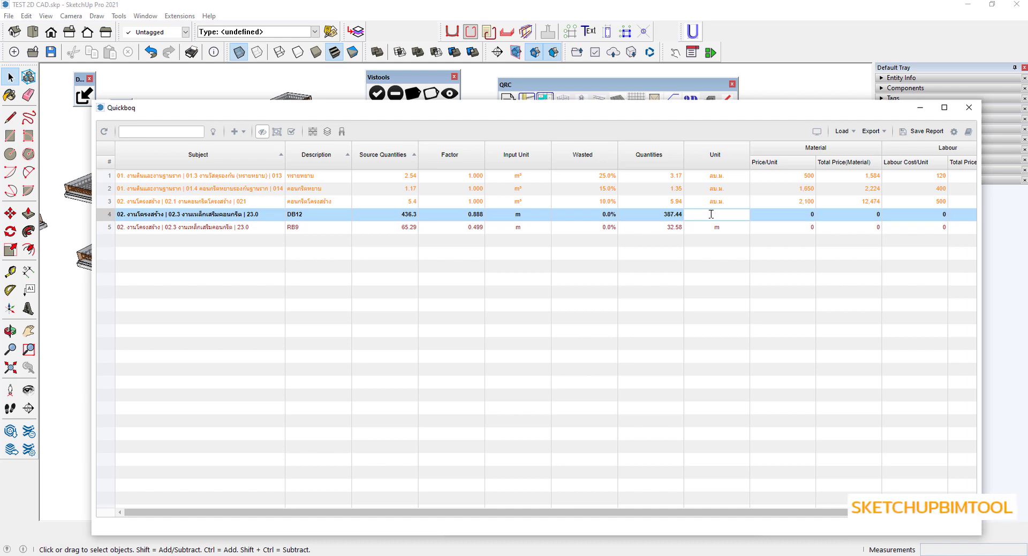
type("ม")
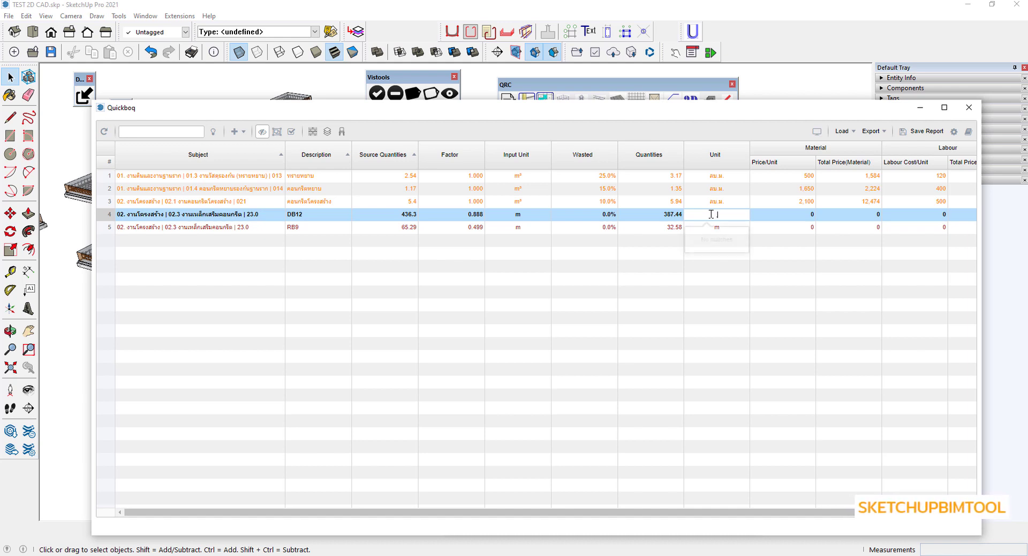
key("BackSpace")
type("ม.")
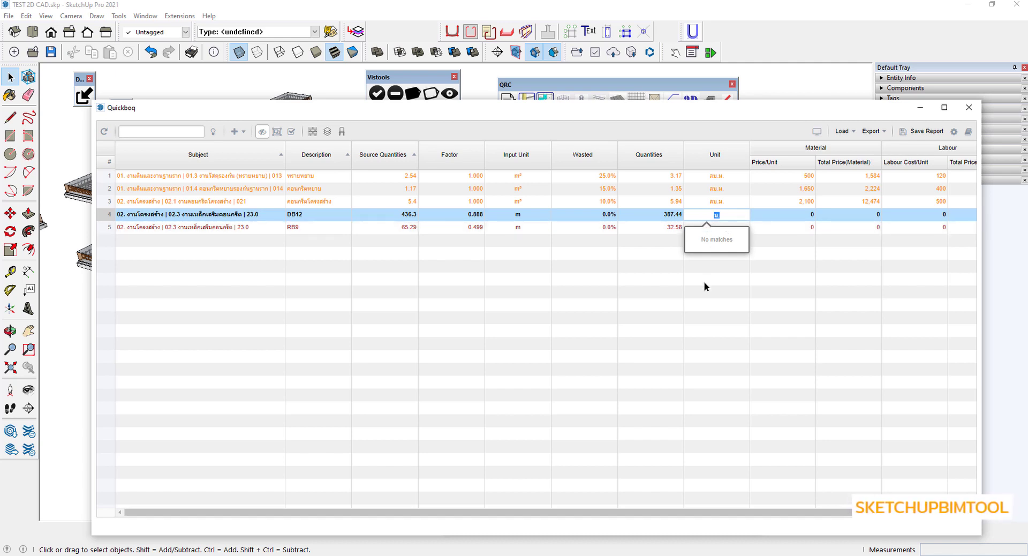
left_click(722, 230)
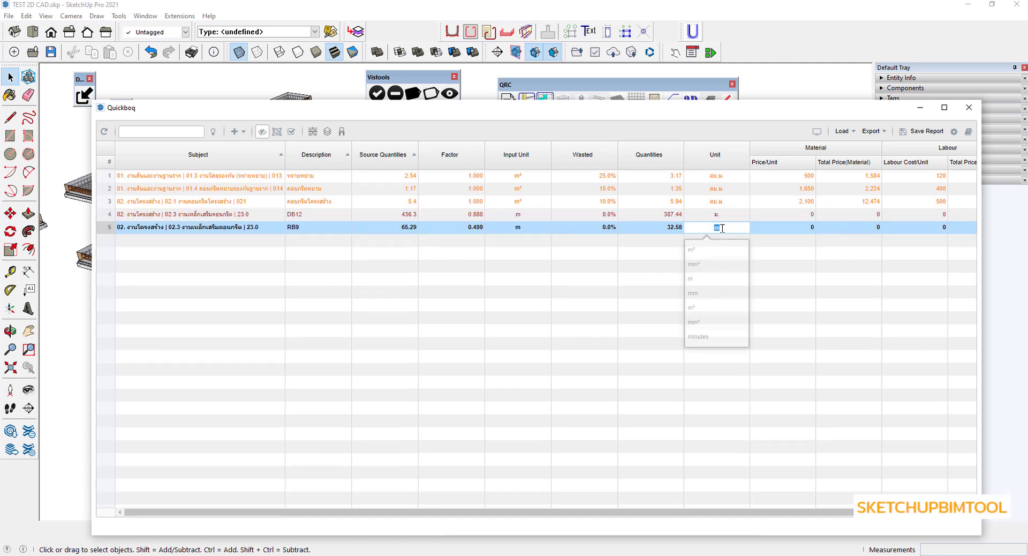
type("ม.")
key("Return")
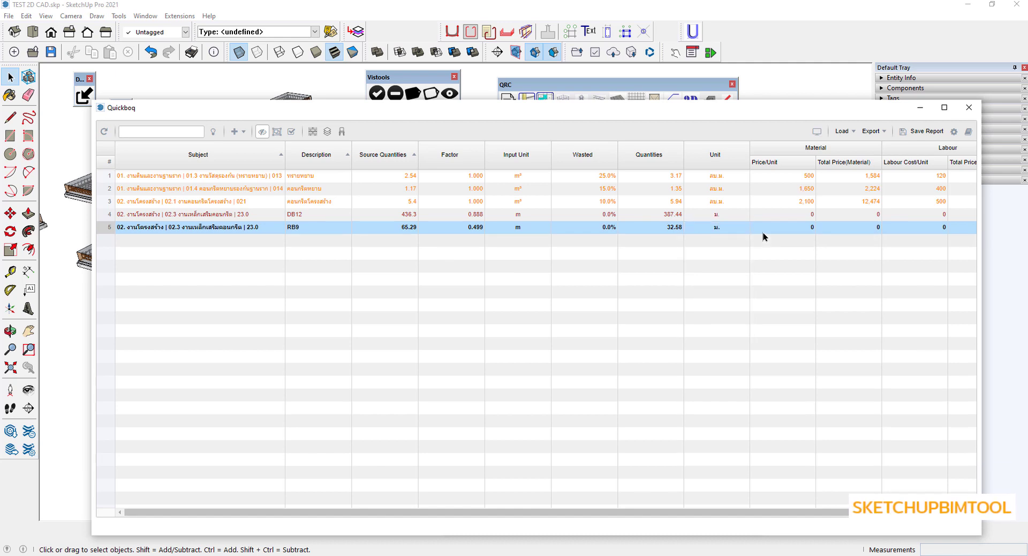
Change the DB12 and RB9 rows' unit to กก.
left_click(722, 214)
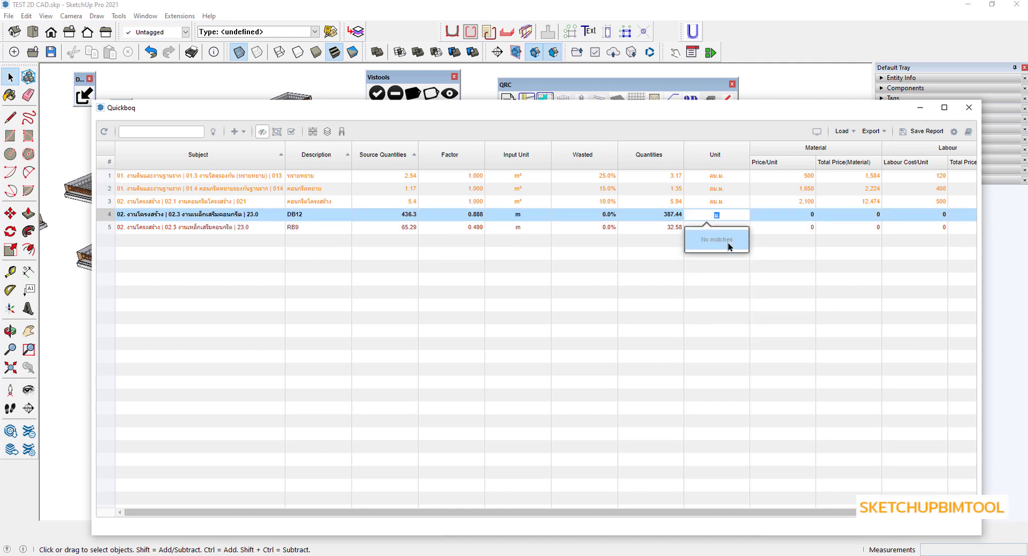
type("กก")
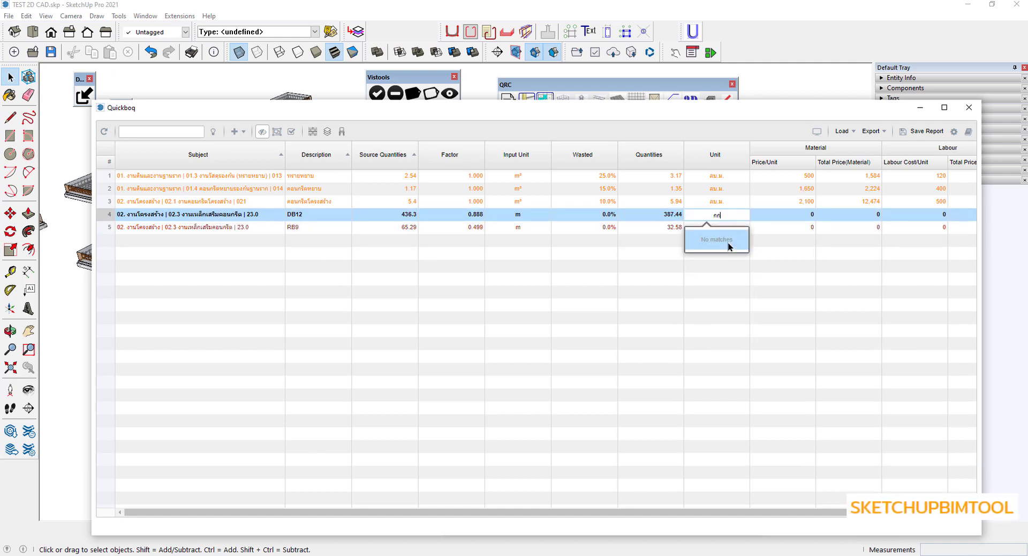
type(".")
key("Return")
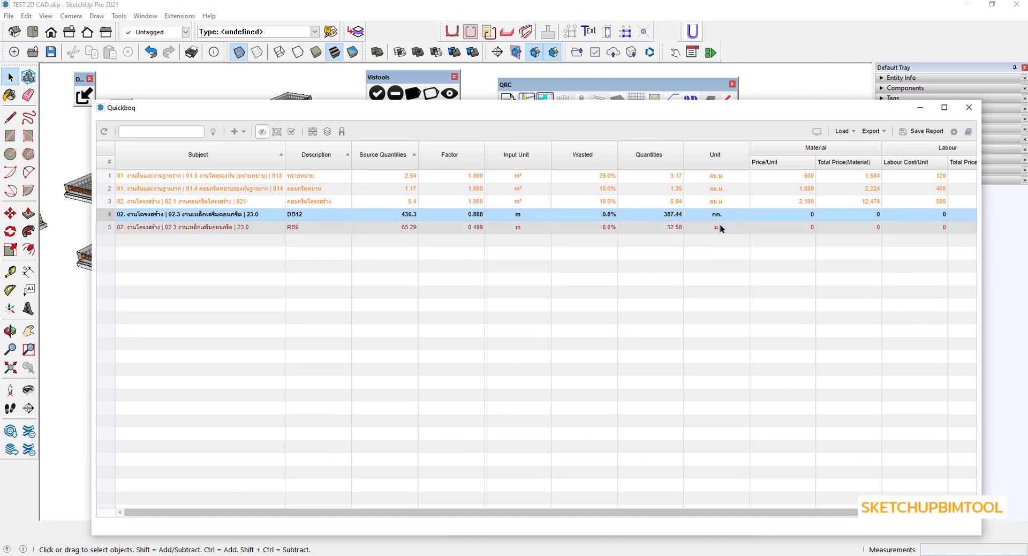
left_click(721, 226)
type("กก")
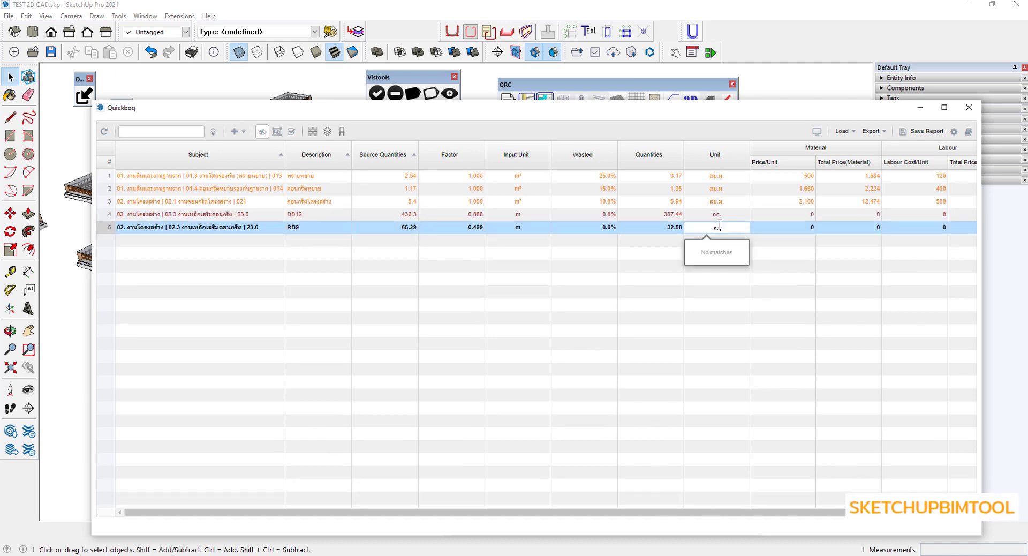
key("Return")
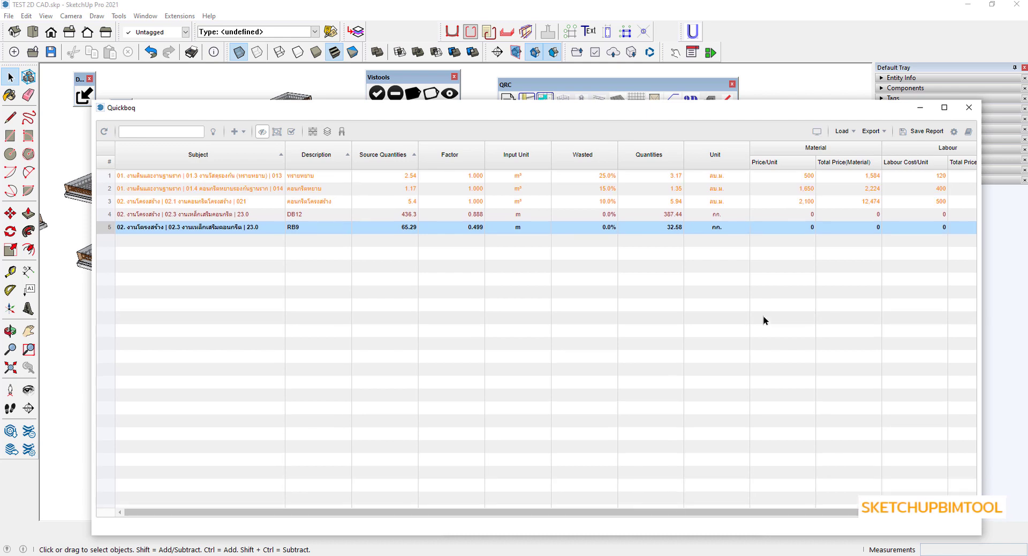
Set material price 22 and labour cost 5 per unit on both the DB12 and RB9 rows.
left_click(803, 215)
type("22")
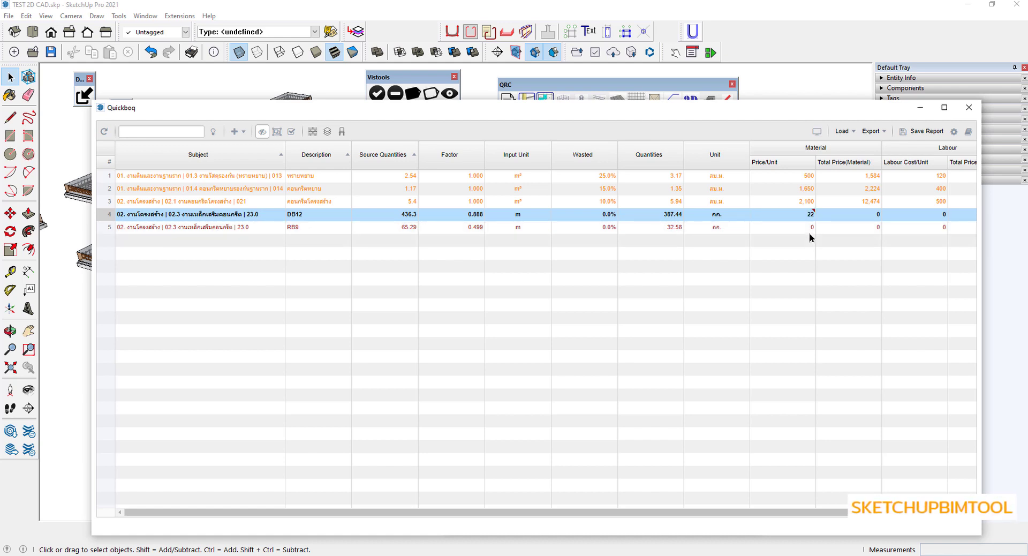
left_click(809, 228)
type("22")
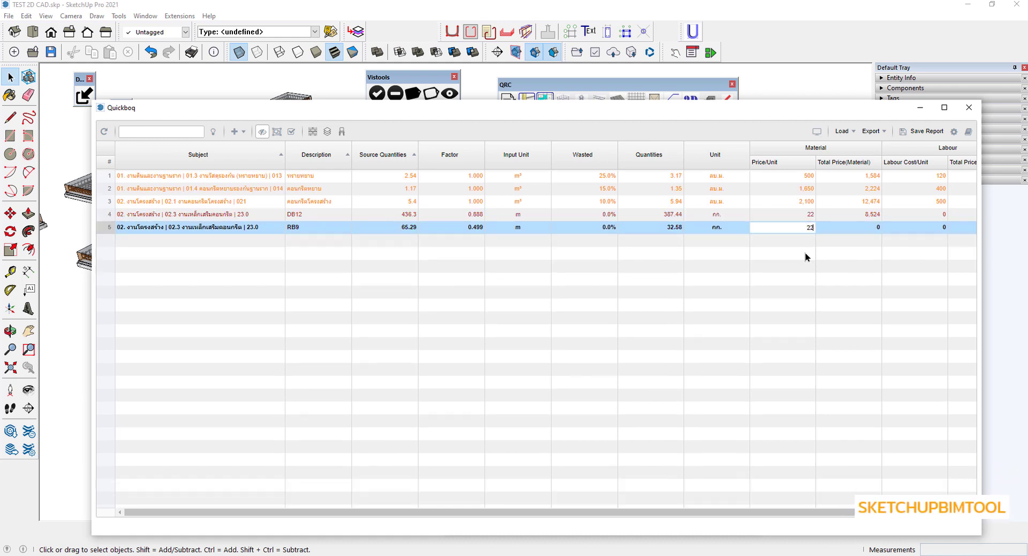
key("Return")
left_click(935, 213)
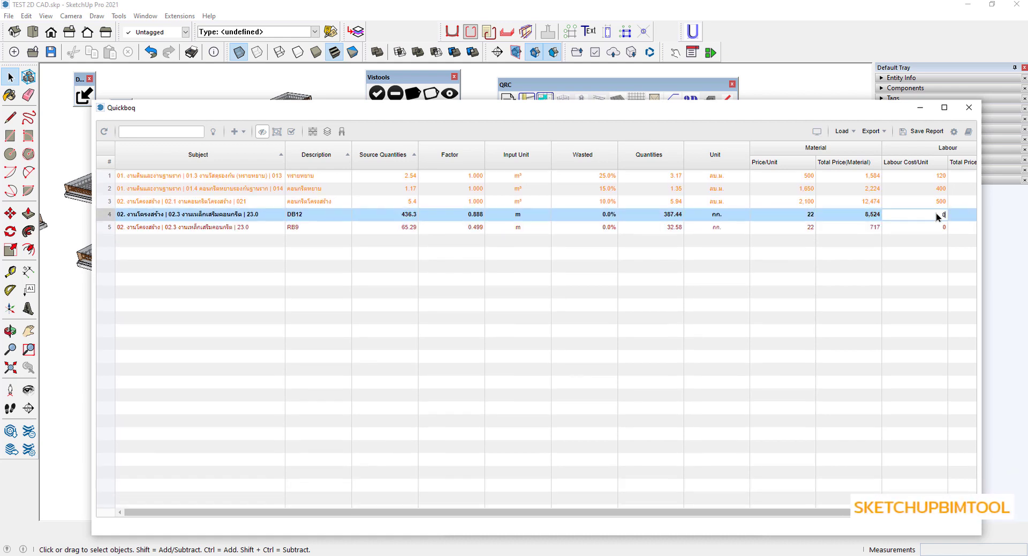
type("5")
key("Return")
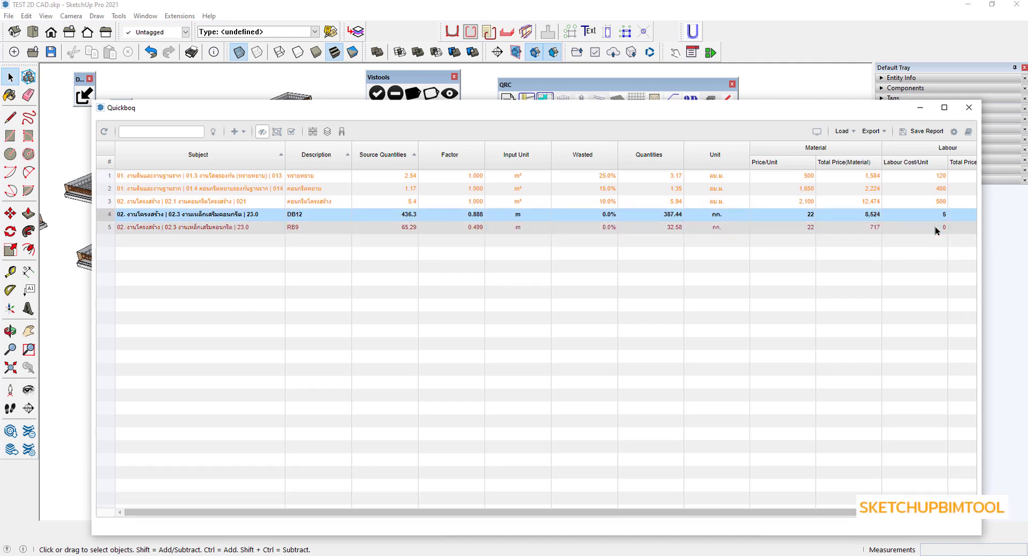
left_click(936, 227)
type("5")
key("Return")
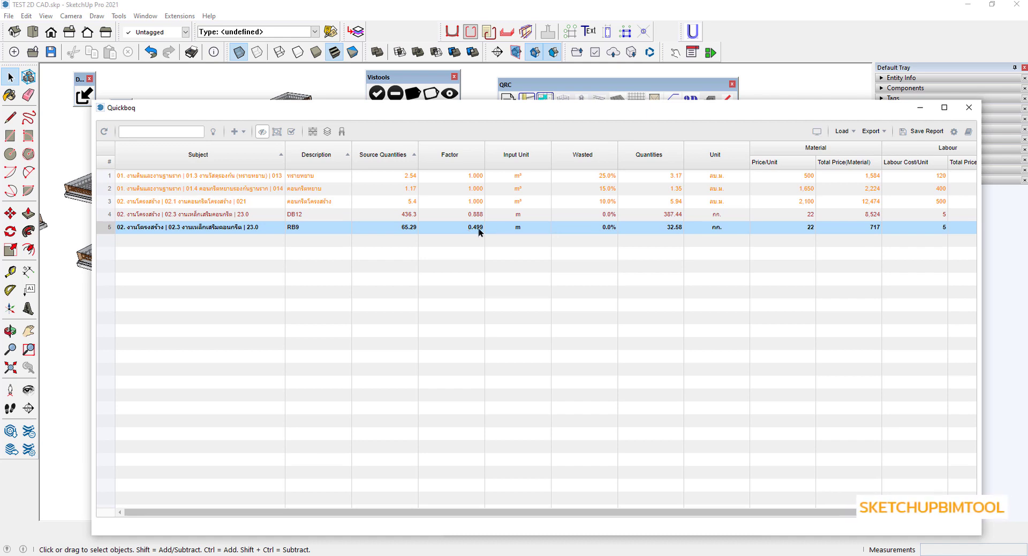
Set waste to 7.5% on the RB9 row and 10% on the DB12 row.
double_click(608, 227)
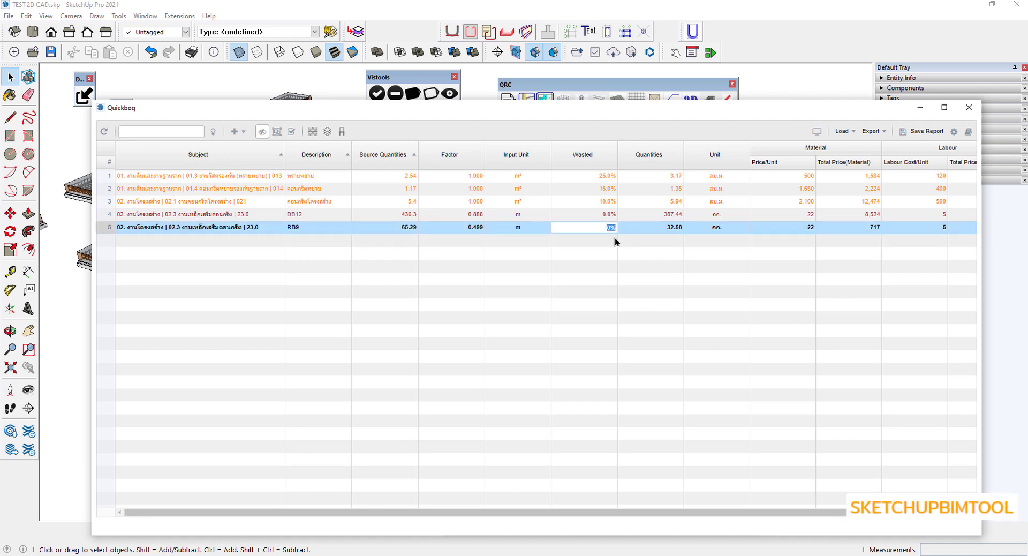
type("7.5")
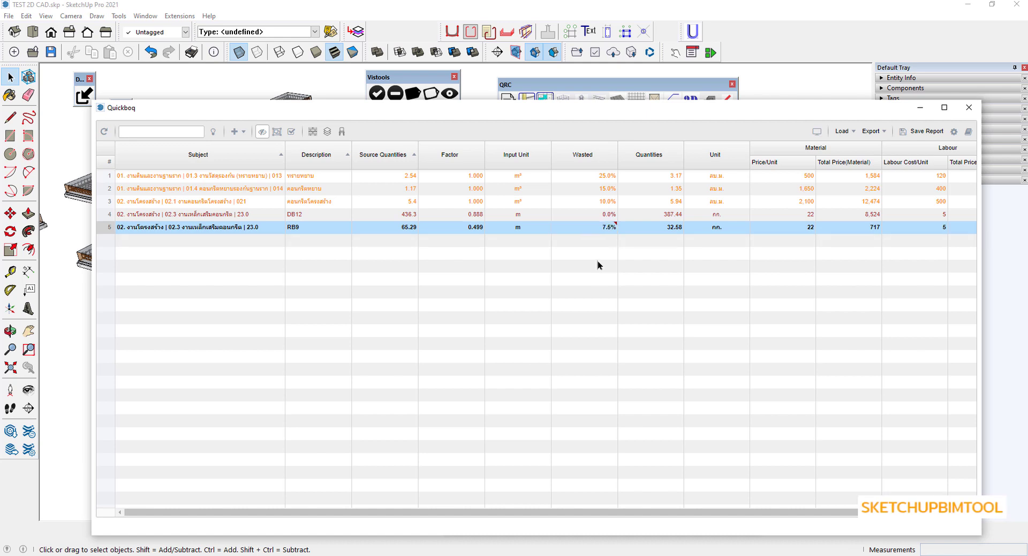
key("Return")
double_click(602, 214)
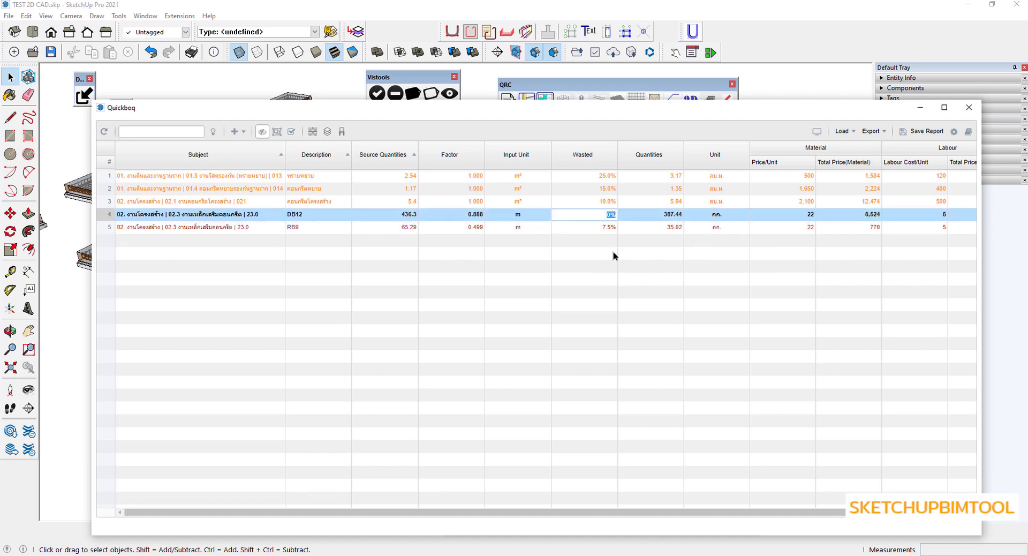
type("10")
key("Return")
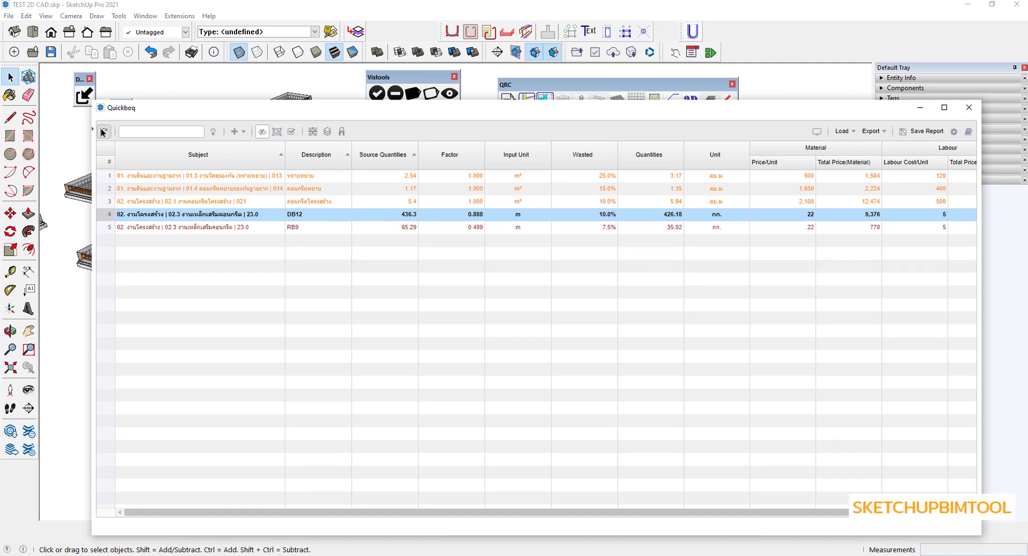
Refresh the report totals, view and close the grouped presentation, and move the report down.
left_click(104, 132)
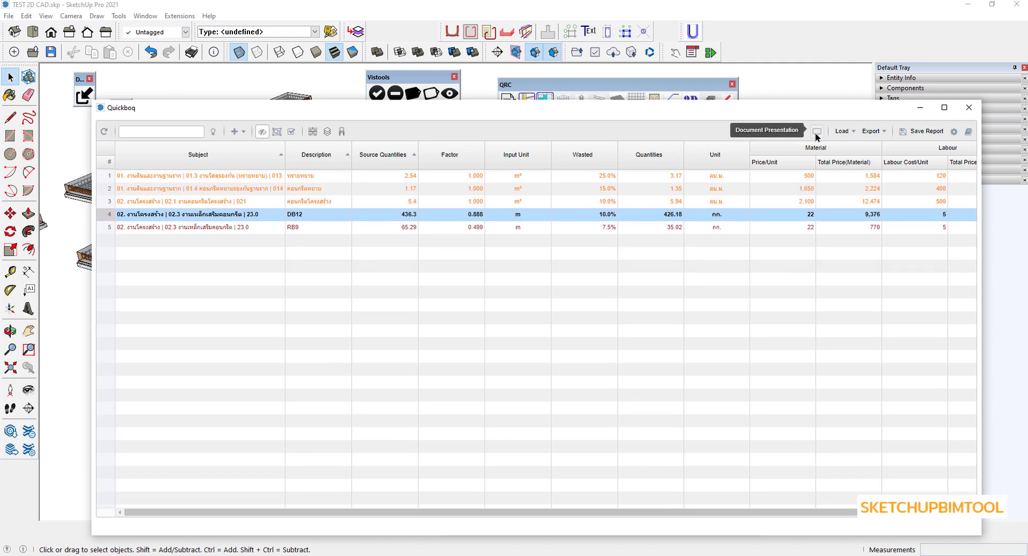
left_click(816, 132)
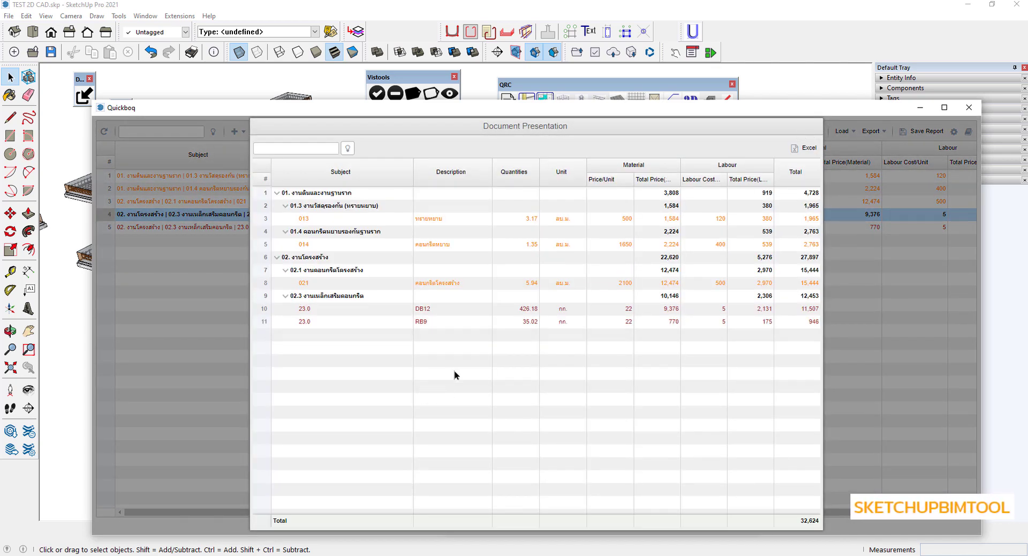
left_click(814, 132)
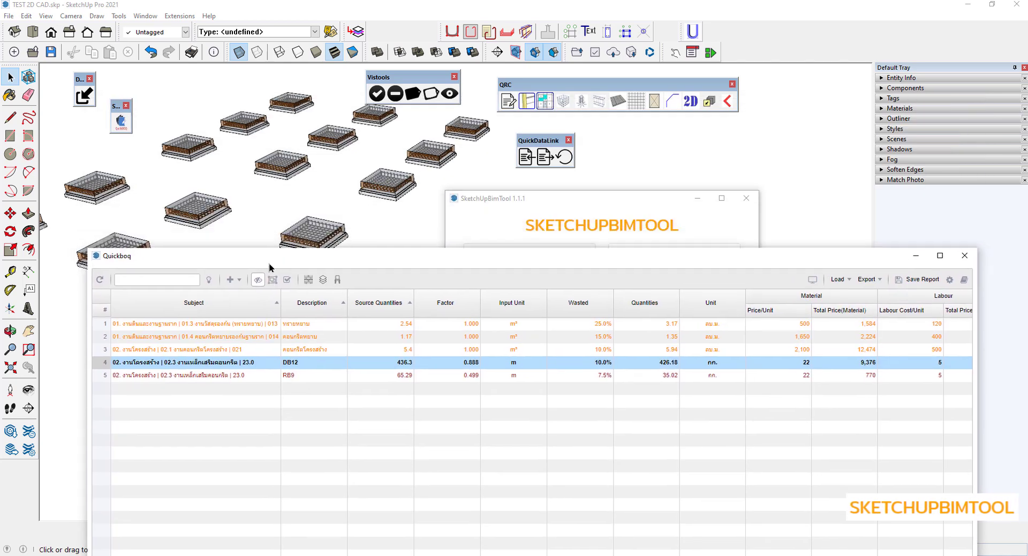
left_click_drag(272, 114, 297, 264)
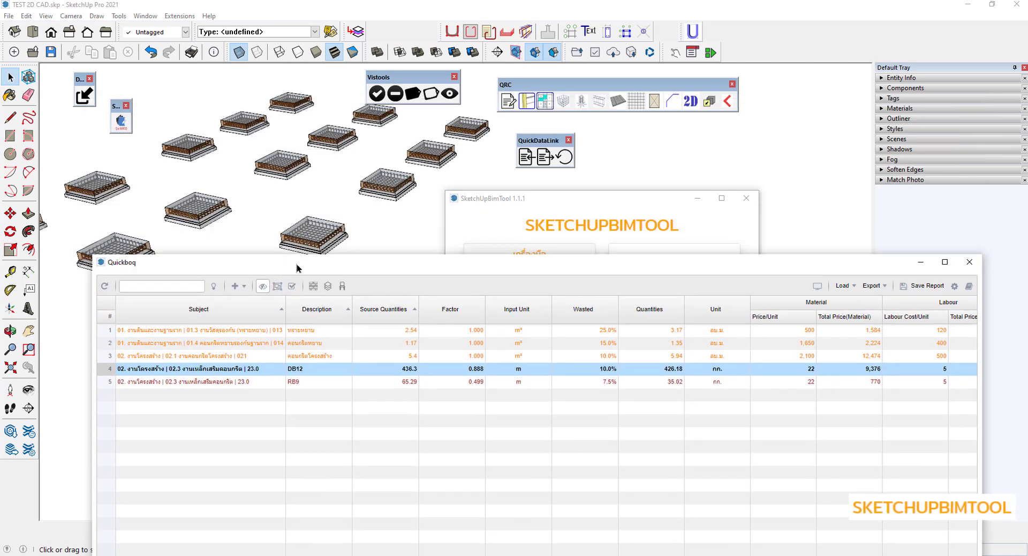
Set the QuickDataLink import type to Have Data Only.
left_click(528, 160)
left_click(553, 473)
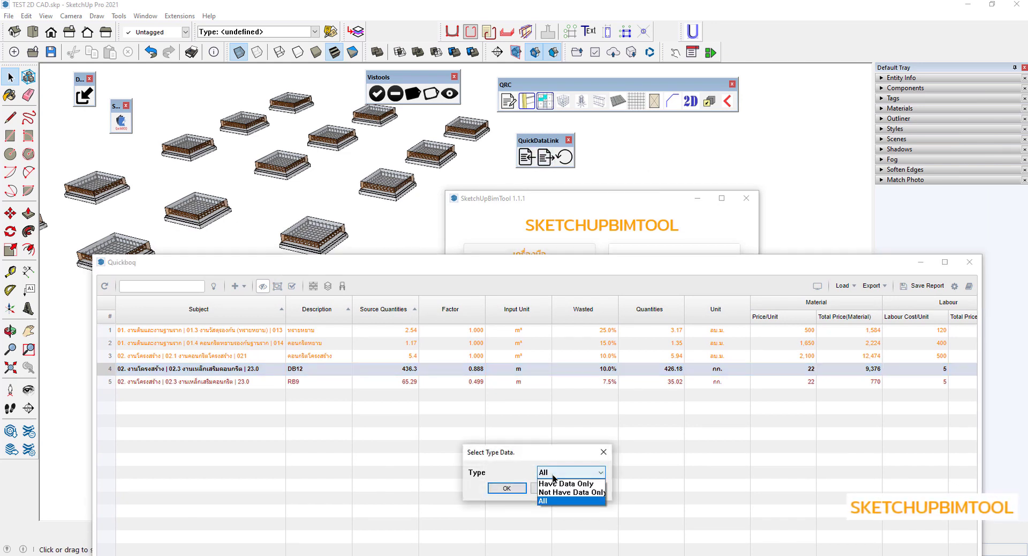
left_click(565, 483)
left_click(506, 488)
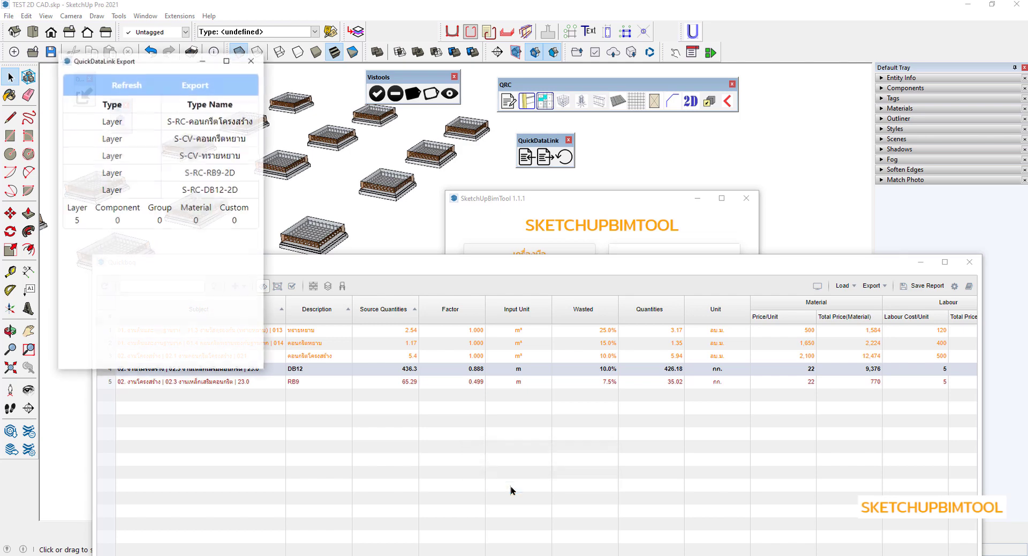
Export the layer data to the Desktop as QRC-STRUCTURE DATABASE-2.xlsx.
left_click(206, 89)
left_click(432, 281)
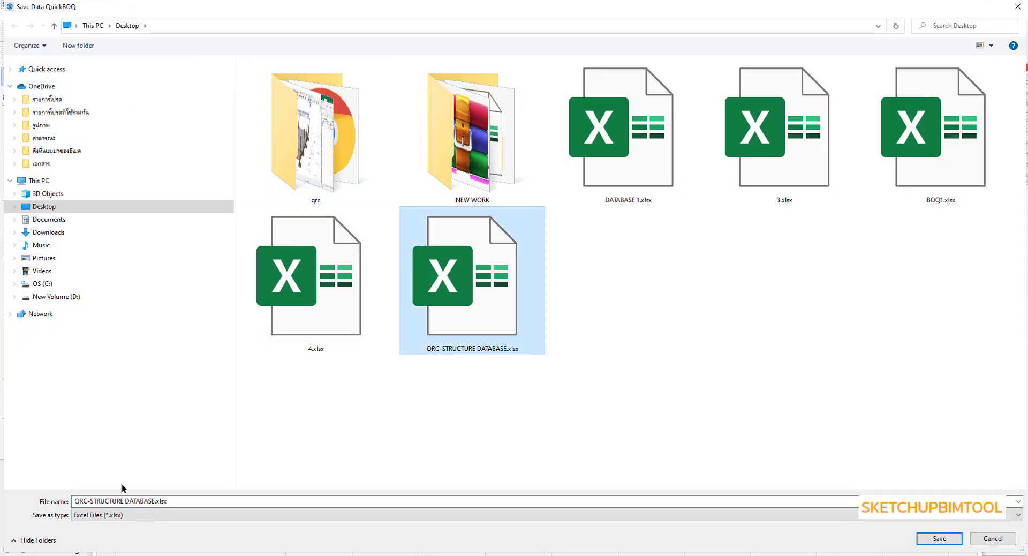
left_click(154, 501)
left_click(156, 500)
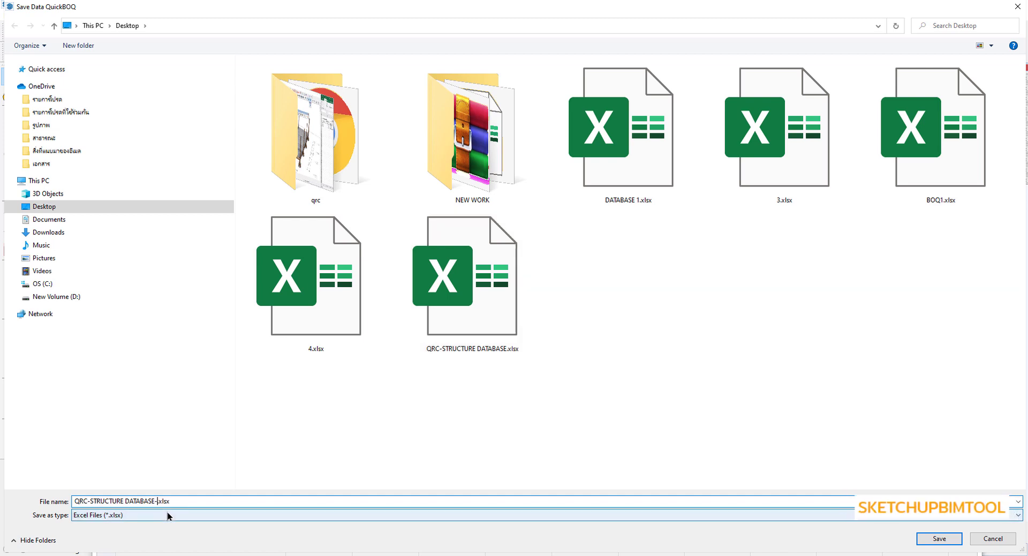
type("-2")
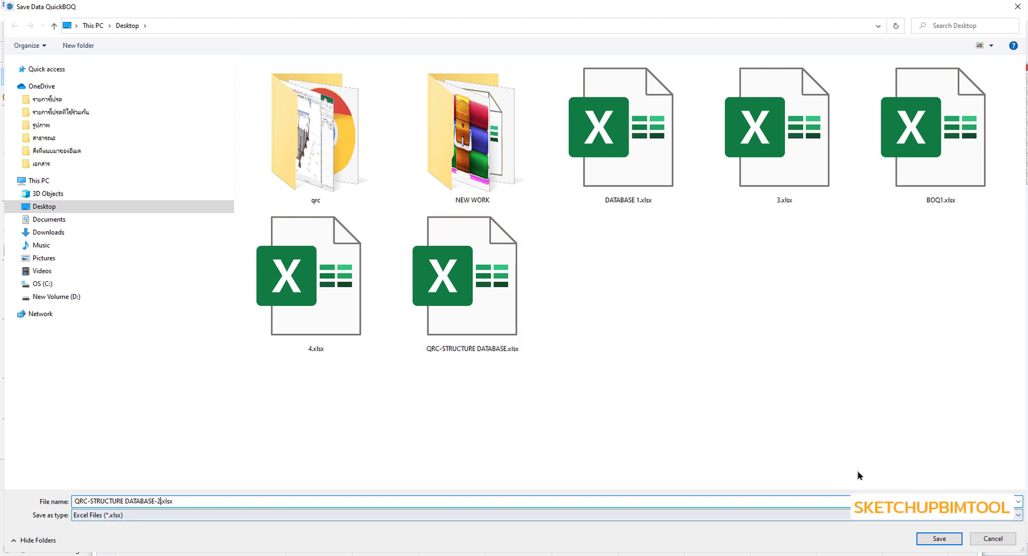
left_click(918, 535)
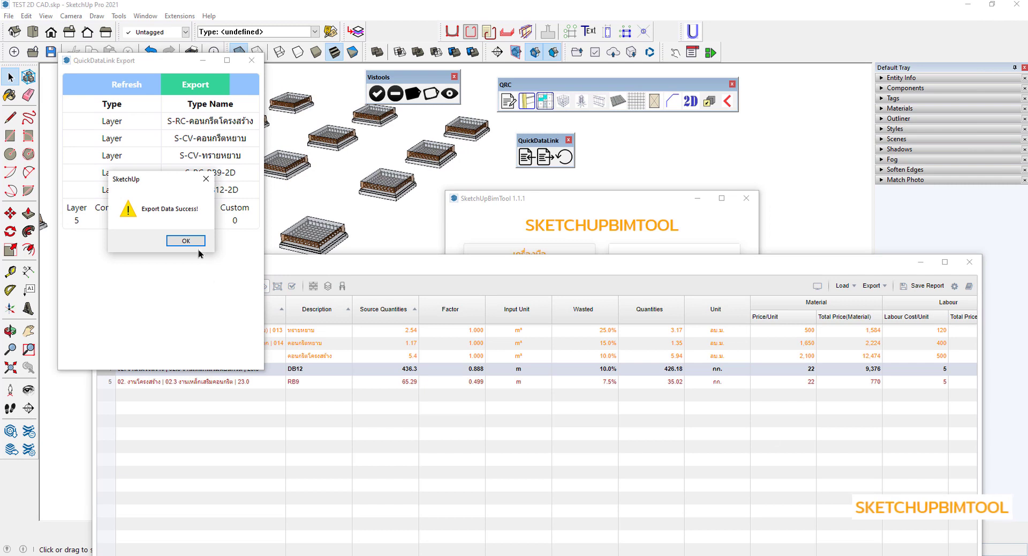
left_click(187, 241)
left_click_drag(664, 255, 638, 165)
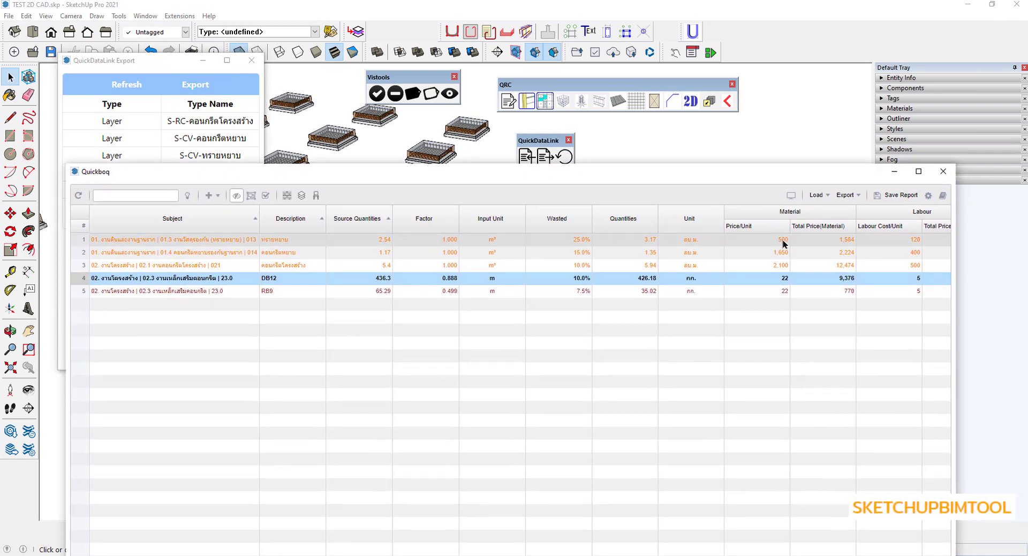
Export the report to Excel with the BOQ Report - One sheet for Costcodes template in Cordia New font.
left_click(795, 197)
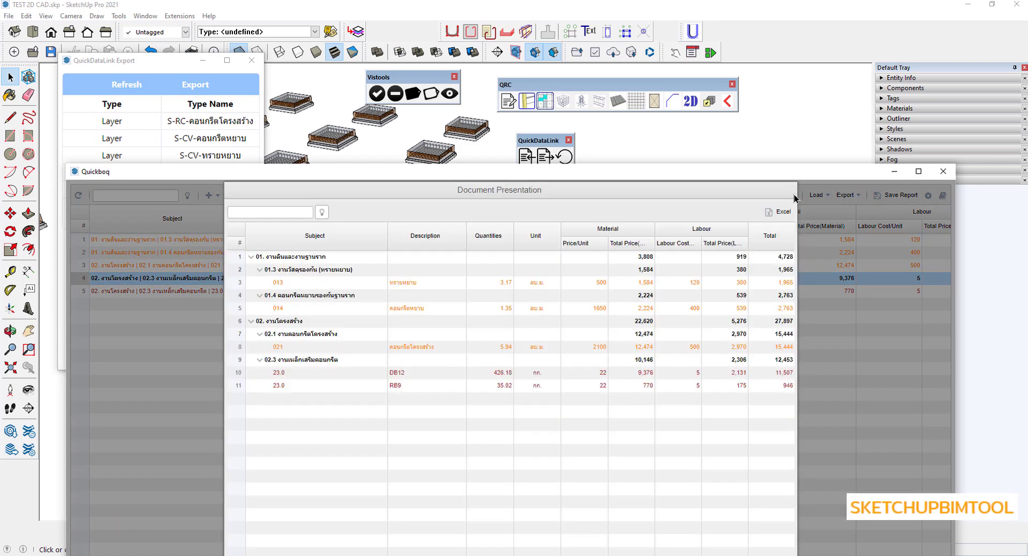
left_click(774, 214)
left_click(575, 381)
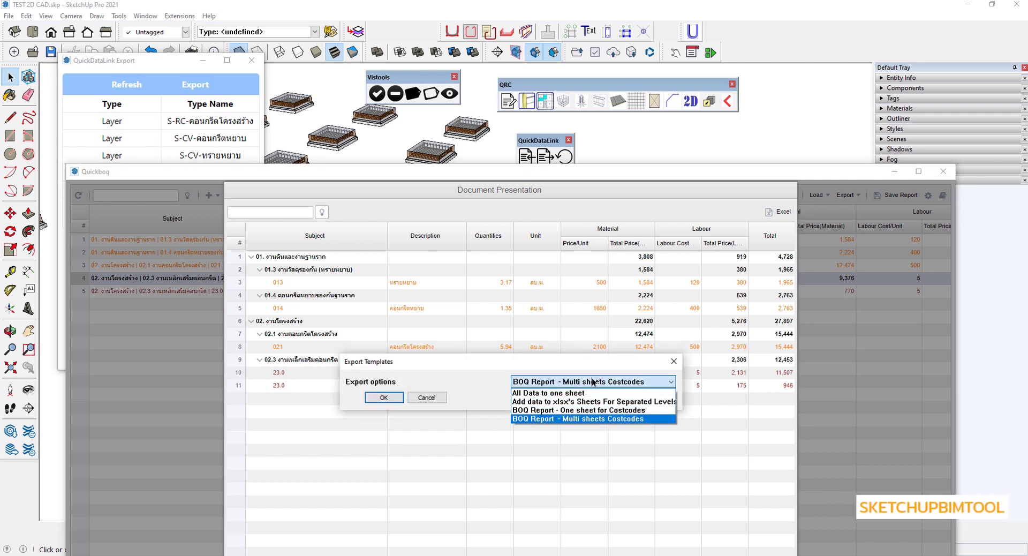
left_click(572, 410)
left_click(384, 397)
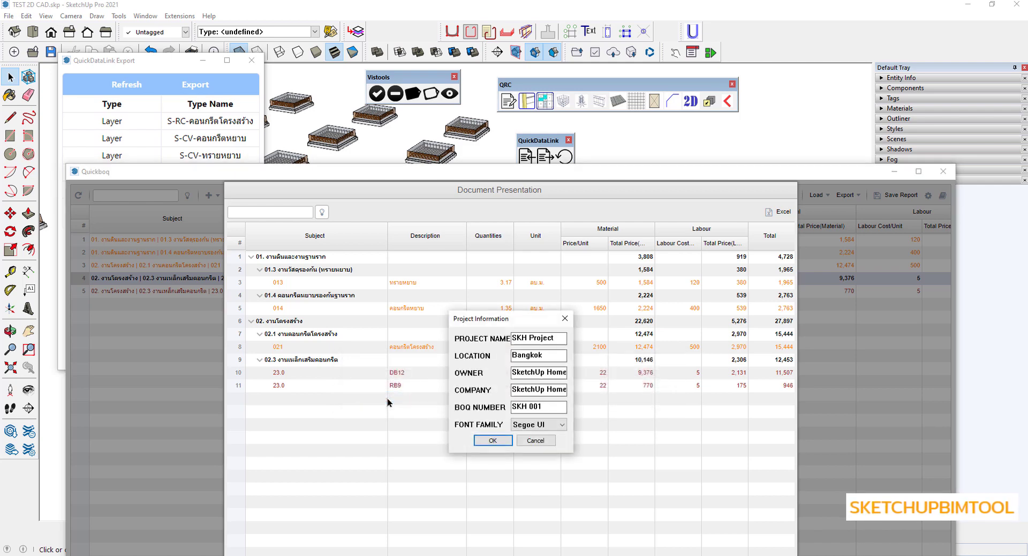
left_click(537, 426)
left_click(536, 435)
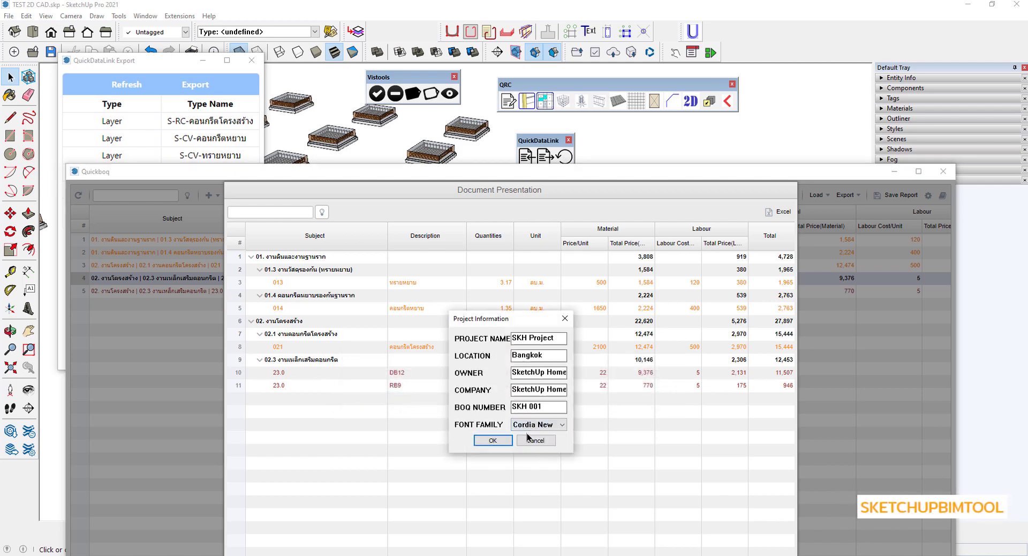
left_click(535, 426)
left_click(536, 435)
left_click(492, 440)
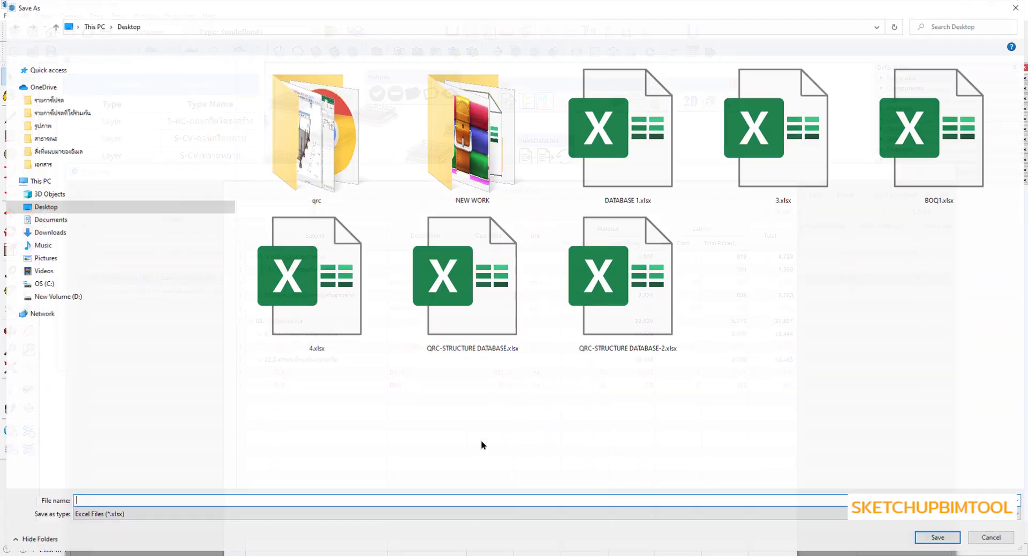
Save the exported workbook as BOQ1-rev1.xlsx.
left_click(172, 501)
type("BO")
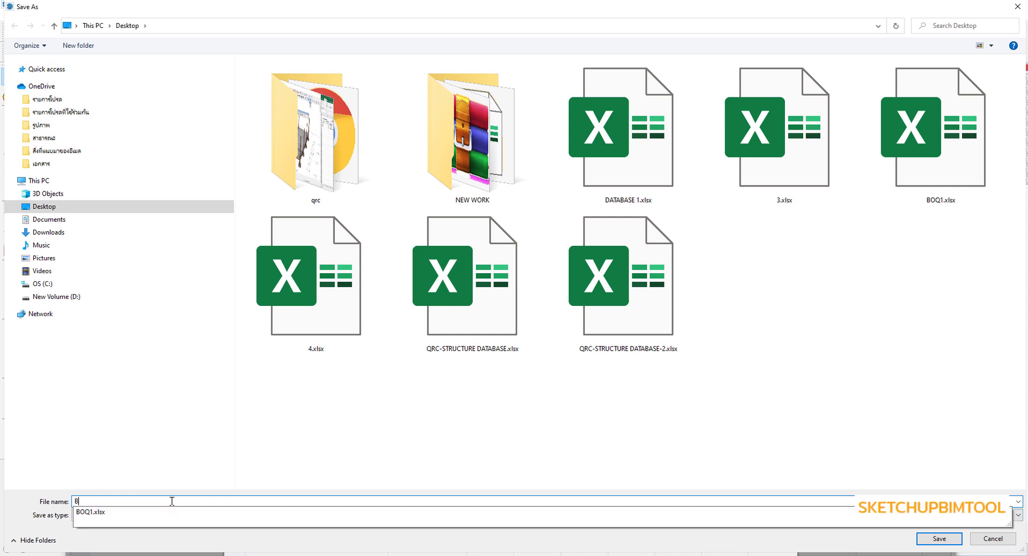
type("Q1-")
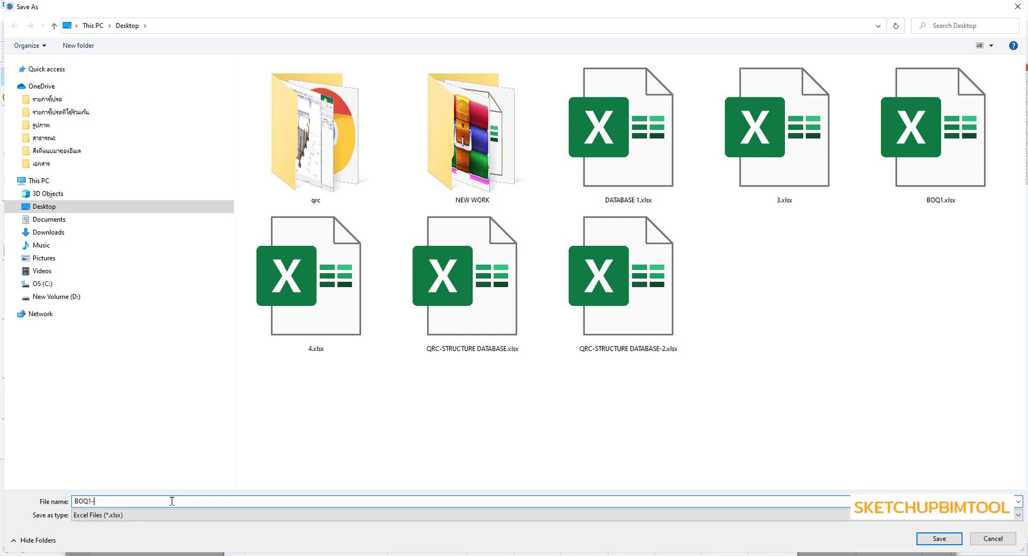
type("rev1")
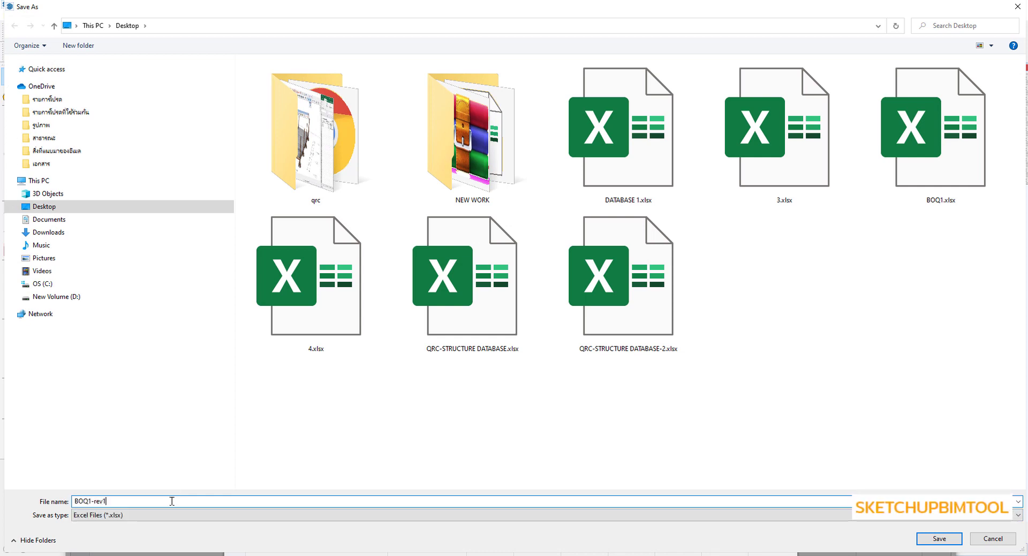
key("Return")
key("alt+Tab")
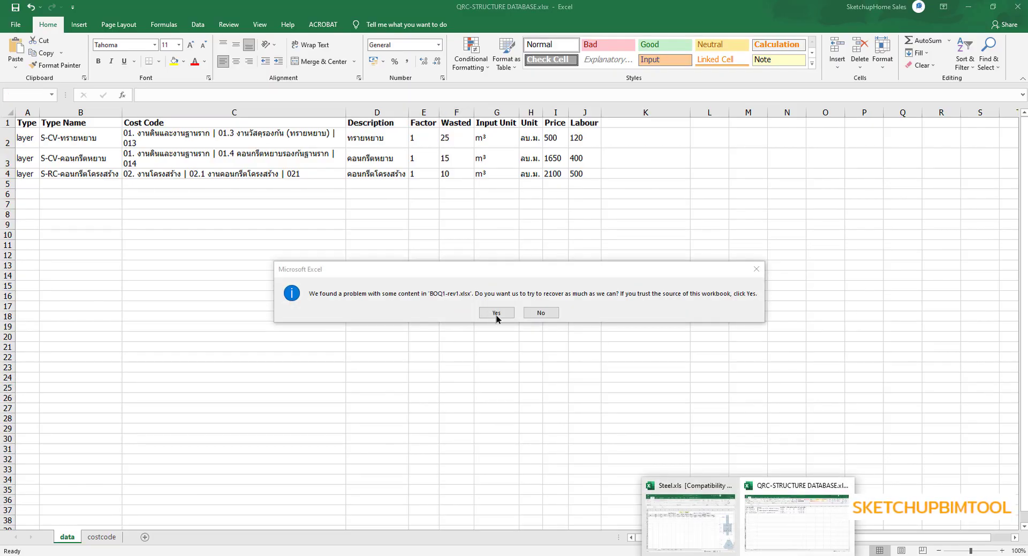
Recover the workbook, then auto-fit the Sum Total sheet's columns and apply comma style with no decimals.
left_click(496, 315)
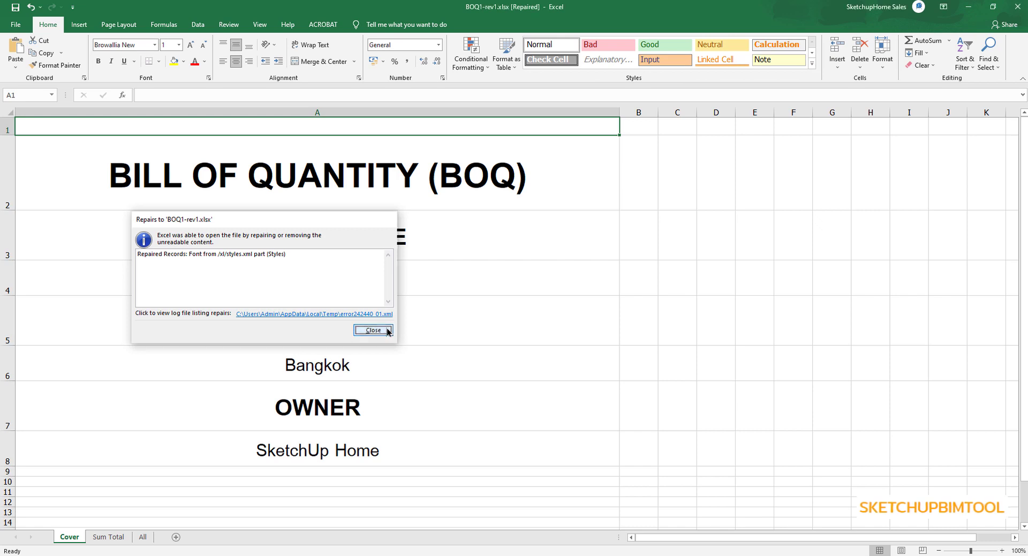
left_click(388, 331)
left_click(109, 537)
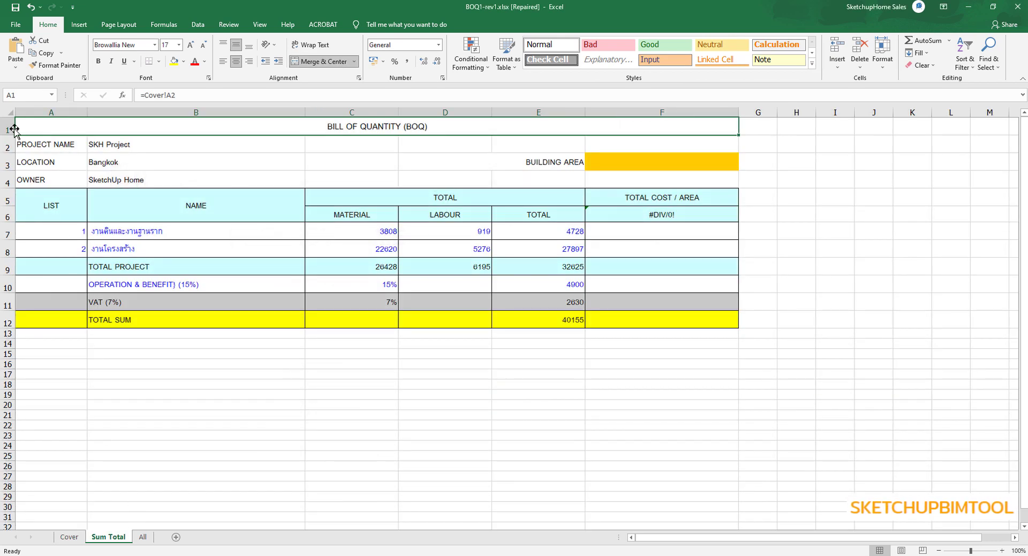
left_click(9, 110)
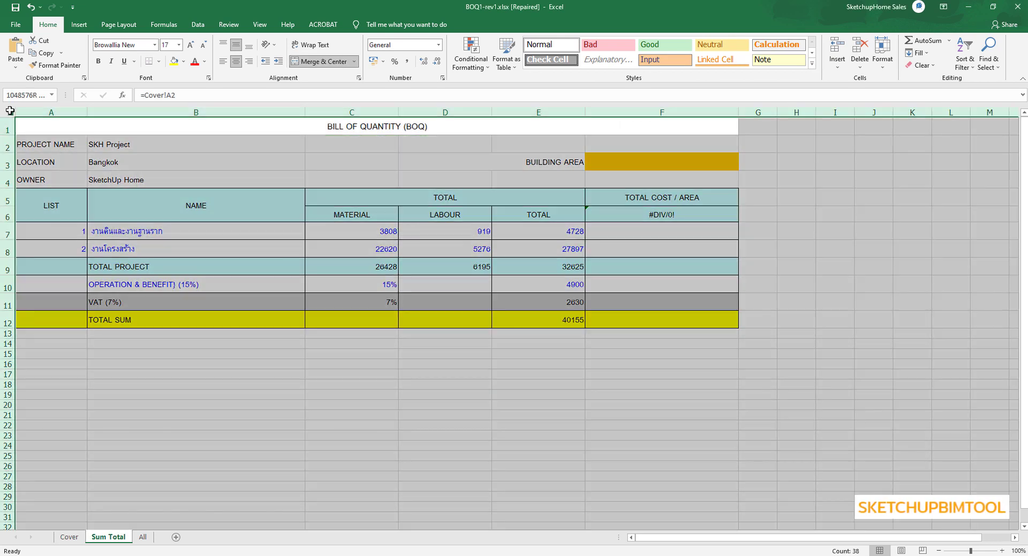
double_click(87, 112)
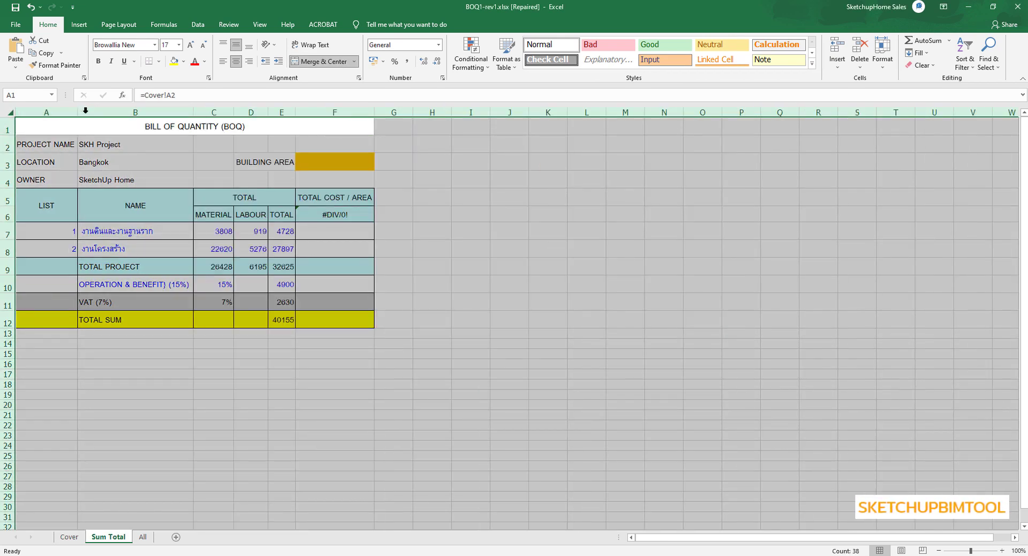
left_click(406, 61)
left_click(437, 62)
left_click(437, 64)
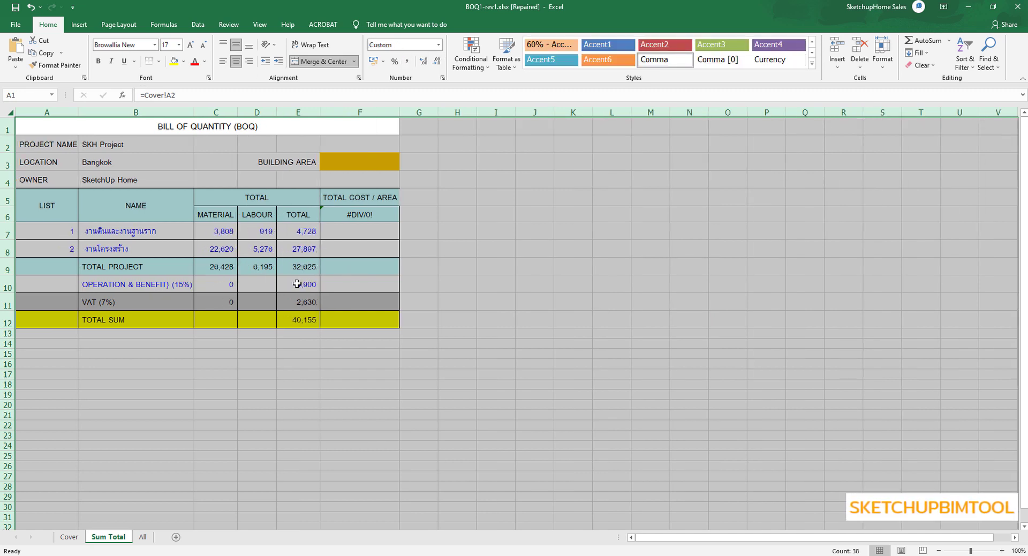
Auto-fit the All sheet's columns, apply comma style without decimals, and show Quantities column C with two decimals.
left_click(142, 536)
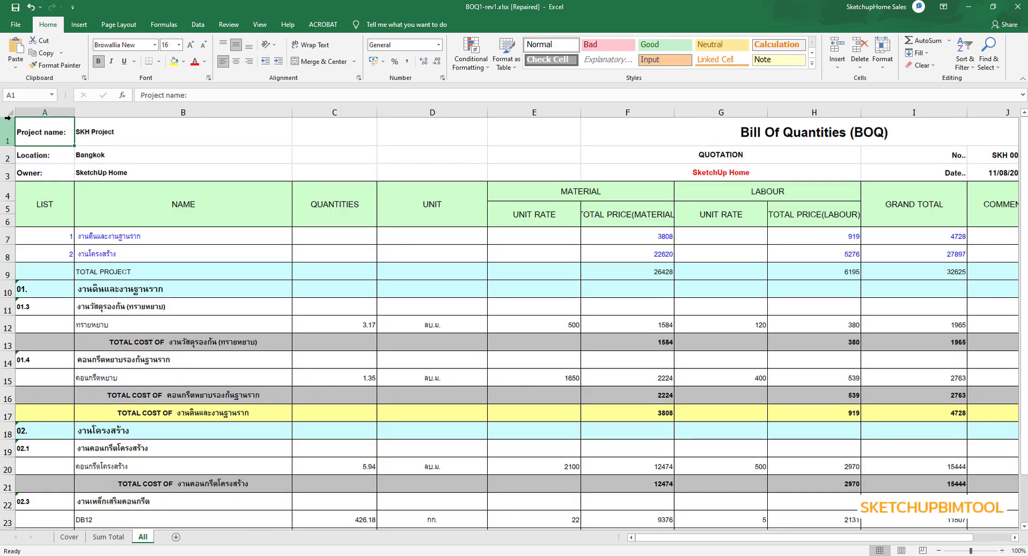
left_click(10, 113)
double_click(74, 113)
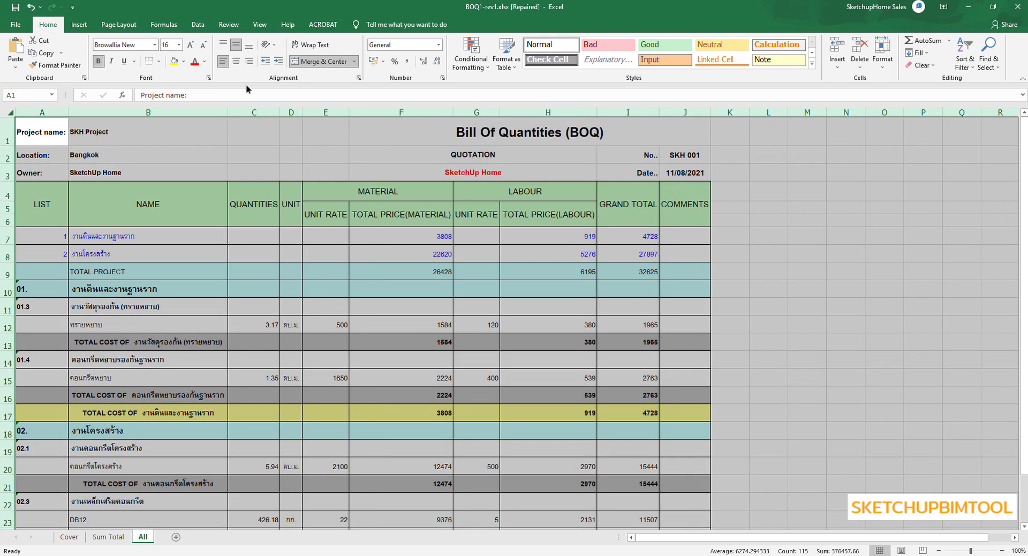
left_click(407, 61)
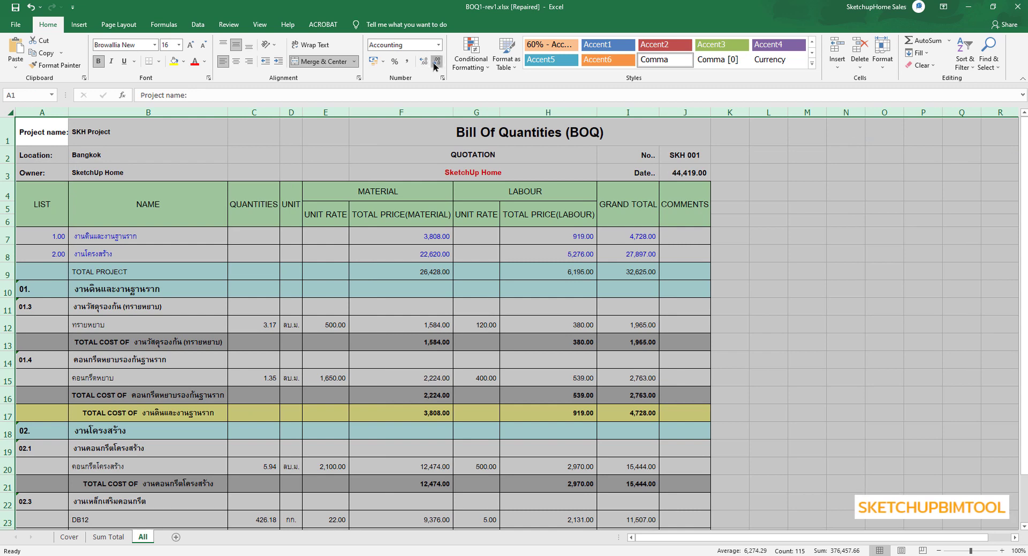
left_click(434, 62)
left_click(434, 62)
left_click(254, 112)
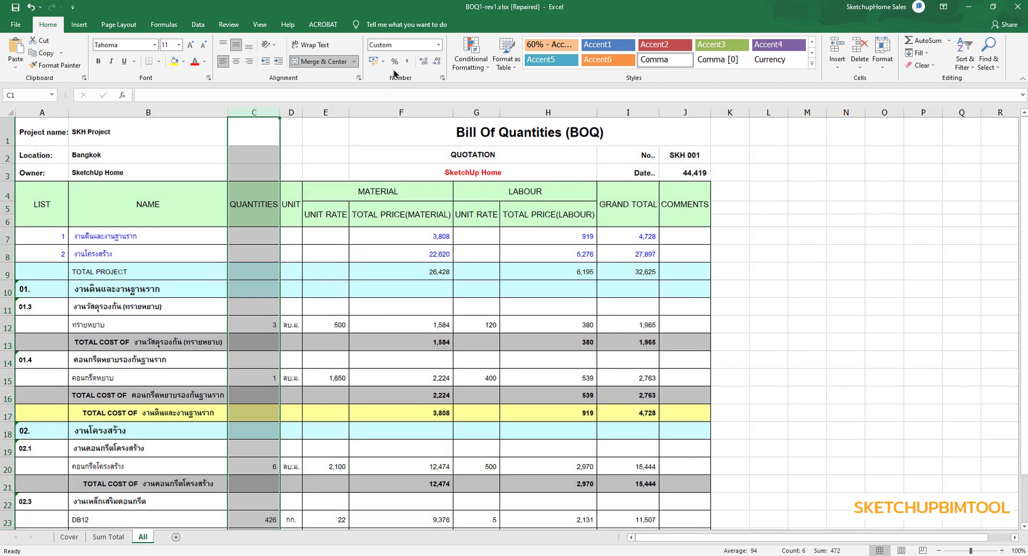
left_click(405, 62)
left_click(392, 289)
scroll(392, 299, "down", 5)
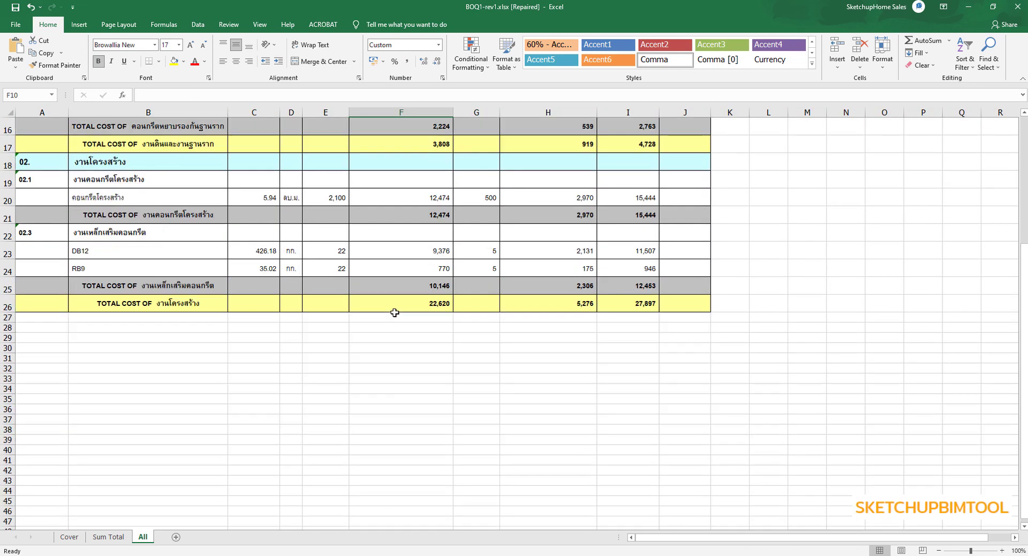
scroll(394, 313, "up", 5)
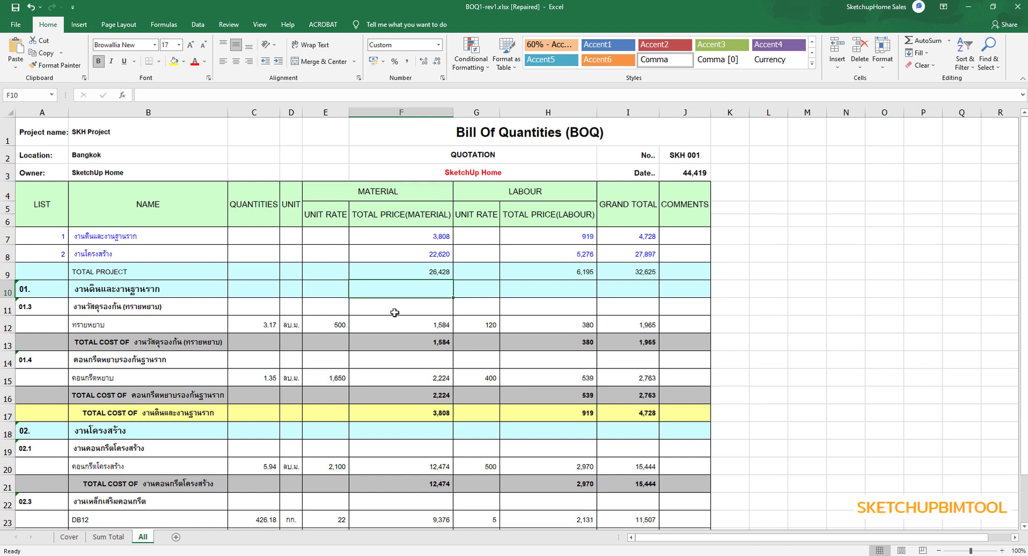
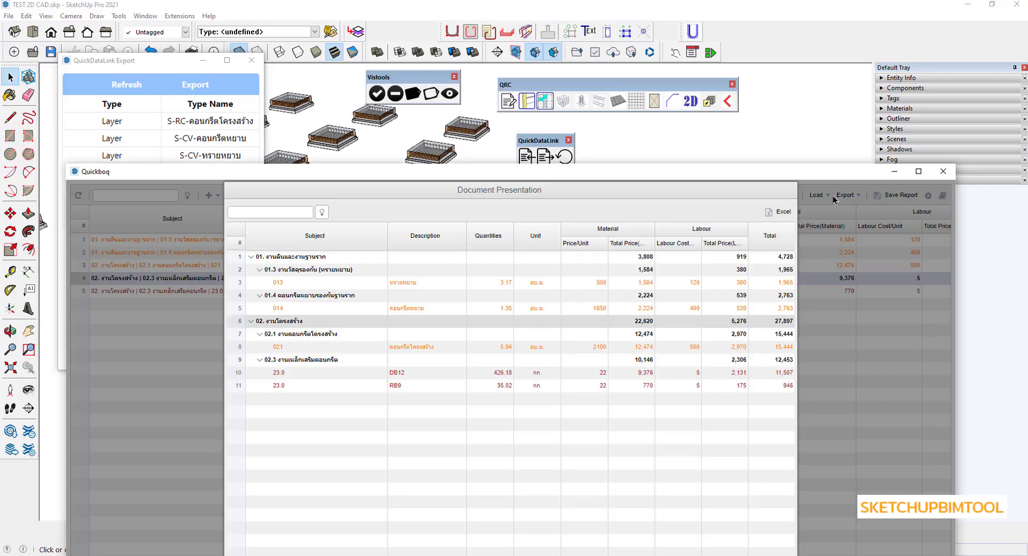
Export the BOQ to Excel using the 'BOQ Report - Multi sheets Costcodes' template, keeping Browallia New font.
left_click(781, 221)
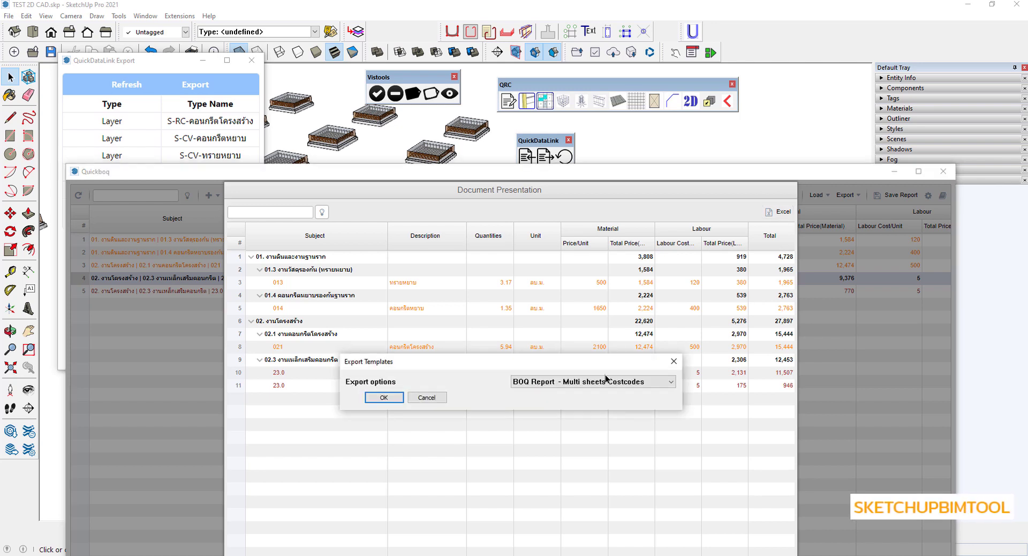
left_click(606, 381)
left_click(584, 418)
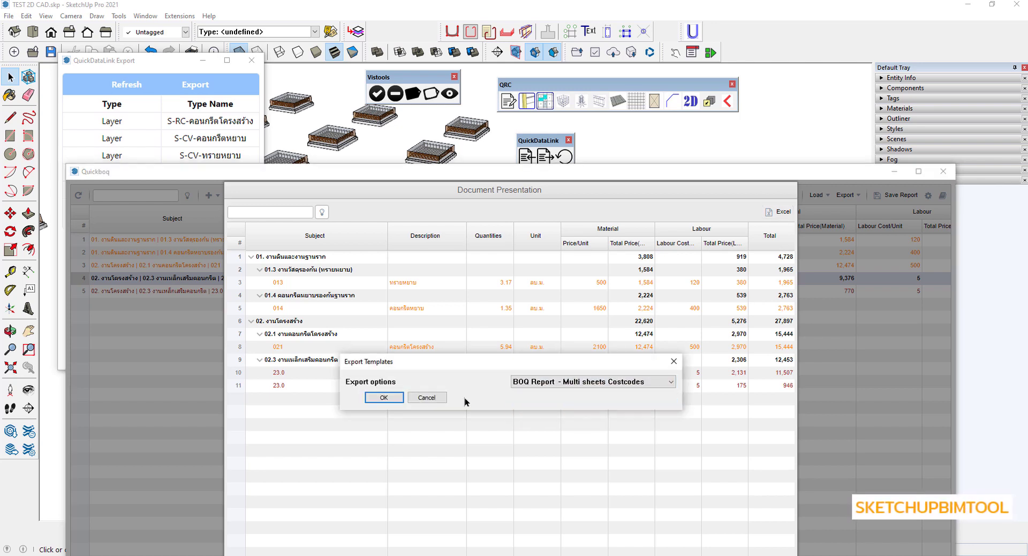
left_click(383, 397)
left_click(537, 424)
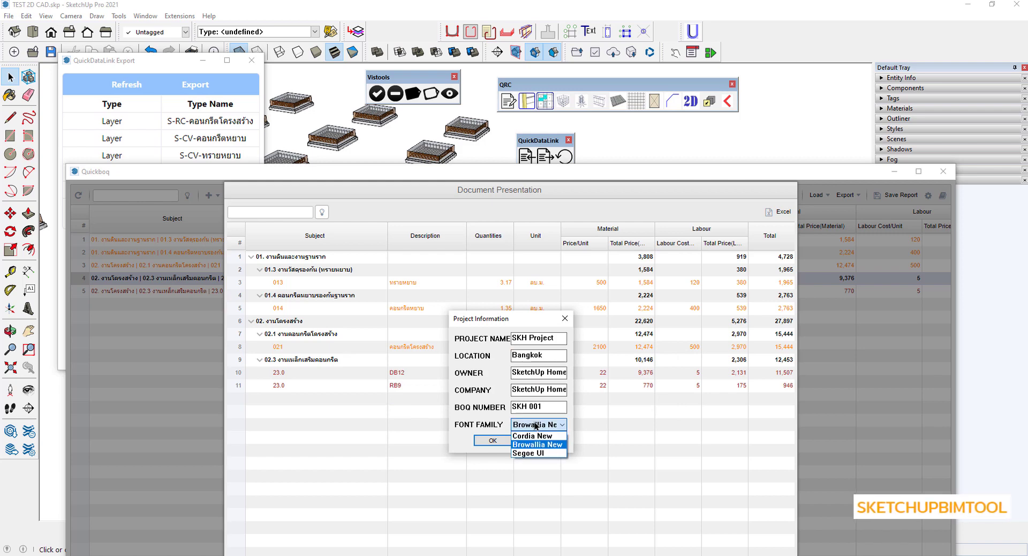
left_click(535, 435)
left_click(493, 439)
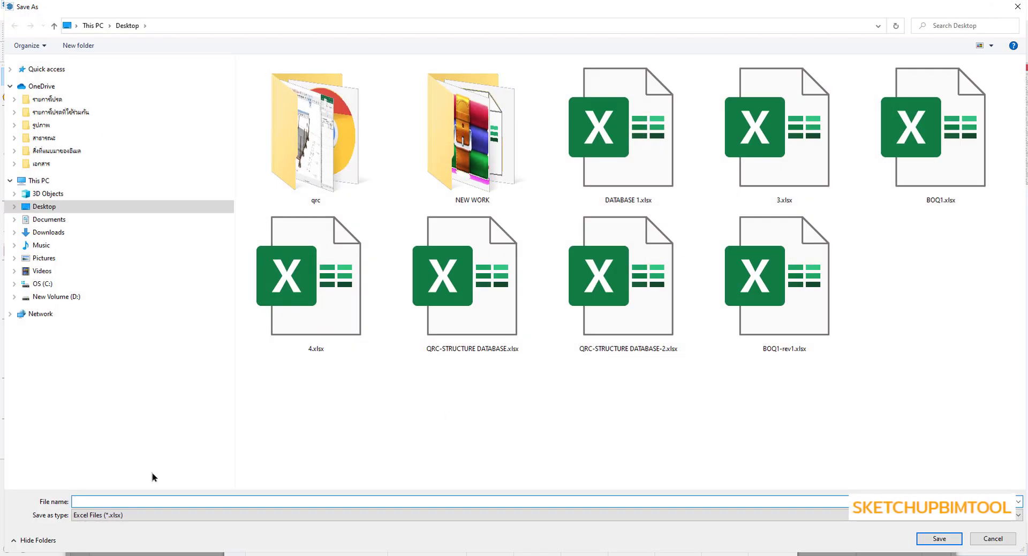
Save the exported workbook on the Desktop as BOQ2-rev1.xlsx.
left_click(784, 284)
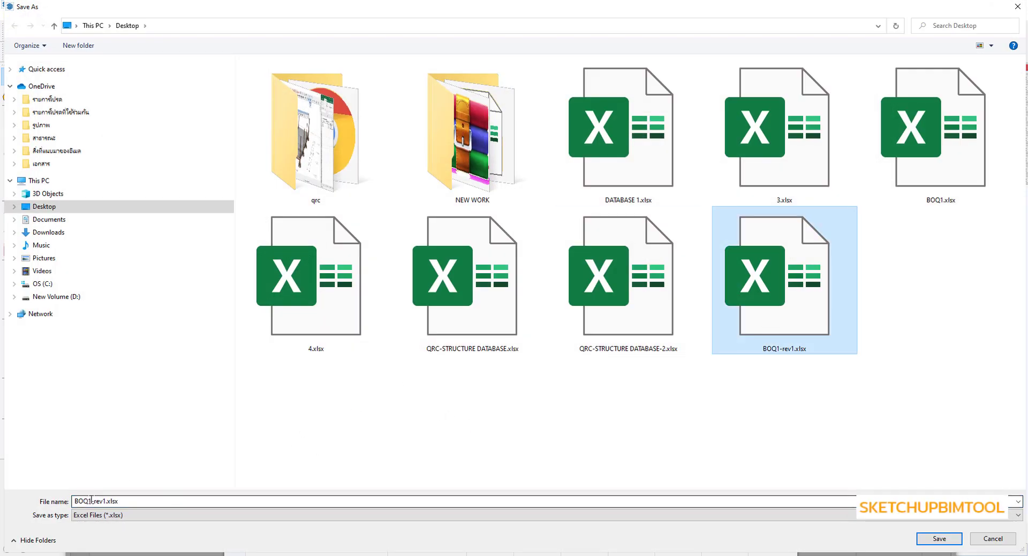
left_click(99, 500)
left_click(92, 501)
type("2")
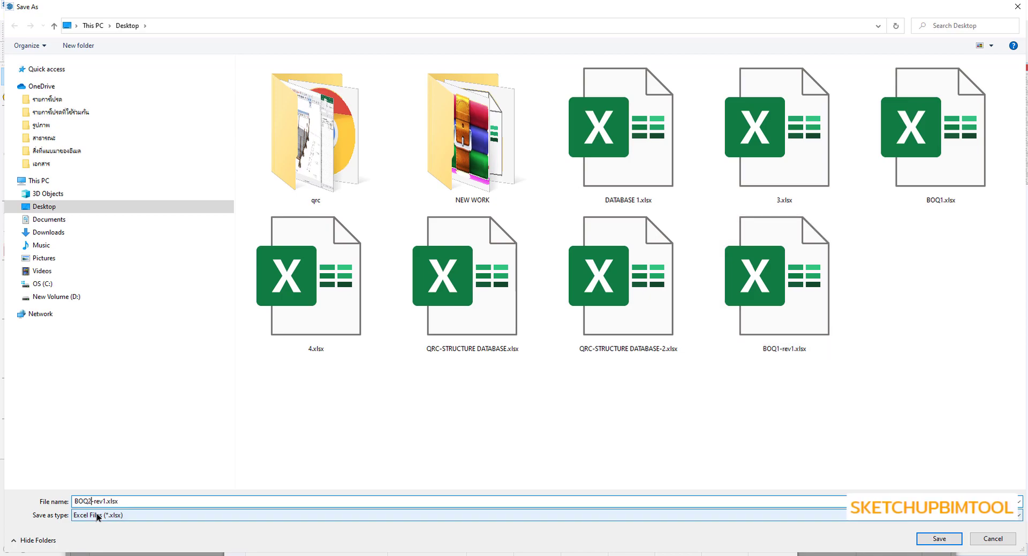
key("Return")
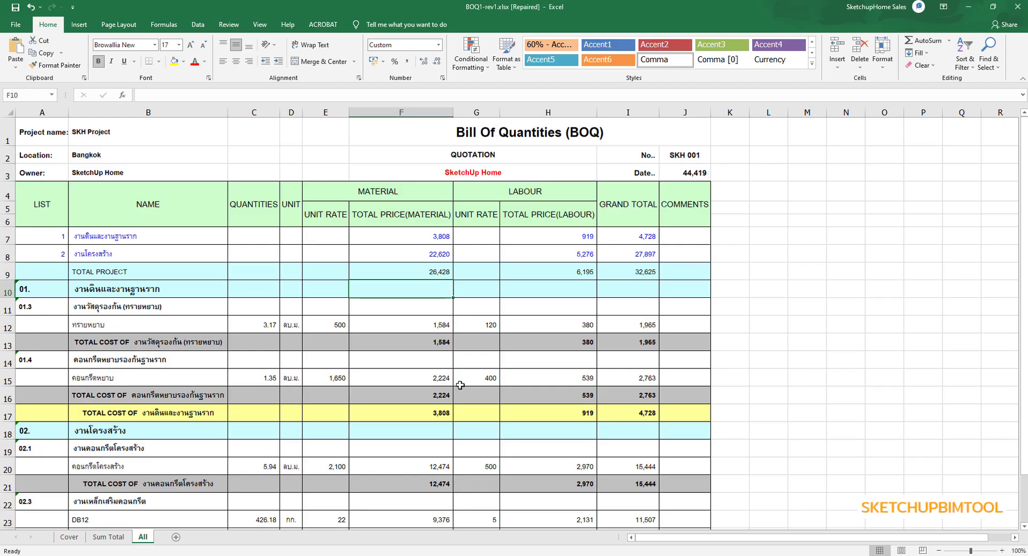
Open the repaired workbook and give the Sum Total sheet autofit columns and comma figures without decimals.
left_click(493, 313)
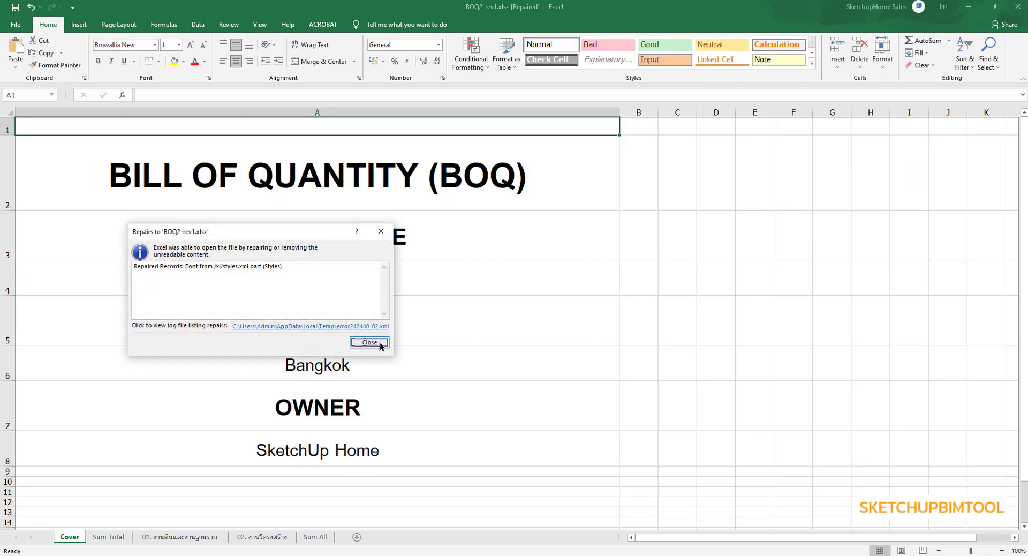
left_click(369, 342)
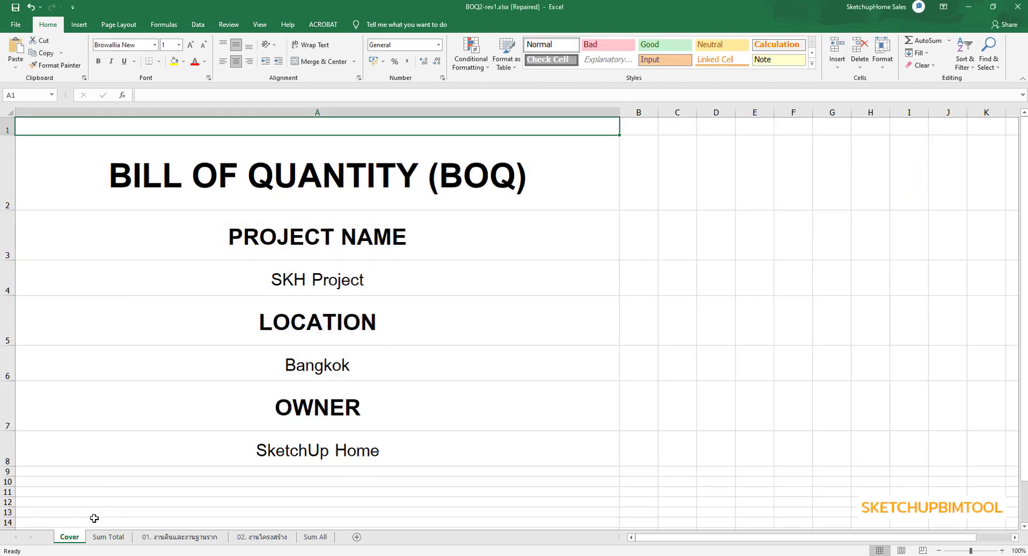
left_click(96, 536)
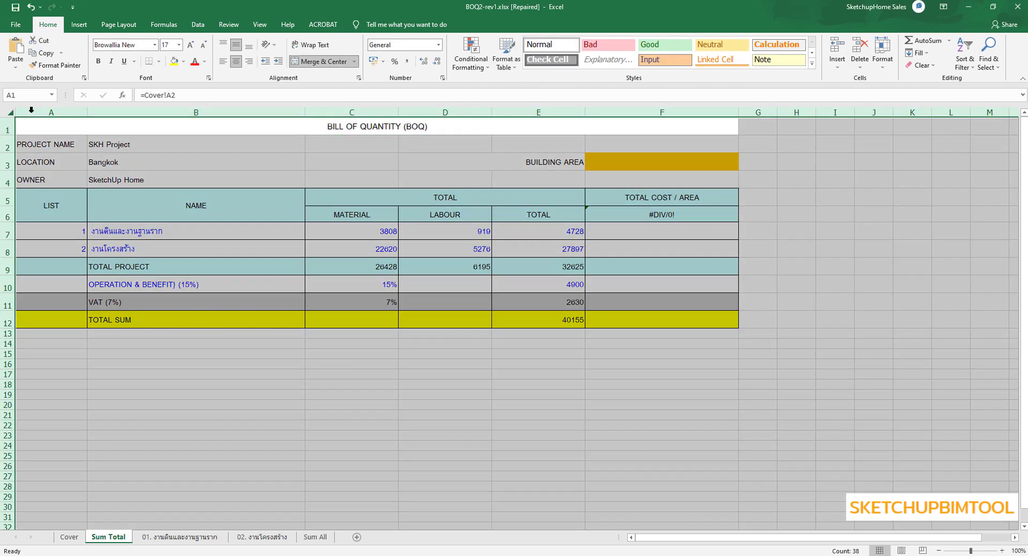
left_click(7, 112)
double_click(85, 115)
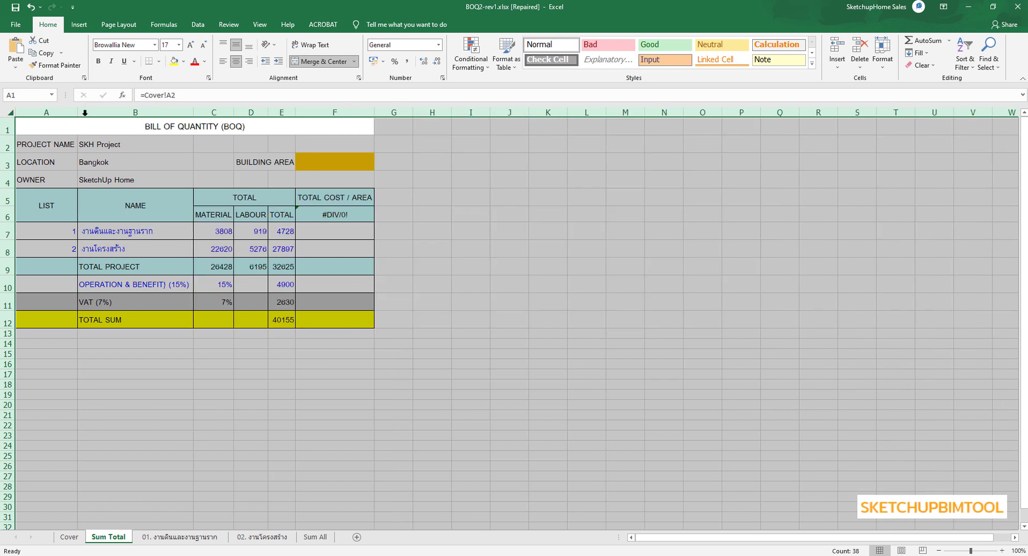
left_click(406, 61)
left_click(423, 61)
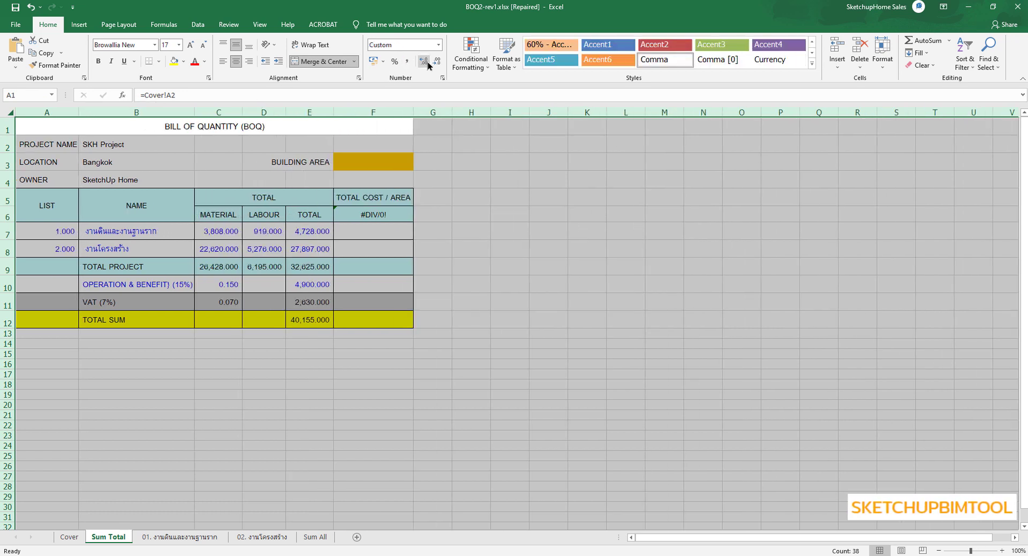
double_click(438, 62)
left_click(438, 62)
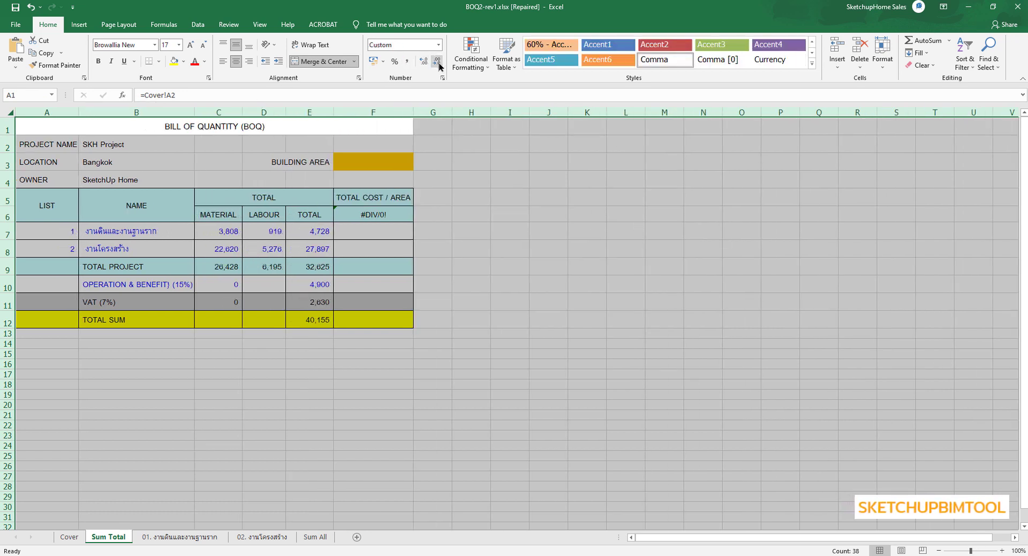
left_click(470, 261)
Autofit all columns on sheet 01. งานดินและงานฐานราก and apply comma number style.
left_click(177, 536)
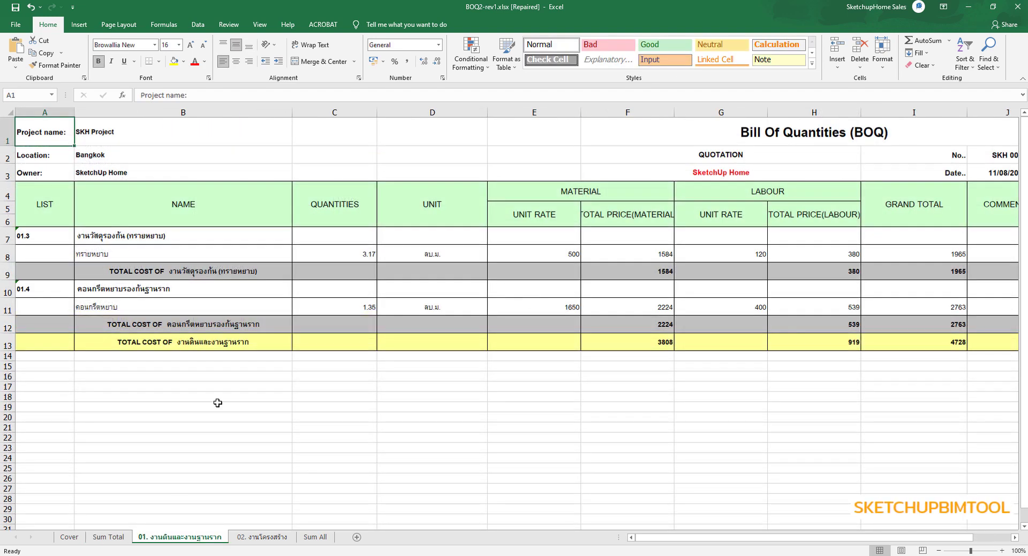
left_click(217, 406)
left_click(8, 112)
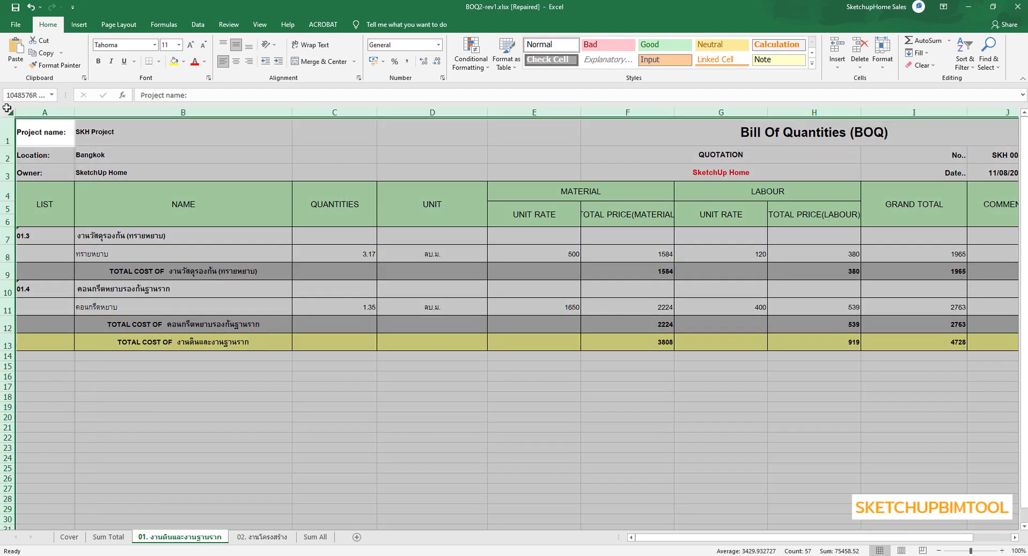
double_click(73, 113)
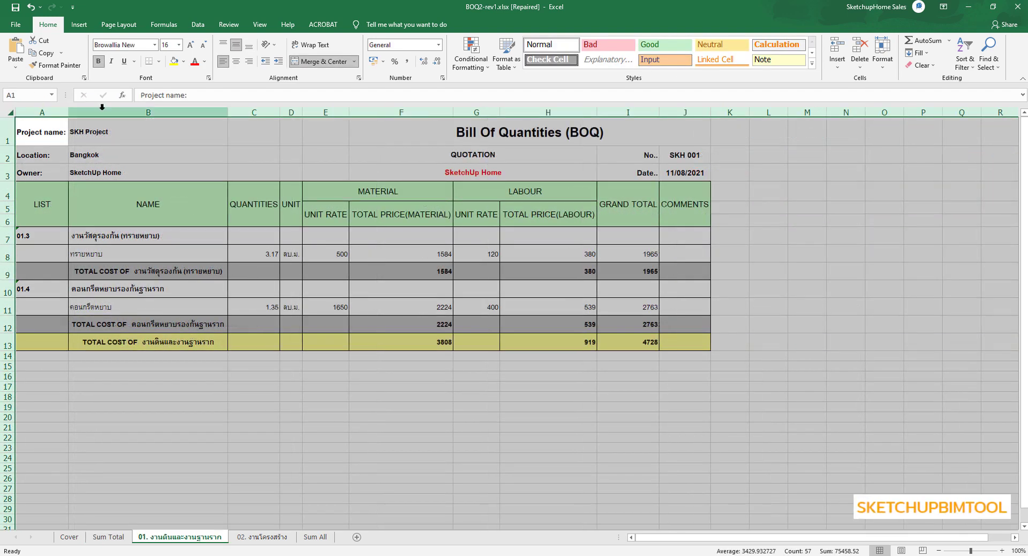
left_click(406, 61)
left_click(436, 62)
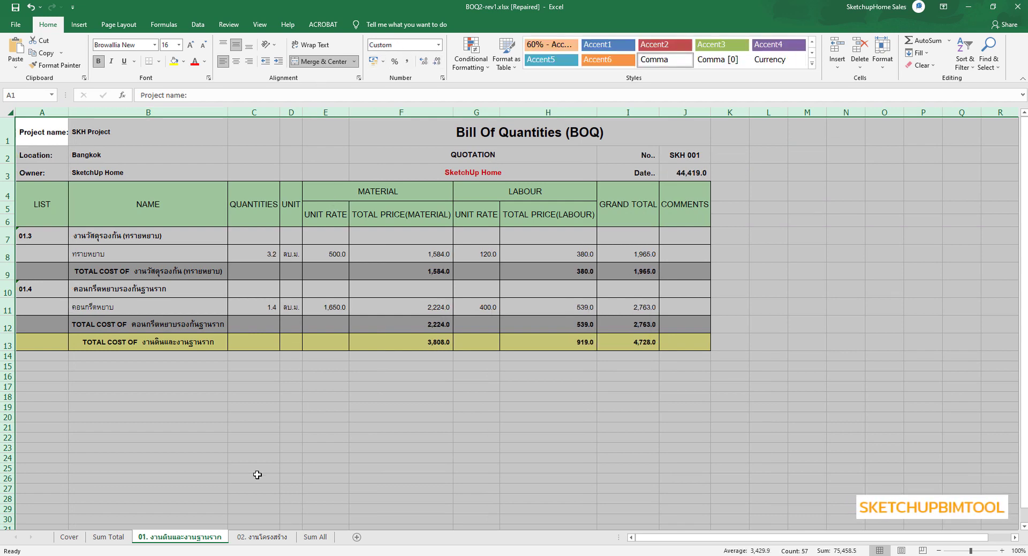
Autofit sheet 02. งานโครงสร้าง with one-decimal comma figures, then switch to the BOQ1-rev1 workbook.
left_click(253, 537)
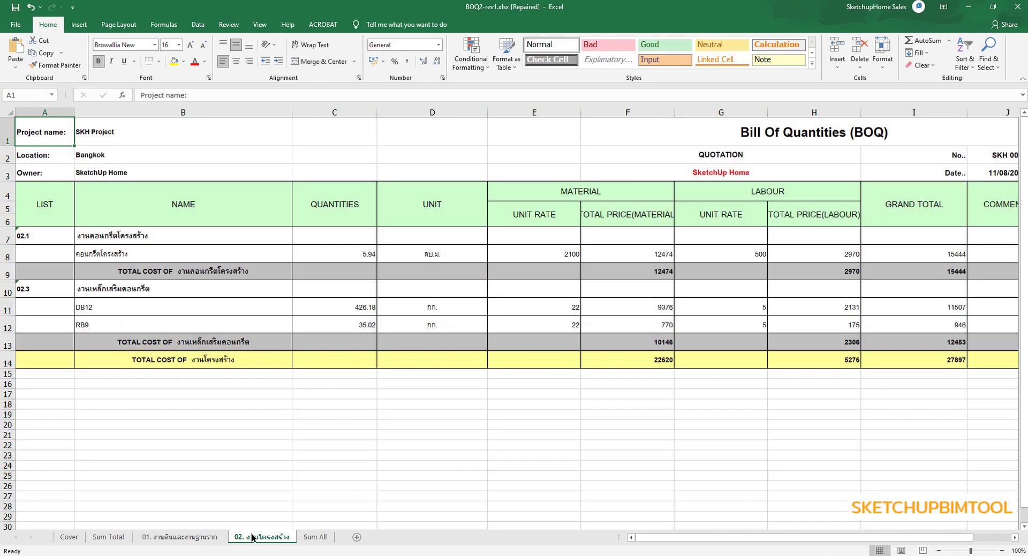
left_click(8, 112)
double_click(74, 112)
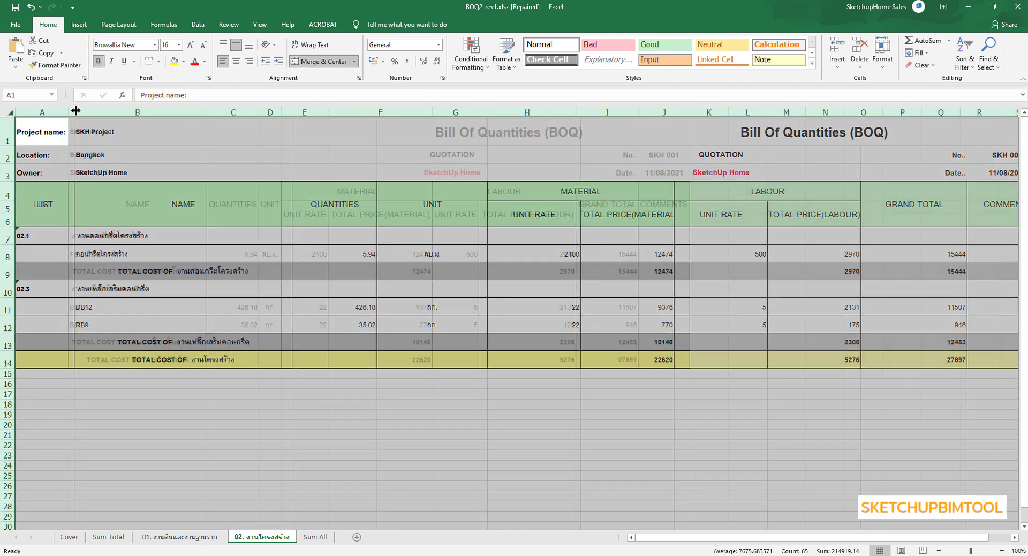
left_click(406, 61)
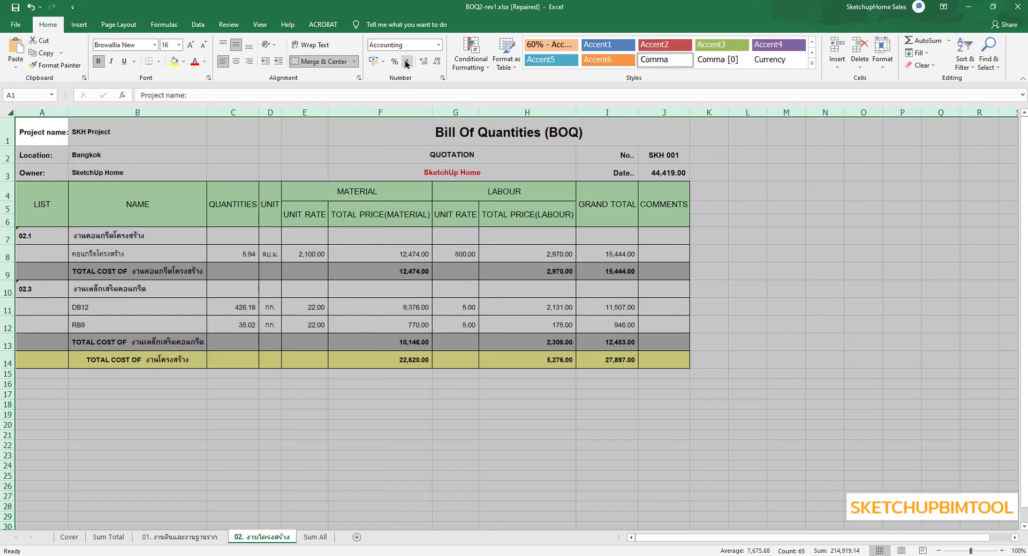
left_click(436, 62)
left_click(390, 413)
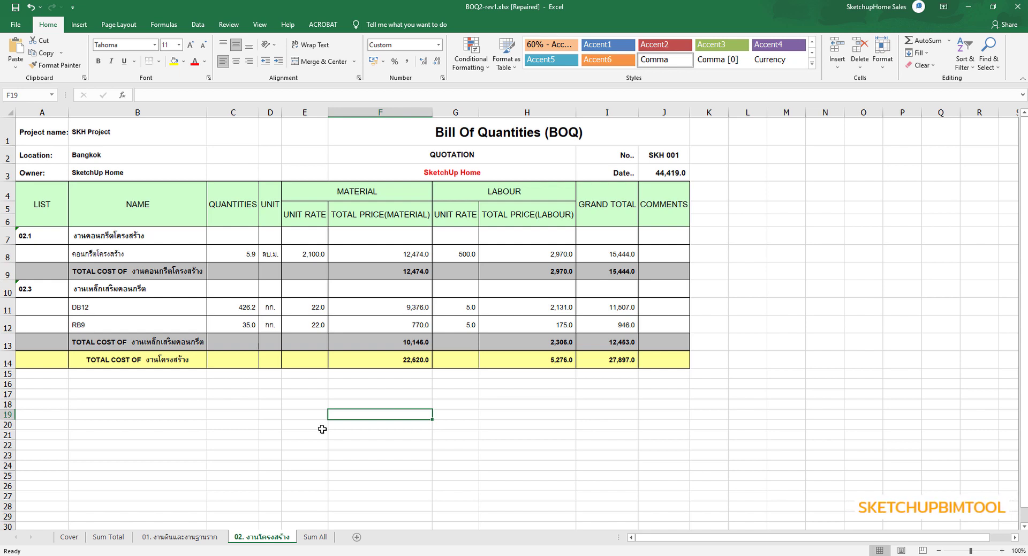
left_click(964, 7)
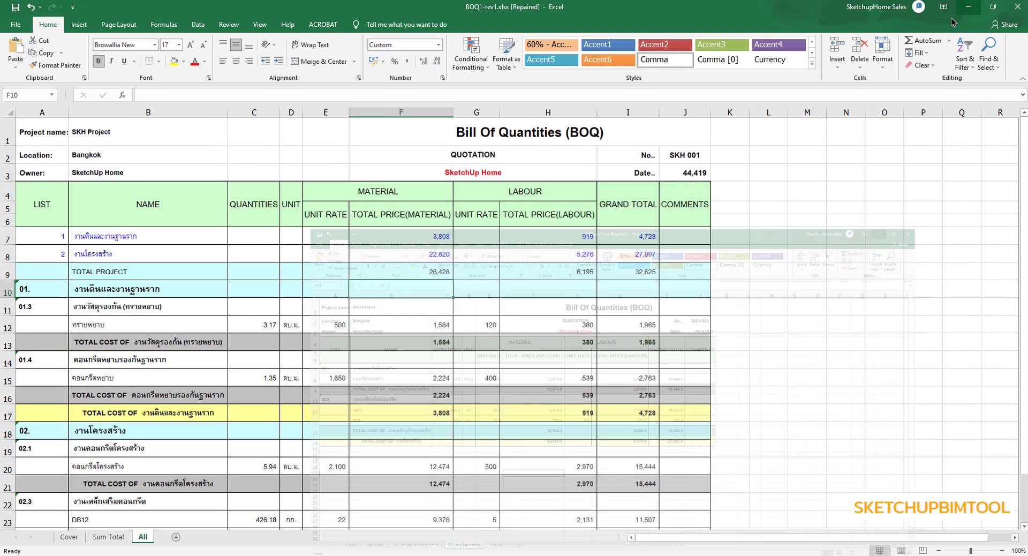
Return to SketchUp, minimizing Excel and the report windows and moving the SketchUpBimTool launcher aside.
left_click(963, 9)
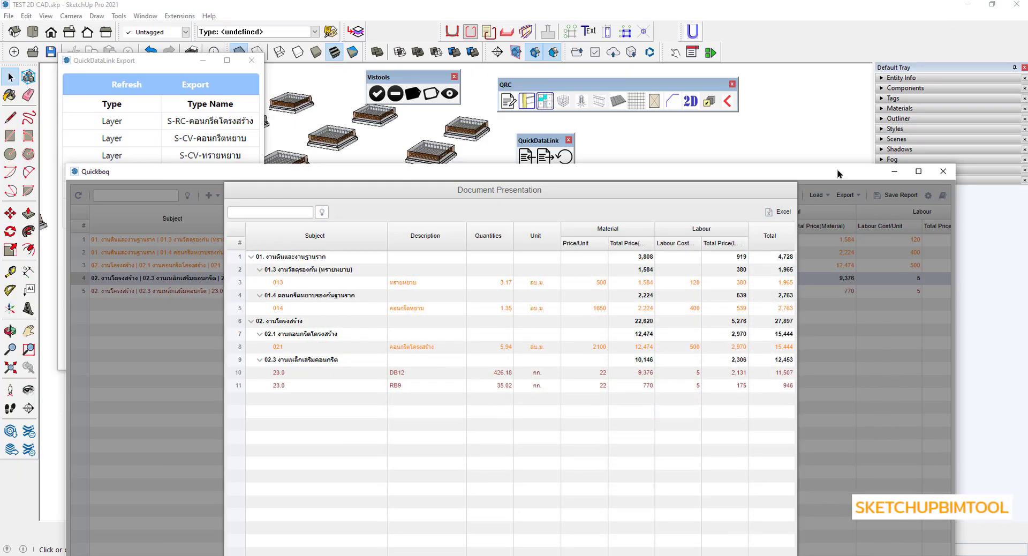
left_click(894, 169)
left_click_drag(574, 197, 651, 186)
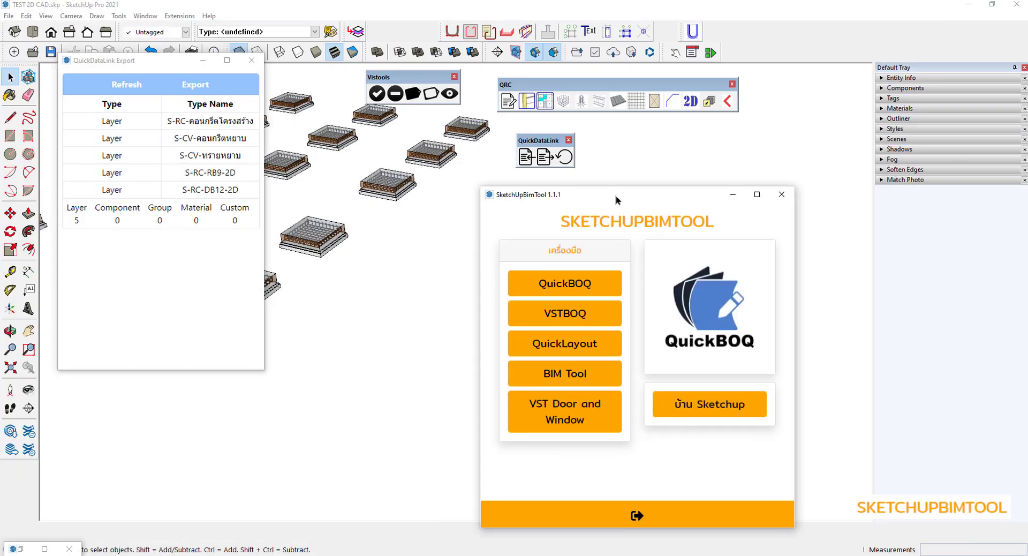
left_click(202, 60)
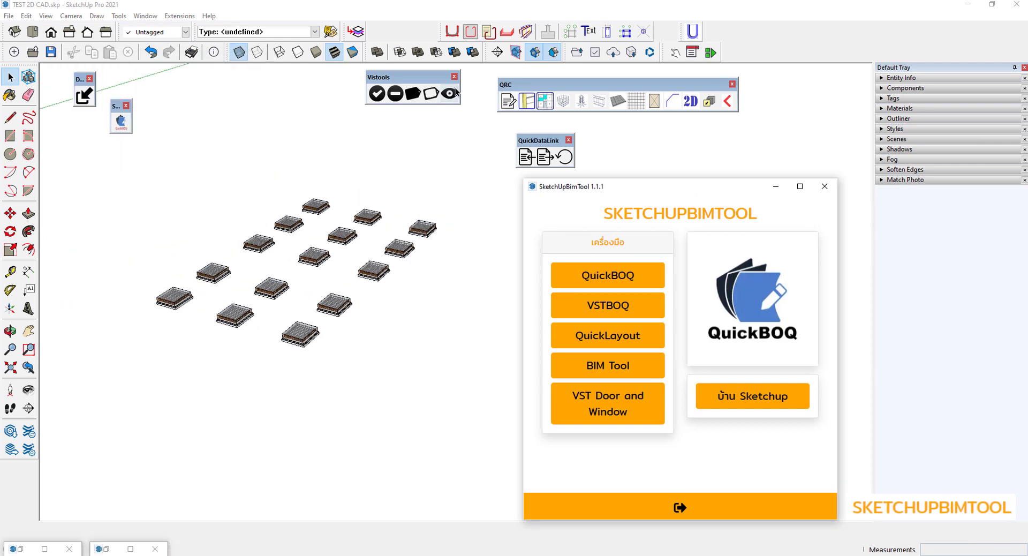
Bring the footings into view and draw red freehand strokes across them and up the right column.
mouse_move(442, 221)
middle_mouse_down()
mouse_move(303, 398)
mouse_move(316, 381)
middle_mouse_up()
scroll(316, 391, "up", 2)
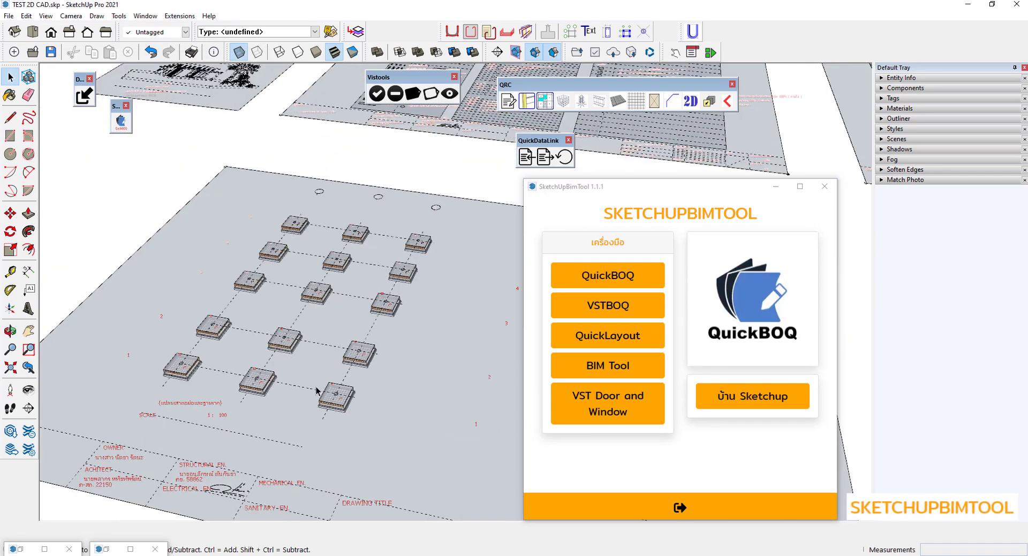
scroll(317, 391, "up", 4)
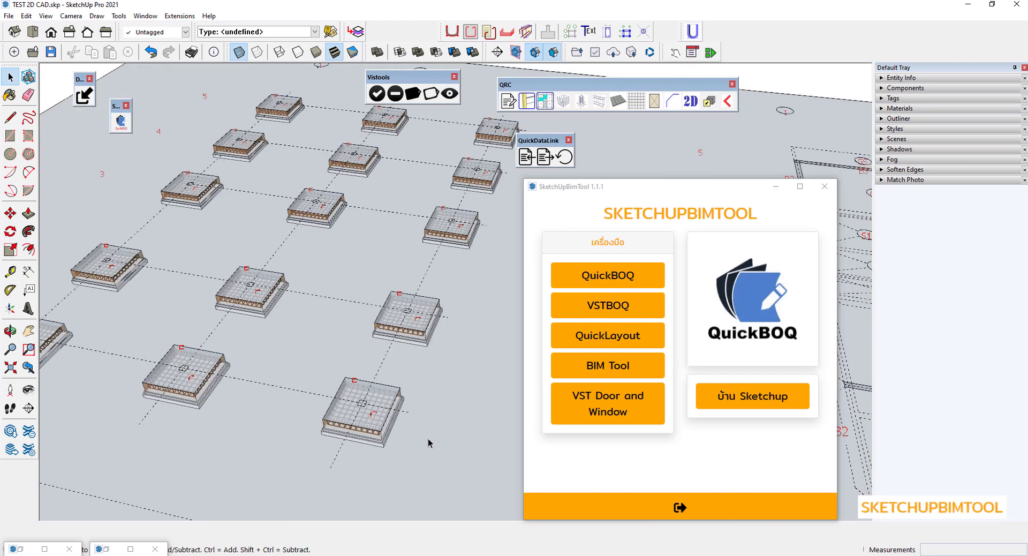
scroll(415, 433, "down", 3)
scroll(399, 413, "up", 2)
scroll(396, 404, "up", 2)
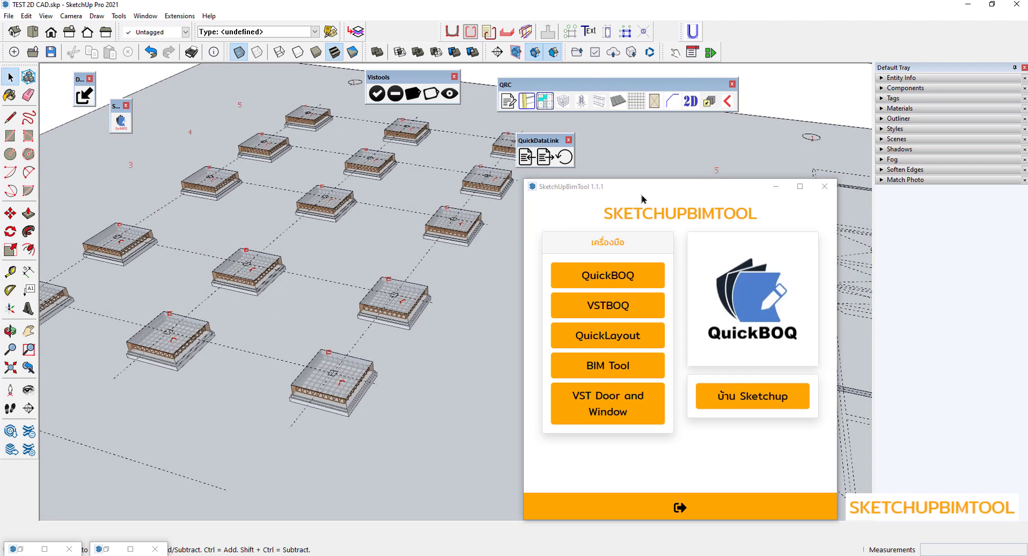
left_click_drag(642, 198, 707, 136)
scroll(310, 403, "down", 2)
scroll(299, 403, "down", 2)
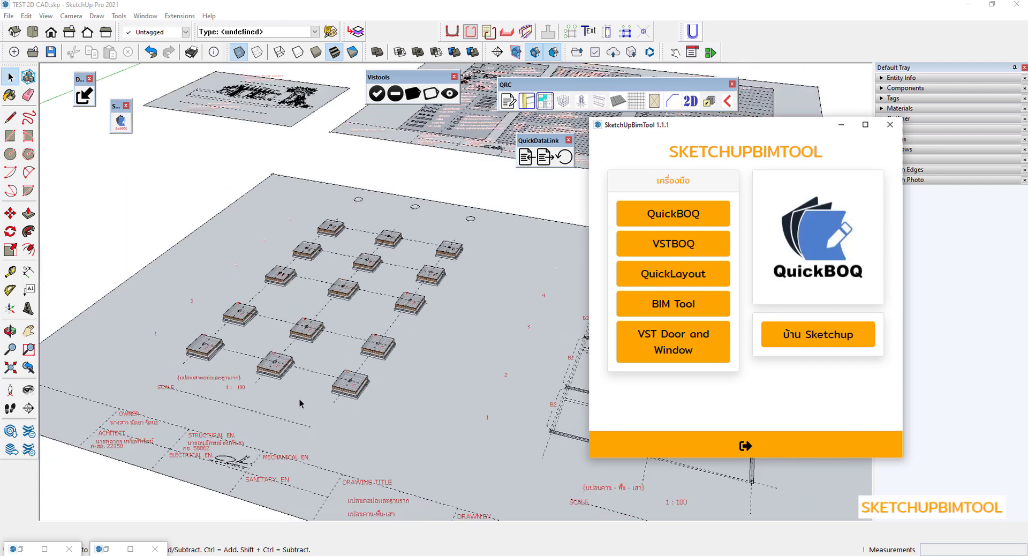
scroll(299, 402, "down", 1)
scroll(301, 396, "down", 2)
scroll(303, 389, "up", 2)
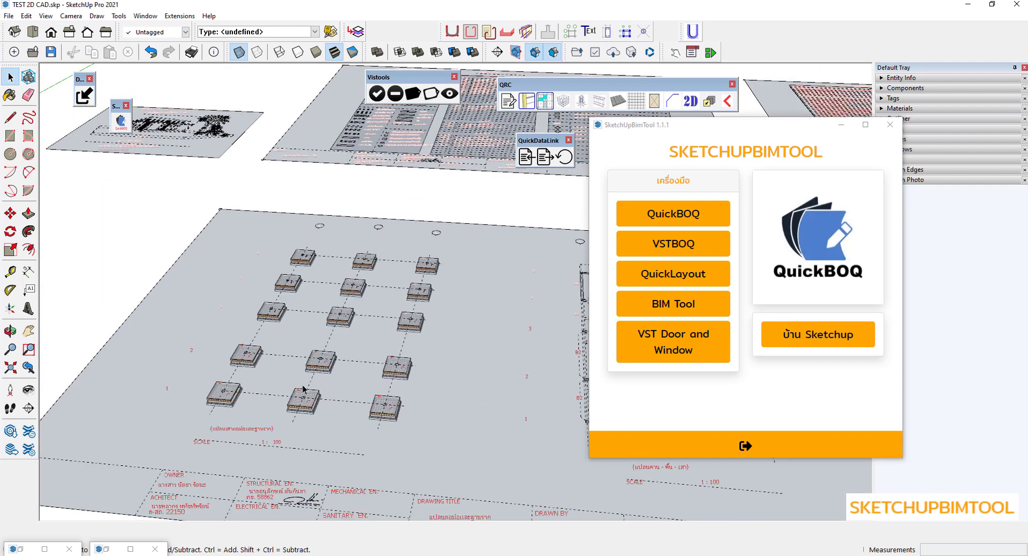
scroll(303, 389, "up", 1)
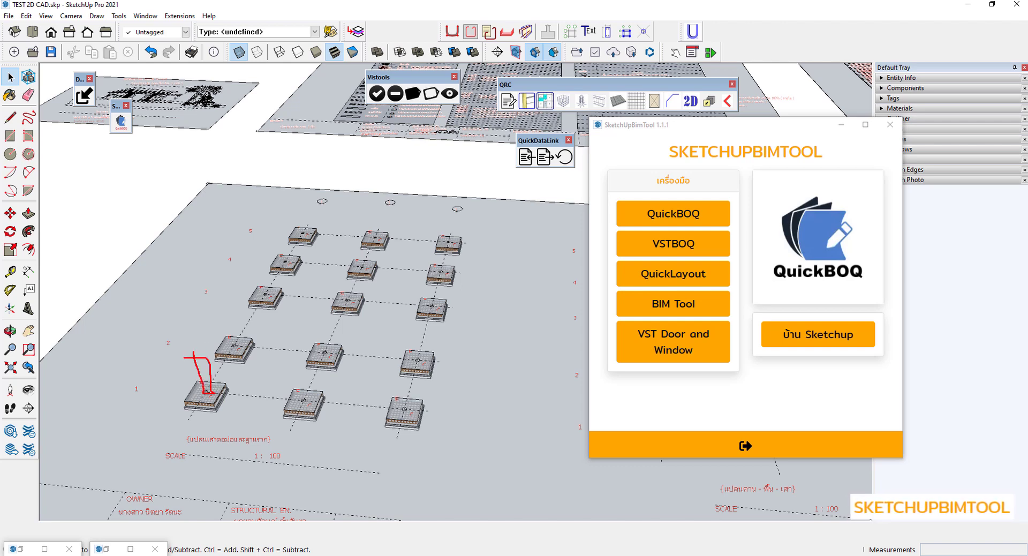
left_click_drag(302, 405, 297, 361)
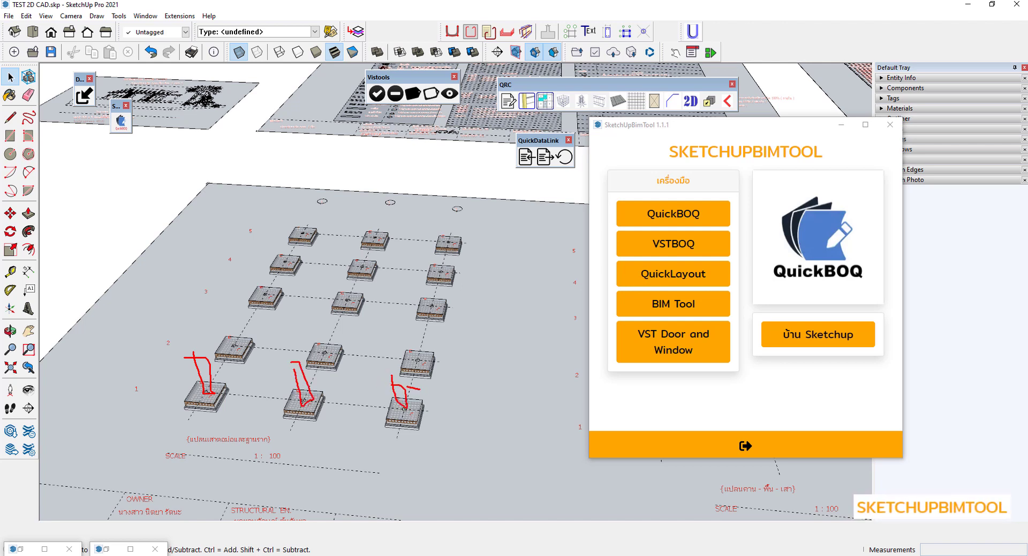
mouse_move(396, 385)
left_mouse_down()
mouse_move(445, 237)
mouse_move(413, 357)
left_mouse_up()
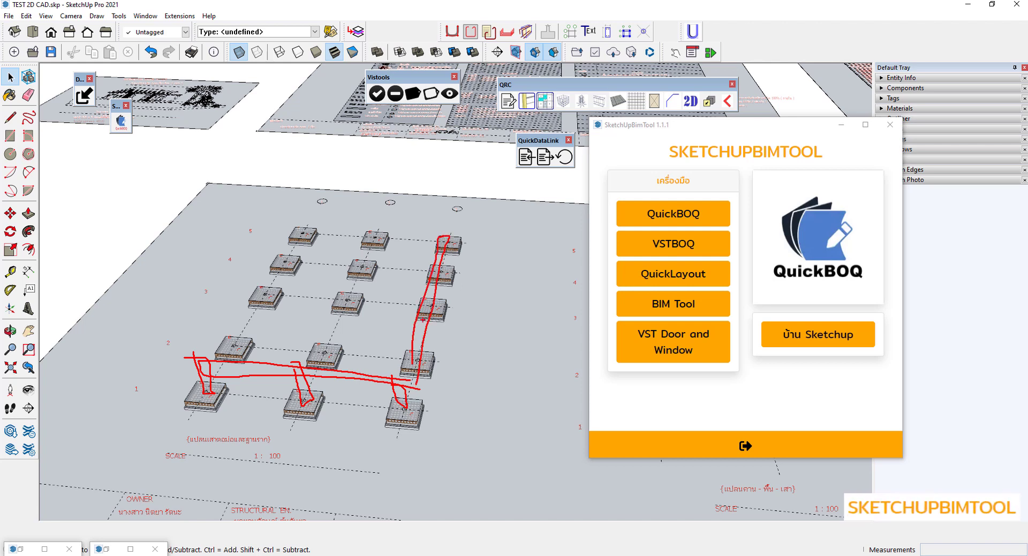